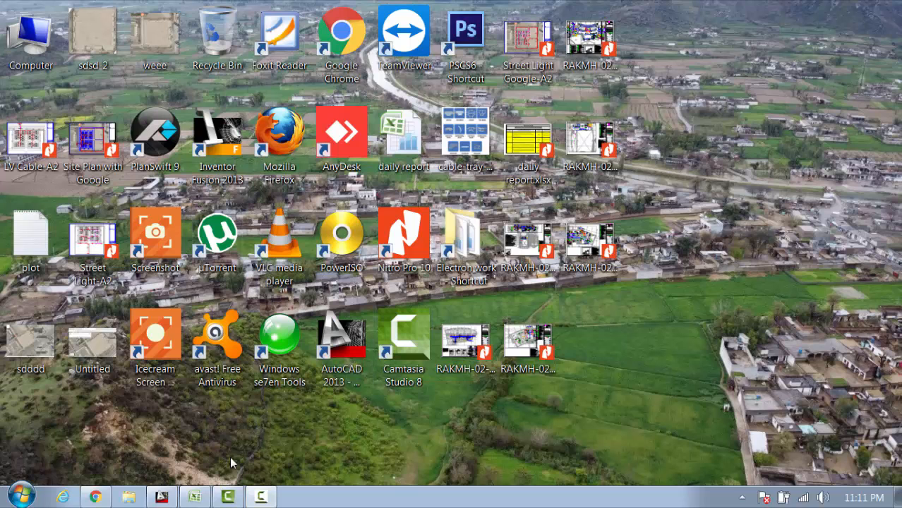
# - Switch to AutoCAD
pyautogui.click(161, 499)
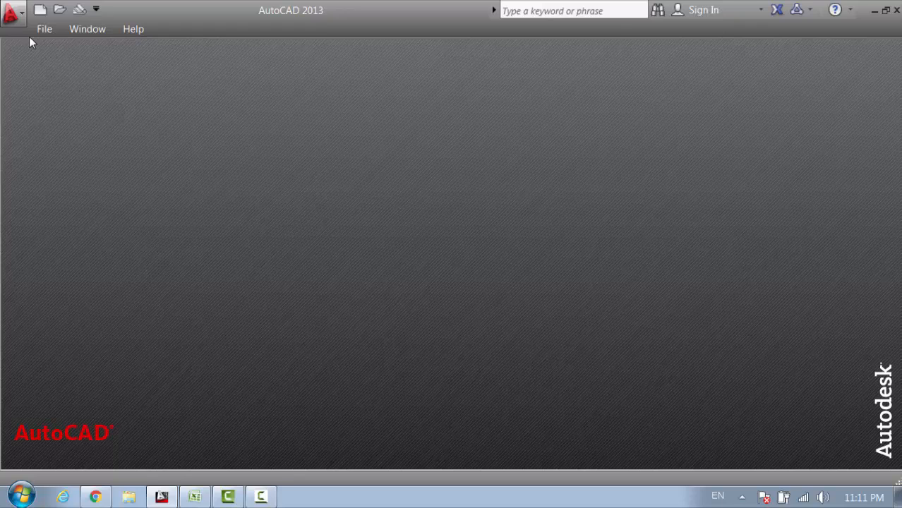
pyautogui.click(12, 13)
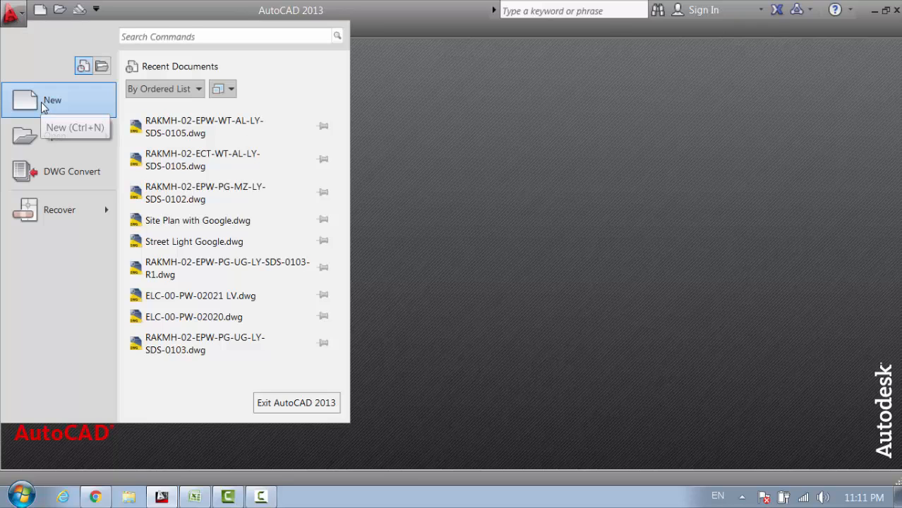
pyautogui.click(40, 108)
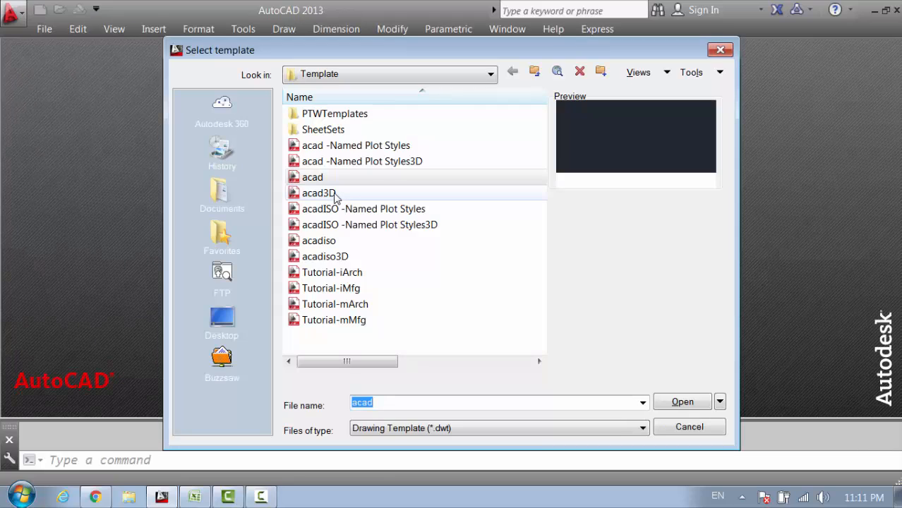
pyautogui.click(686, 428)
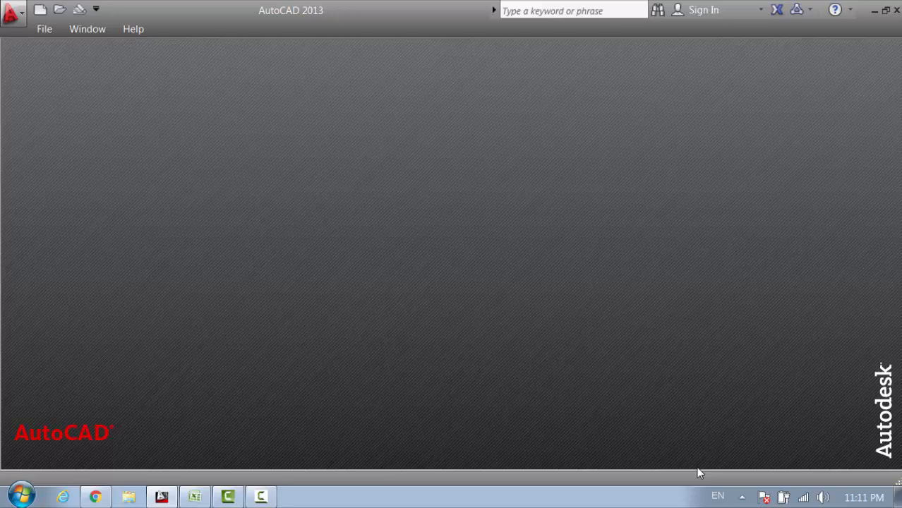
# - Create a new drawing from the acad template and turn off its grid display
pyautogui.hotkey('ctrl', 'n')
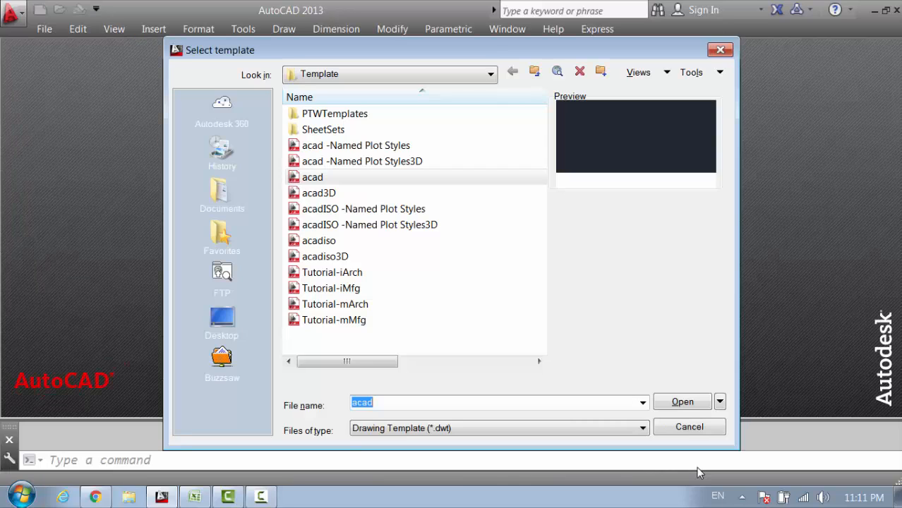
pyautogui.doubleClick(326, 178)
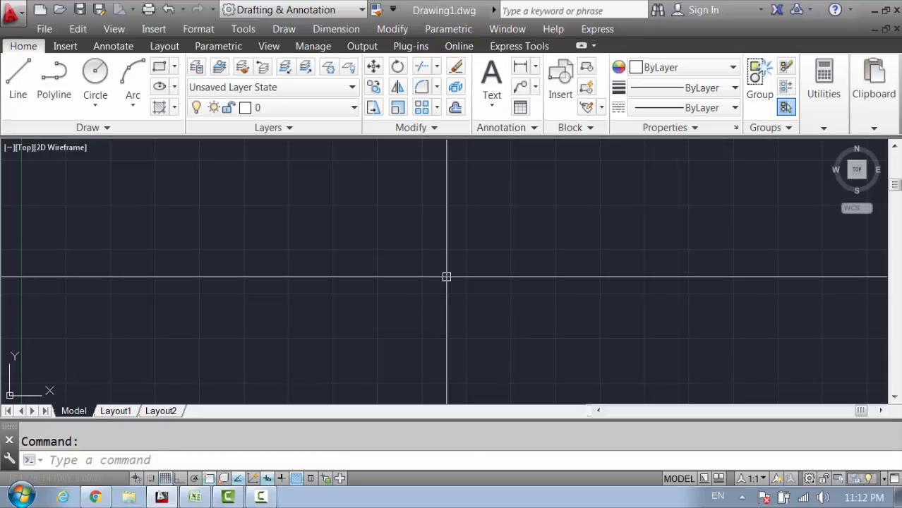
pyautogui.press('F7')
pyautogui.press('F7')
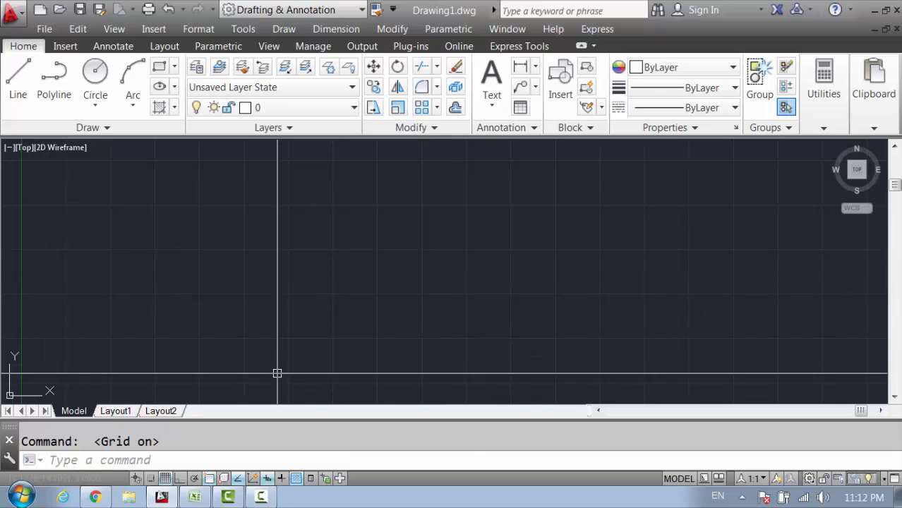
pyautogui.press('F7')
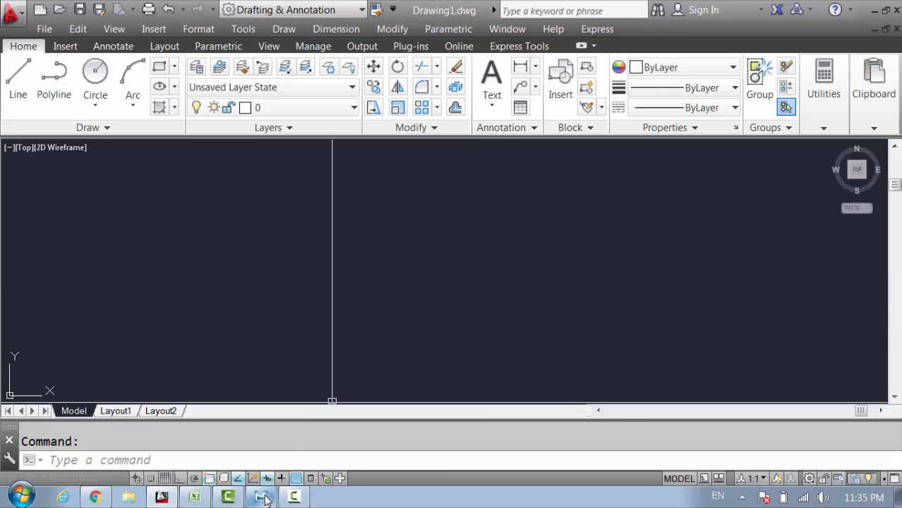
# - Examine the hand-drawn room sketch in Windows Photo Viewer for its outline, lights, sockets, switch and door, and return to the AutoCAD drawing
pyautogui.moveTo(263, 498)
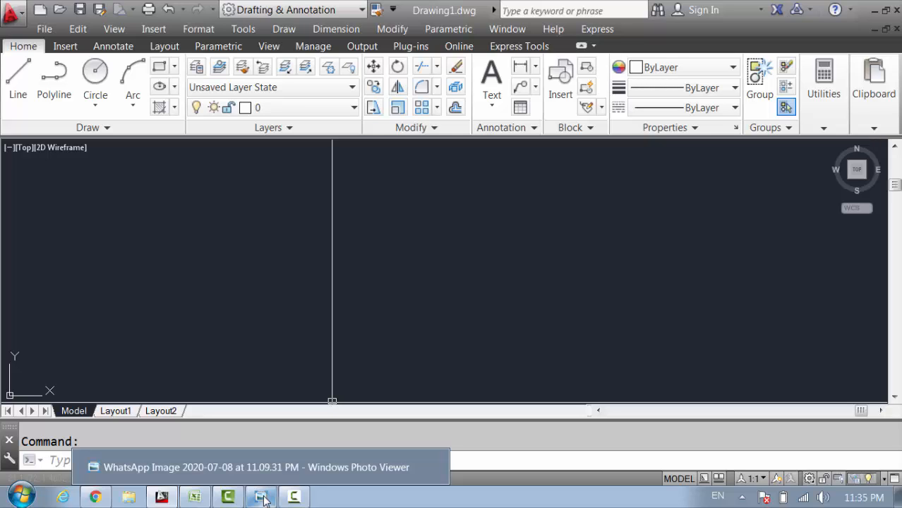
pyautogui.click(263, 498)
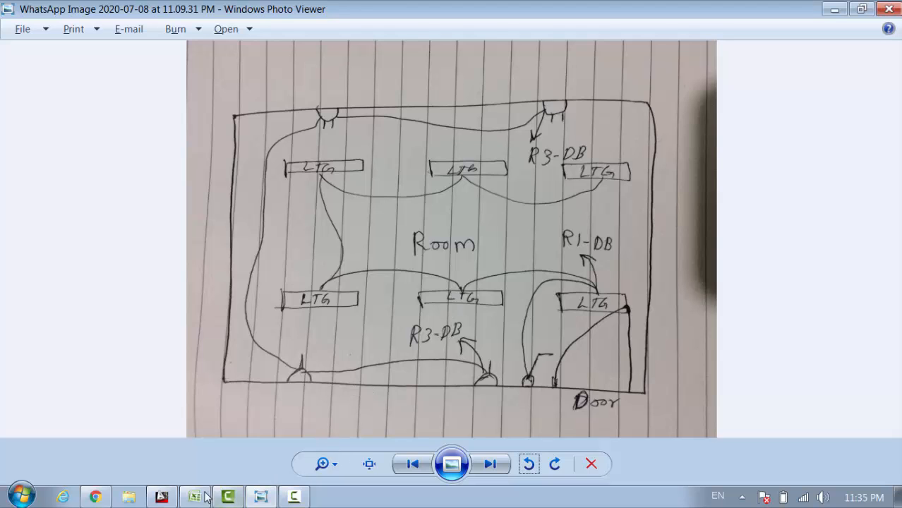
pyautogui.click(162, 497)
pyautogui.click(542, 297)
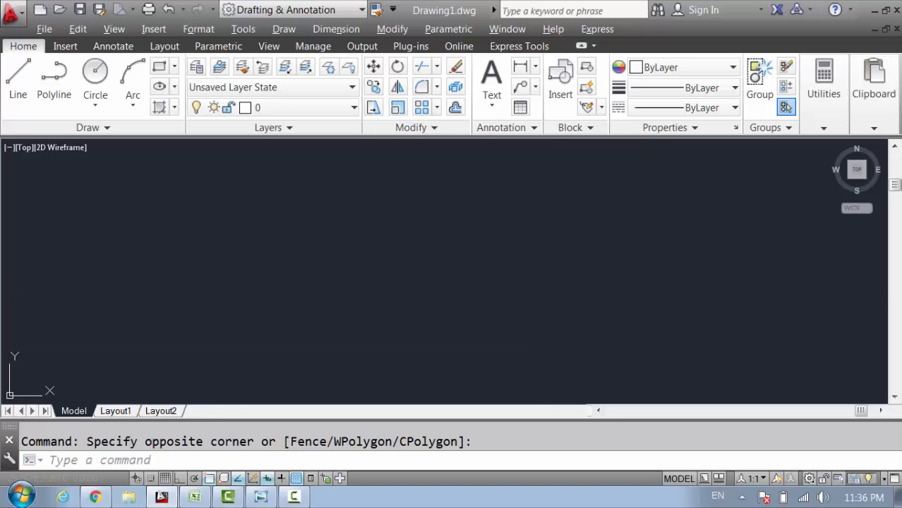
pyautogui.hotkey('alt', 'Tab')
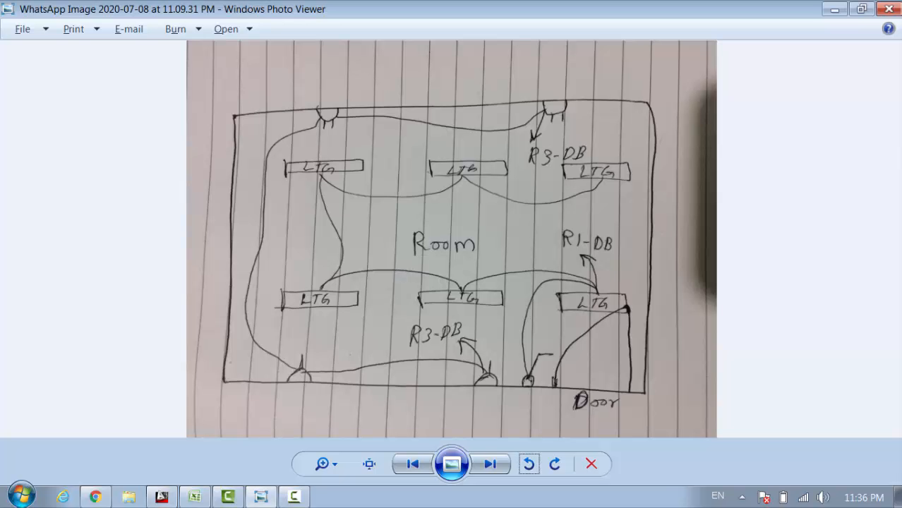
pyautogui.hotkey('alt', 'Tab')
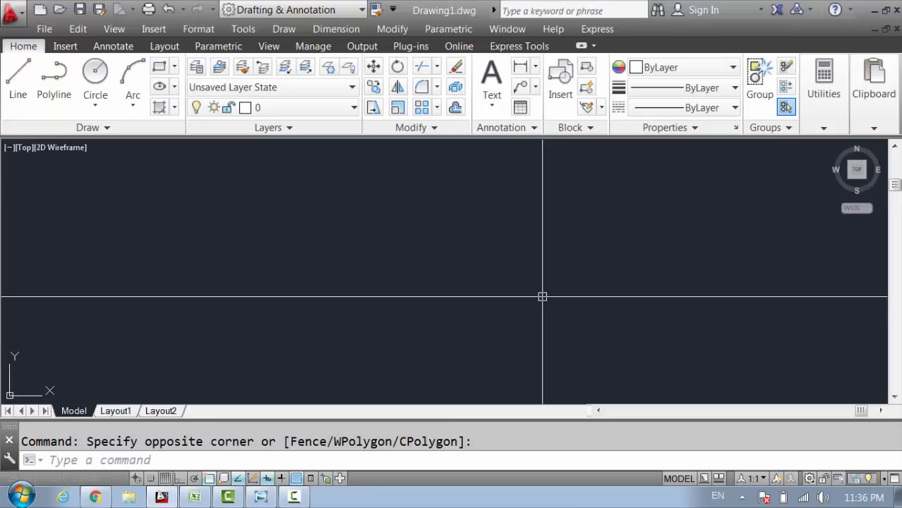
pyautogui.hotkey('alt', 'Tab')
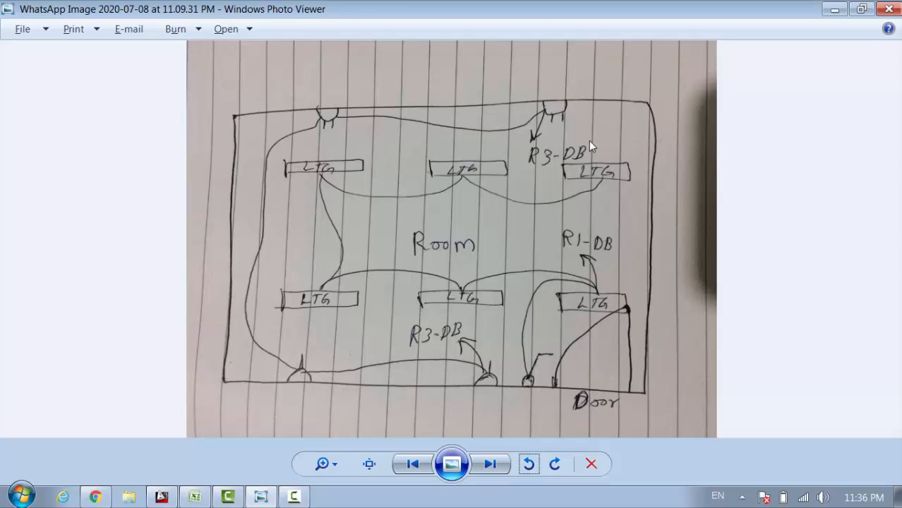
pyautogui.hotkey('alt', 'Tab')
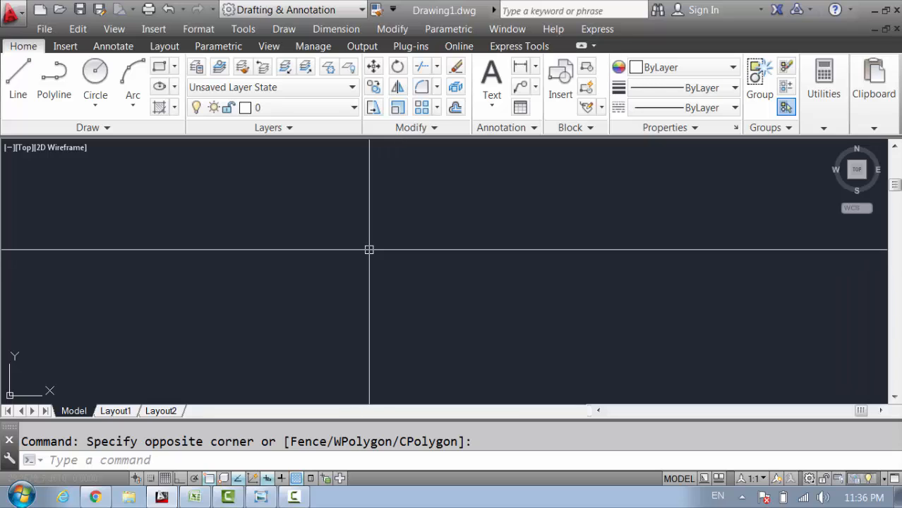
pyautogui.write('rec')
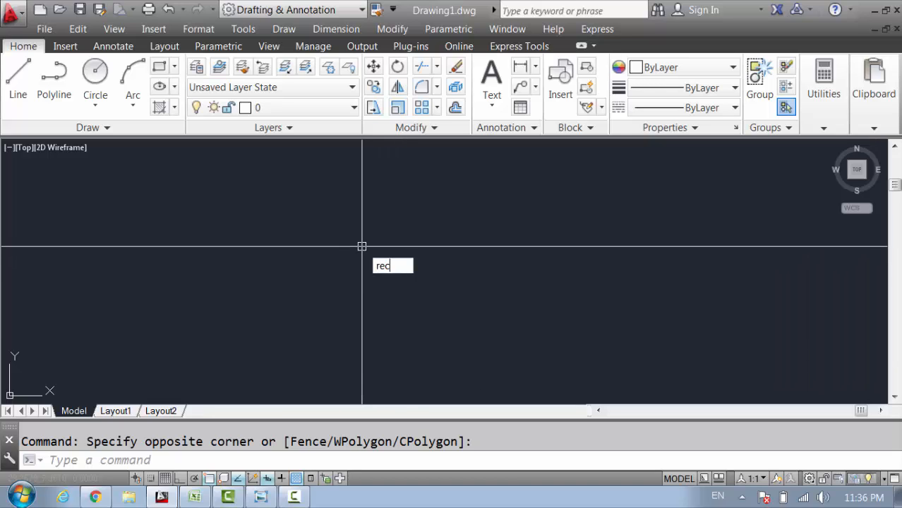
pyautogui.press('Return')
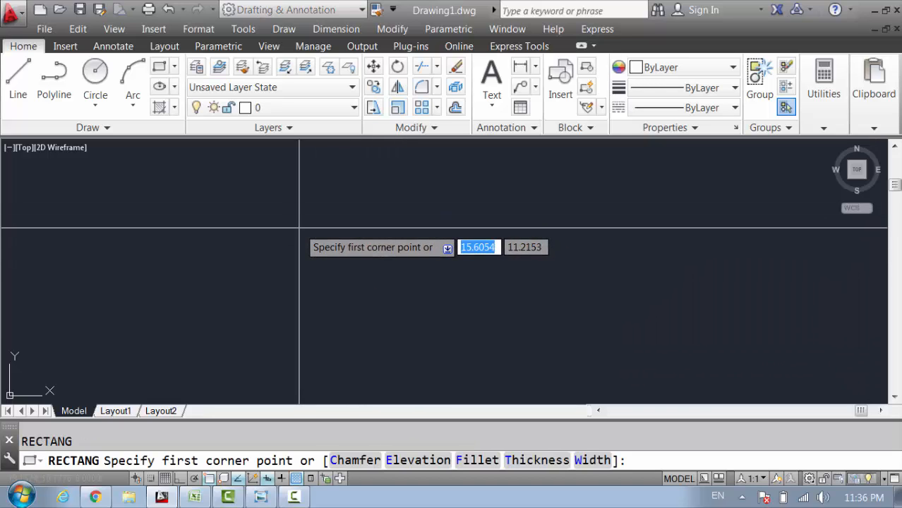
pyautogui.press('Escape')
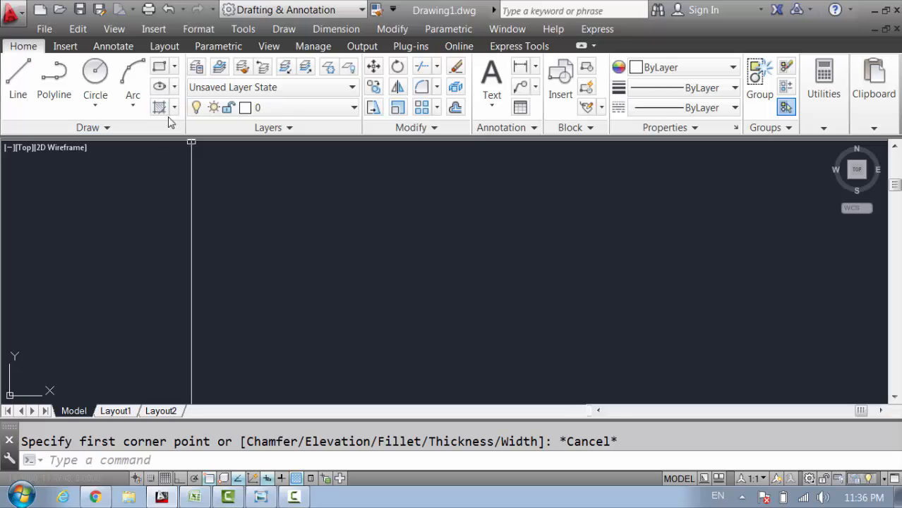
# - Draw the room outline as a rectangle about 18.7 units wide and 9.8 units high
pyautogui.click(160, 68)
pyautogui.click(238, 194)
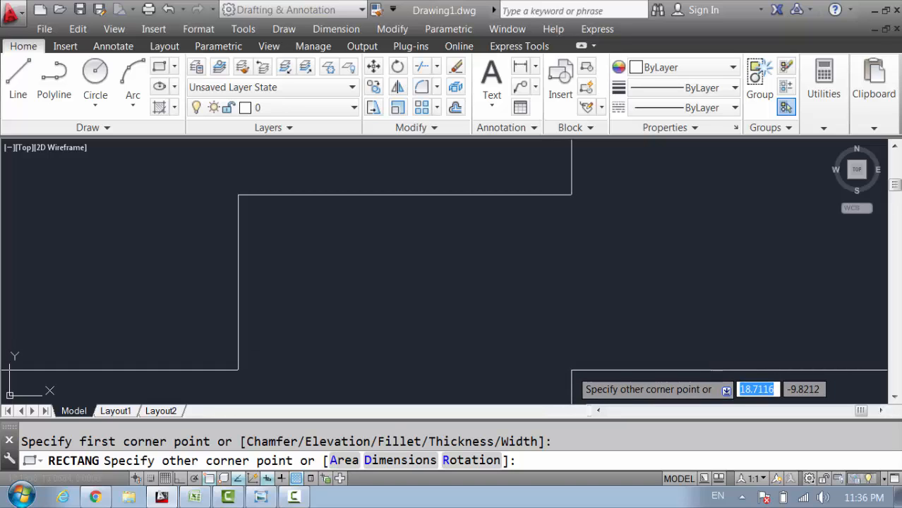
pyautogui.click(572, 370)
pyautogui.moveTo(570, 379); pyautogui.dragTo(571, 364, button='middle')
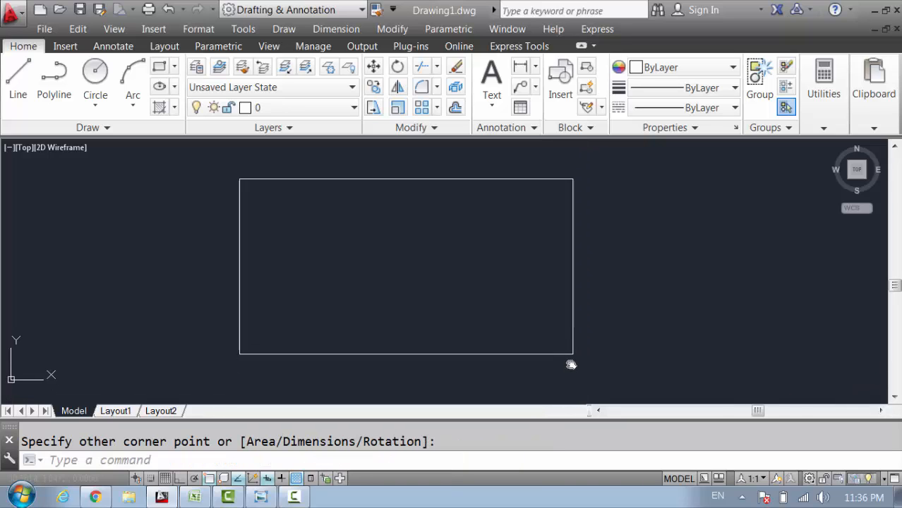
# - Check the door in the room sketch and draw its leaf as a vertical line about 3.5 units long, up from the room's lower wall near the right corner
pyautogui.hotkey('alt', 'Tab')
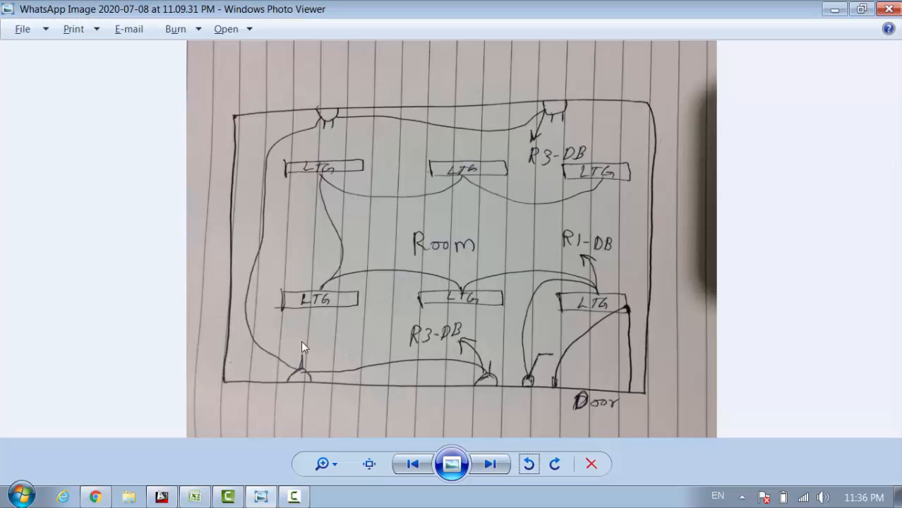
pyautogui.hotkey('alt', 'Tab')
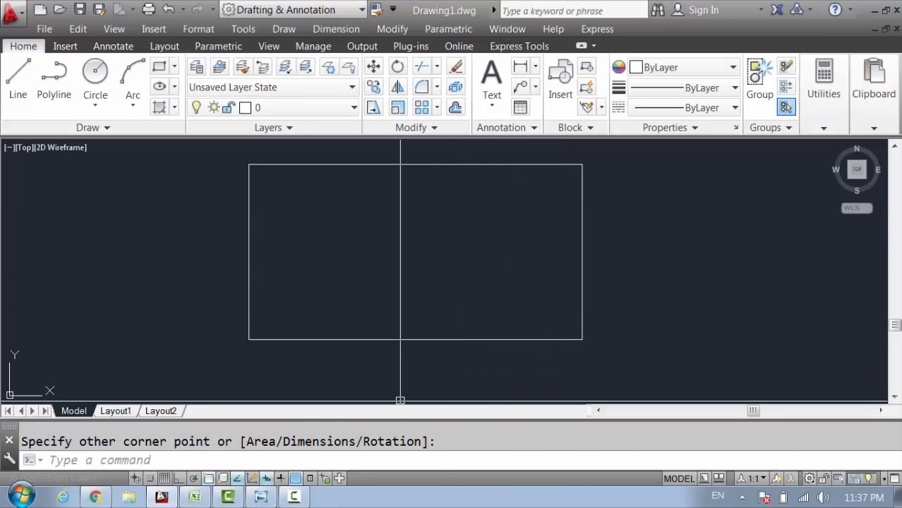
pyautogui.hotkey('alt', 'Tab')
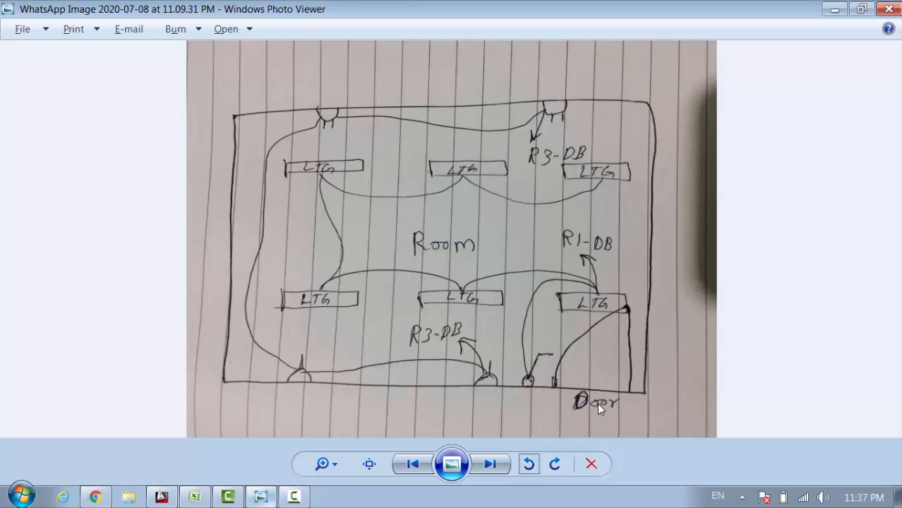
pyautogui.hotkey('alt', 'Tab')
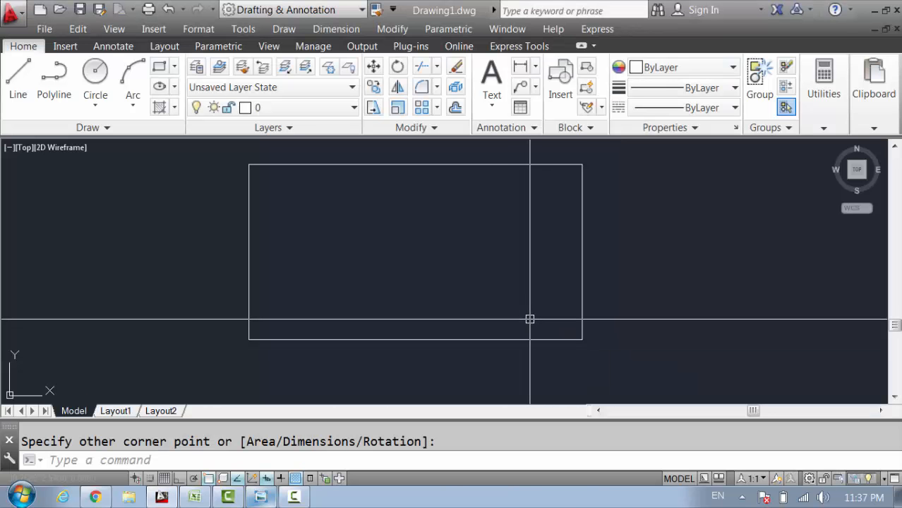
pyautogui.moveTo(466, 313)
pyautogui.mouseDown(button='middle')
pyautogui.moveTo(485, 335)
pyautogui.moveTo(470, 318)
pyautogui.mouseUp(button='middle')
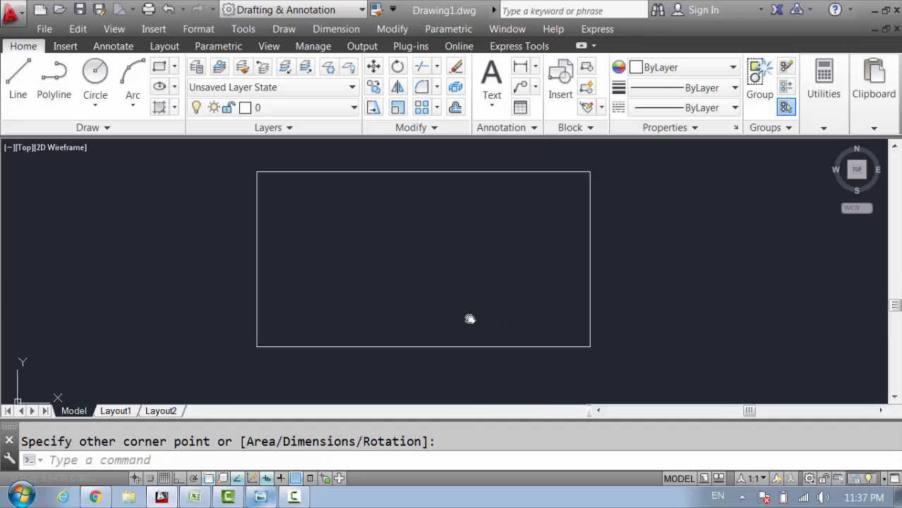
pyautogui.write('l')
pyautogui.press('Return')
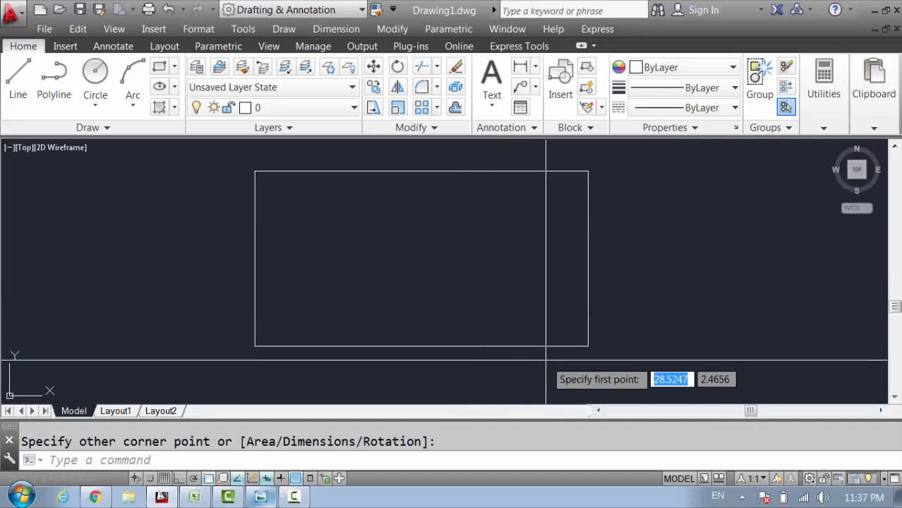
pyautogui.scroll(4, 582, 357)
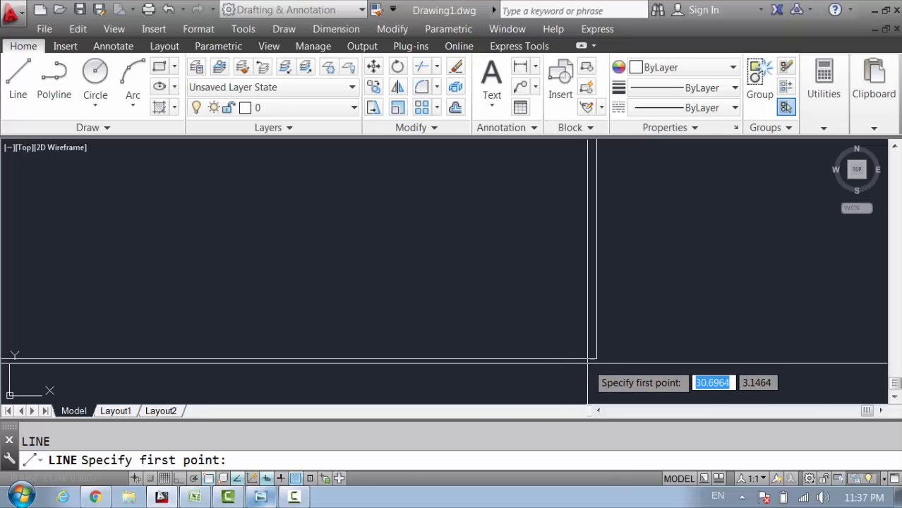
pyautogui.click(579, 359)
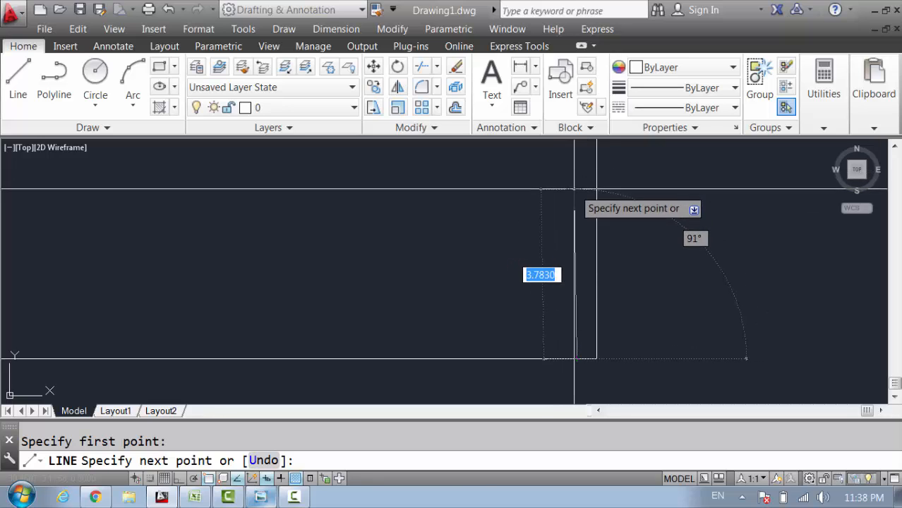
pyautogui.moveTo(577, 186); pyautogui.dragTo(622, 233, button='middle')
pyautogui.scroll(-2, 641, 233)
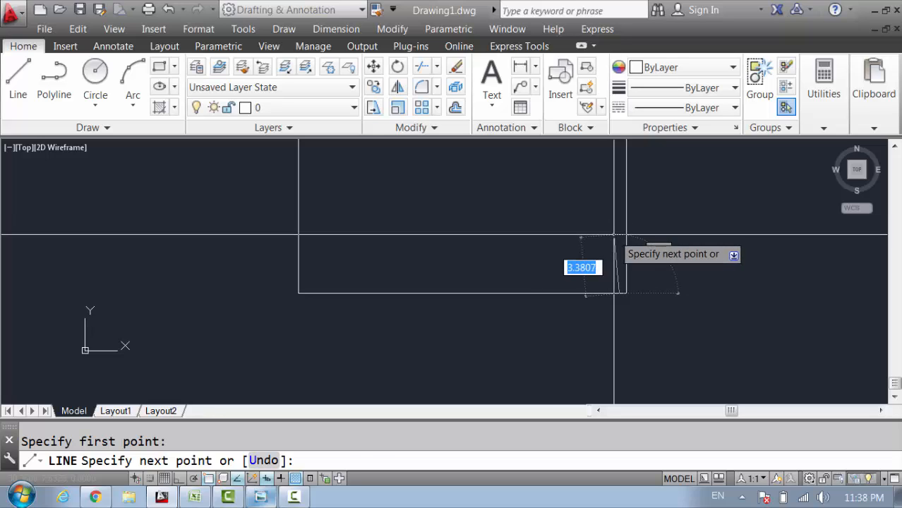
pyautogui.scroll(4, 620, 246)
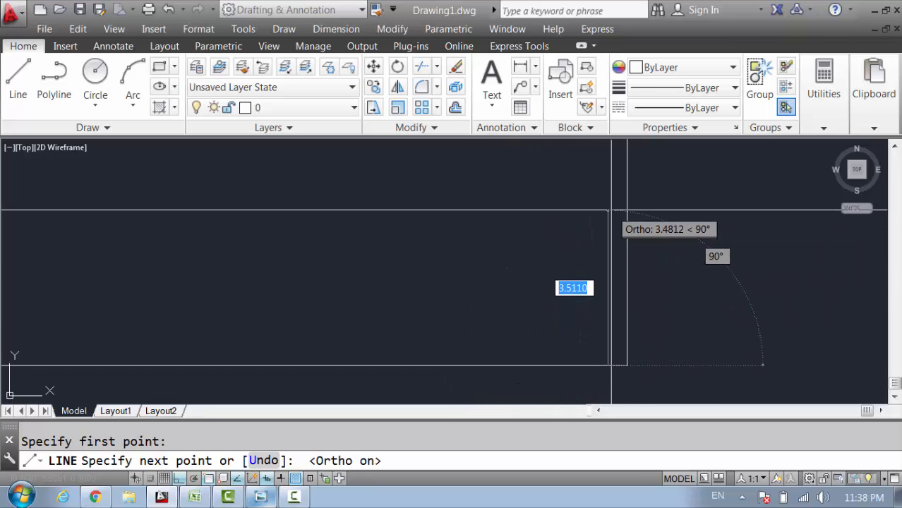
pyautogui.scroll(-2, 608, 225)
pyautogui.moveTo(608, 228); pyautogui.dragTo(616, 265, button='middle')
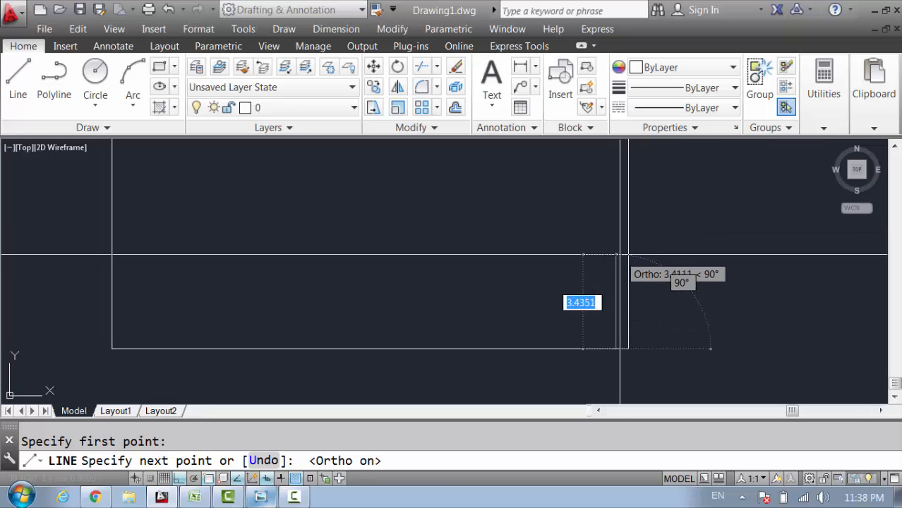
pyautogui.click(617, 259)
pyautogui.press('Escape')
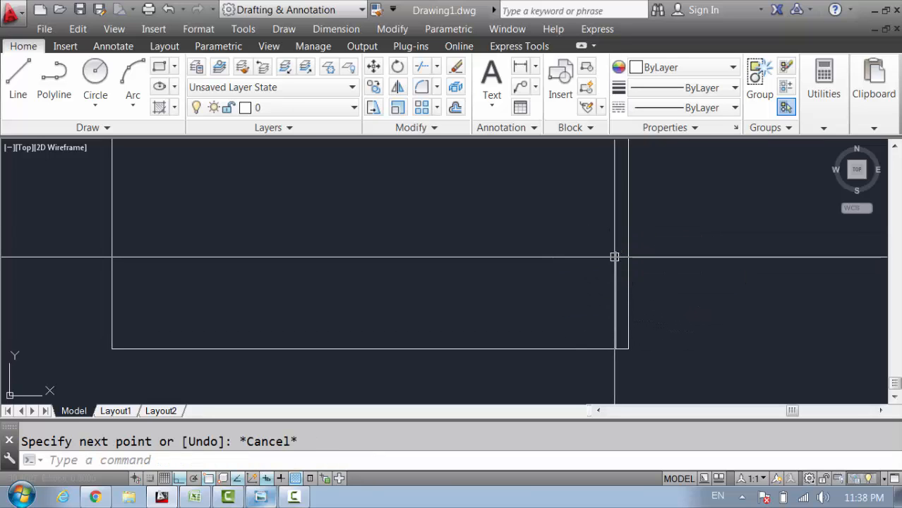
# - Draw a circle centred on the door leaf's lower end, with its radius reaching the leaf's upper end
pyautogui.scroll(-2, 652, 340)
pyautogui.scroll(2, 623, 335)
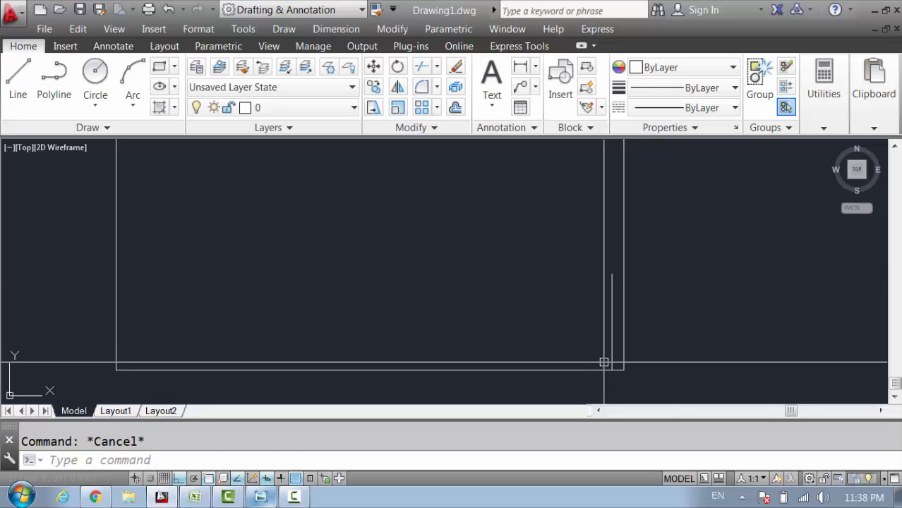
pyautogui.press('Return')
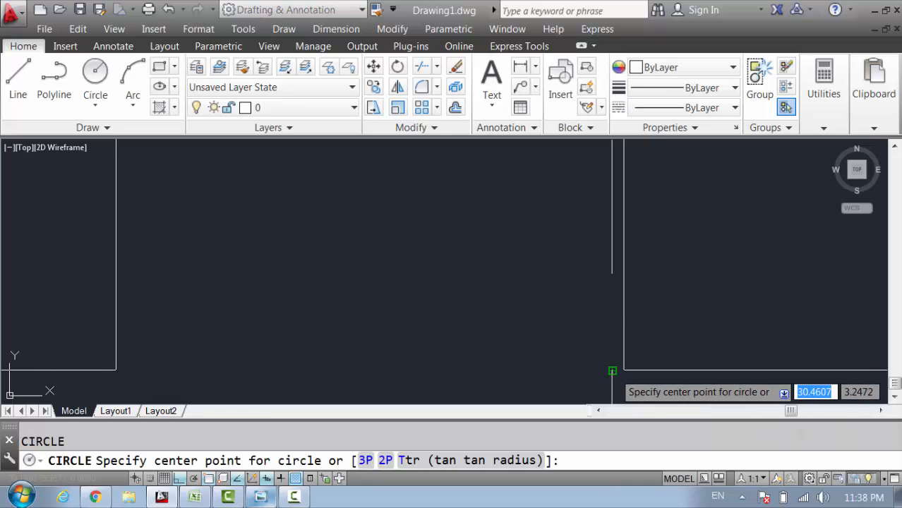
pyautogui.click(613, 371)
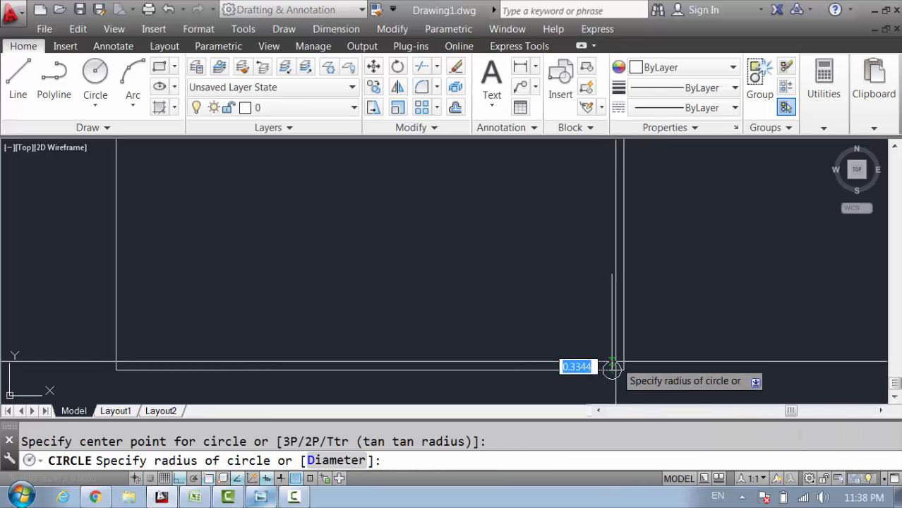
pyautogui.click(613, 275)
pyautogui.scroll(-2, 621, 328)
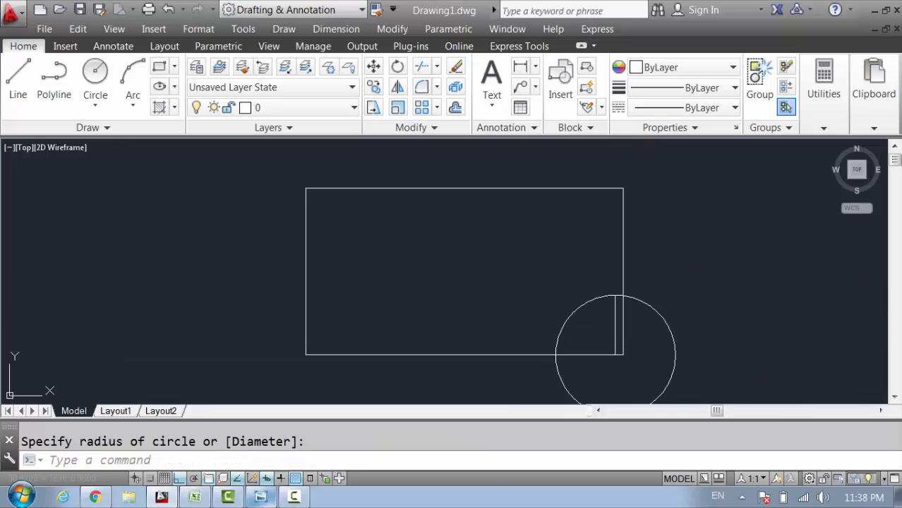
# - Trim the circle to a quarter arc for the door swing and remove the lower wall segment across the door opening
pyautogui.moveTo(621, 330); pyautogui.dragTo(623, 302, button='middle')
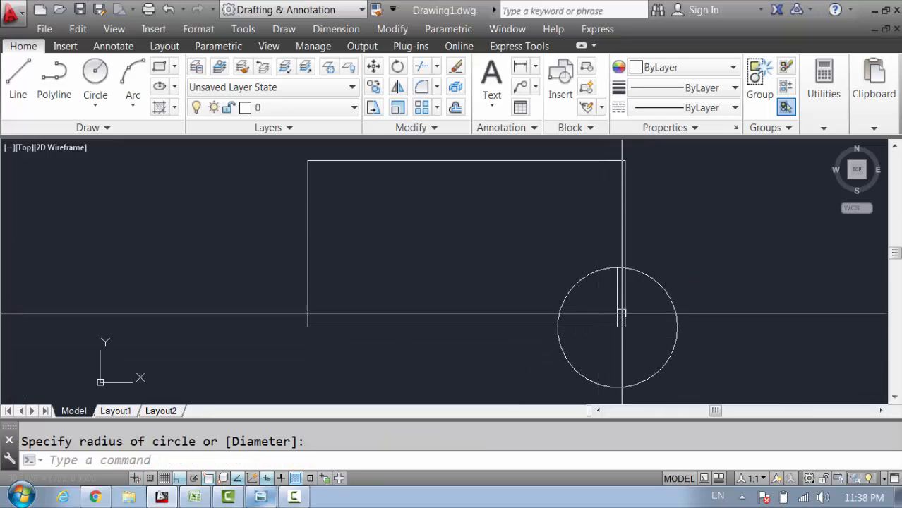
pyautogui.moveTo(640, 348); pyautogui.dragTo(601, 331, button='middle')
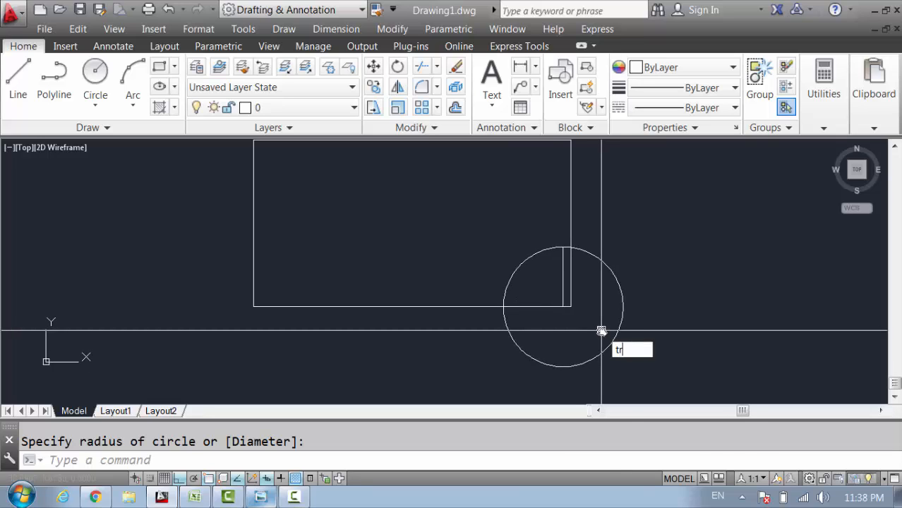
pyautogui.press('Return')
pyautogui.press('Return')
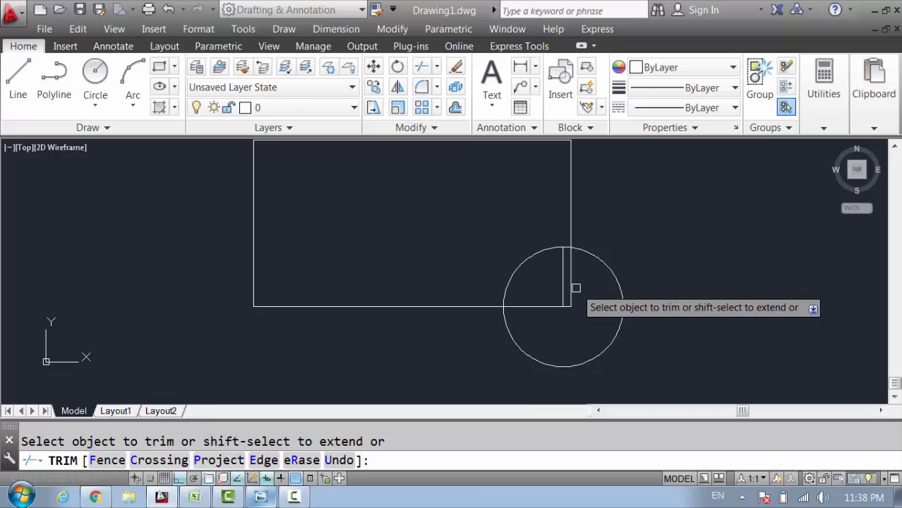
pyautogui.scroll(4, 571, 282)
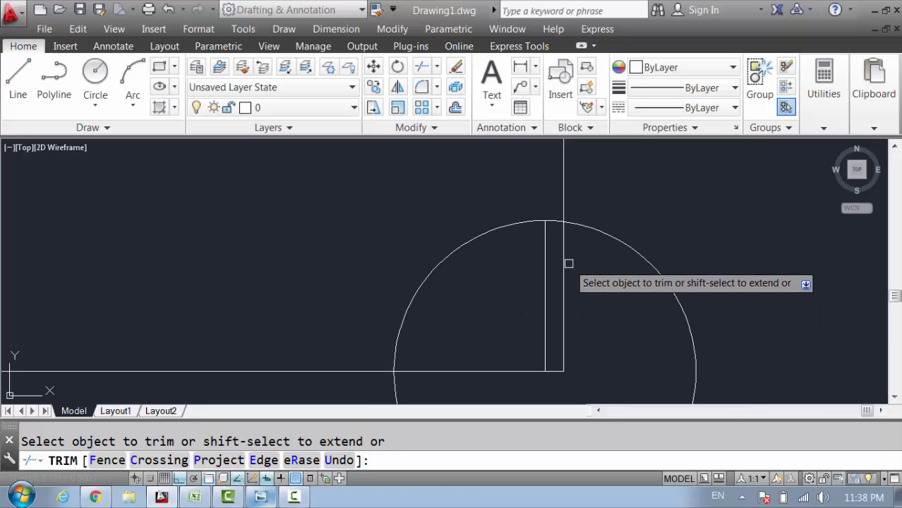
pyautogui.scroll(2, 557, 222)
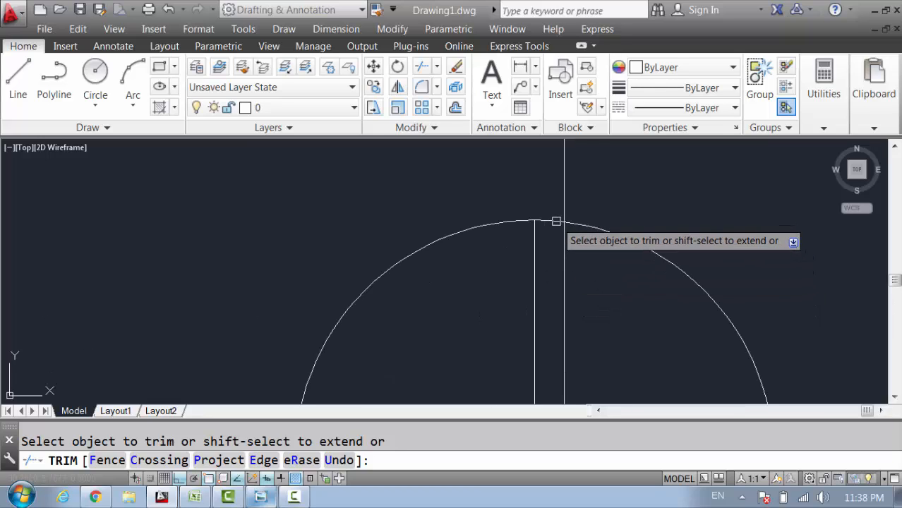
pyautogui.scroll(-6, 556, 212)
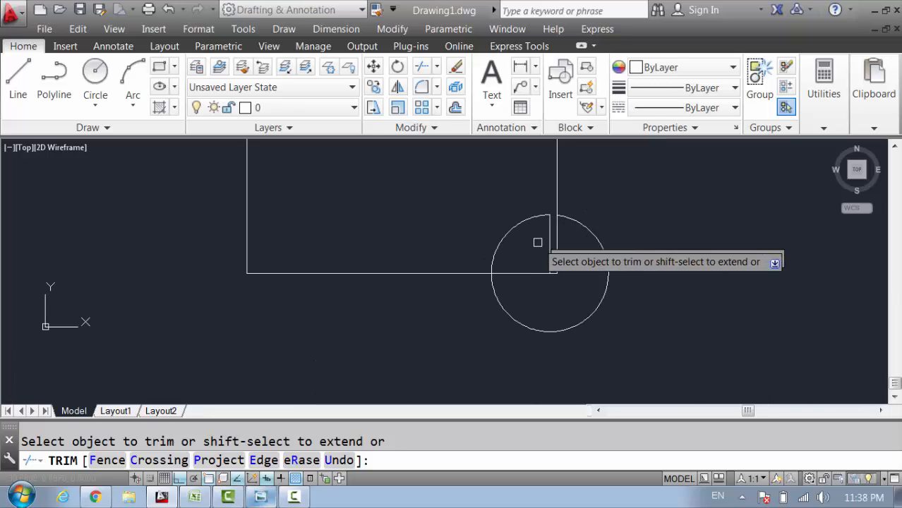
pyautogui.click(508, 273)
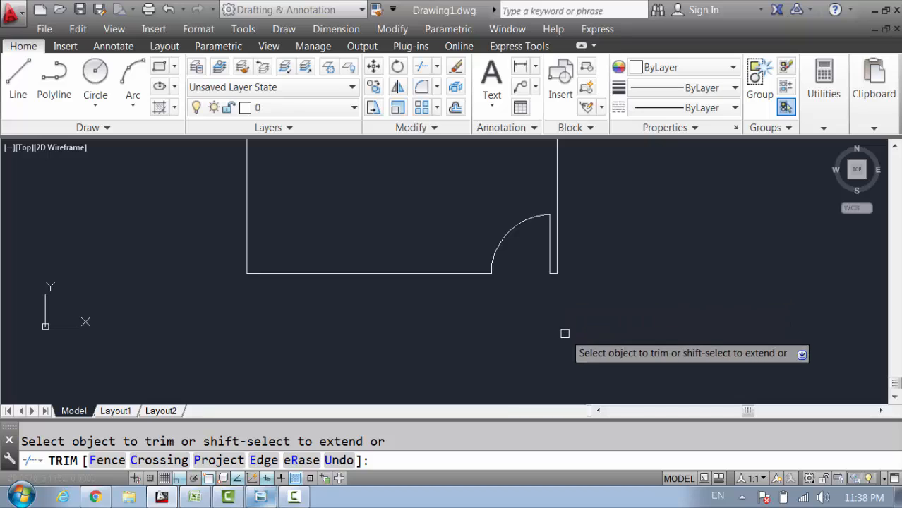
pyautogui.press('Escape')
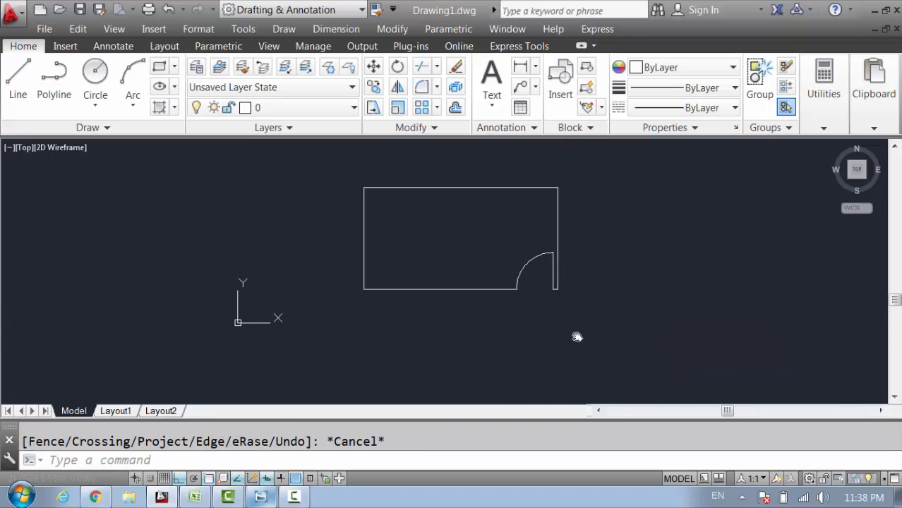
# - Check the light fixtures in the hand-drawn room sketch and return to the AutoCAD drawing
pyautogui.moveTo(576, 337); pyautogui.dragTo(584, 319, button='middle')
pyautogui.scroll(2, 578, 317)
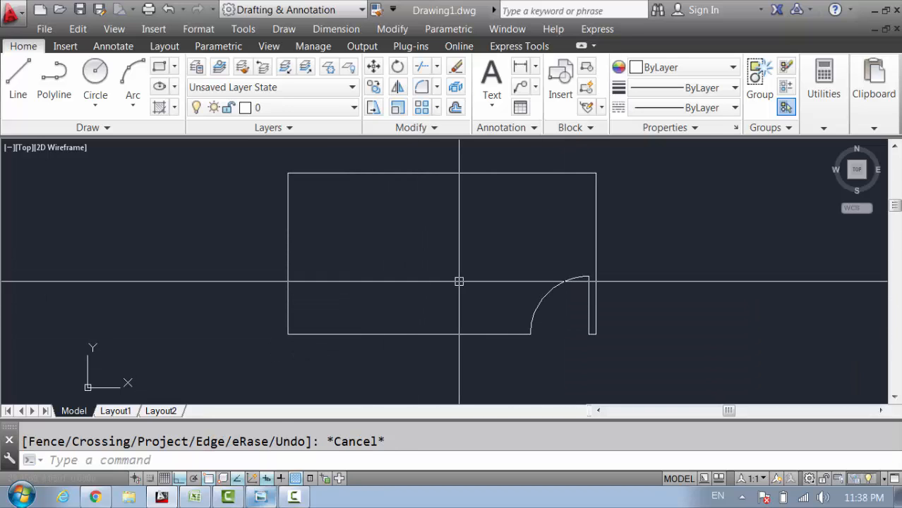
pyautogui.hotkey('alt', 'Tab')
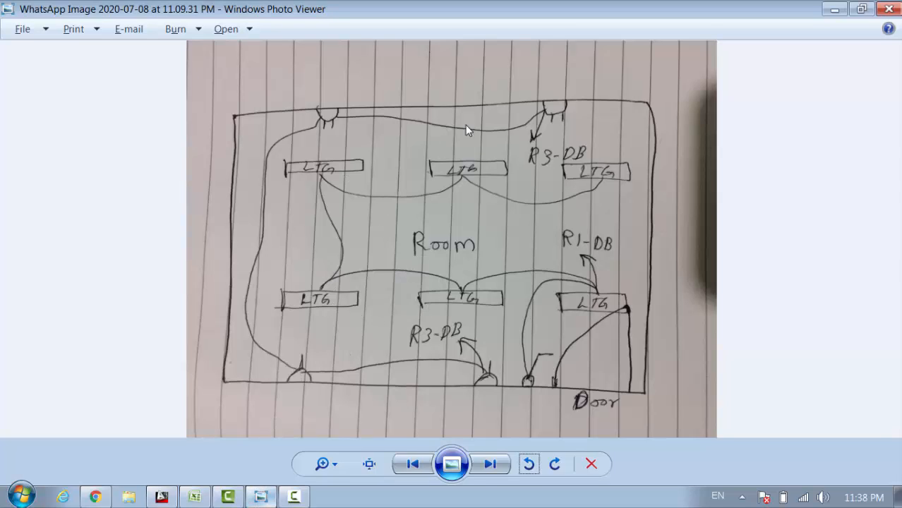
pyautogui.hotkey('alt', 'Tab')
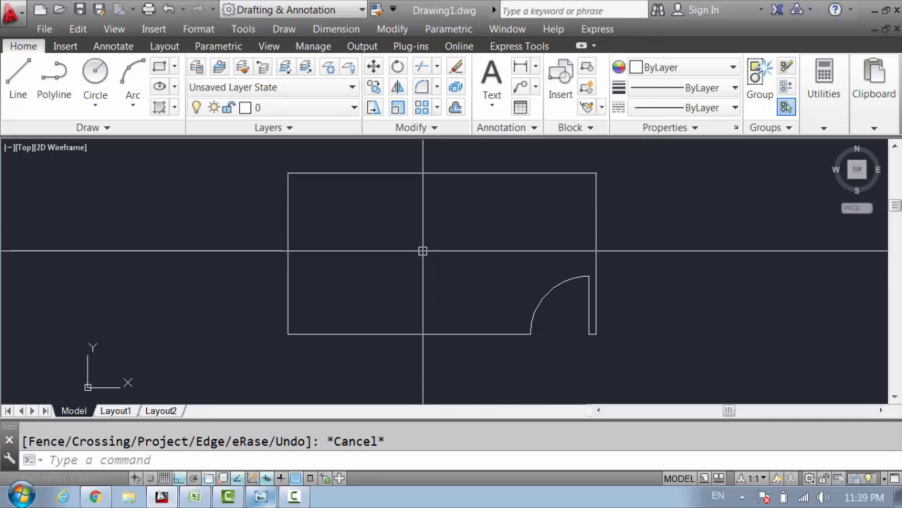
pyautogui.write('ra')
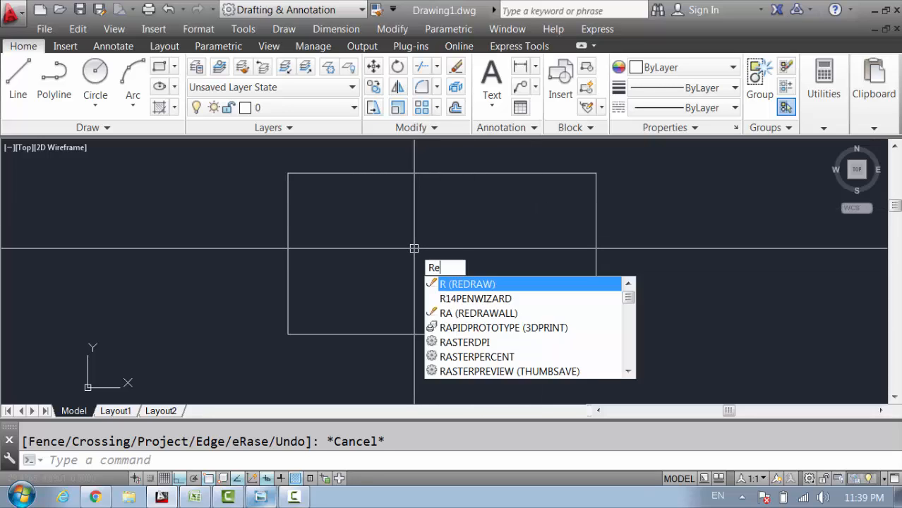
pyautogui.press('BackSpace')
pyautogui.write('ec')
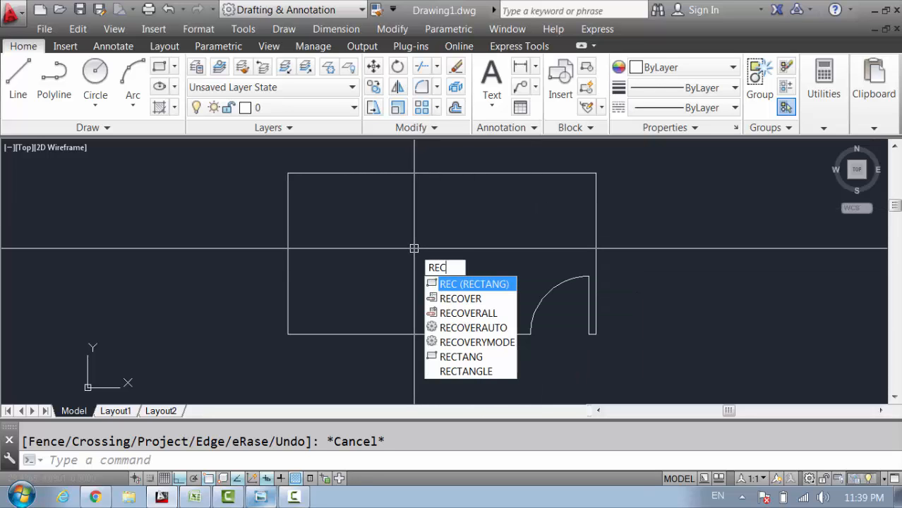
pyautogui.press('Return')
pyautogui.press('Escape')
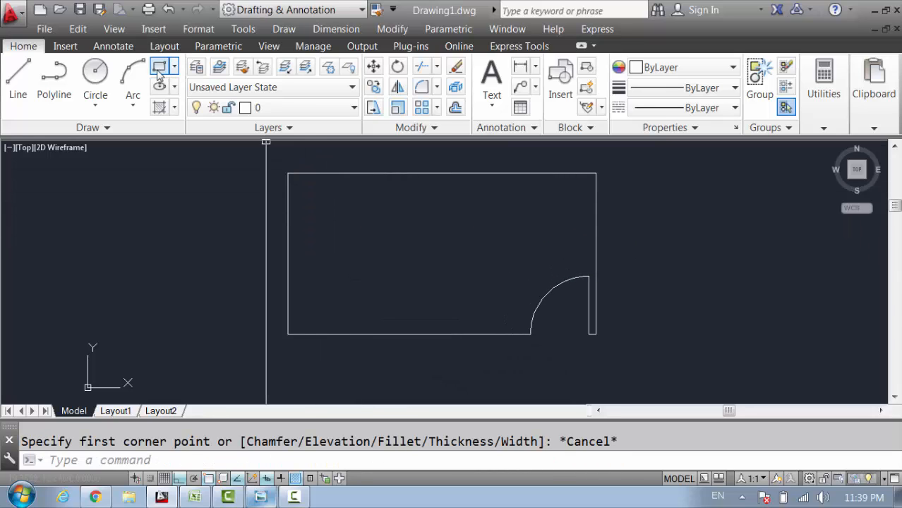
# - Draw the first light fixture as a rectangle about 3.6 units wide and 0.5 high, inside the room near its upper-left corner
pyautogui.write('re')
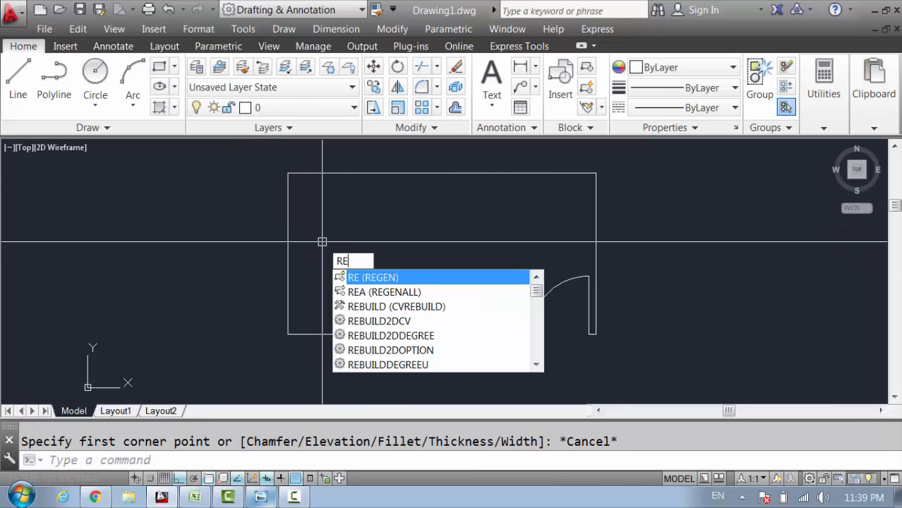
pyautogui.write('c')
pyautogui.press('Return')
pyautogui.scroll(2, 325, 201)
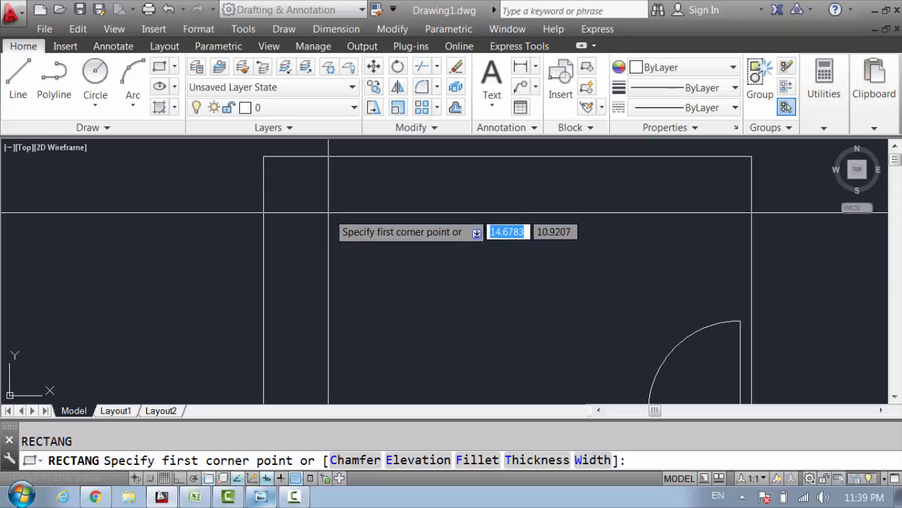
pyautogui.click(308, 204)
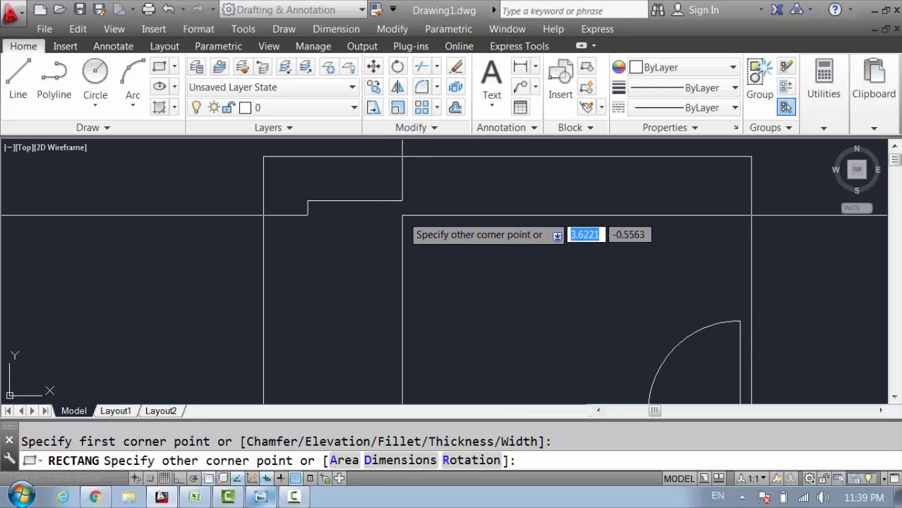
pyautogui.click(403, 214)
pyautogui.press('Escape')
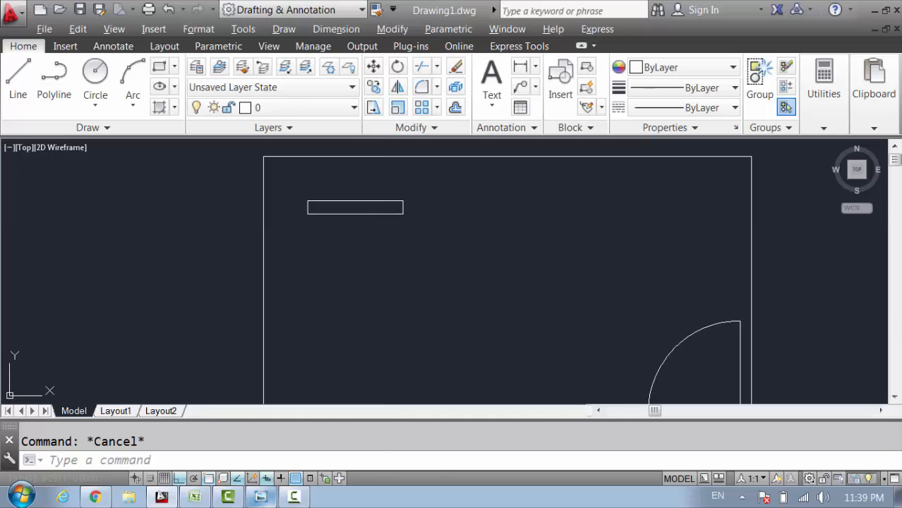
# - Check the lights in the room sketch, and in AutoCAD try crossing selections over the light rectangle, clearing each one
pyautogui.hotkey('alt', 'Tab')
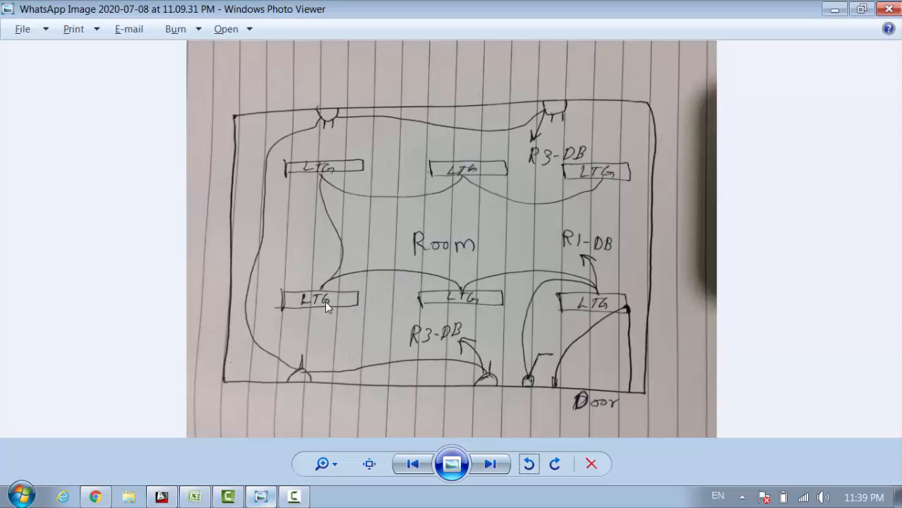
pyautogui.hotkey('alt', 'Tab')
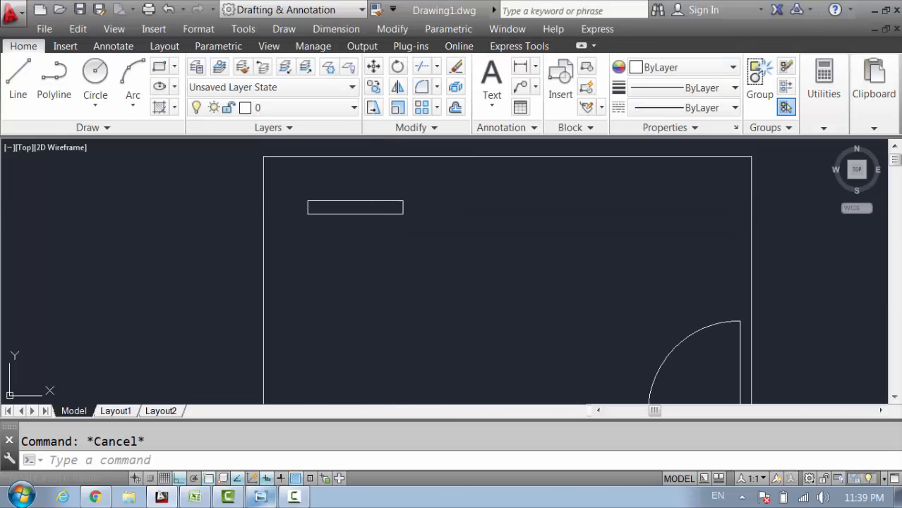
pyautogui.click(367, 214)
pyautogui.click(381, 238)
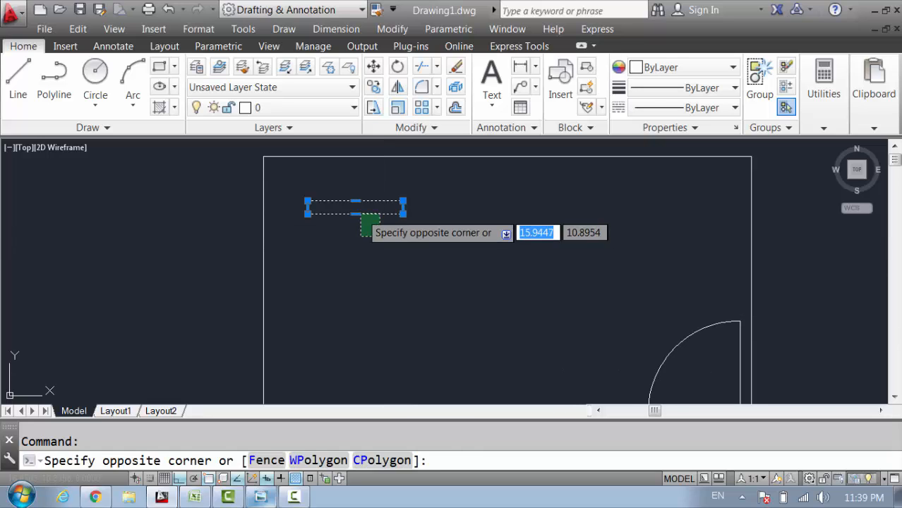
pyautogui.press('Escape')
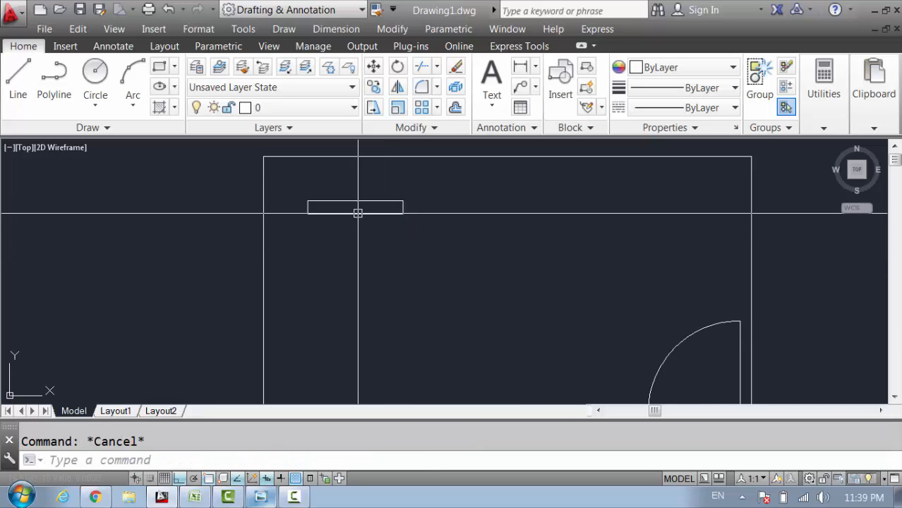
pyautogui.click(424, 185)
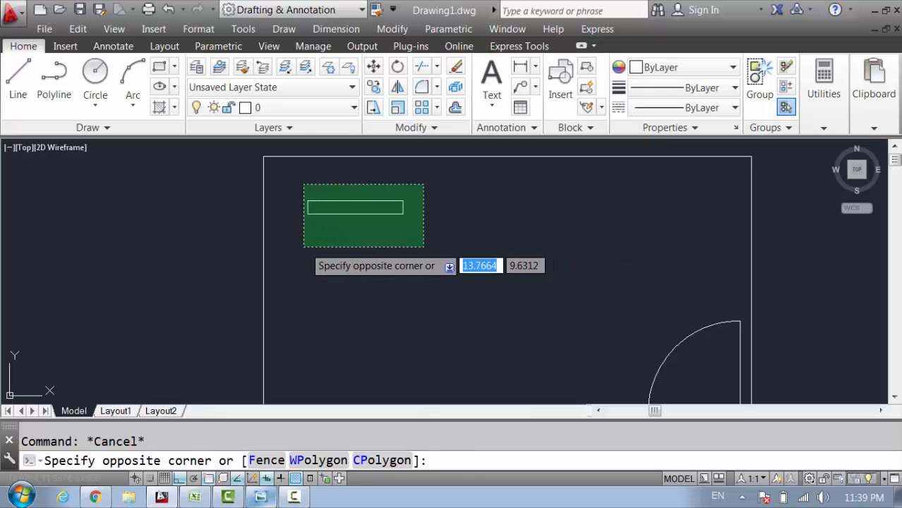
pyautogui.press('Escape')
pyautogui.click(426, 186)
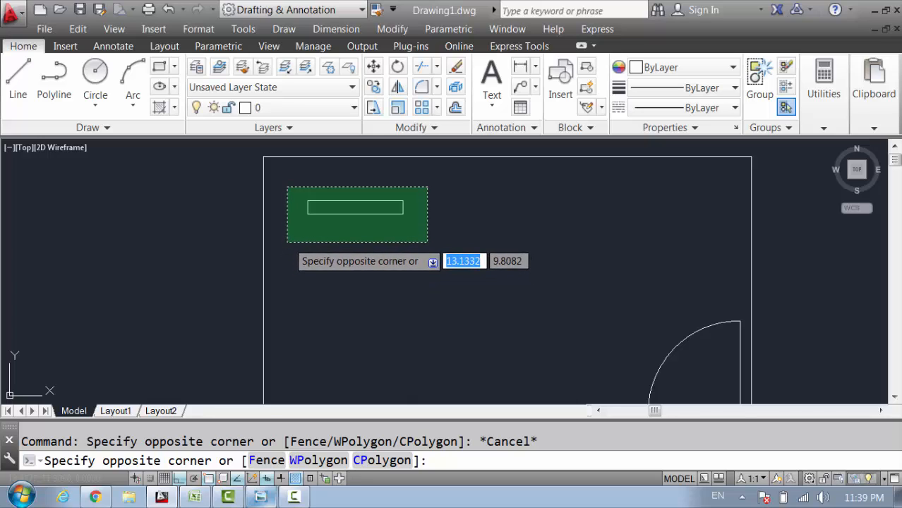
pyautogui.click(286, 238)
pyautogui.press('Escape')
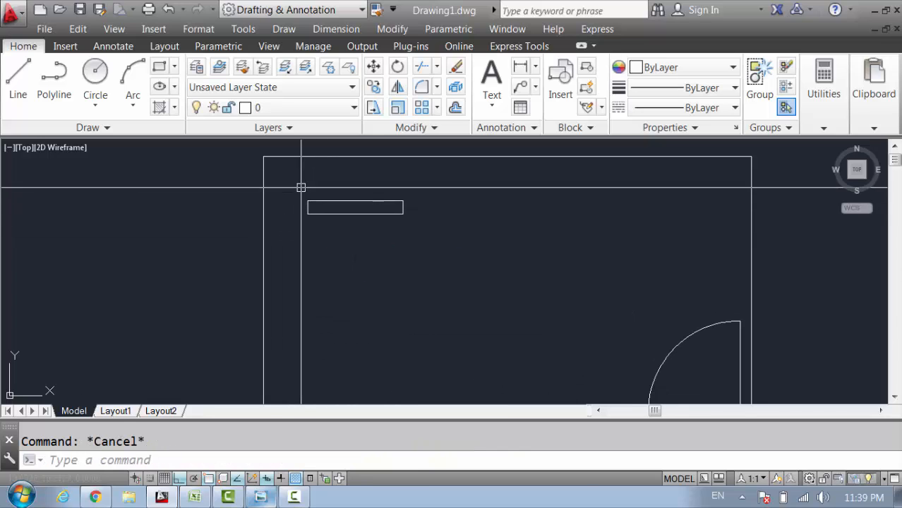
# - Try window selections on the light rectangle, first enclosing it partly and then fully, and clear the selection
pyautogui.click(299, 182)
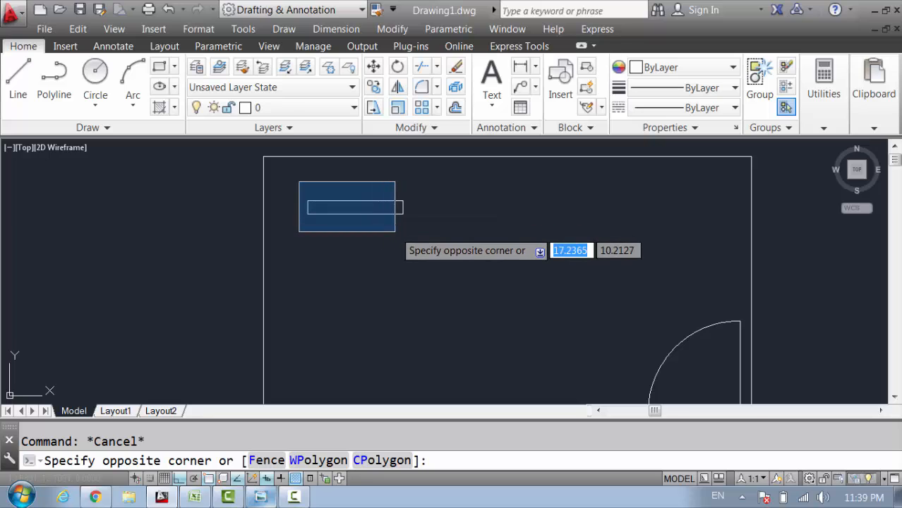
pyautogui.click(380, 235)
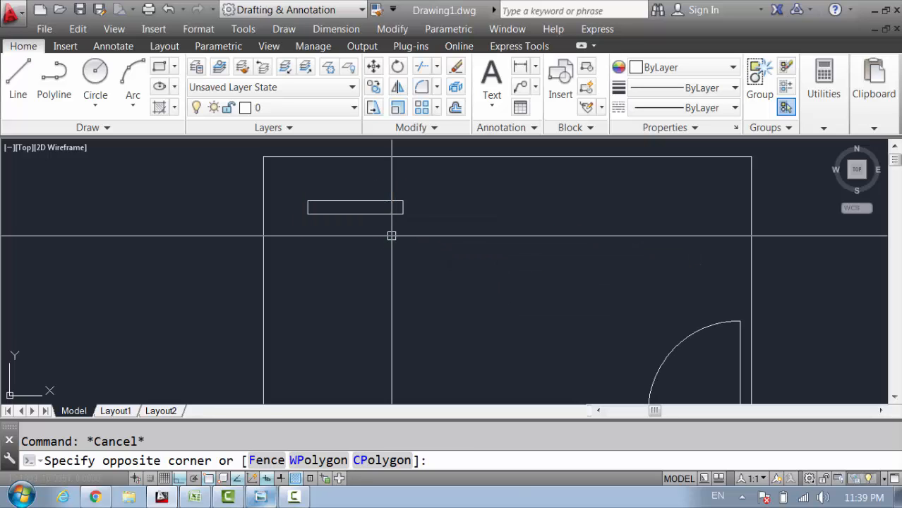
pyautogui.press('Escape')
pyautogui.click(290, 186)
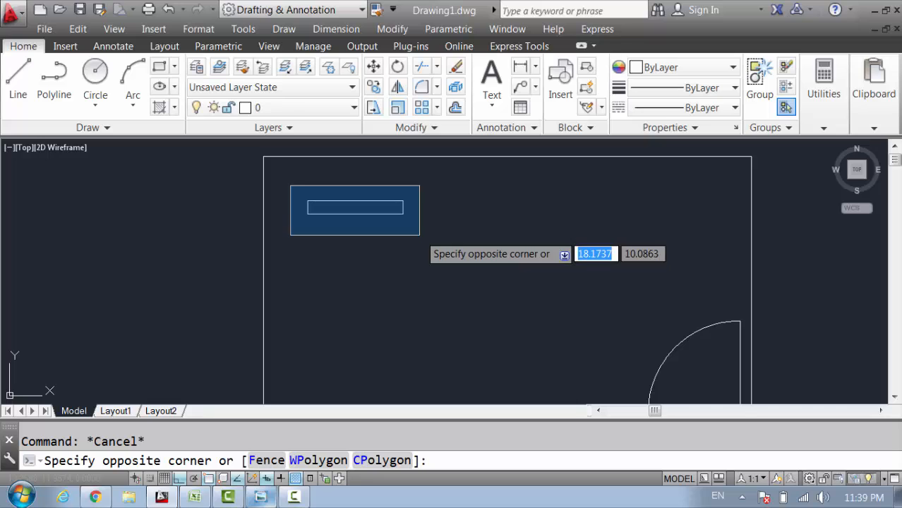
pyautogui.click(419, 236)
pyautogui.press('Escape')
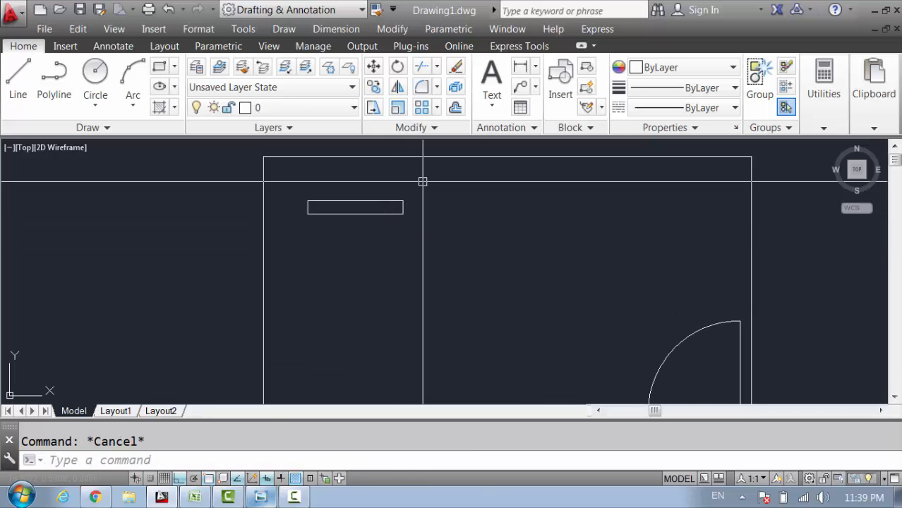
# - Select the light rectangle with a crossing window over its right end only, and clear the selection
pyautogui.click(424, 181)
pyautogui.click(398, 240)
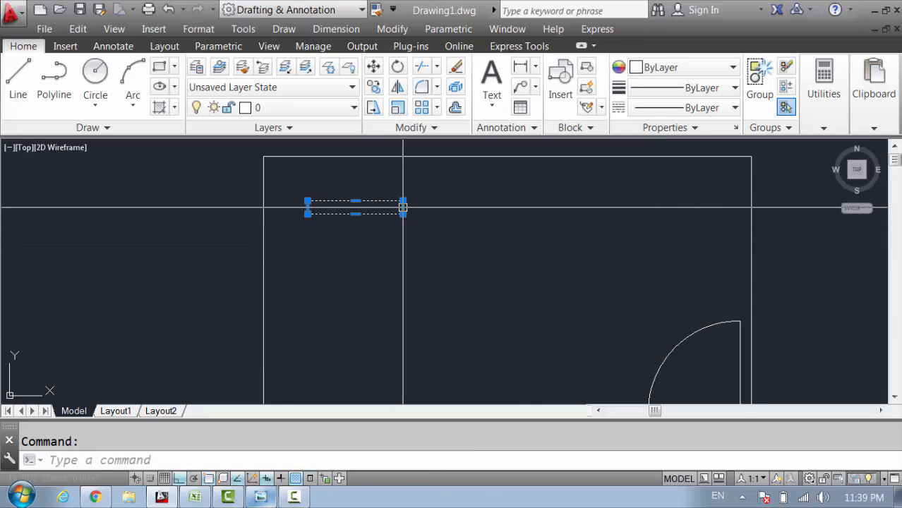
pyautogui.press('Escape')
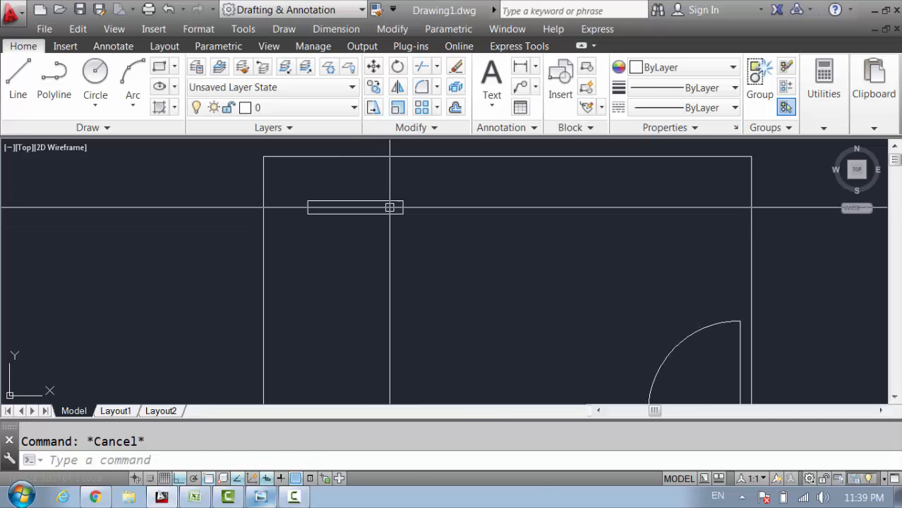
pyautogui.click(407, 193)
pyautogui.click(375, 212)
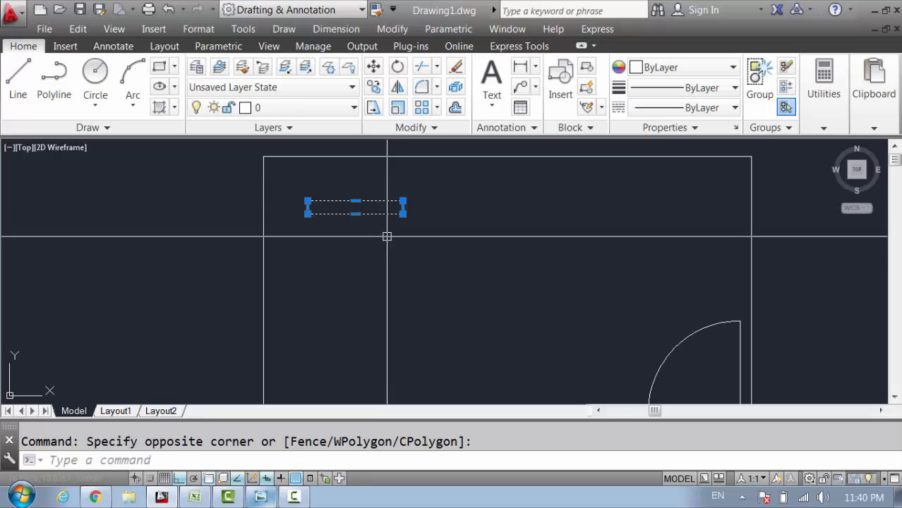
pyautogui.write('c')
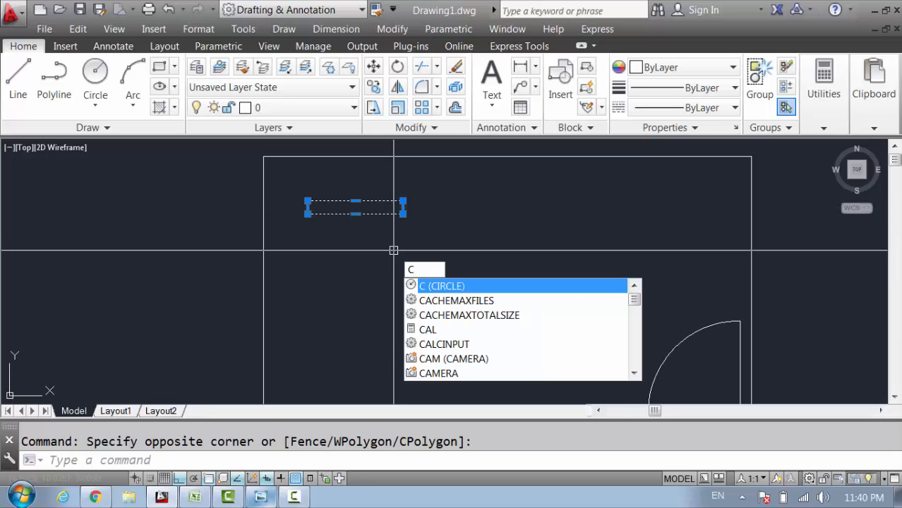
pyautogui.press('Return')
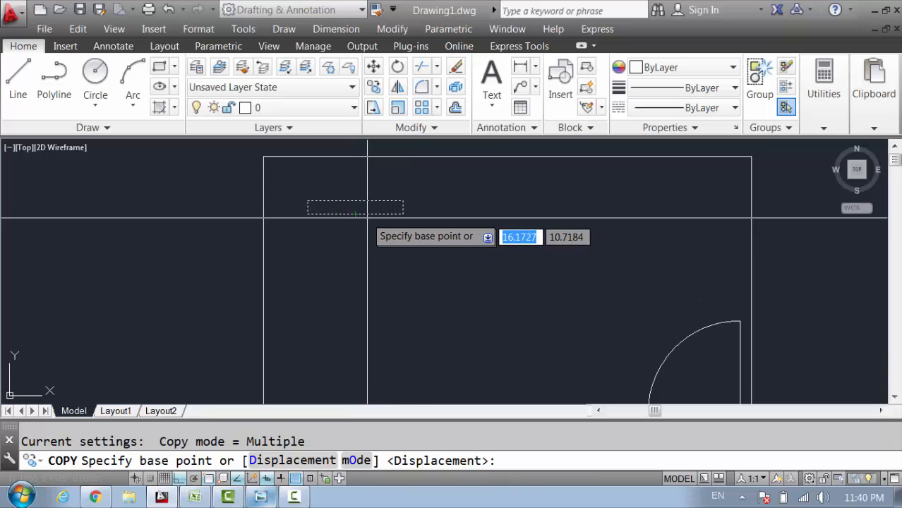
pyautogui.press('Escape')
# - Add the multiline text LTG across the light rectangle's upper edge, and enlarge its text height above the default
pyautogui.scroll(4, 360, 224)
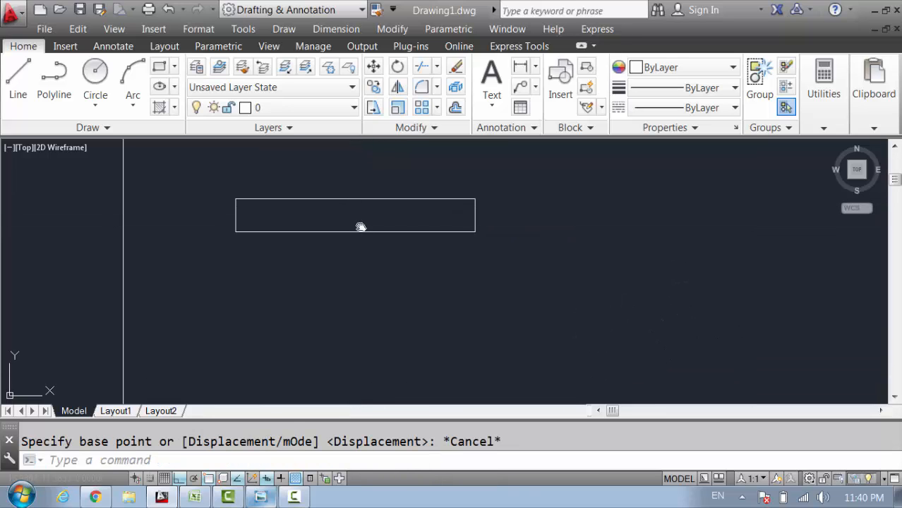
pyautogui.moveTo(360, 227); pyautogui.dragTo(364, 240, button='middle')
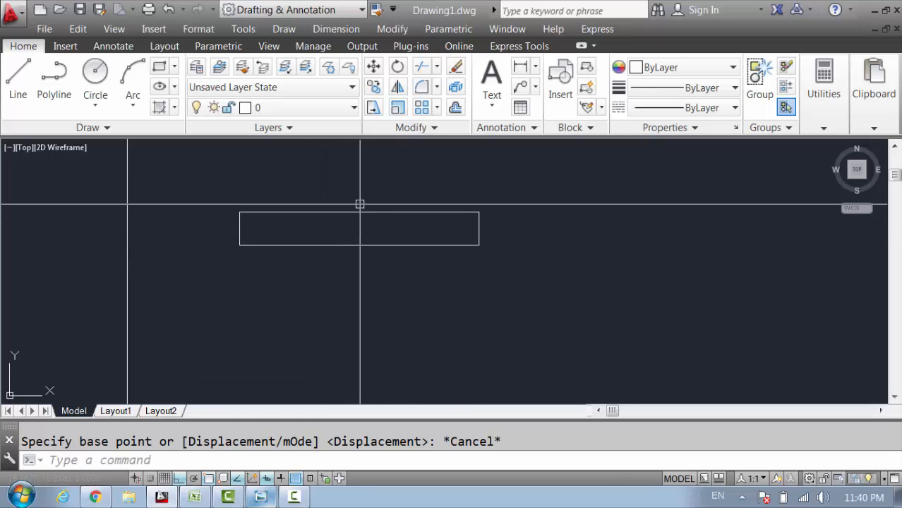
pyautogui.write('mt')
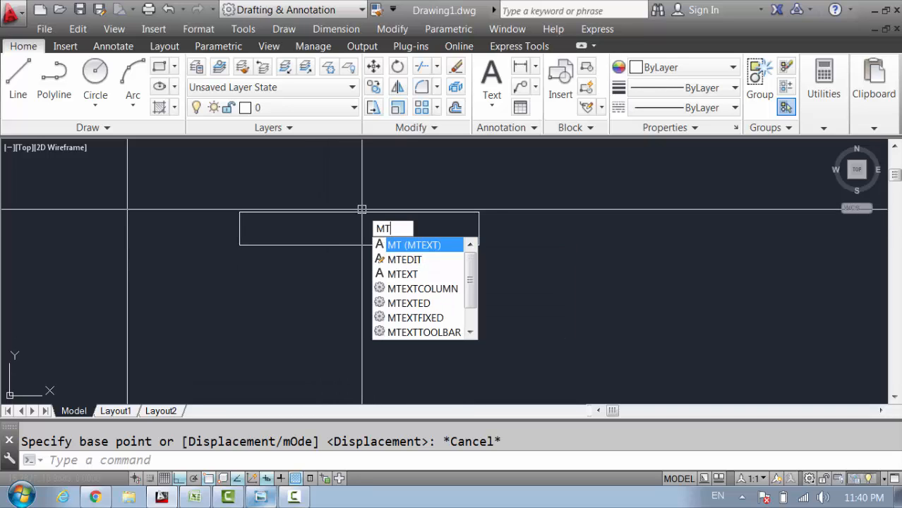
pyautogui.press('Return')
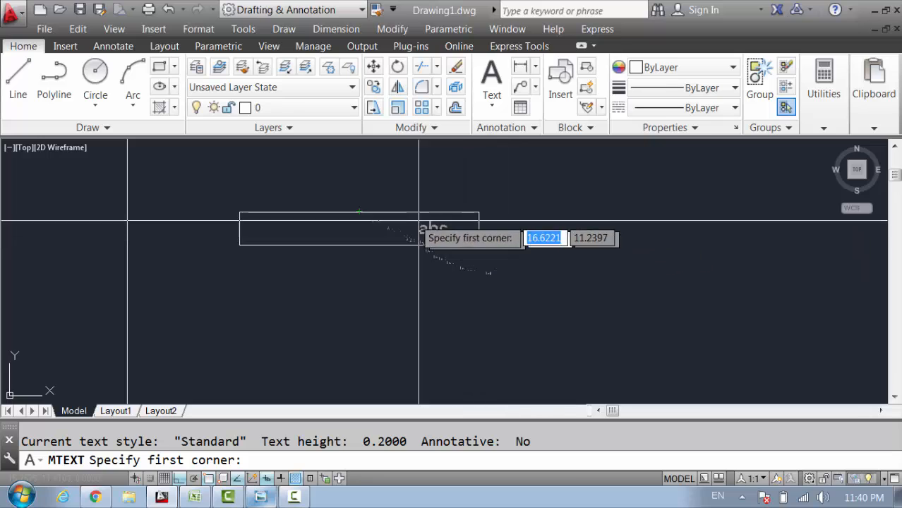
pyautogui.scroll(3, 354, 203)
pyautogui.click(319, 200)
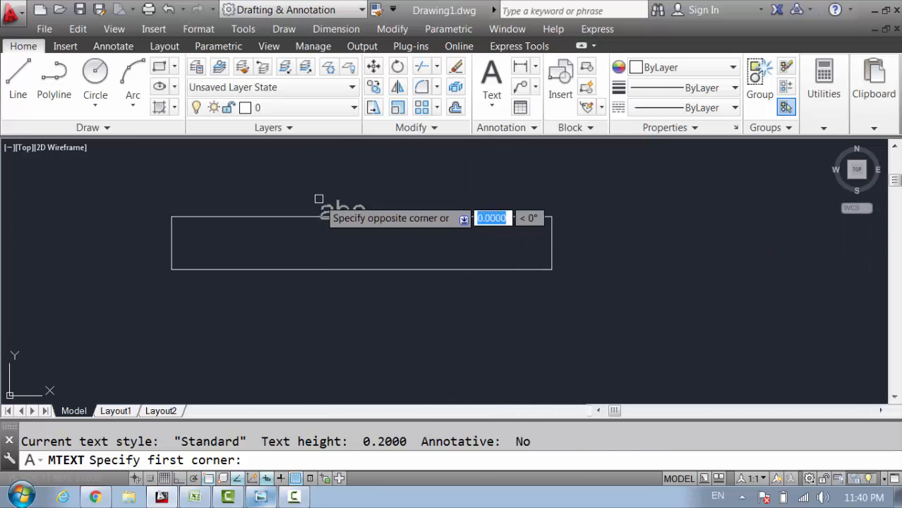
pyautogui.click(467, 278)
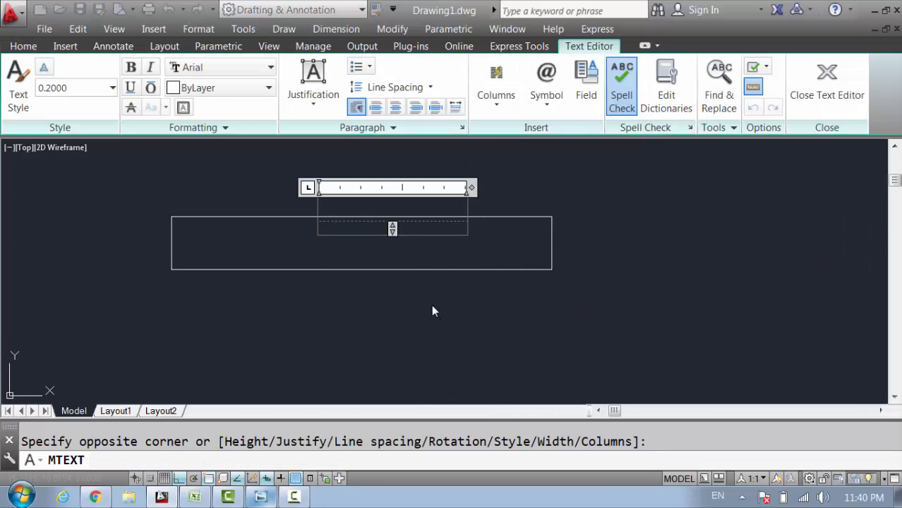
pyautogui.write('LTG')
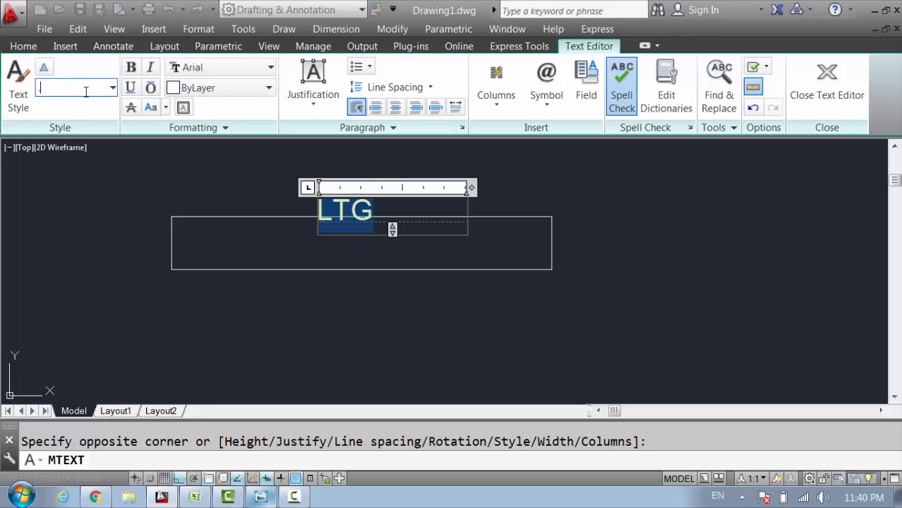
pyautogui.click(693, 251)
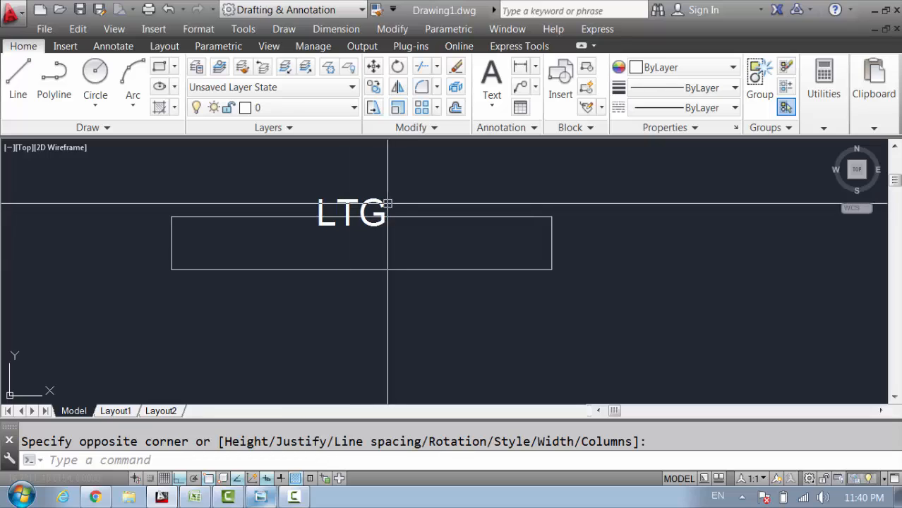
pyautogui.press('Escape')
# - Try to move the LTG text into the light rectangle, turning Ortho off, and cancel the move
pyautogui.click(382, 206)
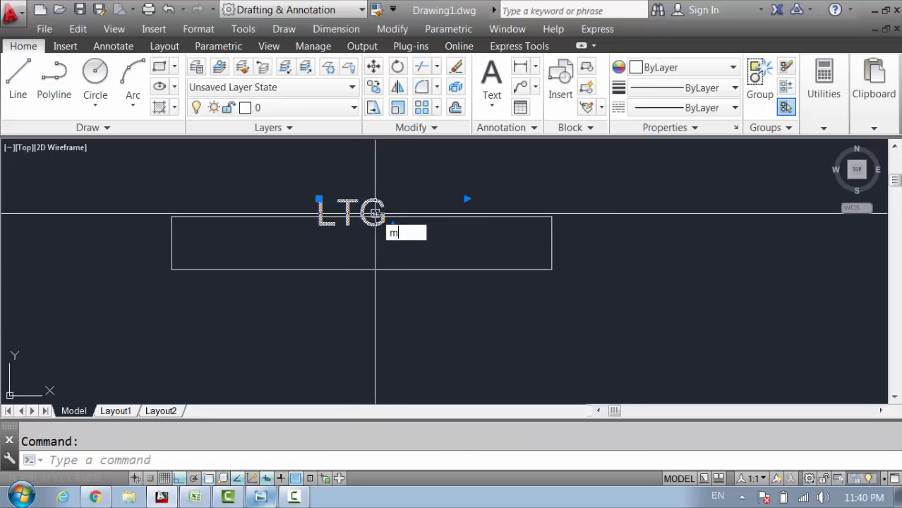
pyautogui.write('m')
pyautogui.press('Return')
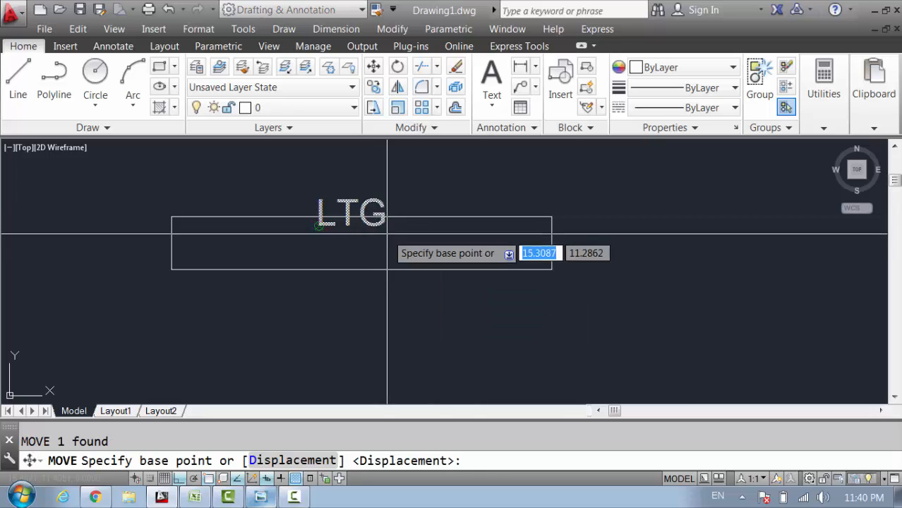
pyautogui.click(348, 301)
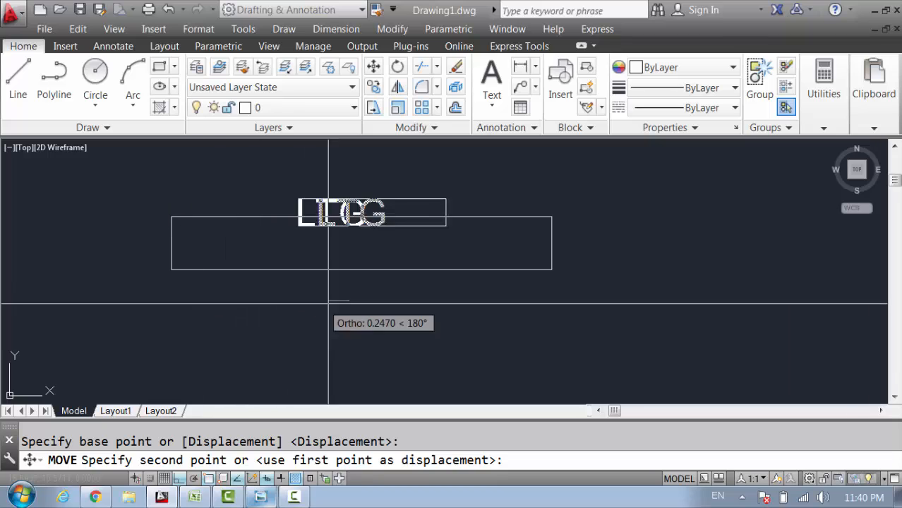
pyautogui.press('F8')
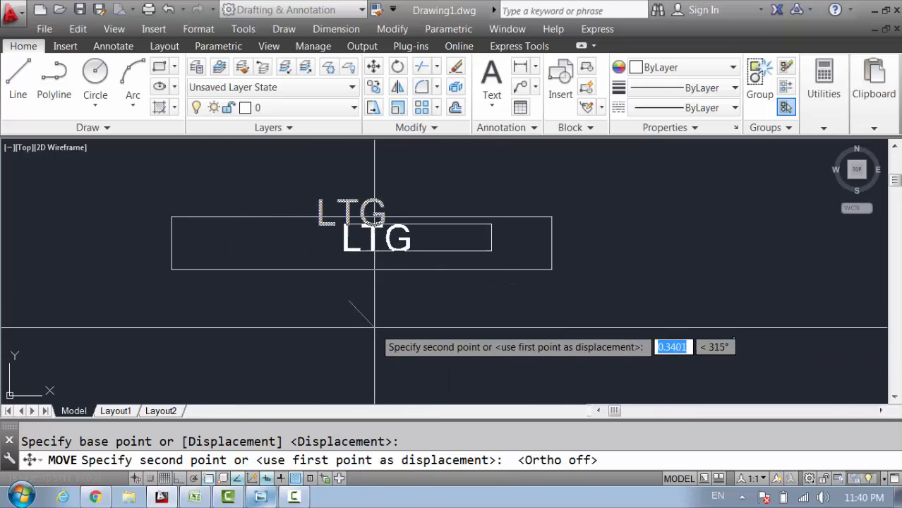
pyautogui.press('Escape')
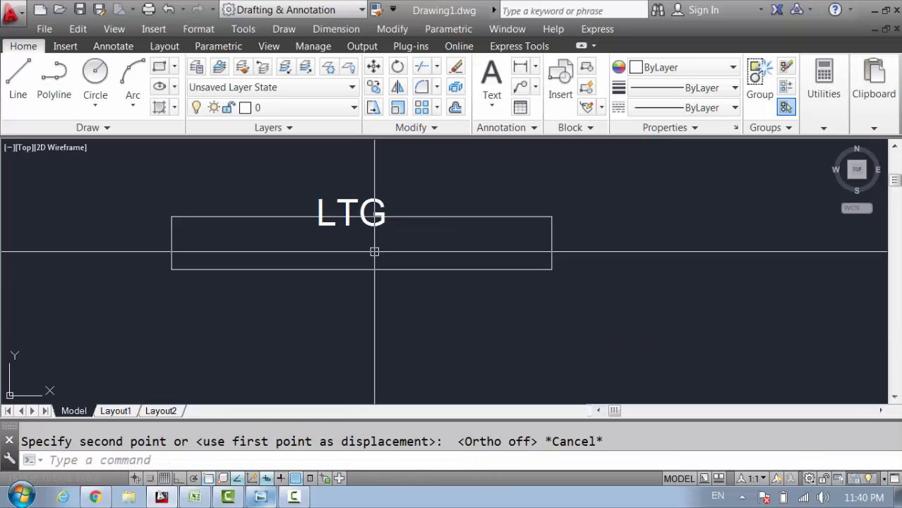
# - Move the LTG text down and slightly right, about 0.35 units, so it sits inside the light rectangle
pyautogui.click(375, 205)
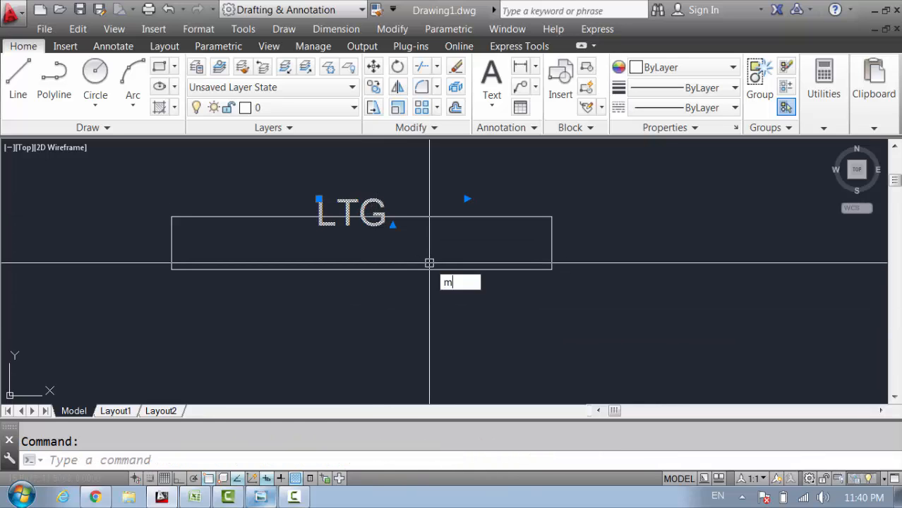
pyautogui.press('Return')
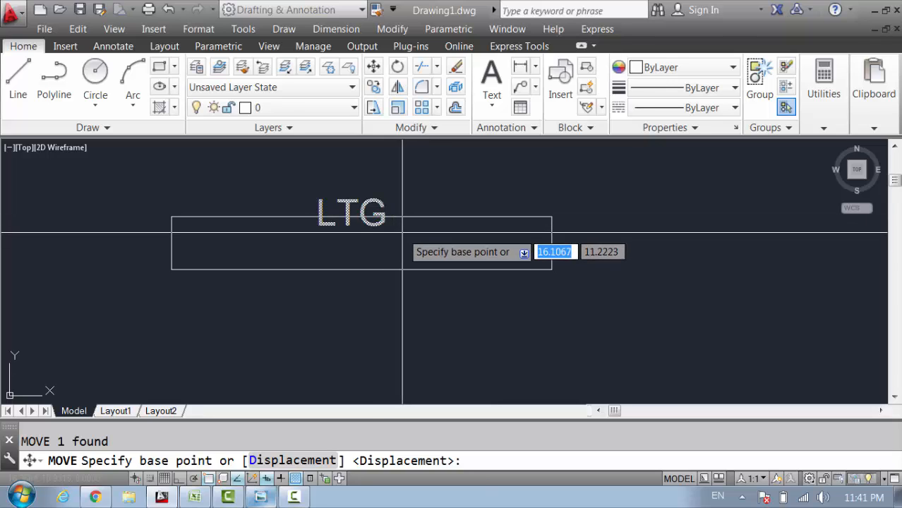
pyautogui.click(644, 191)
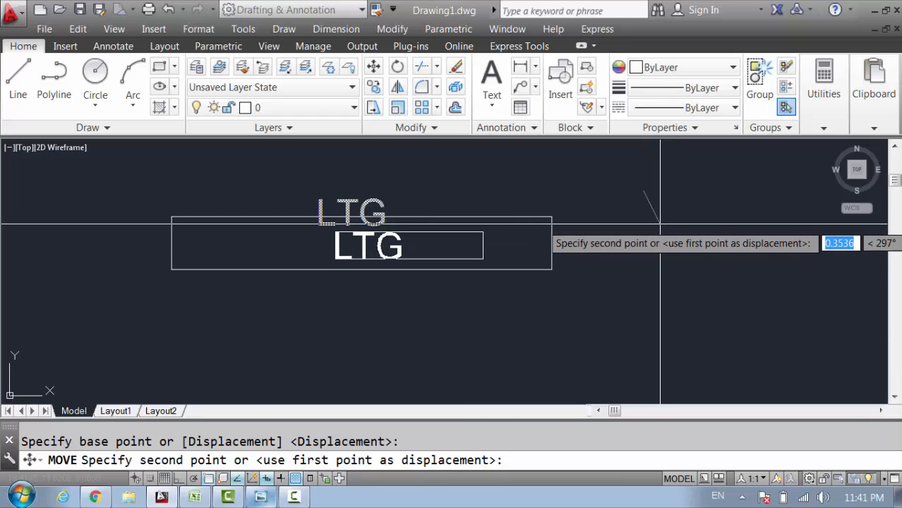
pyautogui.click(656, 225)
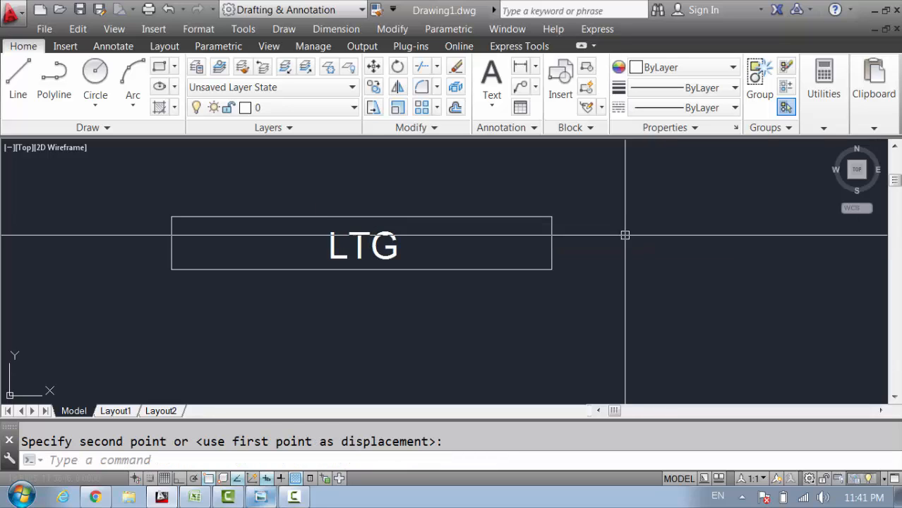
# - Nudge the LTG text slightly upward to centre it vertically in the light rectangle
pyautogui.scroll(6, 360, 248)
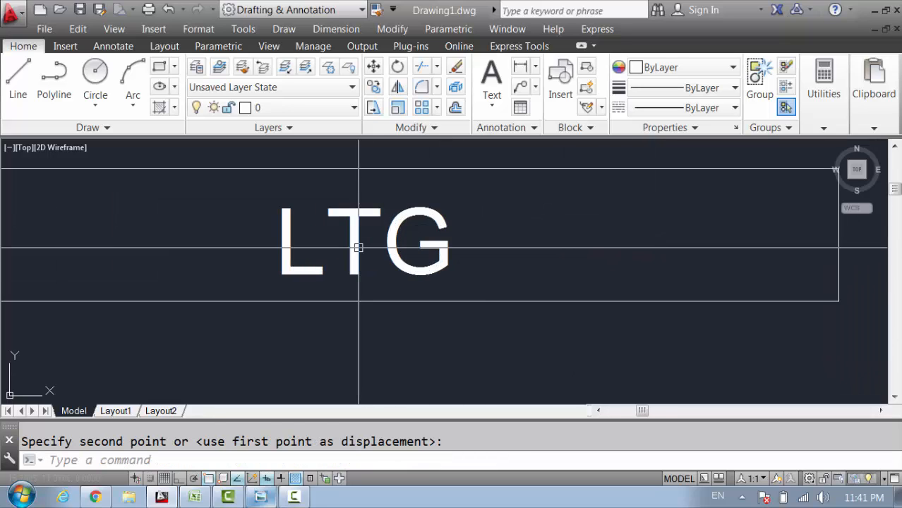
pyautogui.click(519, 242)
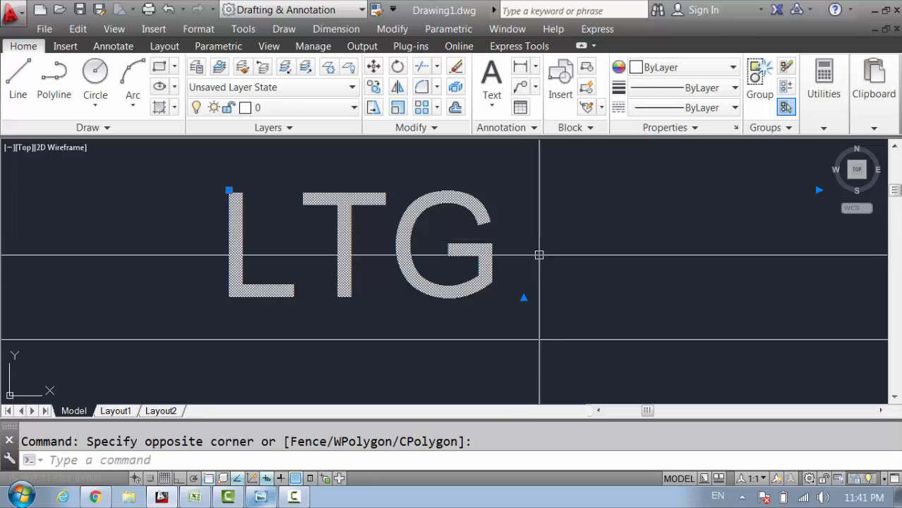
pyautogui.write('m')
pyautogui.press('space')
pyautogui.click(571, 258)
pyautogui.click(573, 248)
pyautogui.scroll(-5, 371, 225)
pyautogui.scroll(-10, 371, 226)
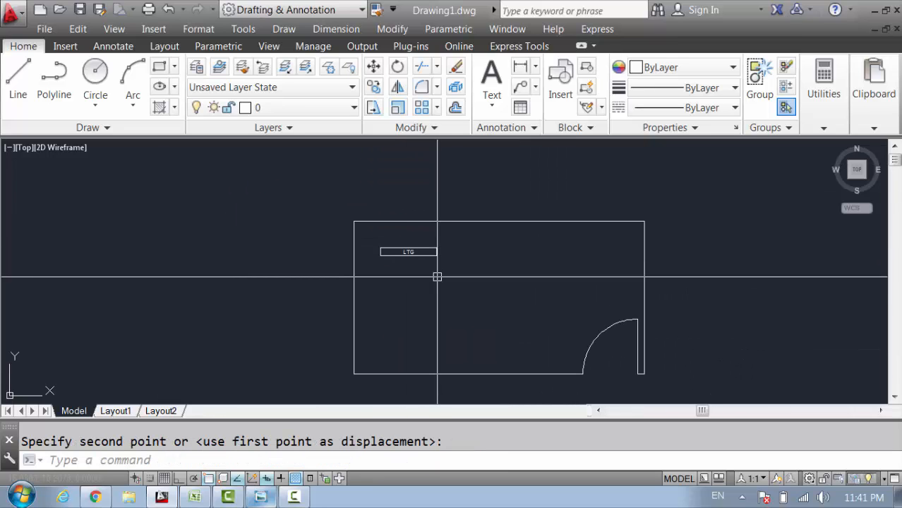
# - Check the light positions in the room sketch, and in AutoCAD copy the light with its LTG label straight down about 5.4 units, with Ortho on
pyautogui.click(262, 497)
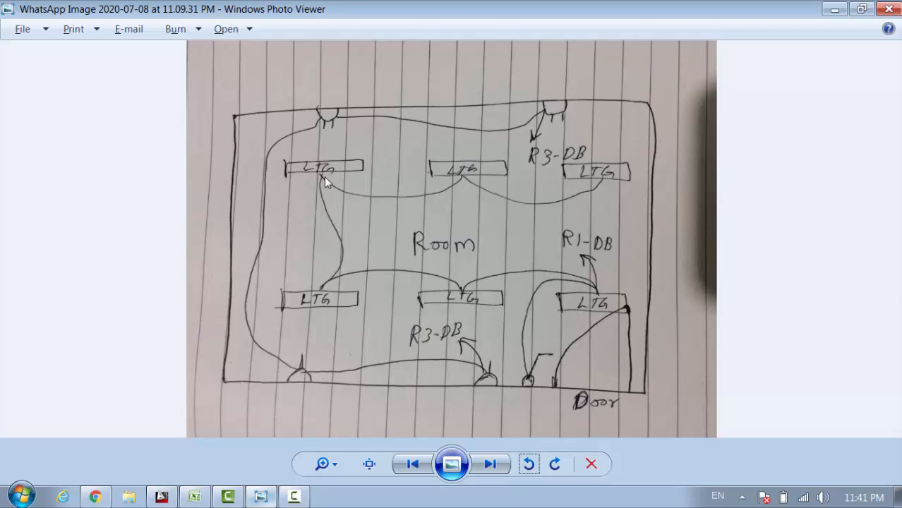
pyautogui.scroll(2, 315, 164)
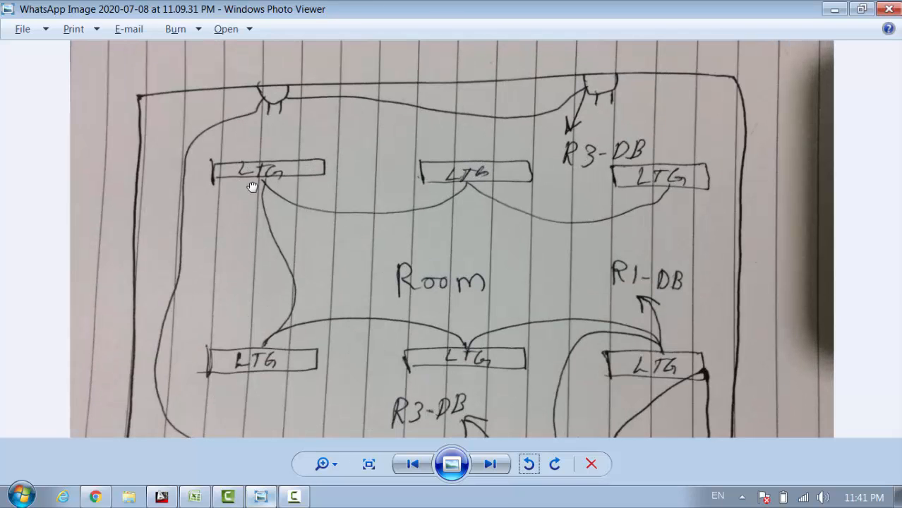
pyautogui.hotkey('alt', 'Tab')
pyautogui.scroll(5, 417, 267)
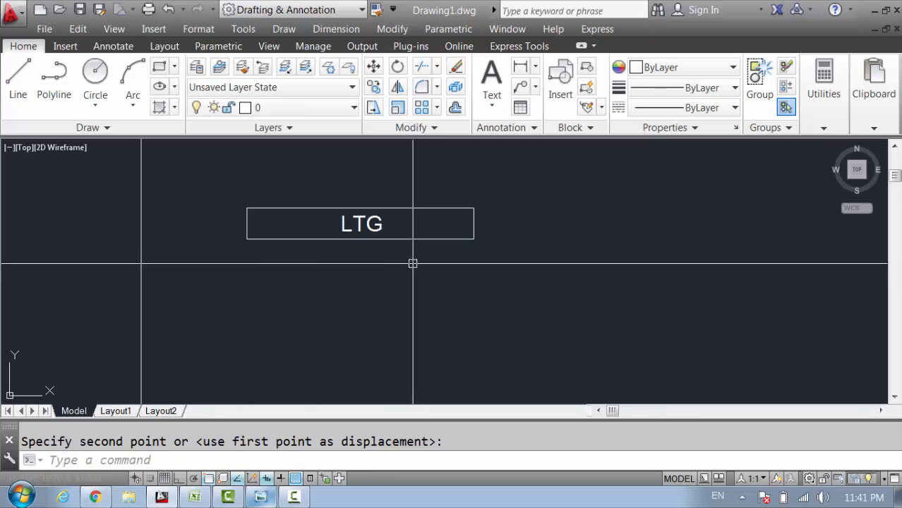
pyautogui.scroll(-2, 381, 258)
pyautogui.scroll(-2, 372, 257)
pyautogui.click(395, 291)
pyautogui.click(346, 232)
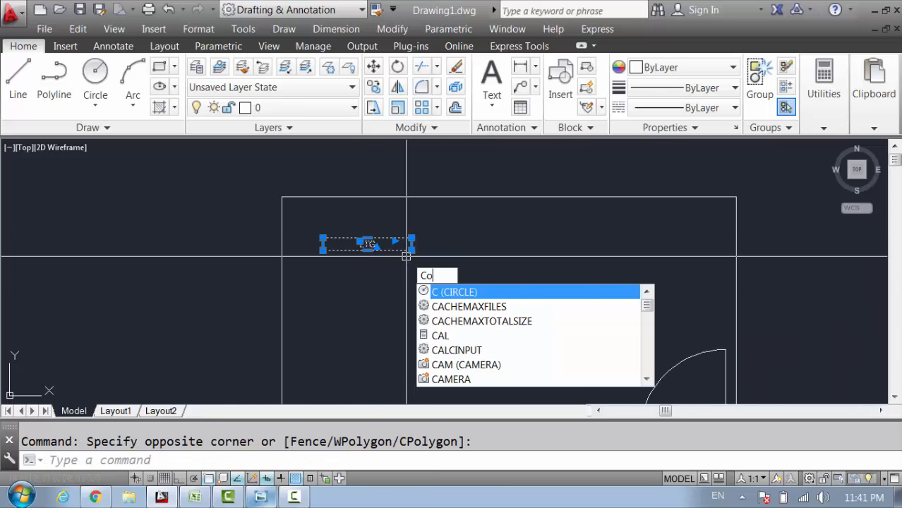
pyautogui.press('Return')
pyautogui.click(453, 235)
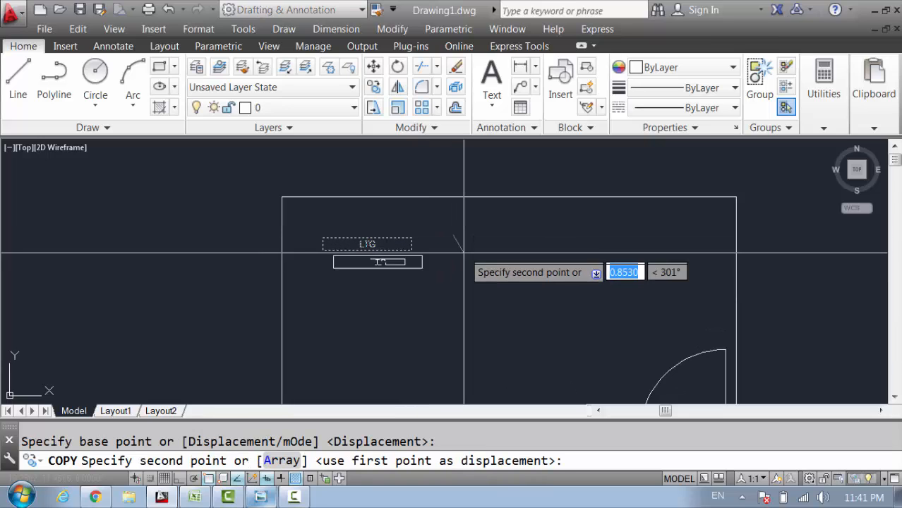
pyautogui.moveTo(404, 300); pyautogui.dragTo(391, 241, button='middle')
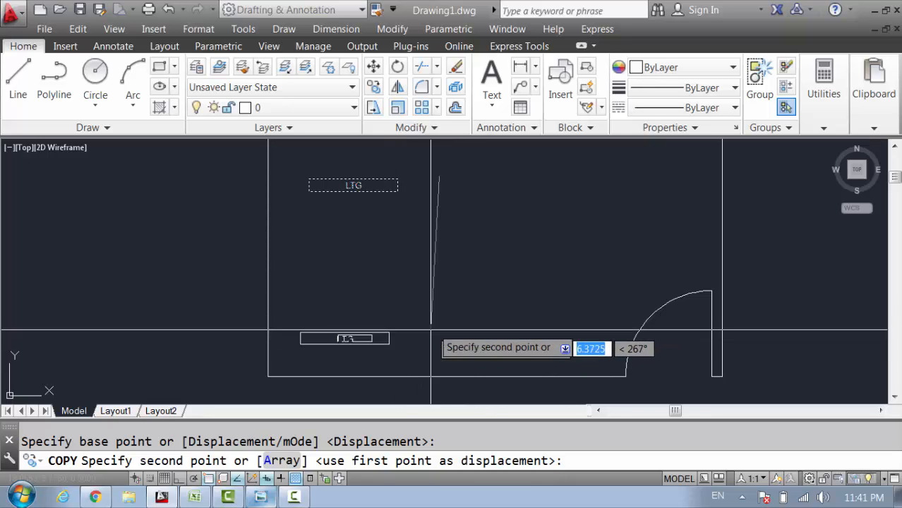
pyautogui.press('F8')
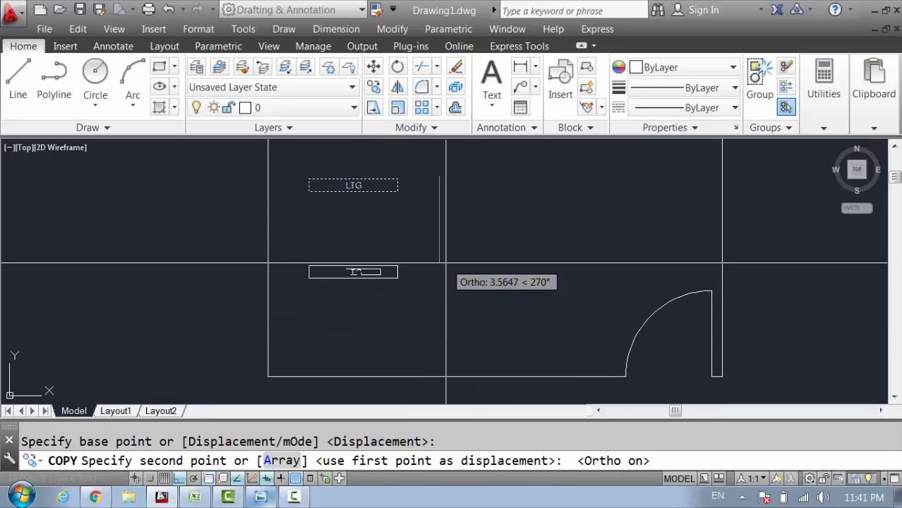
pyautogui.click(436, 308)
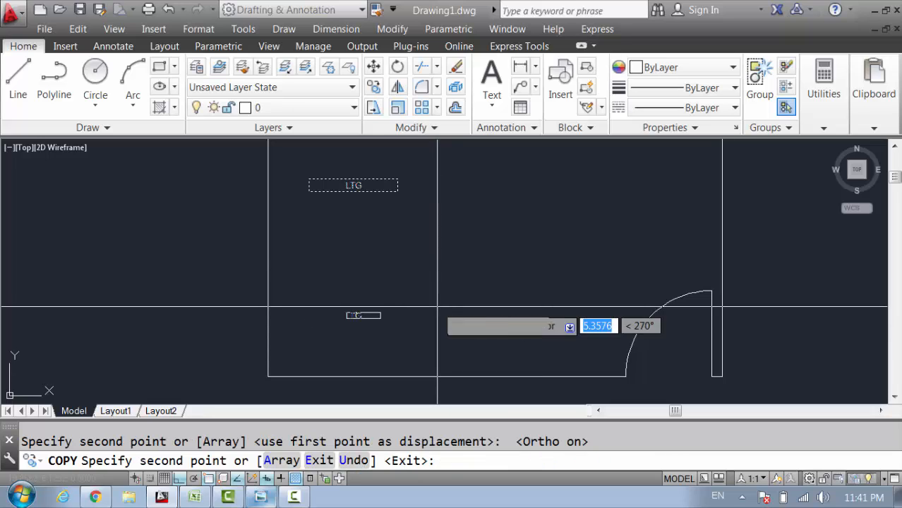
pyautogui.press('Escape')
pyautogui.moveTo(431, 318); pyautogui.dragTo(431, 336, button='middle')
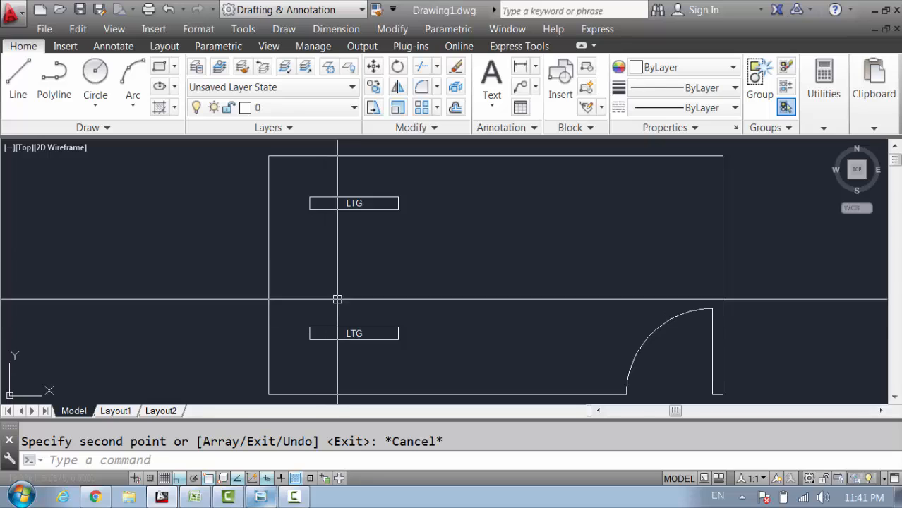
# - Copy the two lights with their LTG labels straight right twice, about 6.5 and 12 units from the originals, with Ortho on
pyautogui.click(424, 360)
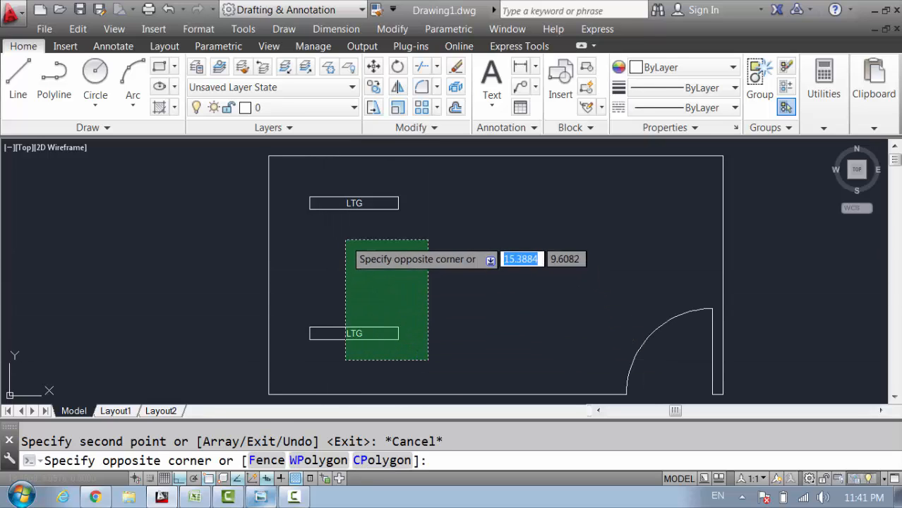
pyautogui.click(319, 195)
pyautogui.write('c')
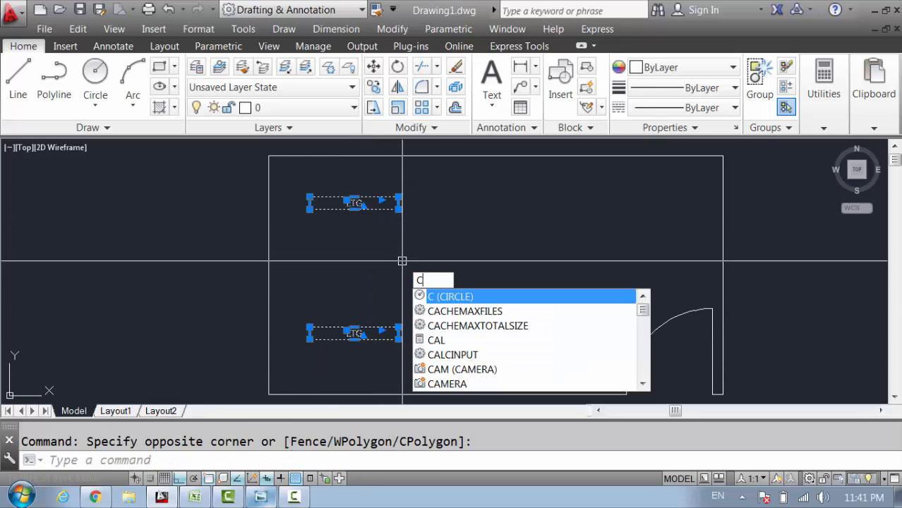
pyautogui.write('o')
pyautogui.press('Return')
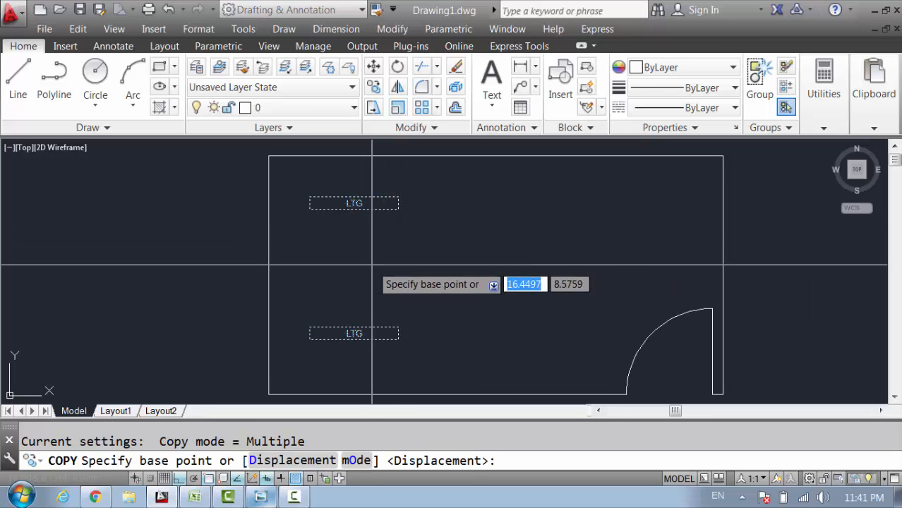
pyautogui.click(351, 268)
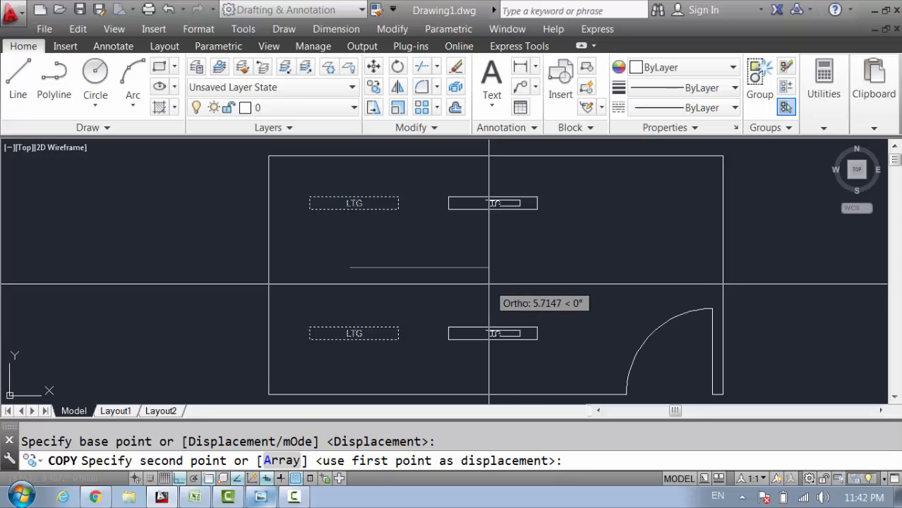
pyautogui.press('F8')
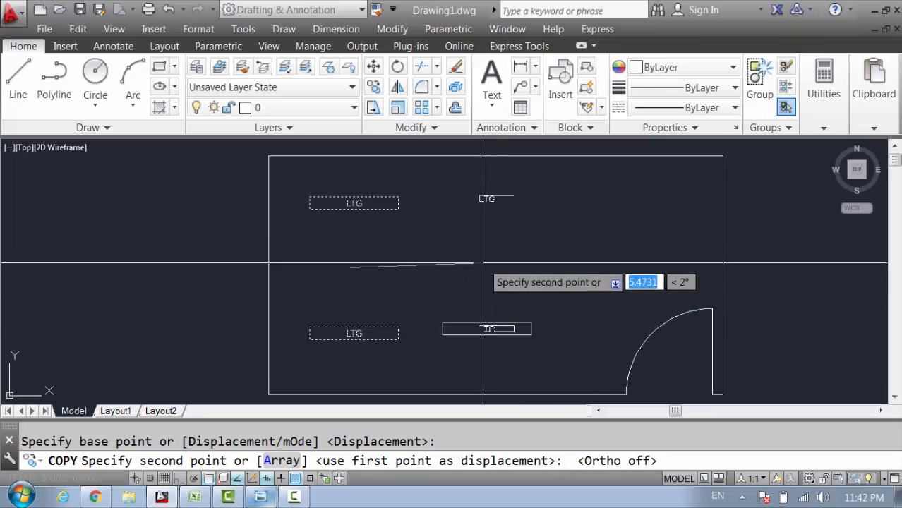
pyautogui.press('F8')
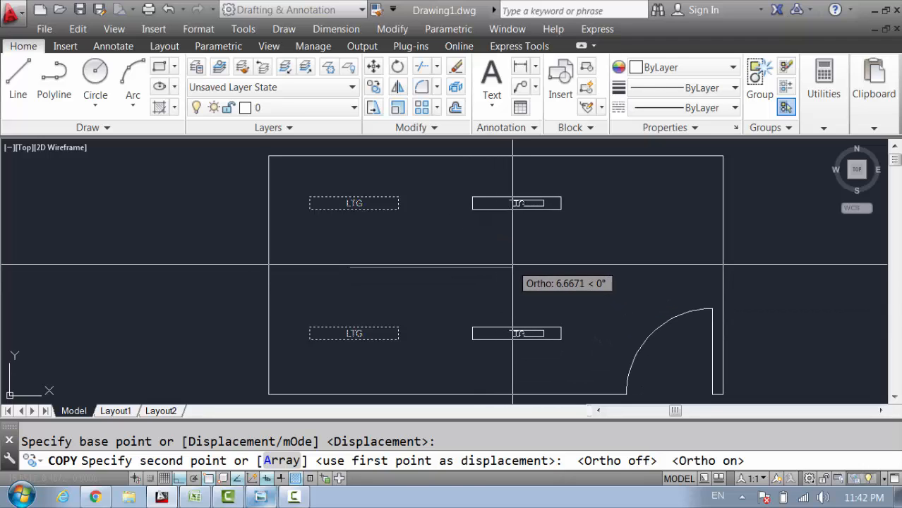
pyautogui.click(507, 263)
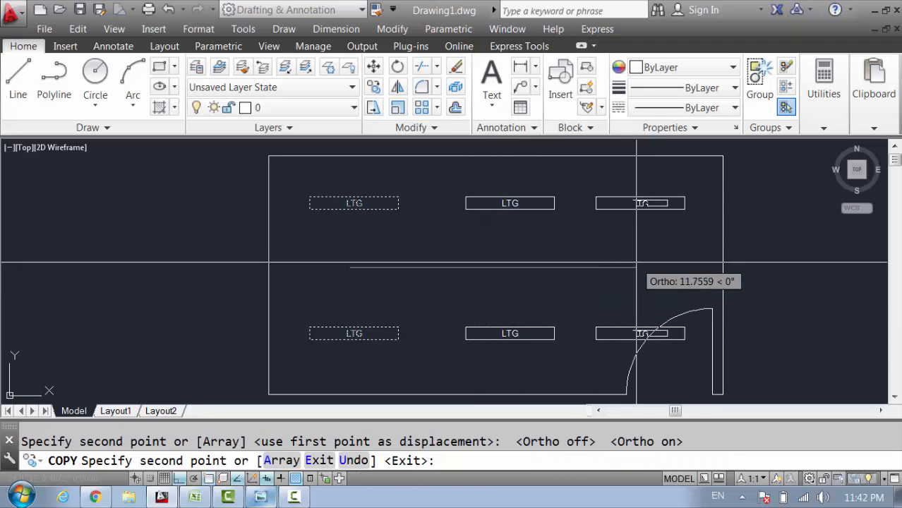
pyautogui.click(641, 262)
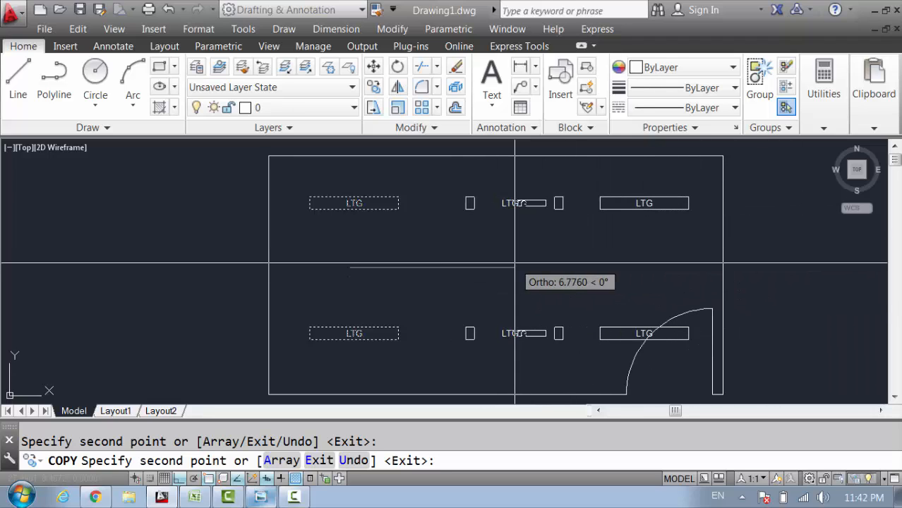
pyautogui.press('Escape')
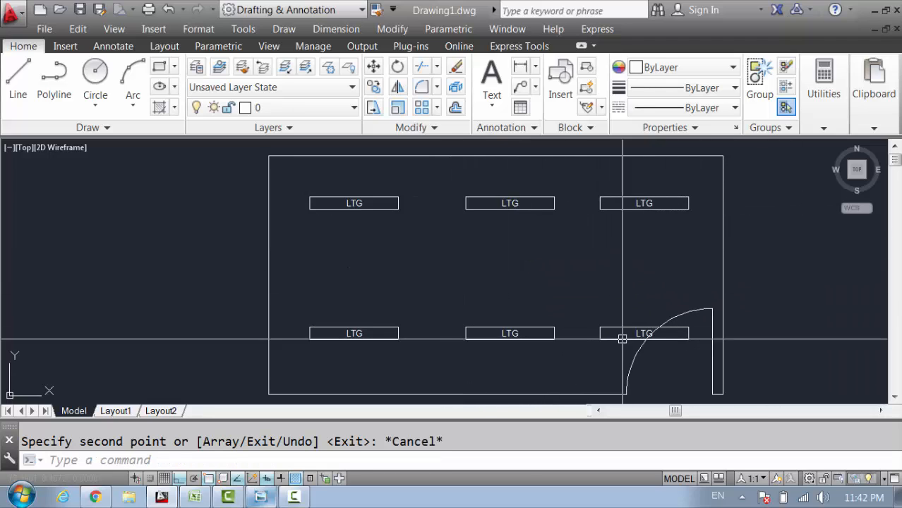
# - Check the room label in the sketch, and in AutoCAD copy the lower middle light's LTG text straight up about 2.7 units
pyautogui.moveTo(631, 304); pyautogui.dragTo(582, 295, button='middle')
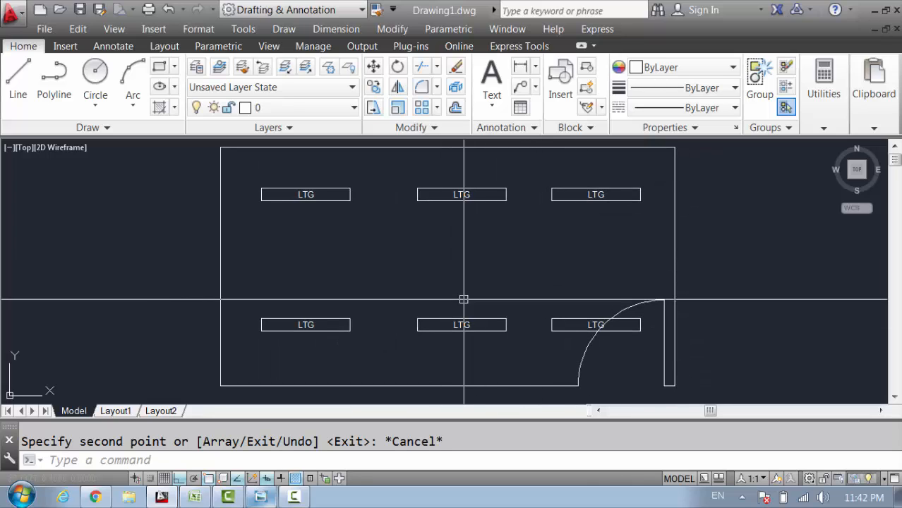
pyautogui.hotkey('alt', 'Tab')
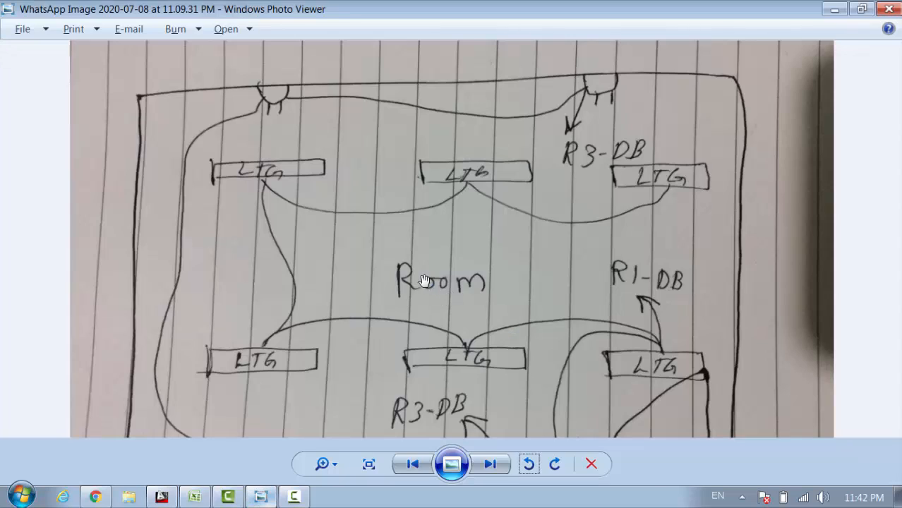
pyautogui.moveTo(556, 270); pyautogui.dragTo(547, 253)
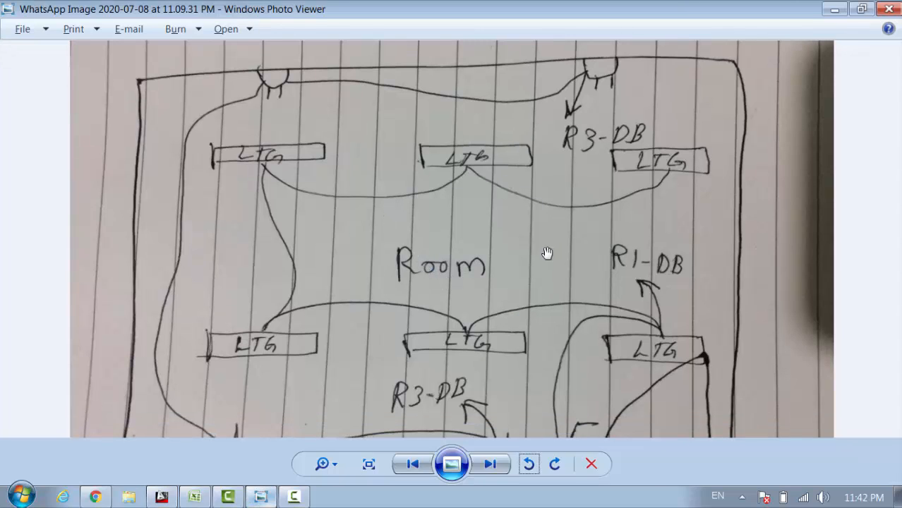
pyautogui.hotkey('alt', 'Tab')
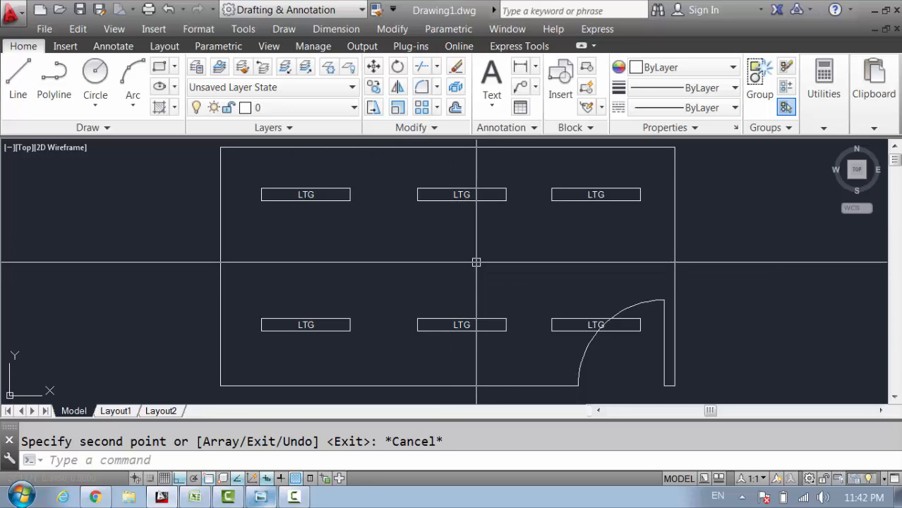
pyautogui.scroll(5, 467, 324)
pyautogui.click(465, 323)
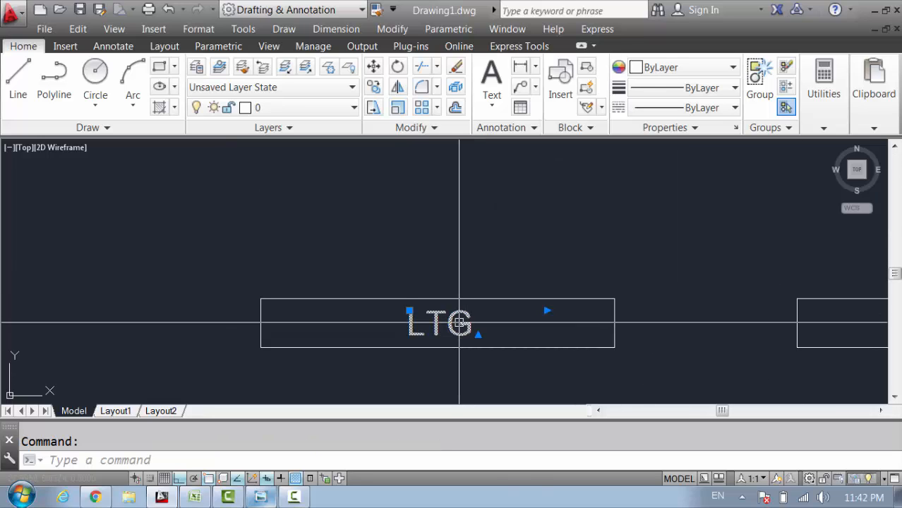
pyautogui.write('o')
pyautogui.press('Return')
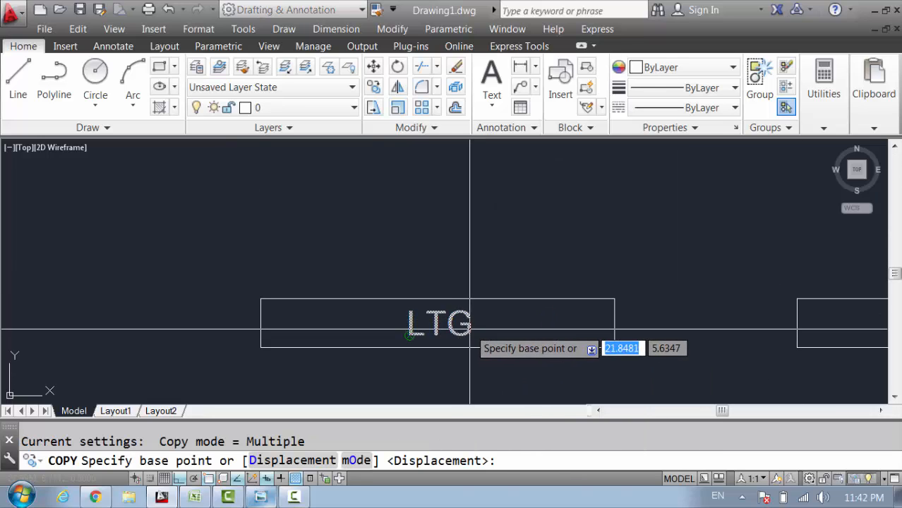
pyautogui.click(511, 324)
pyautogui.scroll(-6, 515, 323)
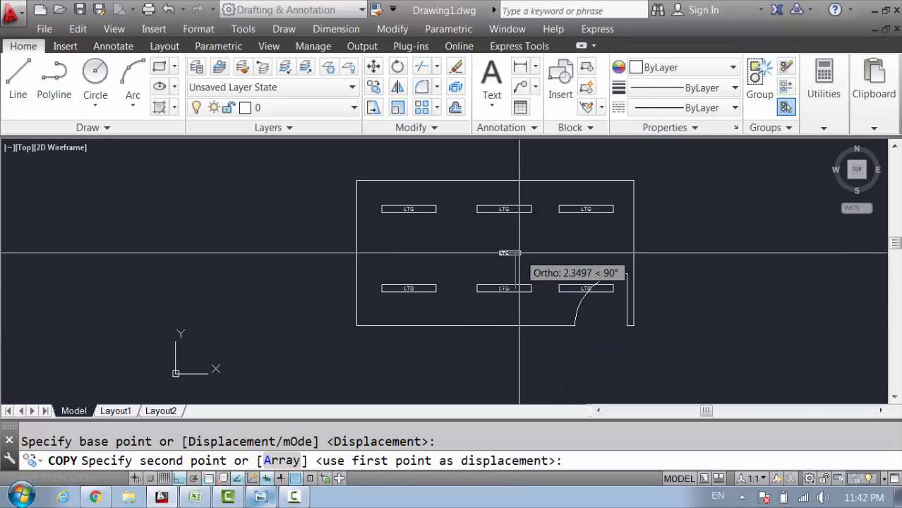
pyautogui.click(520, 249)
pyautogui.press('Escape')
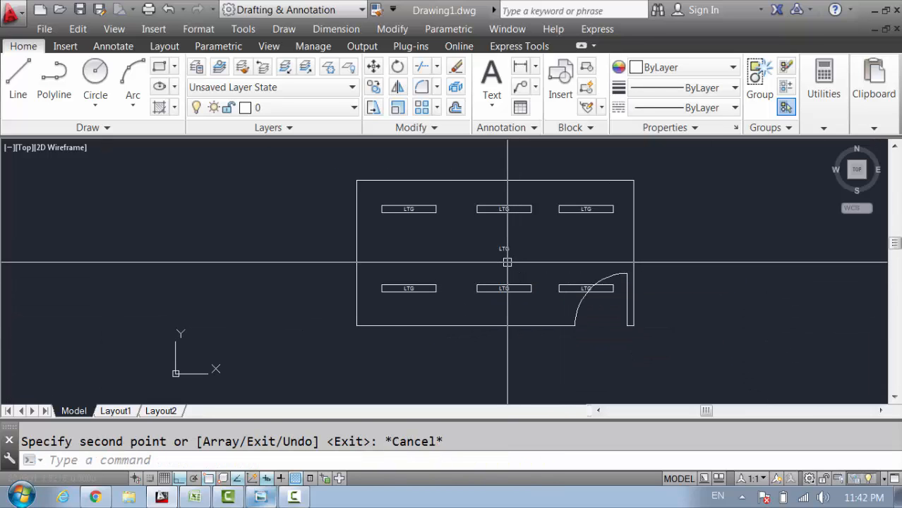
pyautogui.scroll(4, 504, 255)
pyautogui.click(501, 247)
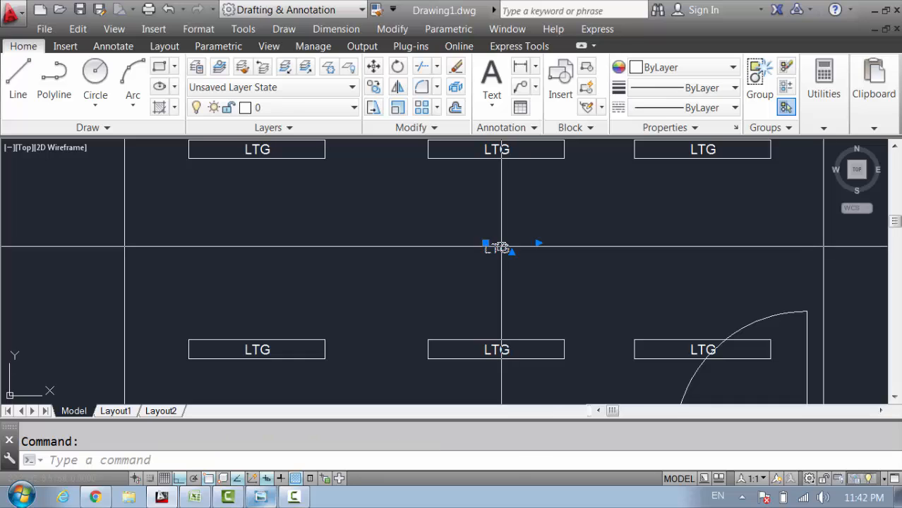
pyautogui.doubleClick(500, 247)
pyautogui.click(530, 280)
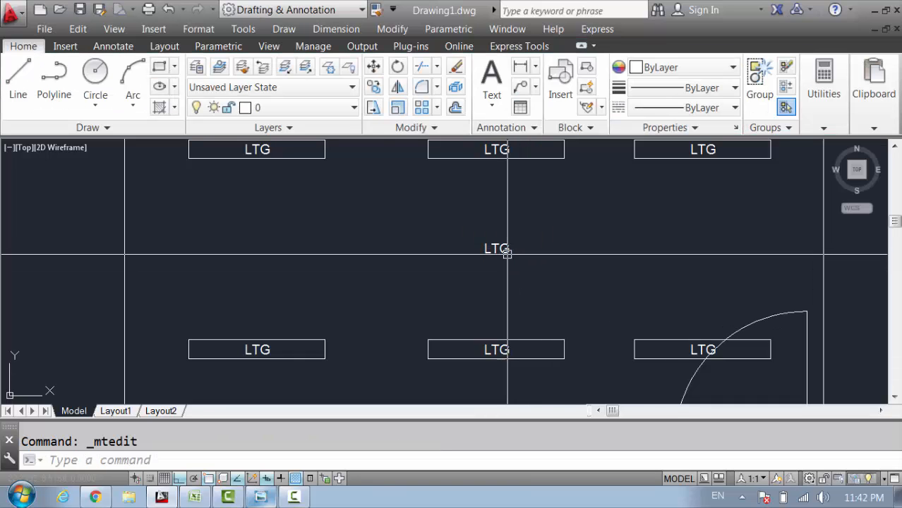
pyautogui.click(503, 248)
pyautogui.write('e')
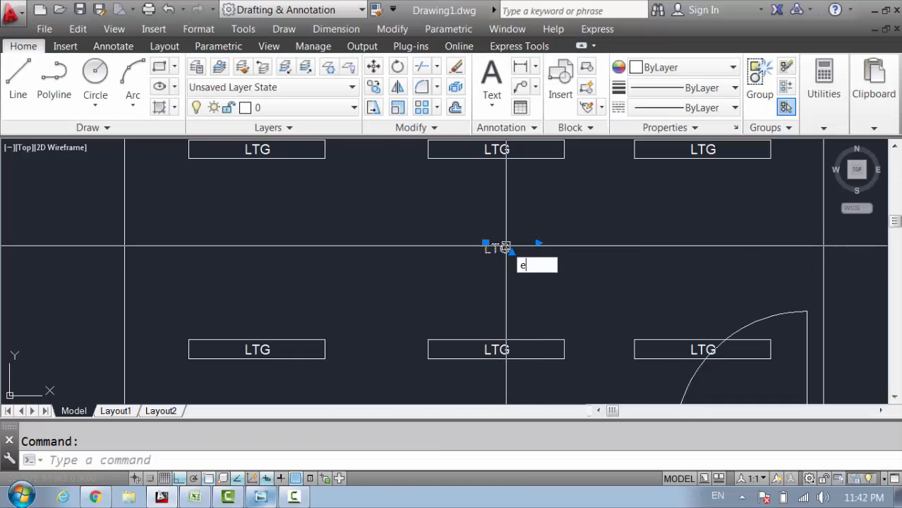
pyautogui.write('d')
pyautogui.press('Return')
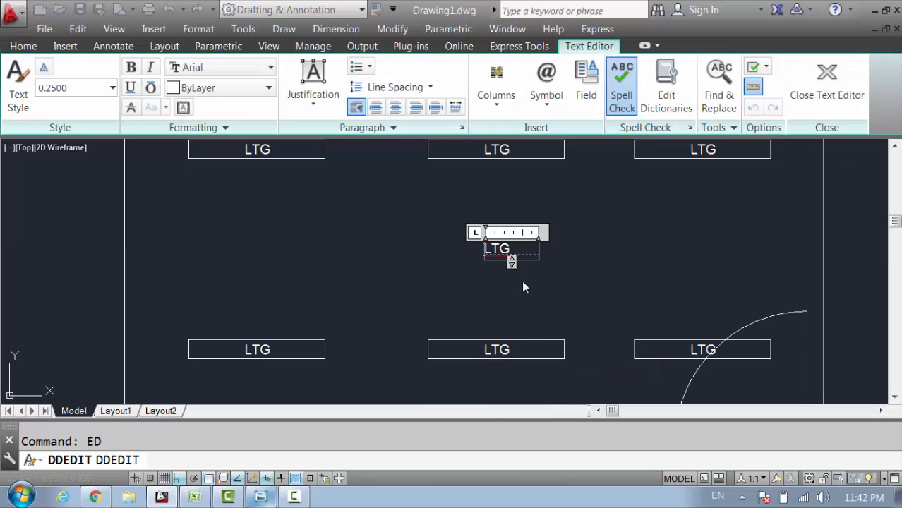
pyautogui.click(524, 281)
pyautogui.press('Escape')
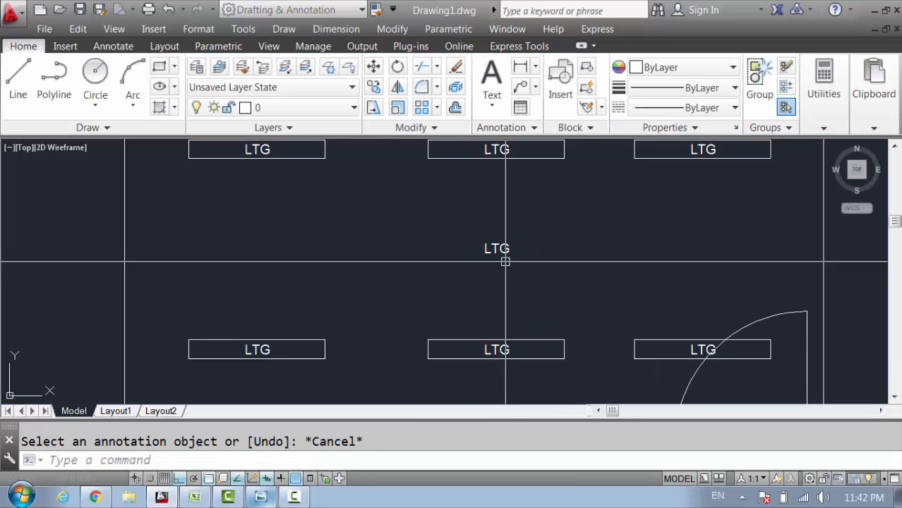
# - Widen the text frame of the LTG copy in the middle of the room and change its text to Room, checking the sketch
pyautogui.doubleClick(497, 249)
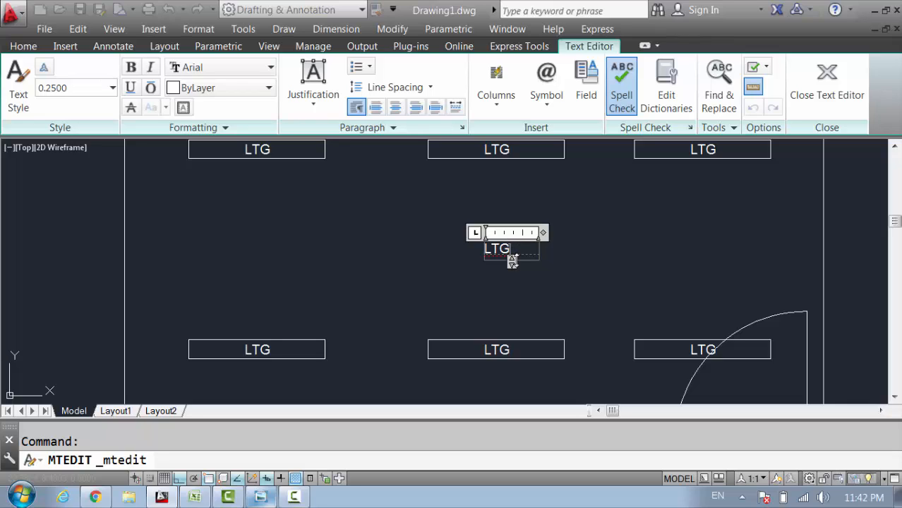
pyautogui.moveTo(543, 233); pyautogui.dragTo(569, 233)
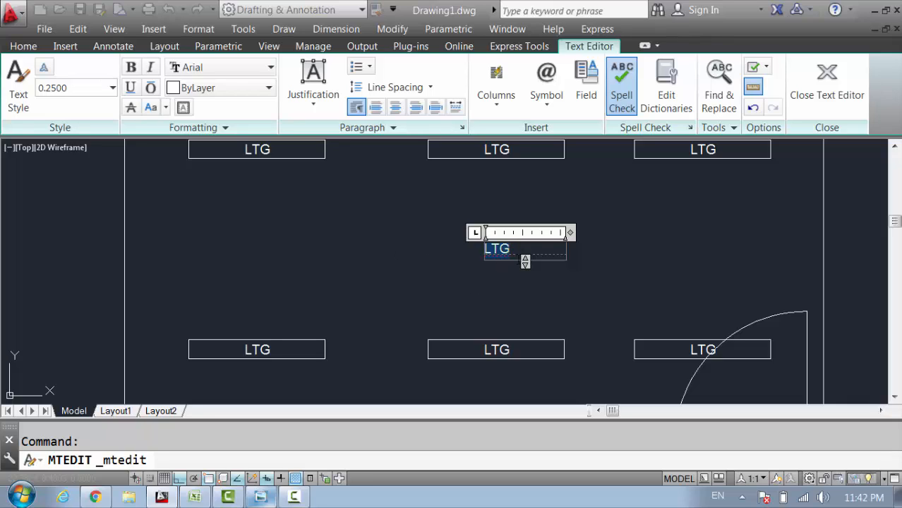
pyautogui.click(516, 249)
pyautogui.click(544, 296)
pyautogui.hotkey('alt', 'Tab')
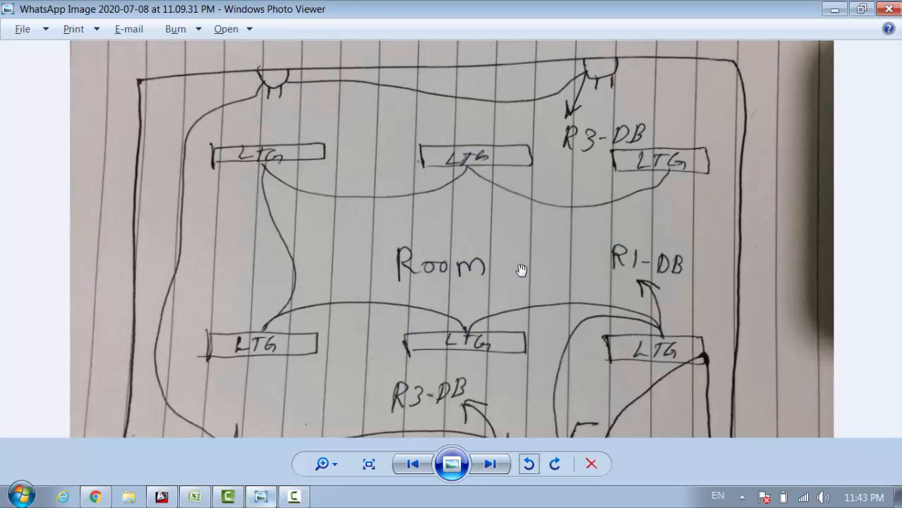
pyautogui.hotkey('alt', 'Tab')
pyautogui.doubleClick(506, 250)
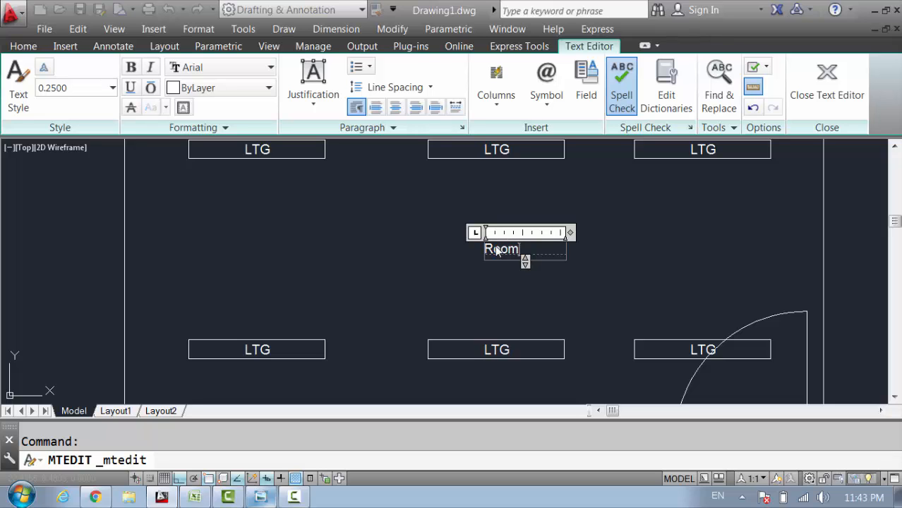
pyautogui.click(504, 275)
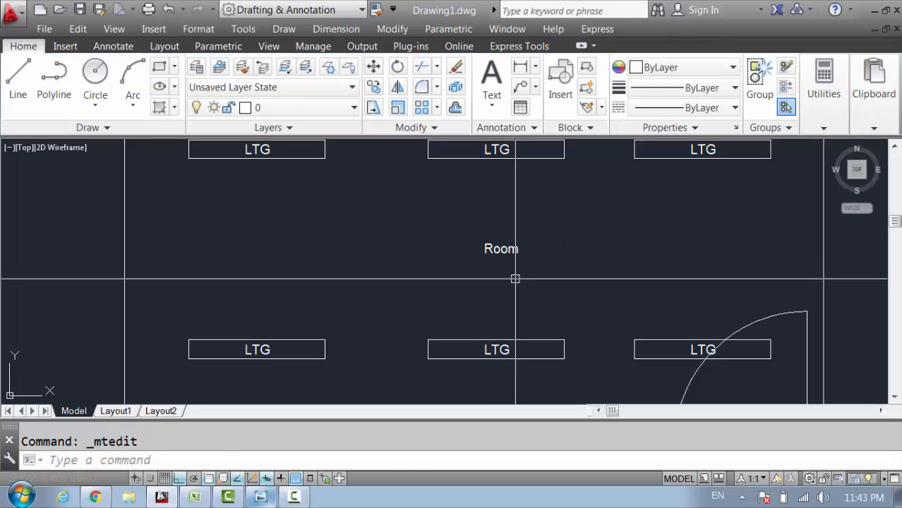
# - Scale the Room text by a factor of 2 from a base point at its lower left
pyautogui.click(506, 278)
pyautogui.click(490, 246)
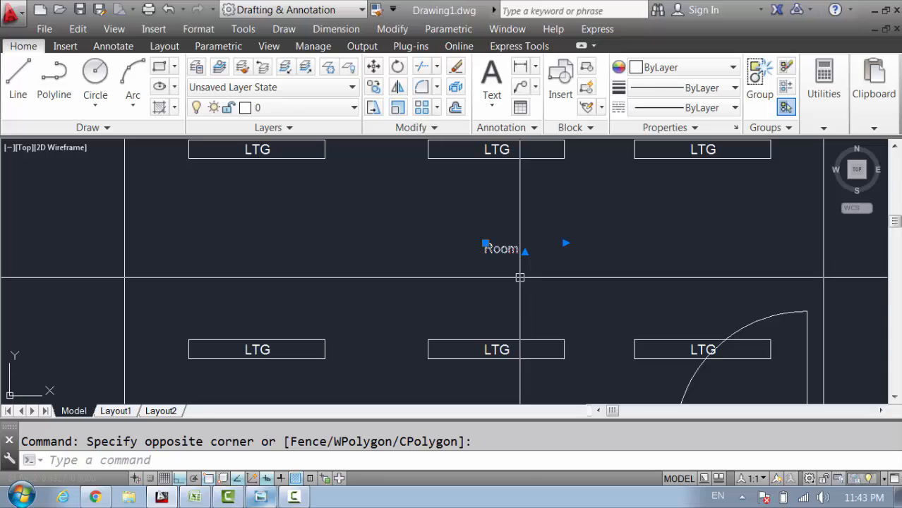
pyautogui.write('s')
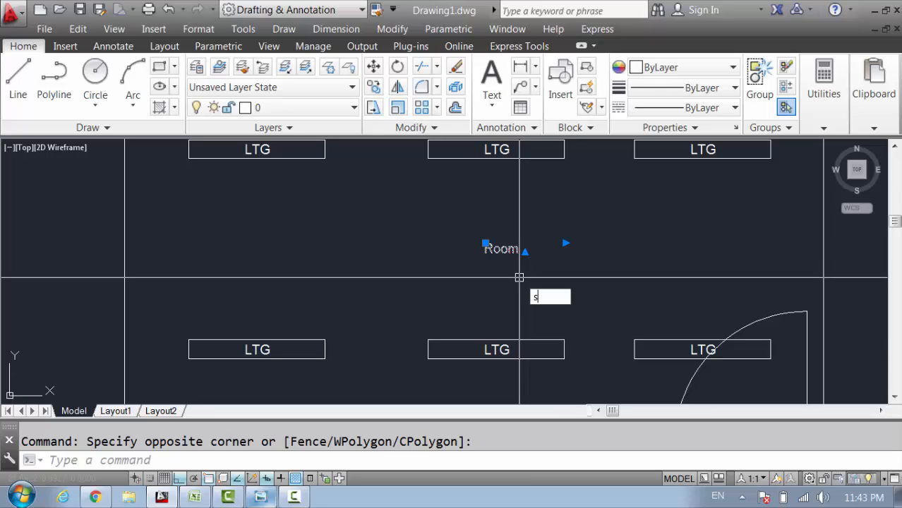
pyautogui.write('c')
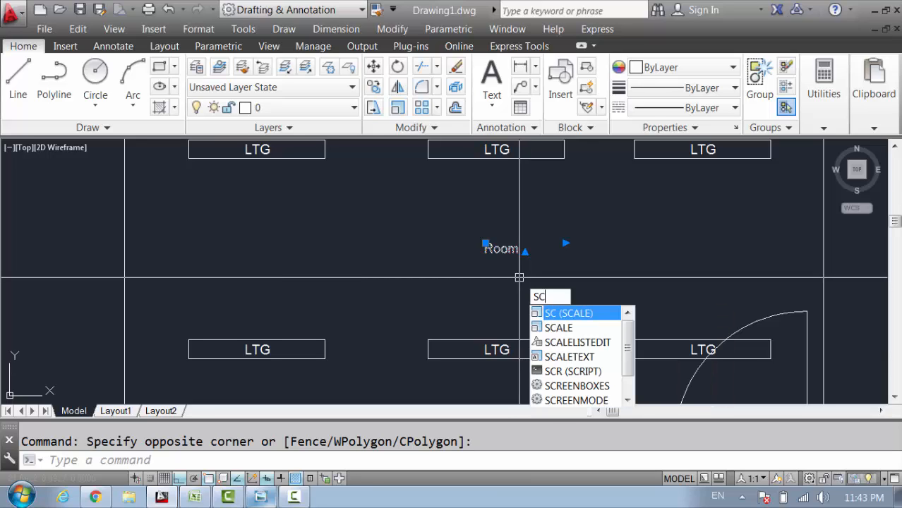
pyautogui.press('Return')
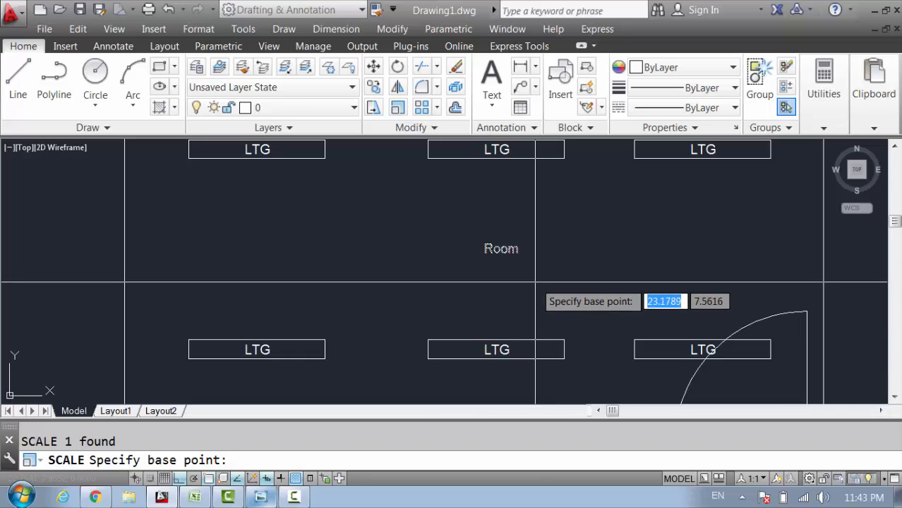
pyautogui.click(478, 254)
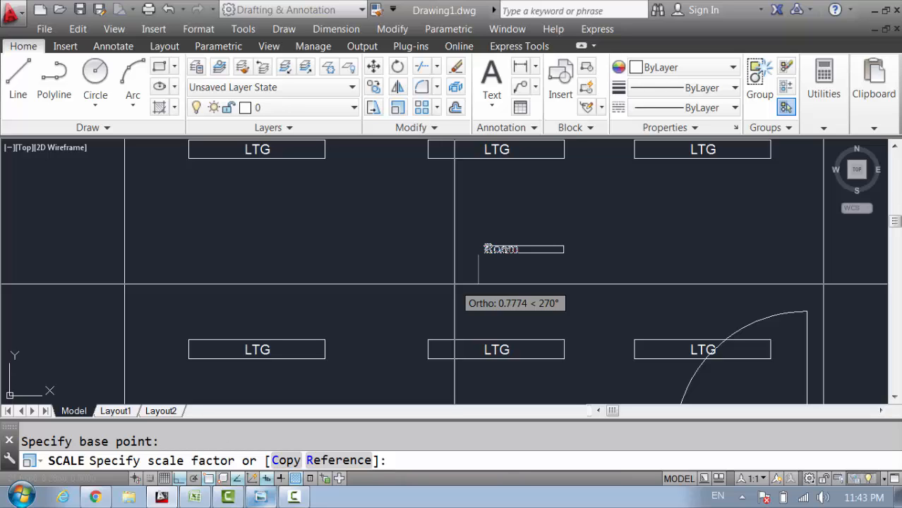
pyautogui.write('2')
pyautogui.press('Return')
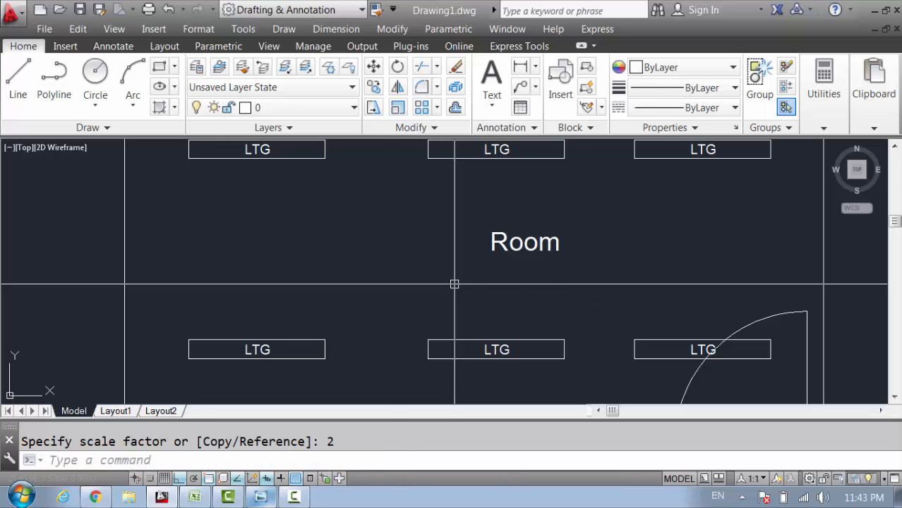
# - Move the Room text slightly down and to the left, with Ortho off, to centre it among the lights
pyautogui.click(534, 240)
pyautogui.write('m')
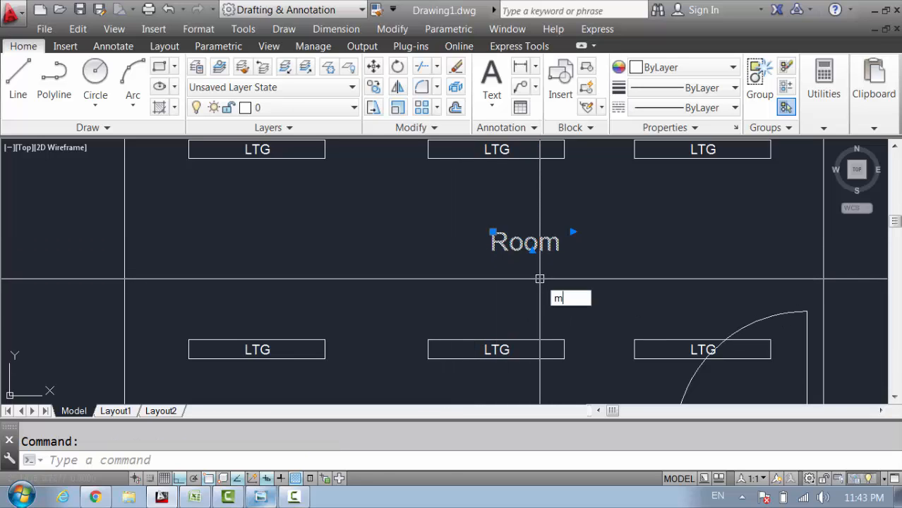
pyautogui.press('Return')
pyautogui.click(553, 272)
pyautogui.press('F8')
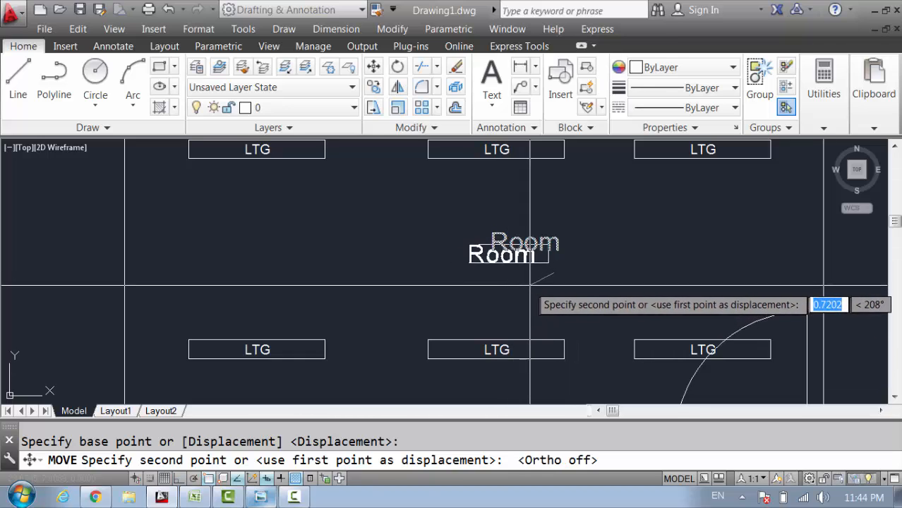
pyautogui.click(514, 290)
pyautogui.scroll(-4, 486, 261)
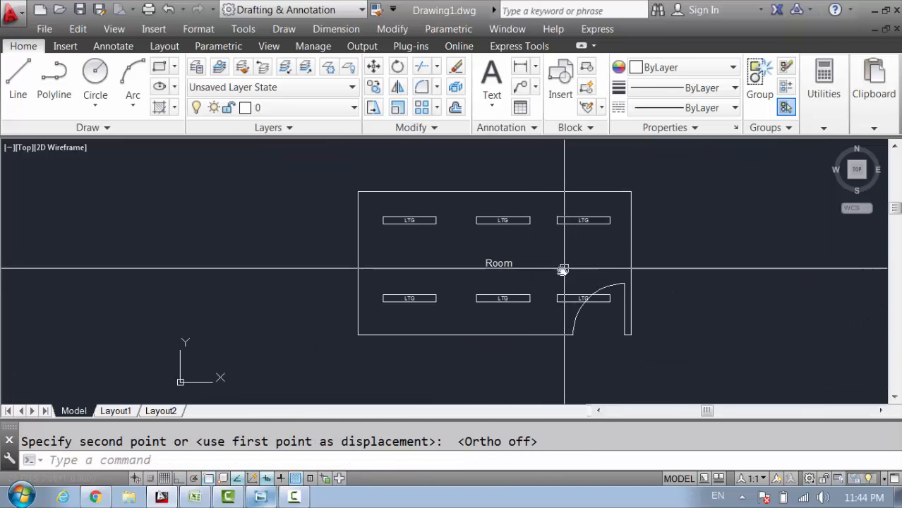
pyautogui.scroll(1, 538, 267)
# - Check the room label in the sketch, and in AutoCAD copy the Room text into the door opening
pyautogui.hotkey('alt', 'Tab')
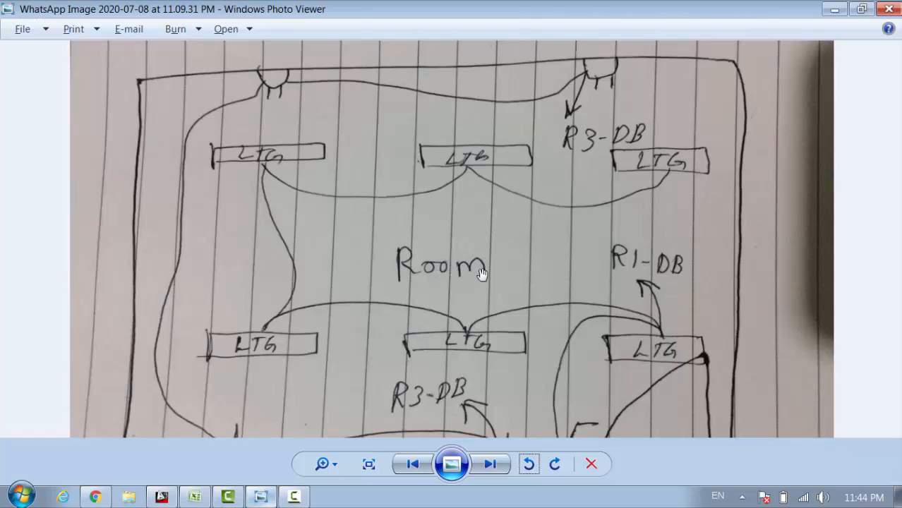
pyautogui.hotkey('alt', 'Tab')
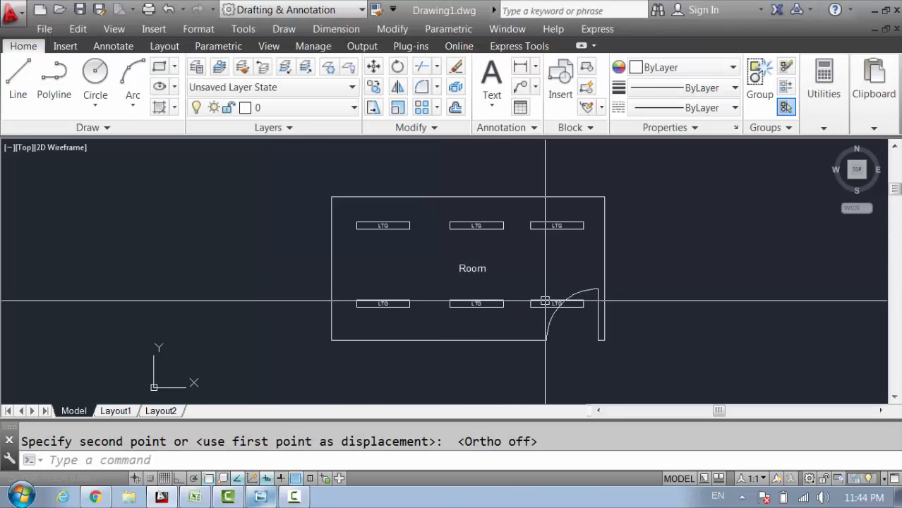
pyautogui.scroll(2, 419, 250)
pyautogui.click(389, 240)
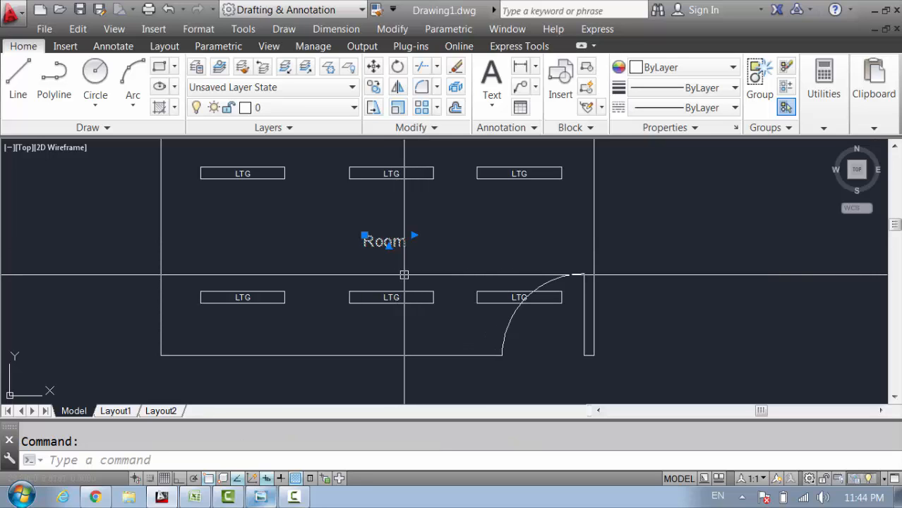
pyautogui.write('co')
pyautogui.press('Return')
pyautogui.click(414, 247)
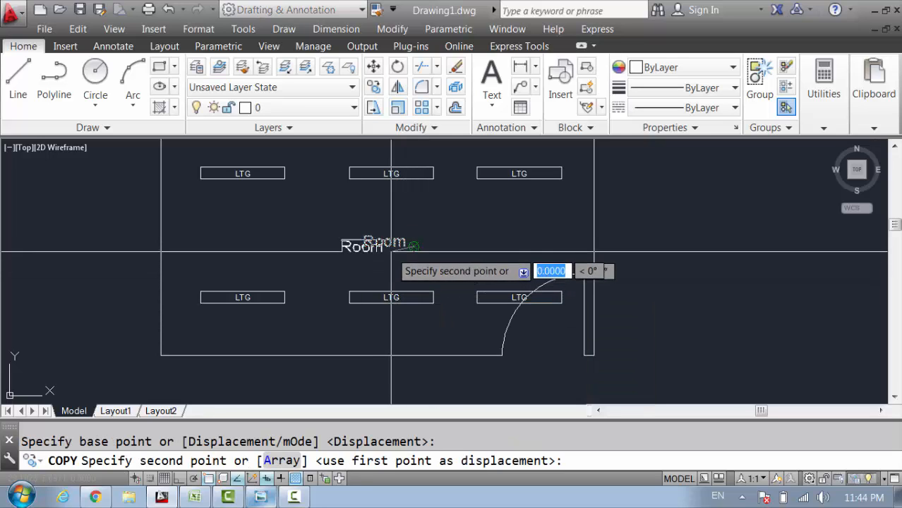
pyautogui.scroll(4, 558, 372)
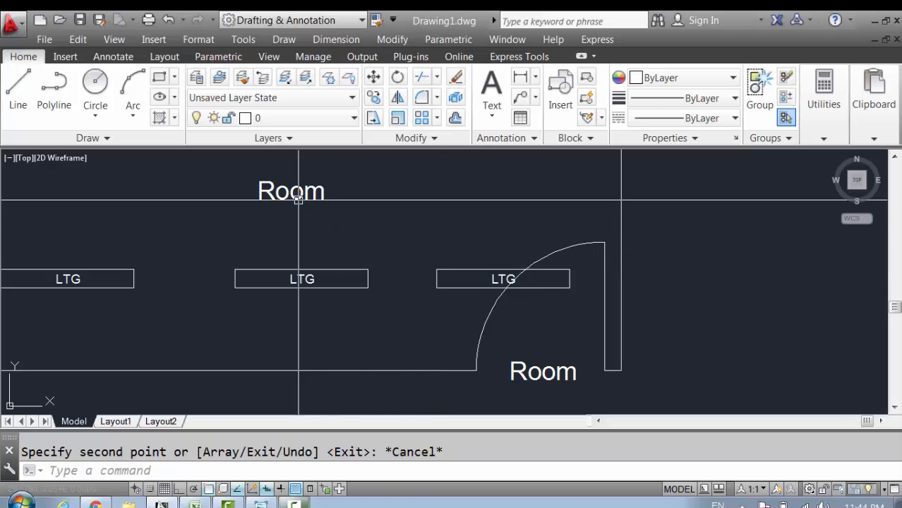
# - Check the label at the door in the sketch's lower part and return to the AutoCAD drawing
pyautogui.moveTo(561, 372); pyautogui.dragTo(594, 329, button='middle')
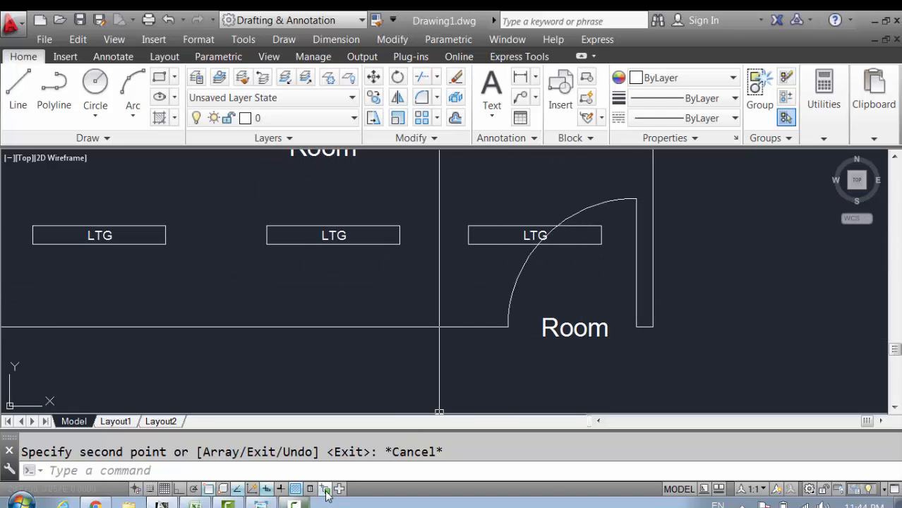
pyautogui.click(261, 503)
pyautogui.moveTo(645, 377); pyautogui.dragTo(638, 270)
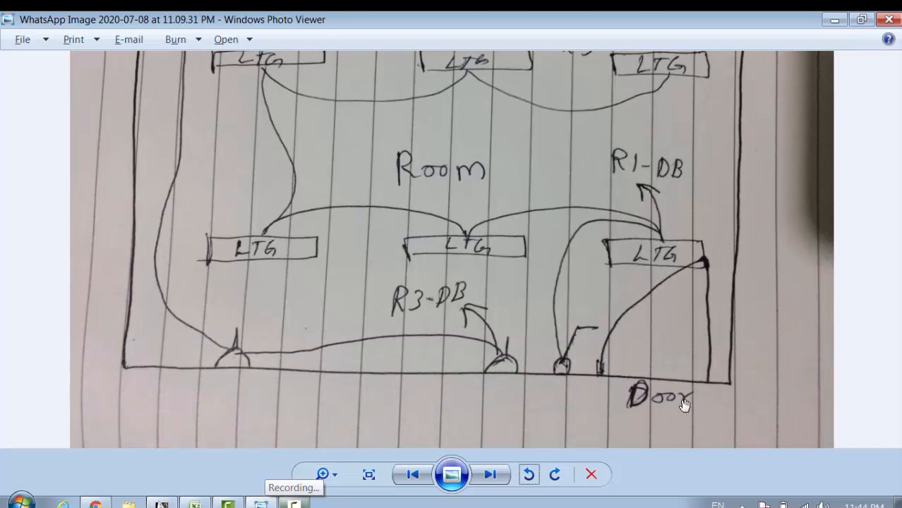
pyautogui.hotkey('alt', 'Tab')
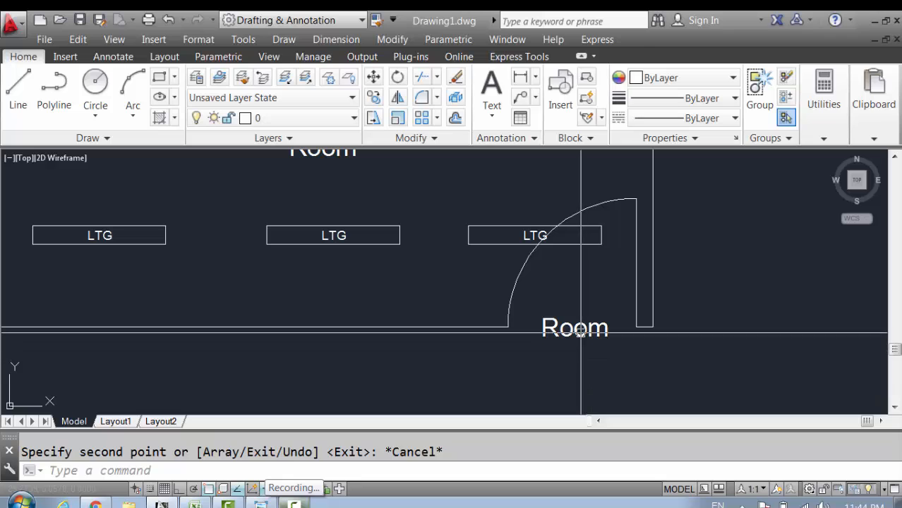
pyautogui.doubleClick(582, 332)
pyautogui.moveTo(610, 332); pyautogui.dragTo(540, 353)
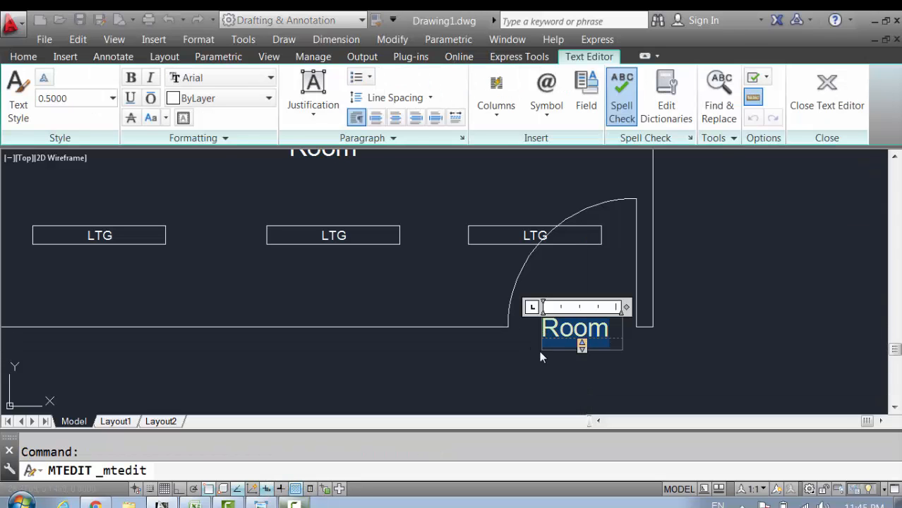
pyautogui.click(588, 365)
# - Change the copied Room text at the door opening to Door and end the text edit command
pyautogui.write('e')
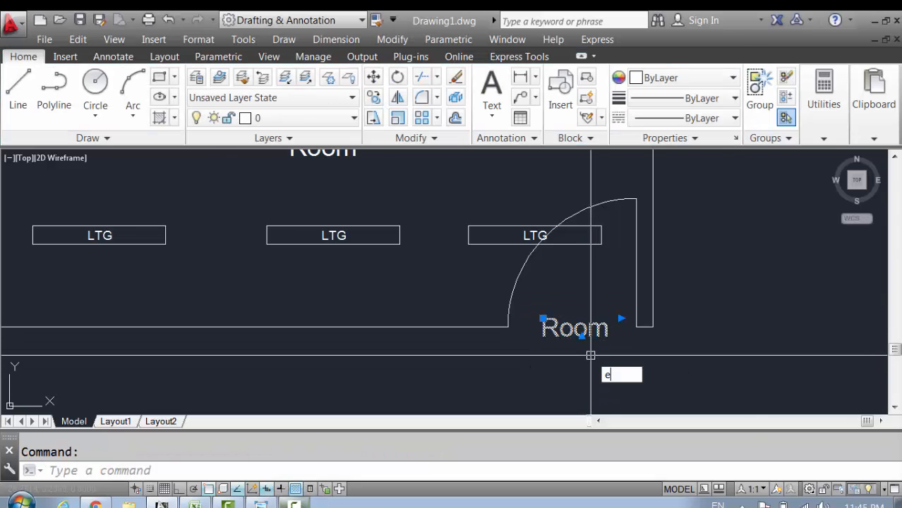
pyautogui.write('d')
pyautogui.press('Return')
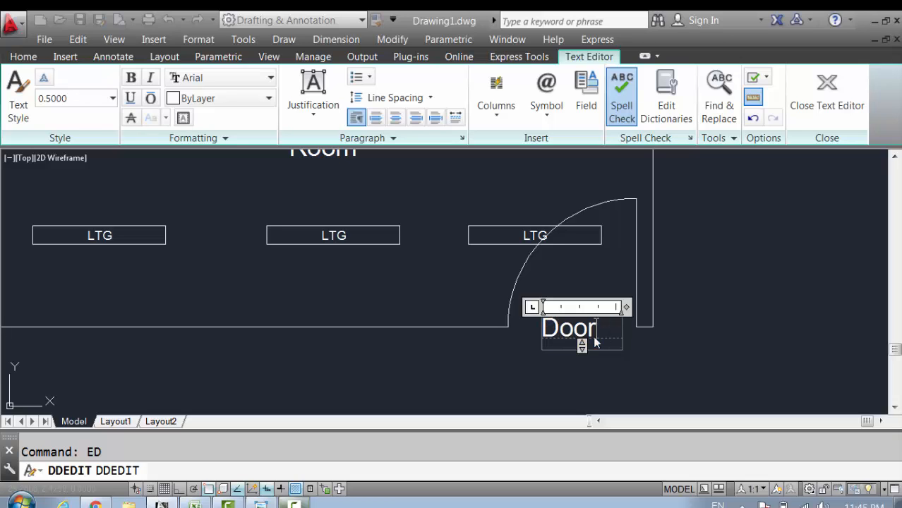
pyautogui.click(512, 364)
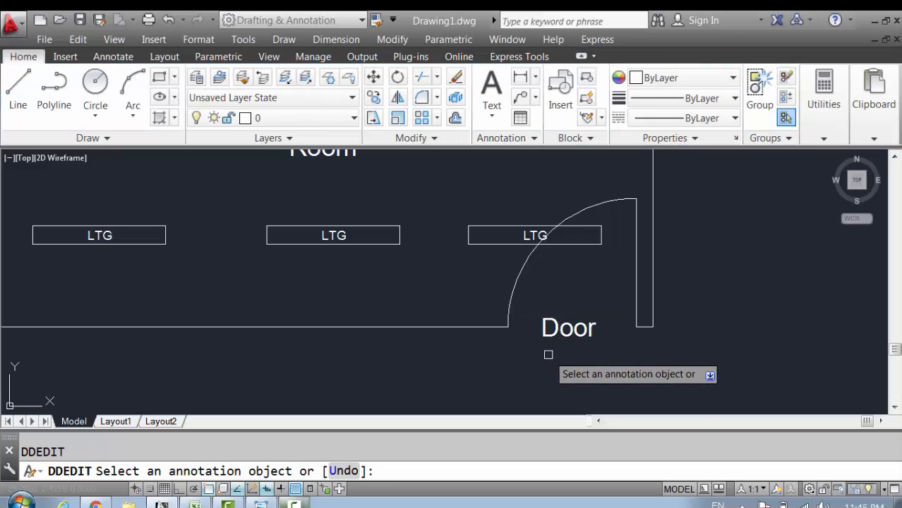
pyautogui.press('Escape')
# - Move the Door text slightly up and to the right within the door opening
pyautogui.click(586, 332)
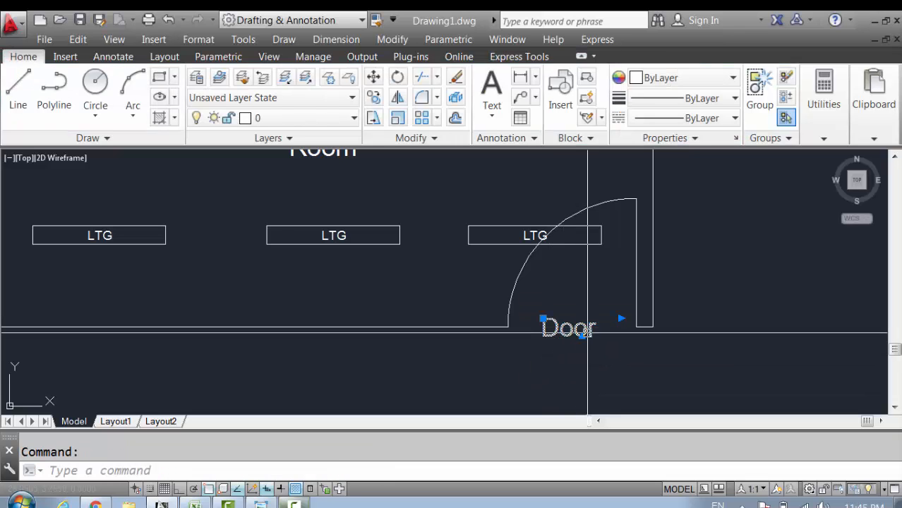
pyautogui.write('m')
pyautogui.press('Return')
pyautogui.click(614, 346)
pyautogui.click(621, 341)
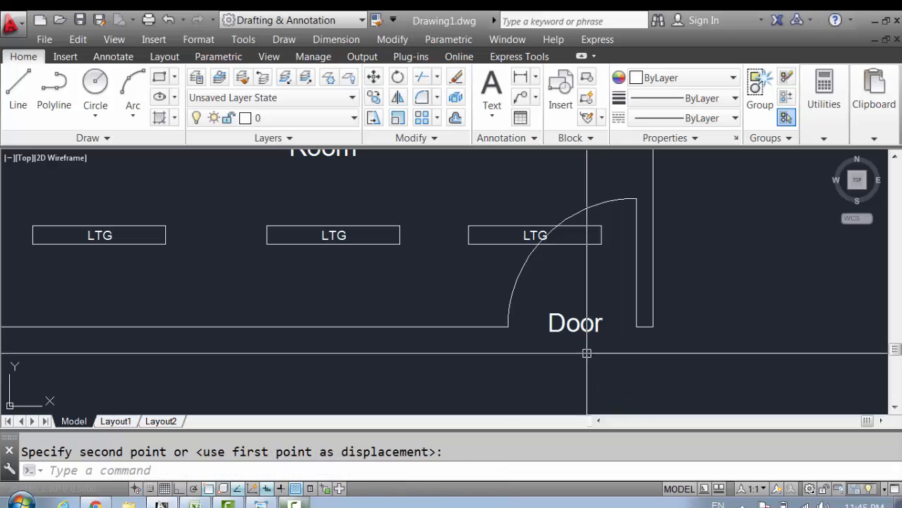
# - Compare the labelled room layout with the sketch, checking the light wiring, the wall symbols and the DB labels
pyautogui.scroll(-3, 645, 365)
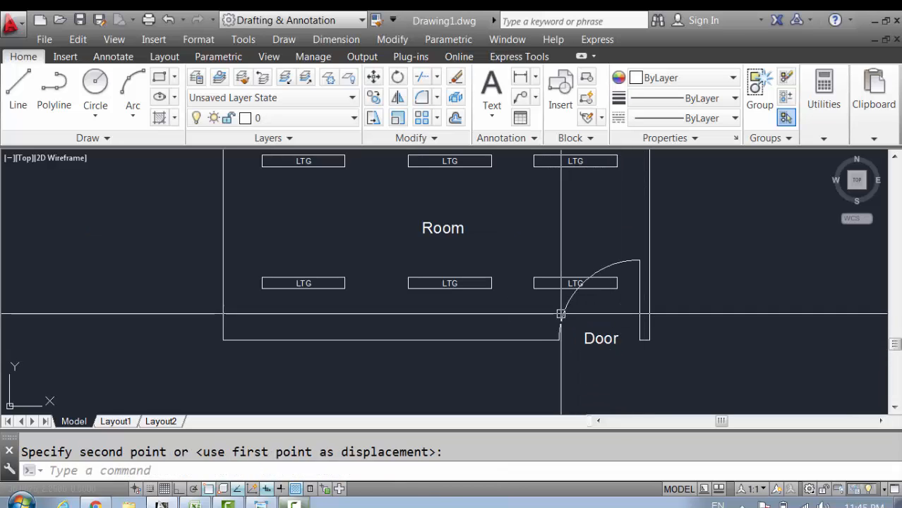
pyautogui.moveTo(558, 314); pyautogui.dragTo(556, 338, button='middle')
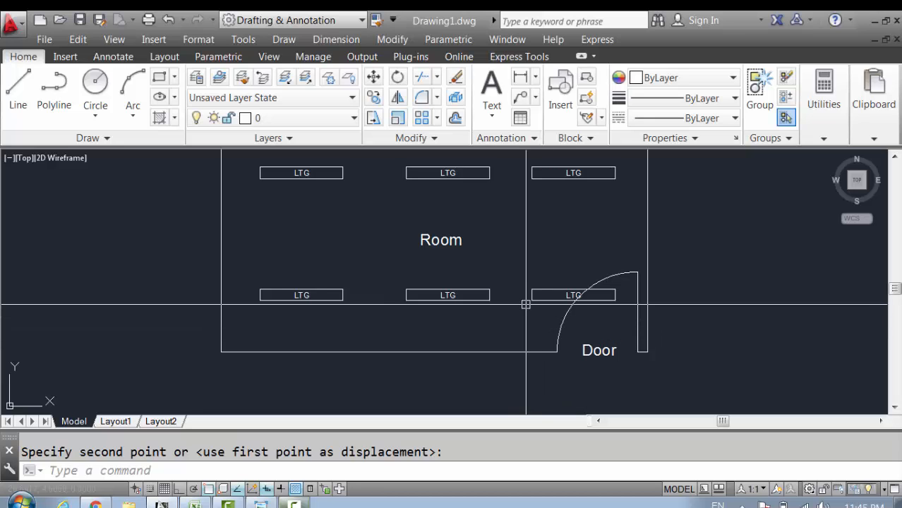
pyautogui.moveTo(526, 297); pyautogui.dragTo(512, 322, button='middle')
pyautogui.moveTo(432, 326); pyautogui.dragTo(461, 335, button='middle')
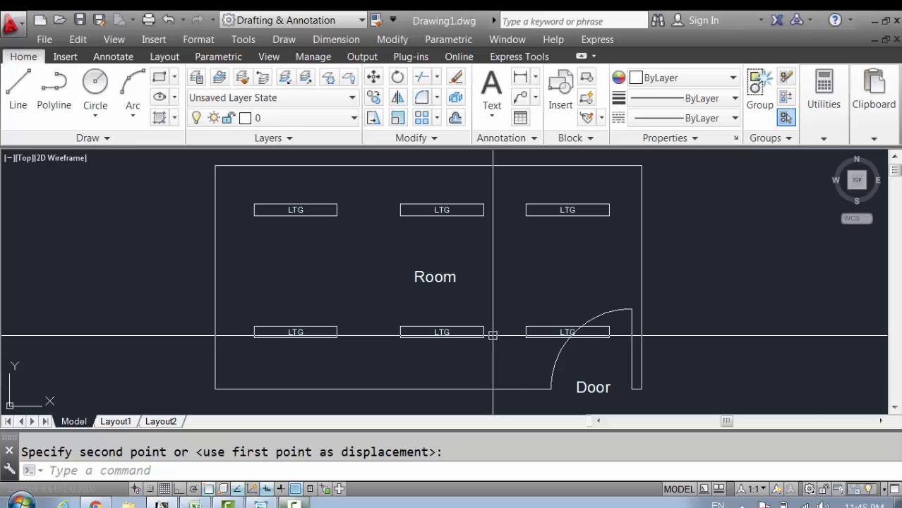
pyautogui.moveTo(477, 315); pyautogui.dragTo(468, 322, button='middle')
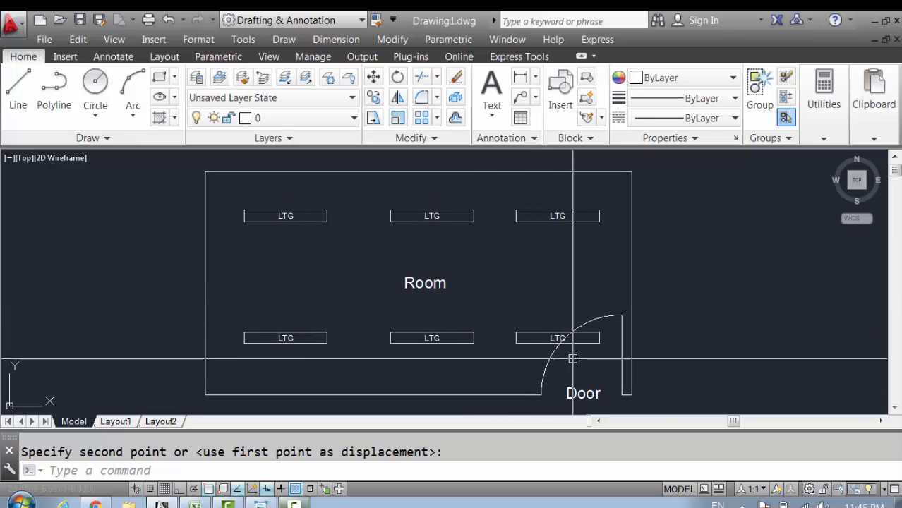
pyautogui.hotkey('alt', 'Tab')
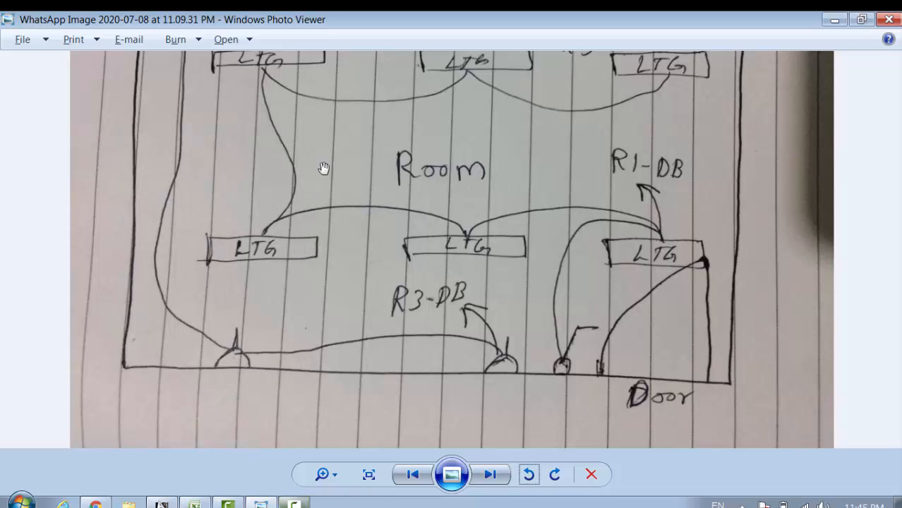
pyautogui.moveTo(351, 184); pyautogui.dragTo(371, 218)
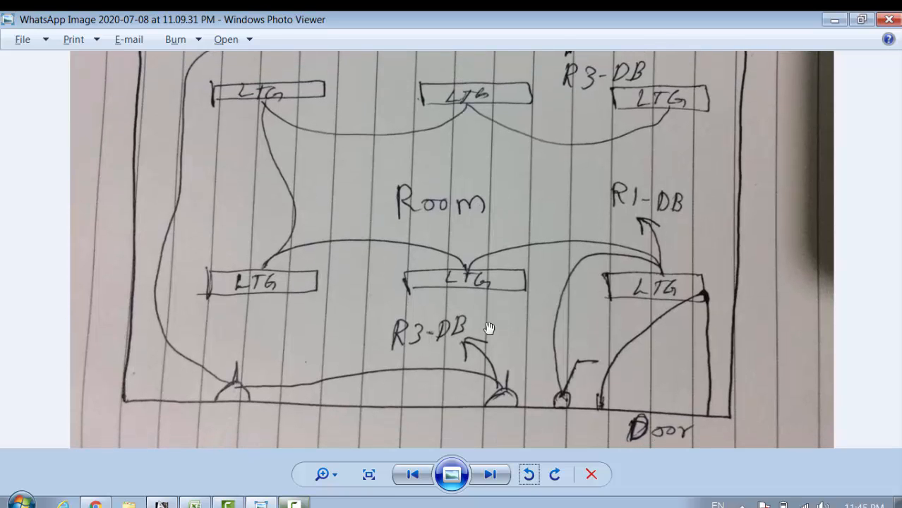
pyautogui.hotkey('alt', 'Tab')
pyautogui.scroll(4, 538, 346)
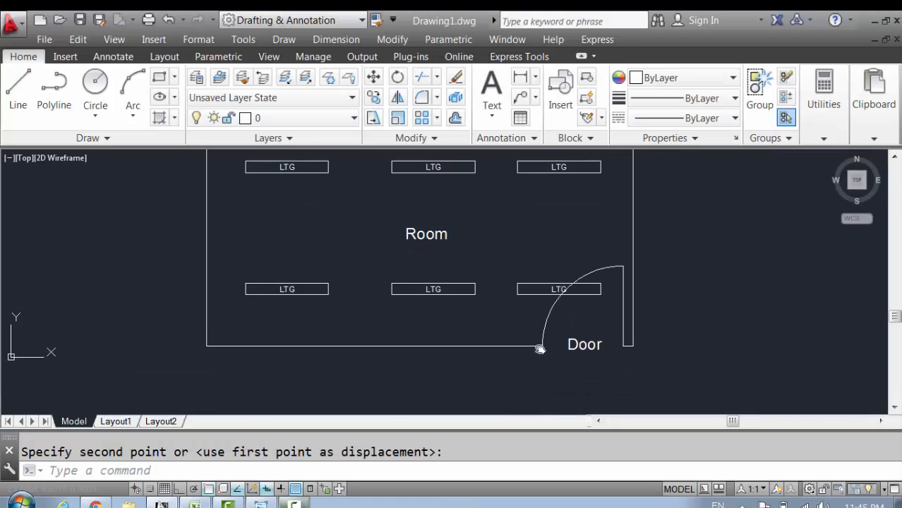
pyautogui.scroll(-5, 494, 333)
pyautogui.scroll(3, 494, 353)
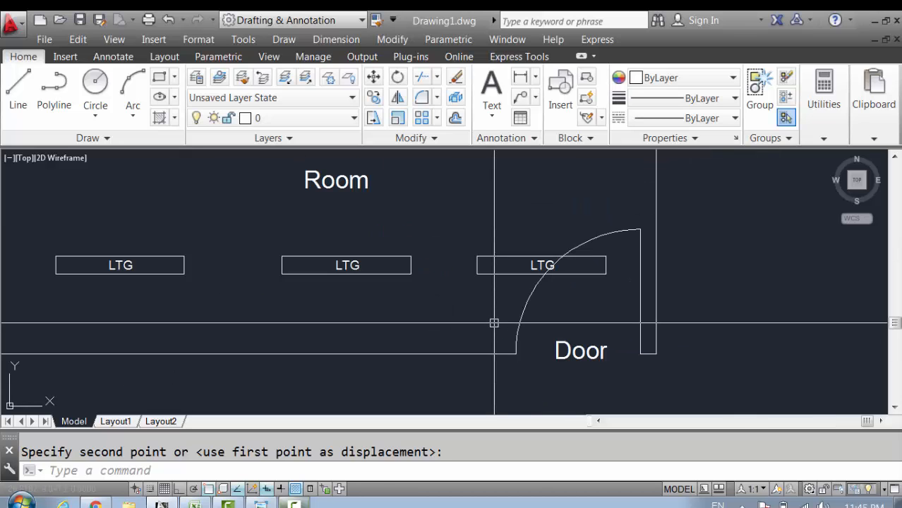
pyautogui.scroll(-4, 450, 301)
pyautogui.scroll(4, 506, 316)
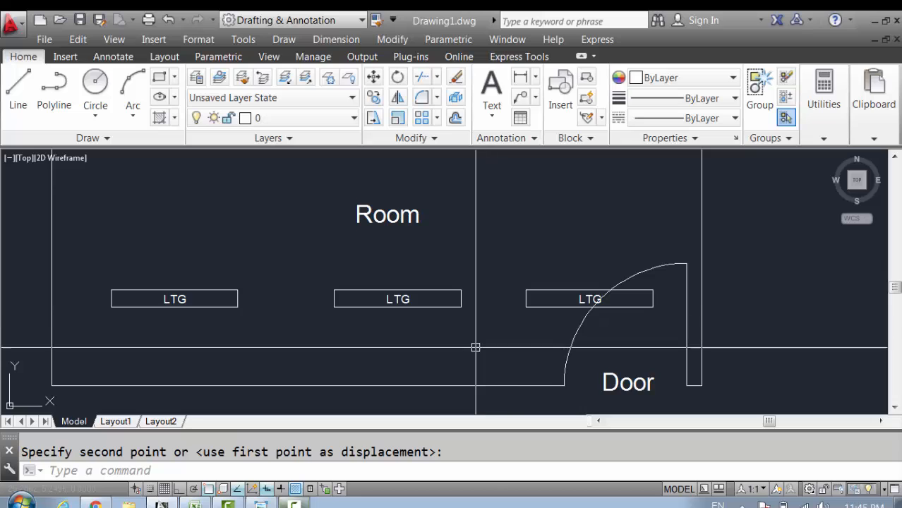
pyautogui.scroll(-4, 477, 343)
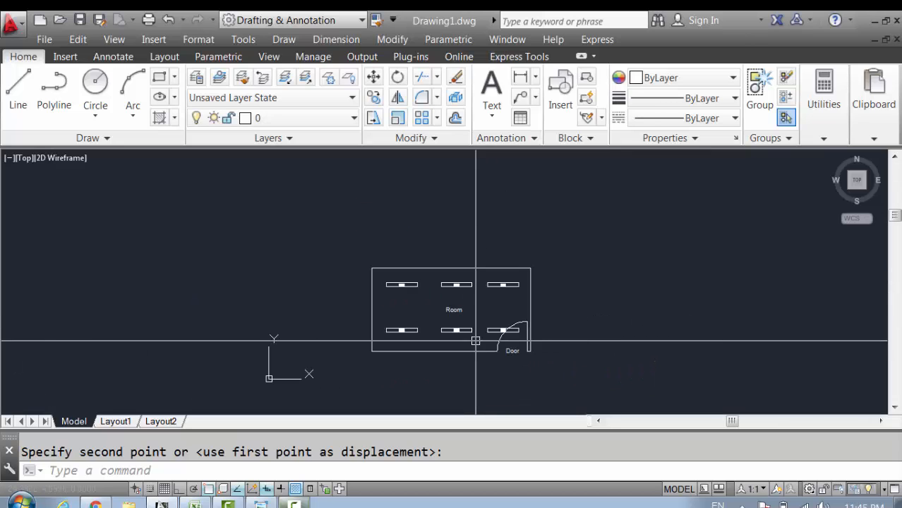
pyautogui.scroll(3, 459, 318)
pyautogui.scroll(-2, 458, 320)
pyautogui.scroll(-2, 458, 320)
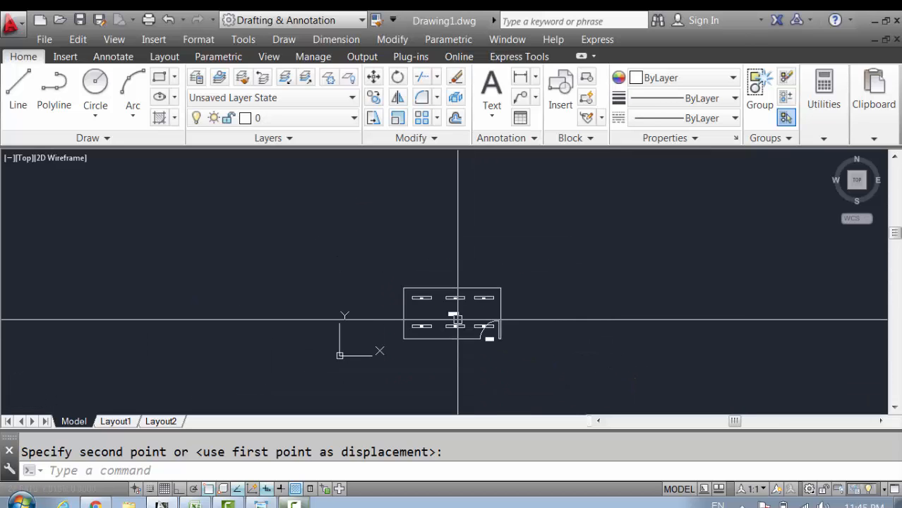
pyautogui.scroll(-1, 458, 320)
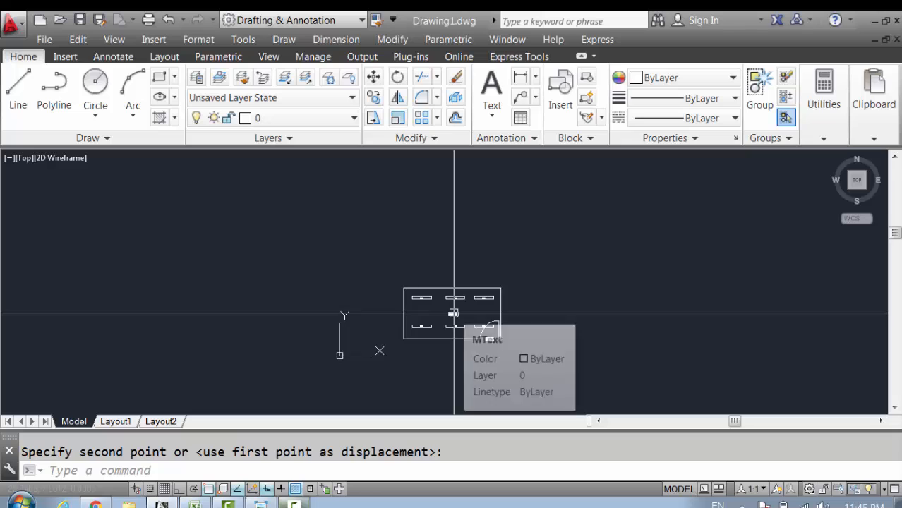
# - Inspect the Room text, the upper right light's LTG text and the Door text up close
pyautogui.scroll(5, 455, 316)
pyautogui.scroll(10, 428, 311)
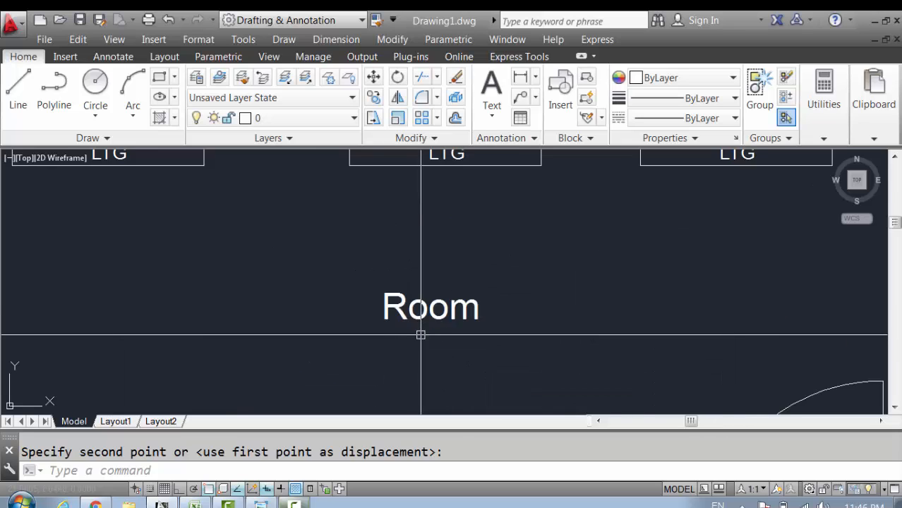
pyautogui.scroll(-10, 429, 305)
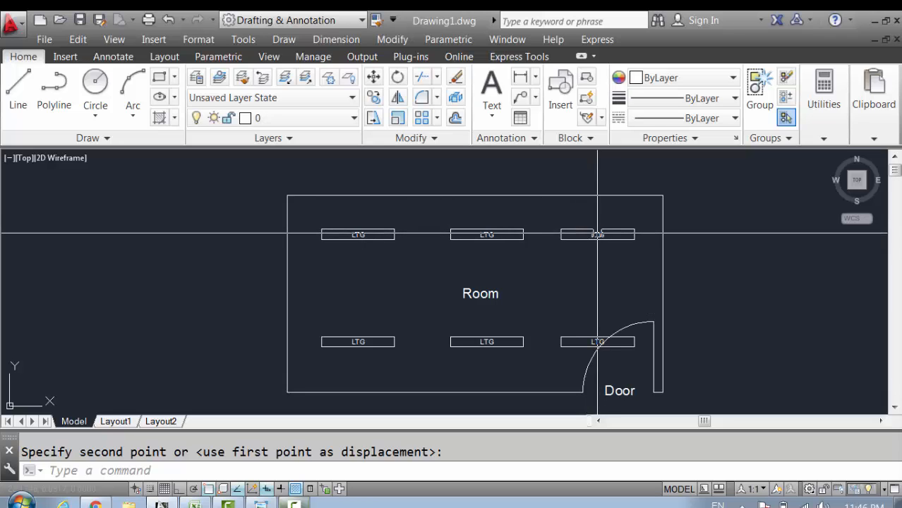
pyautogui.scroll(4, 598, 233)
pyautogui.scroll(3, 597, 233)
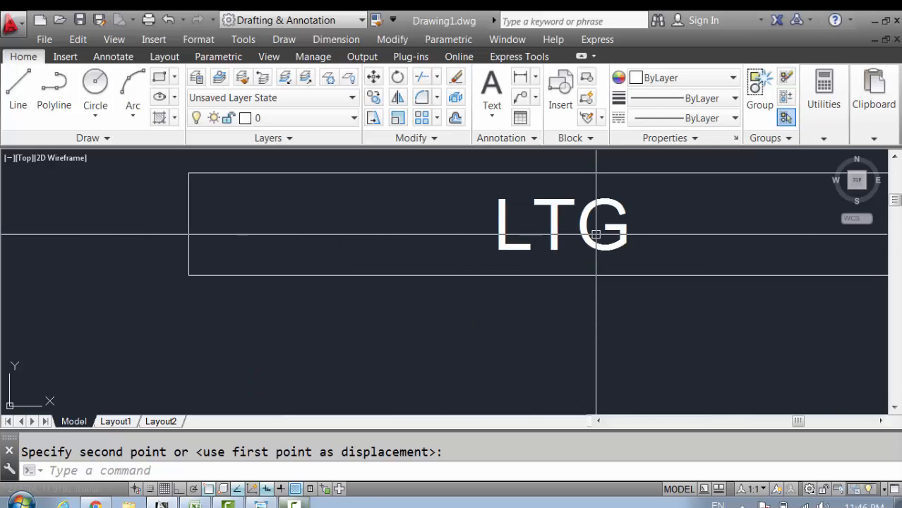
pyautogui.scroll(2, 597, 233)
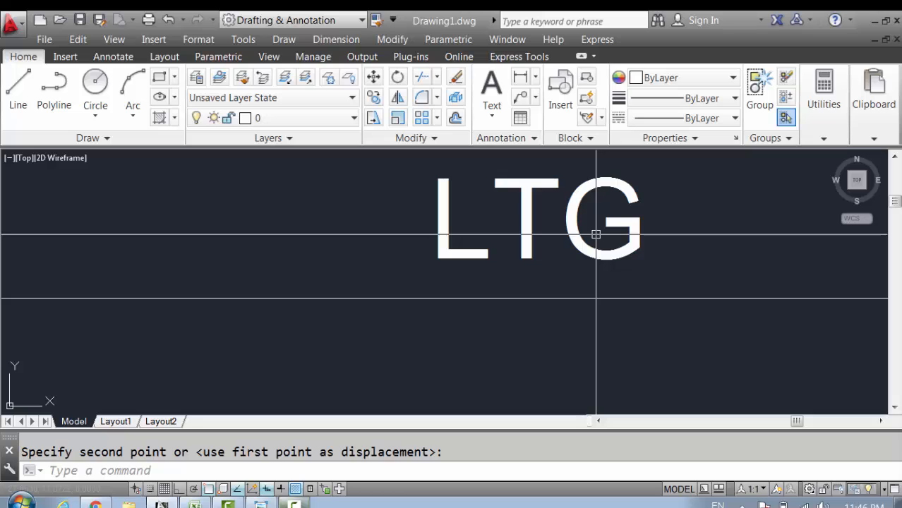
pyautogui.scroll(-7, 584, 238)
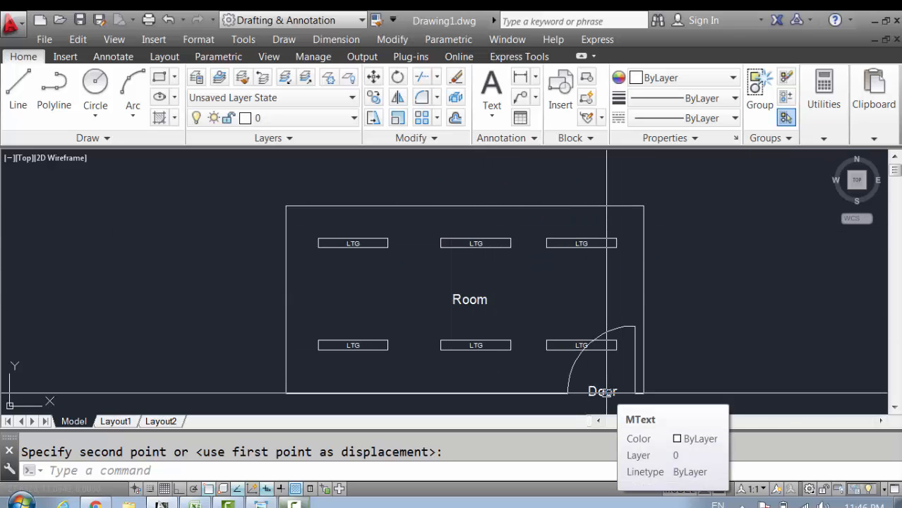
pyautogui.scroll(6, 606, 393)
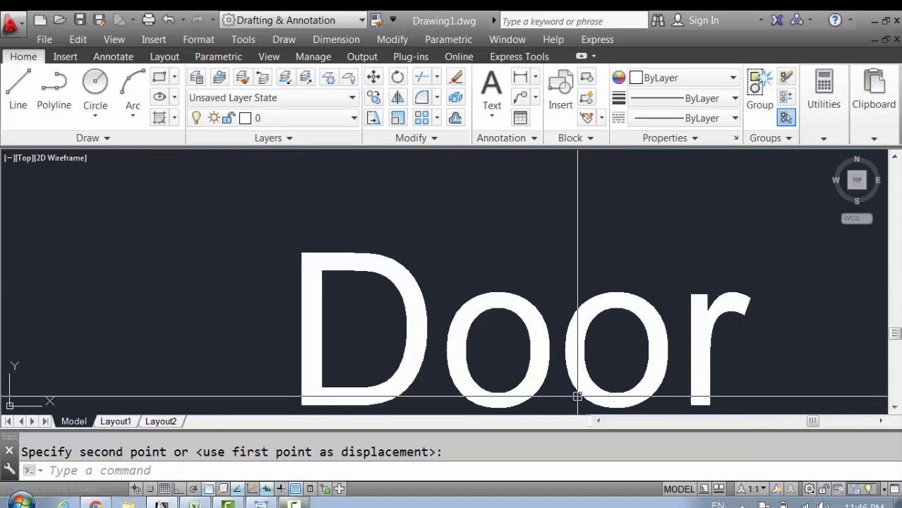
# - Review the complete room layout, examining the Door and Room labels and the LTG text in both rows of lights
pyautogui.scroll(3, 568, 381)
pyautogui.scroll(-7, 558, 363)
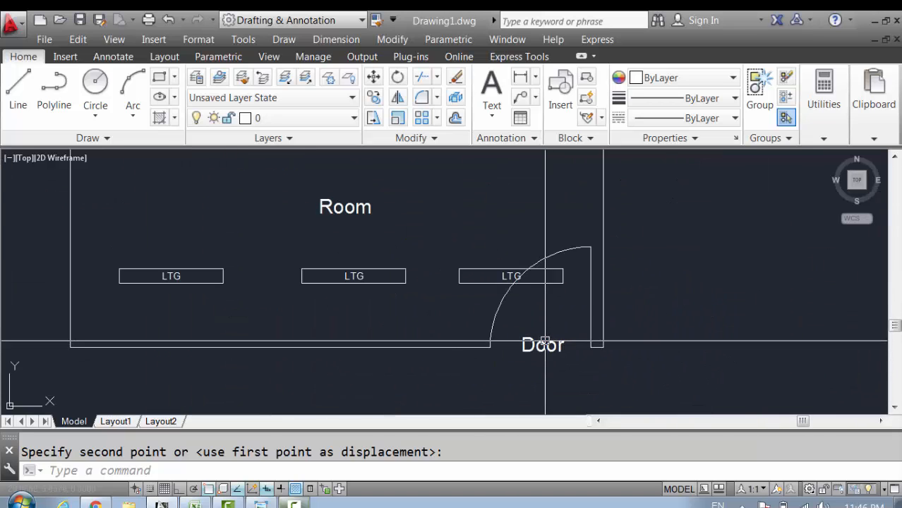
pyautogui.scroll(-4, 546, 344)
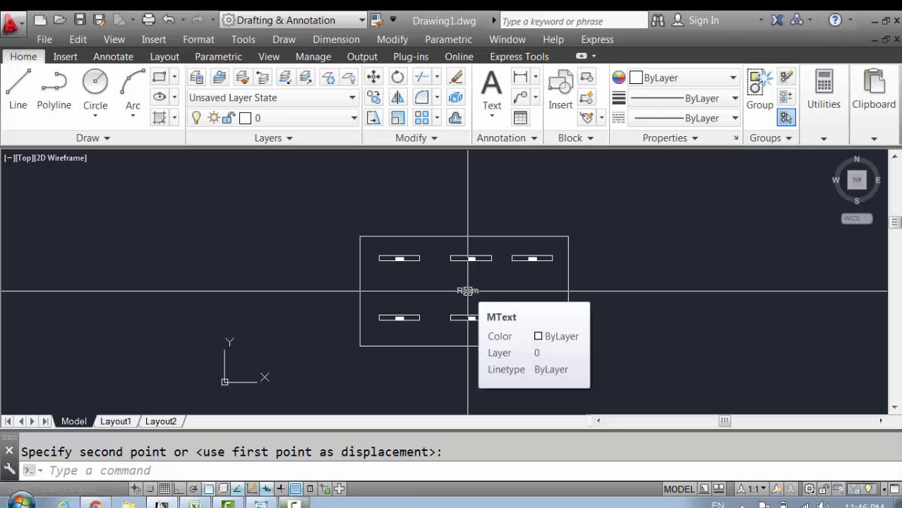
pyautogui.scroll(6, 467, 290)
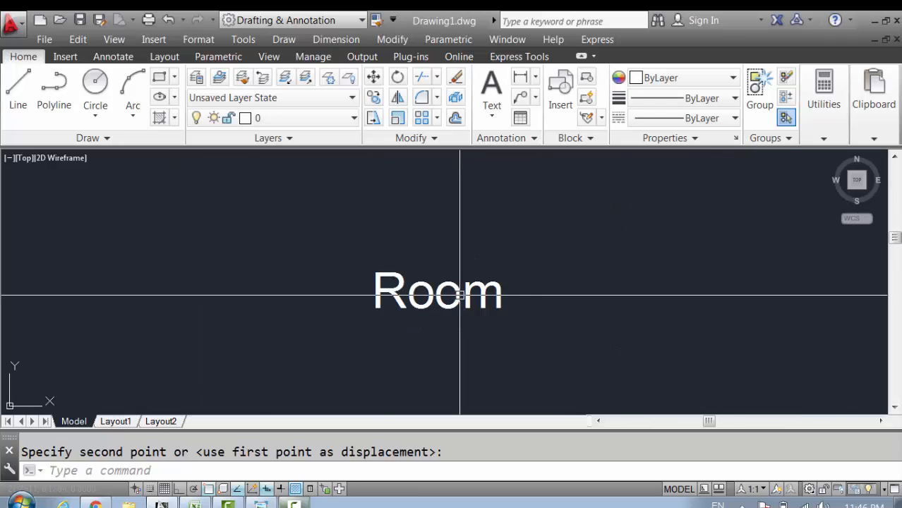
pyautogui.scroll(-7, 460, 295)
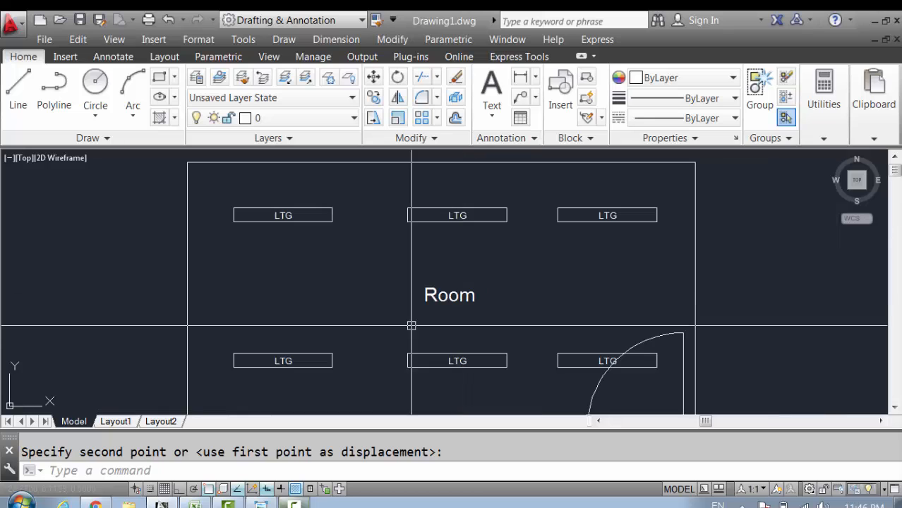
pyautogui.moveTo(276, 371); pyautogui.dragTo(313, 349, button='middle')
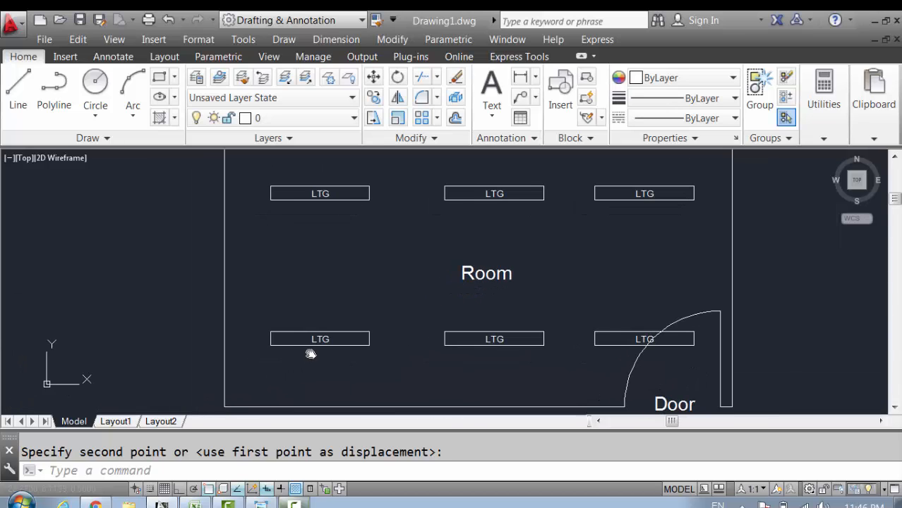
pyautogui.scroll(10, 321, 341)
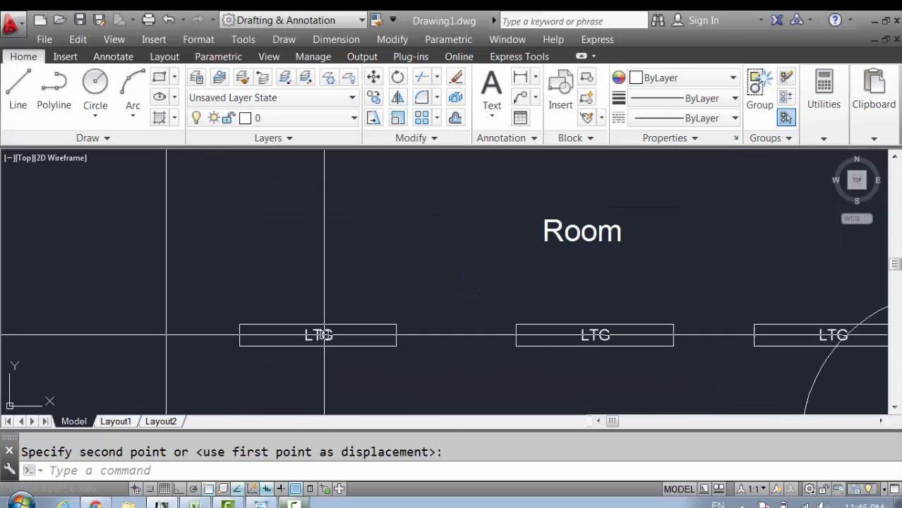
pyautogui.scroll(-8, 308, 365)
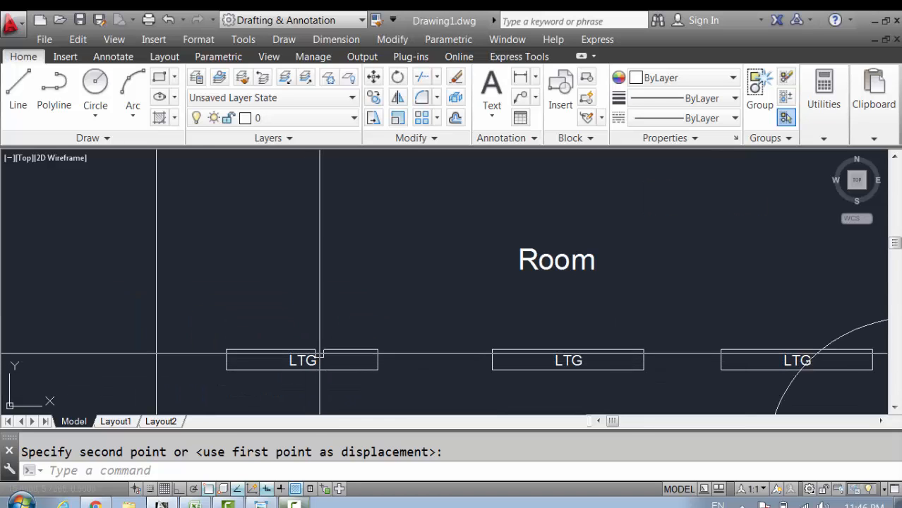
pyautogui.moveTo(344, 345)
pyautogui.mouseDown(button='middle')
pyautogui.moveTo(455, 272)
pyautogui.moveTo(387, 303)
pyautogui.moveTo(295, 363)
pyautogui.moveTo(408, 301)
pyautogui.moveTo(365, 304)
pyautogui.mouseUp(button='middle')
pyautogui.press('Escape')
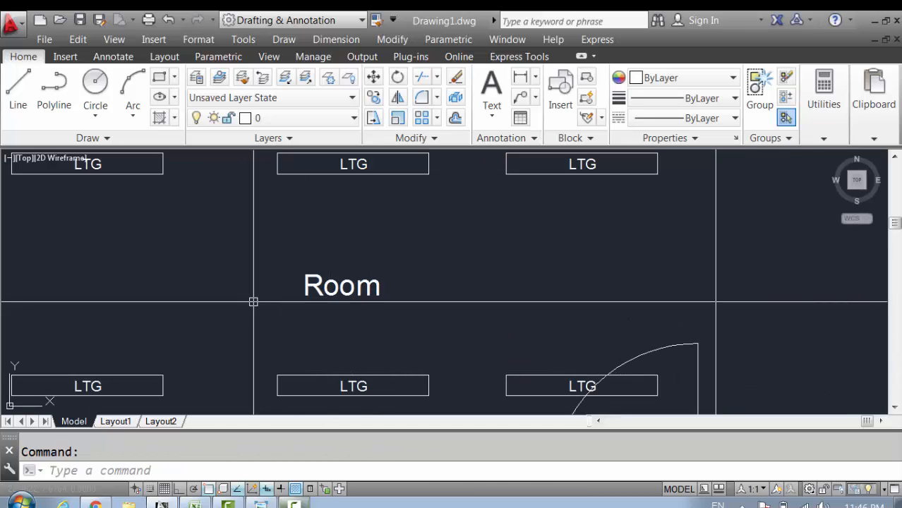
pyautogui.moveTo(252, 298)
pyautogui.mouseDown(button='middle')
pyautogui.moveTo(398, 308)
pyautogui.moveTo(329, 298)
pyautogui.moveTo(298, 321)
pyautogui.moveTo(286, 350)
pyautogui.moveTo(389, 318)
pyautogui.moveTo(364, 322)
pyautogui.moveTo(316, 296)
pyautogui.moveTo(240, 298)
pyautogui.moveTo(298, 338)
pyautogui.moveTo(284, 337)
pyautogui.moveTo(286, 218)
pyautogui.moveTo(389, 248)
pyautogui.mouseUp(button='middle')
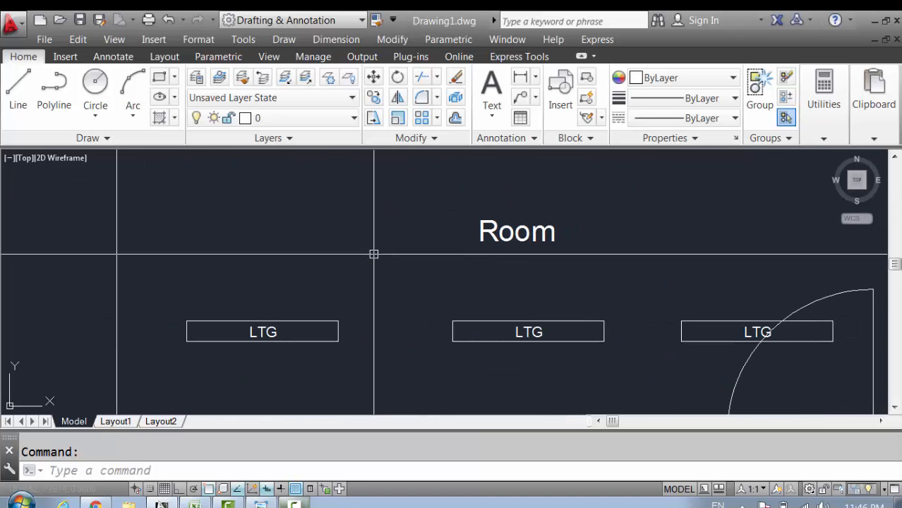
pyautogui.scroll(-8, 374, 254)
pyautogui.scroll(5, 374, 254)
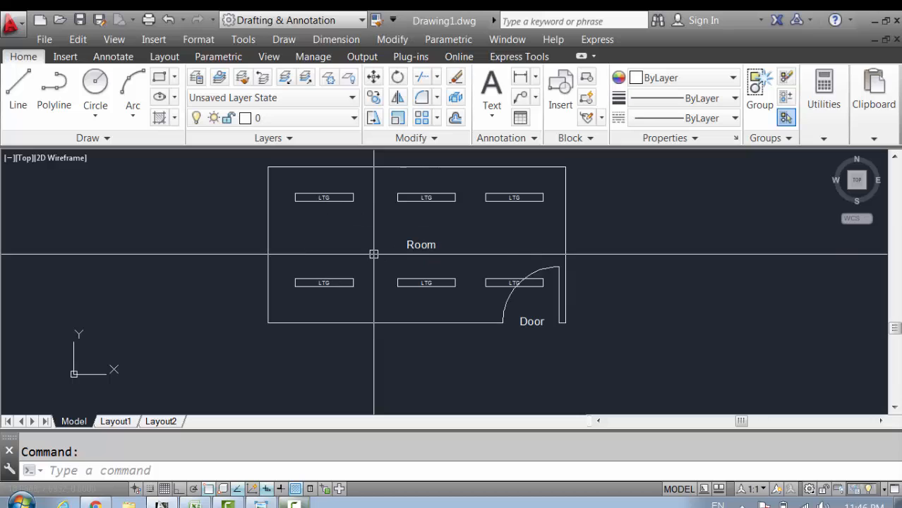
pyautogui.scroll(2, 376, 246)
pyautogui.moveTo(376, 246); pyautogui.dragTo(370, 283, button='middle')
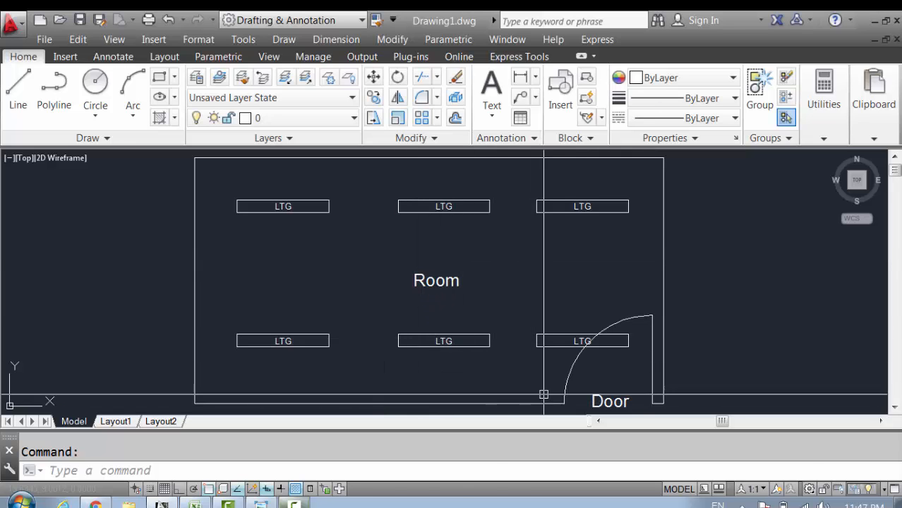
# - Draw a small circle just above the bottom wall, beside the left end of the door opening
pyautogui.scroll(4, 512, 388)
pyautogui.moveTo(454, 364); pyautogui.dragTo(431, 355, button='middle')
pyautogui.scroll(2, 496, 362)
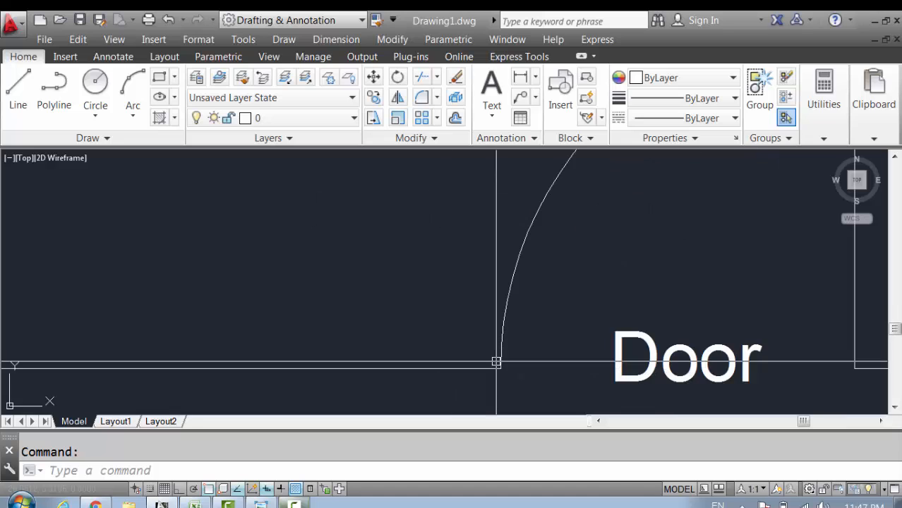
pyautogui.moveTo(486, 363); pyautogui.dragTo(457, 354, button='middle')
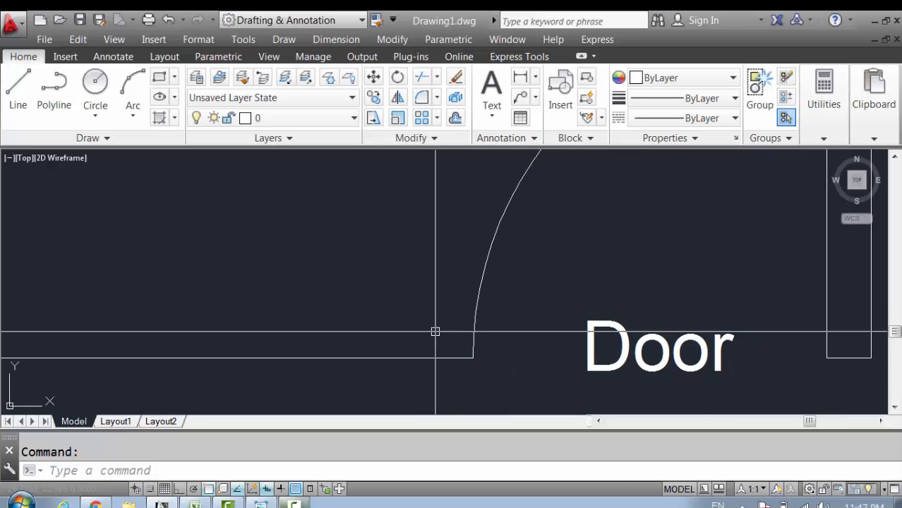
pyautogui.press('Return')
pyautogui.click(387, 308)
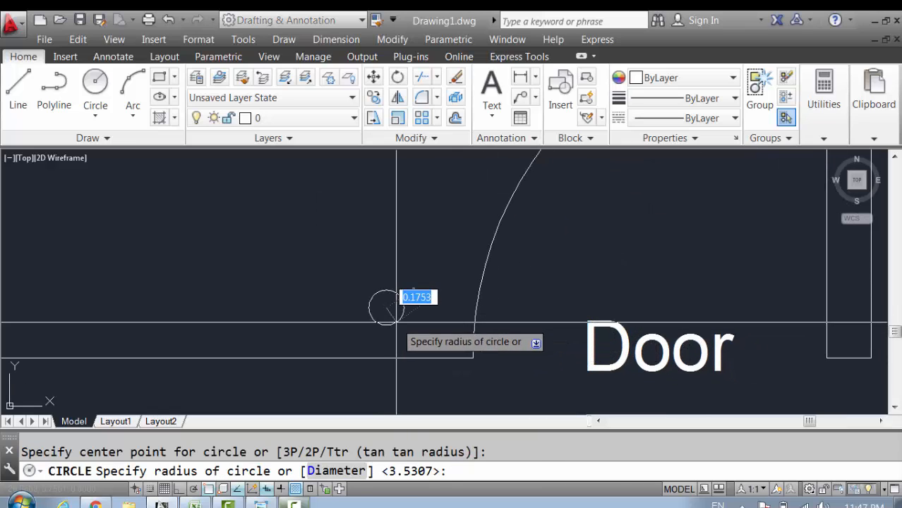
pyautogui.click(415, 316)
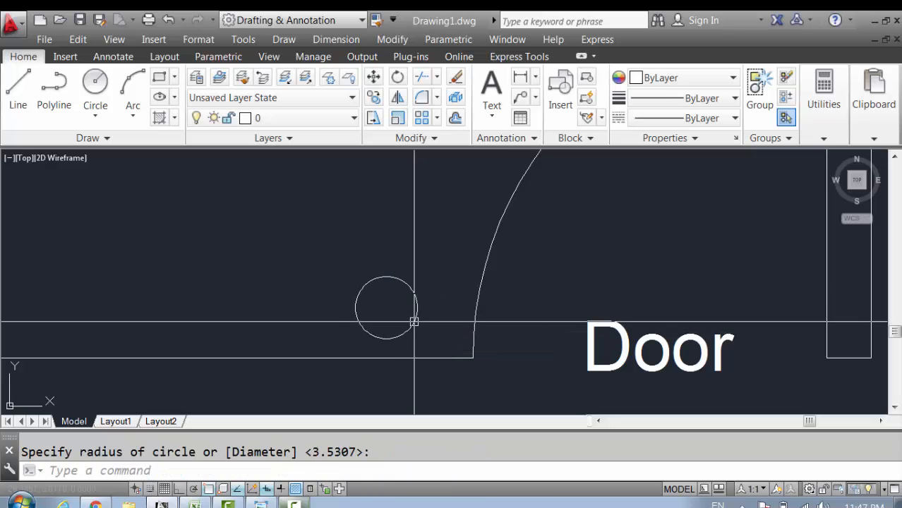
# - Check the switch symbol in the sketch and move the circle down so it rests on the bottom wall
pyautogui.hotkey('alt', 'Tab')
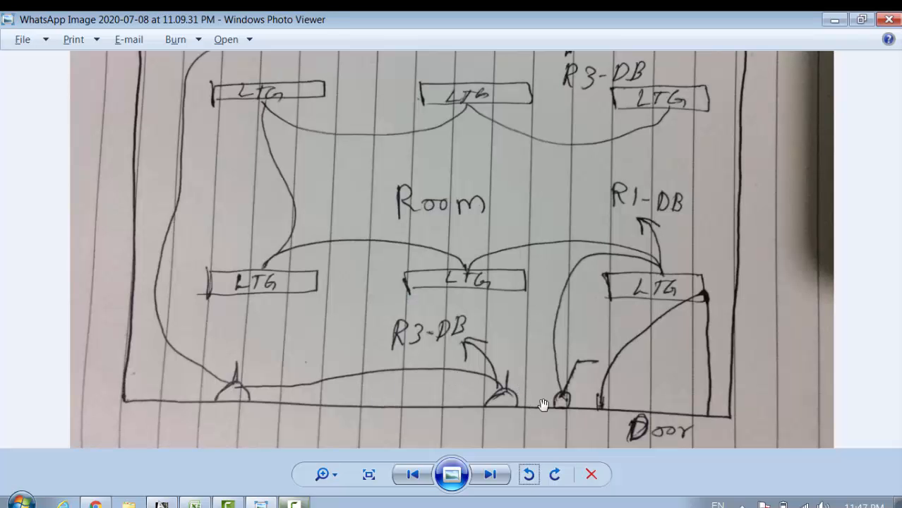
pyautogui.hotkey('alt', 'Tab')
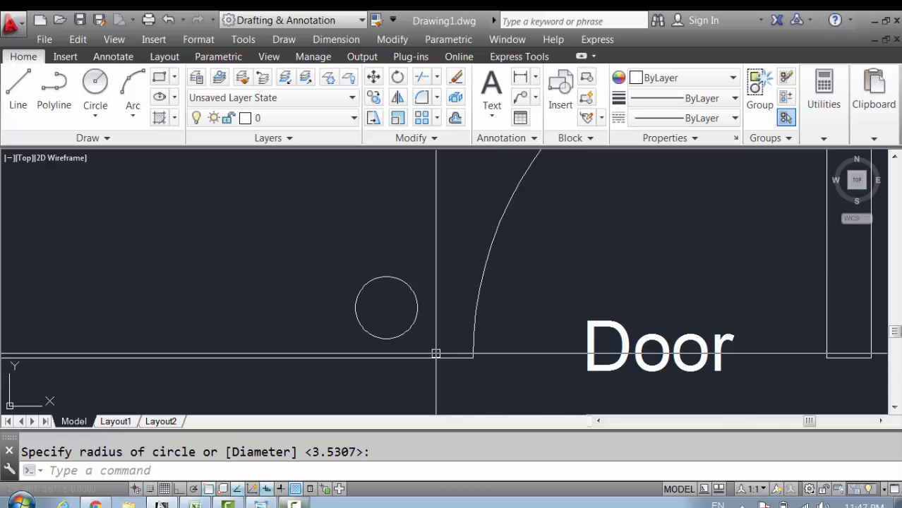
pyautogui.write('m')
pyautogui.press('Return')
pyautogui.click(447, 252)
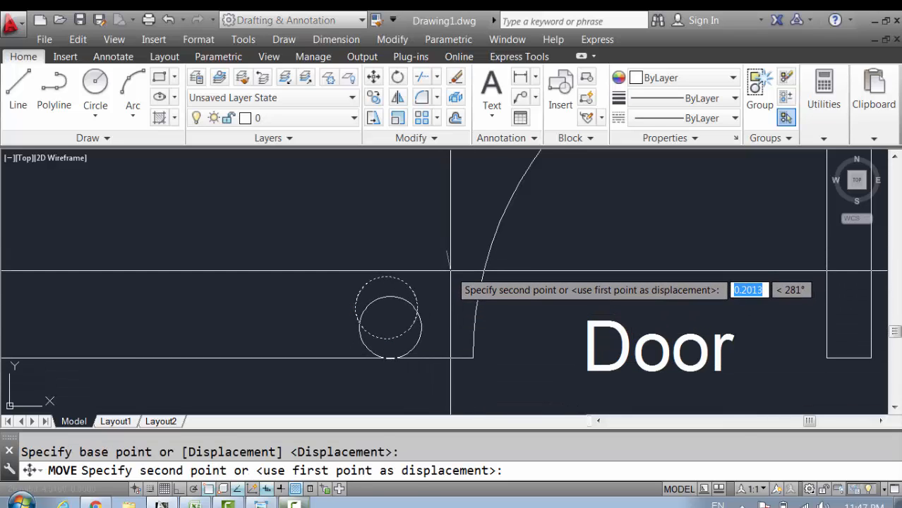
pyautogui.click(450, 269)
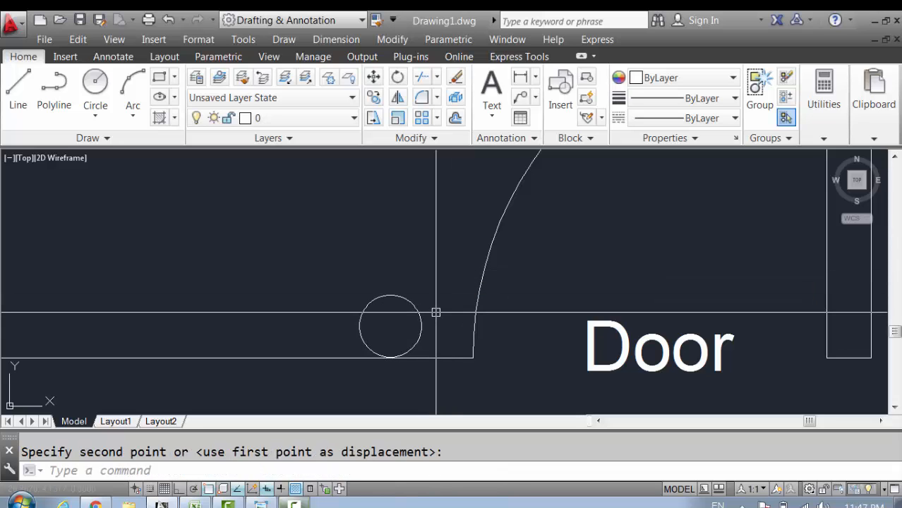
# - Draw a slanted line from the circle's centre up to the right, ending in a short segment angled slightly downward
pyautogui.press('Return')
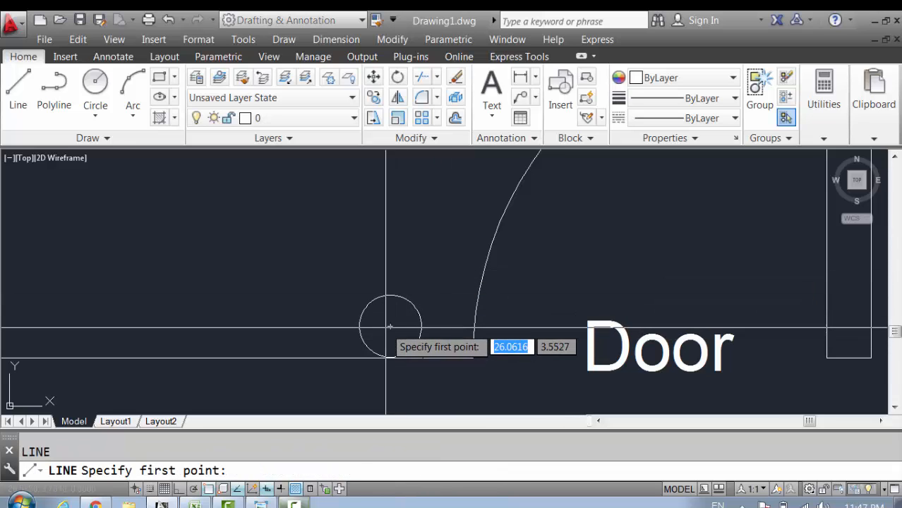
pyautogui.click(391, 327)
pyautogui.scroll(-2, 390, 327)
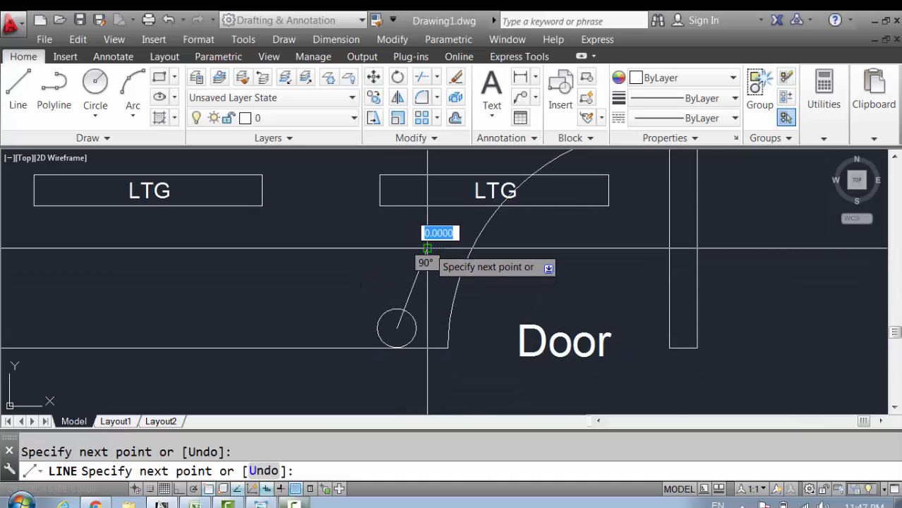
pyautogui.scroll(5, 427, 248)
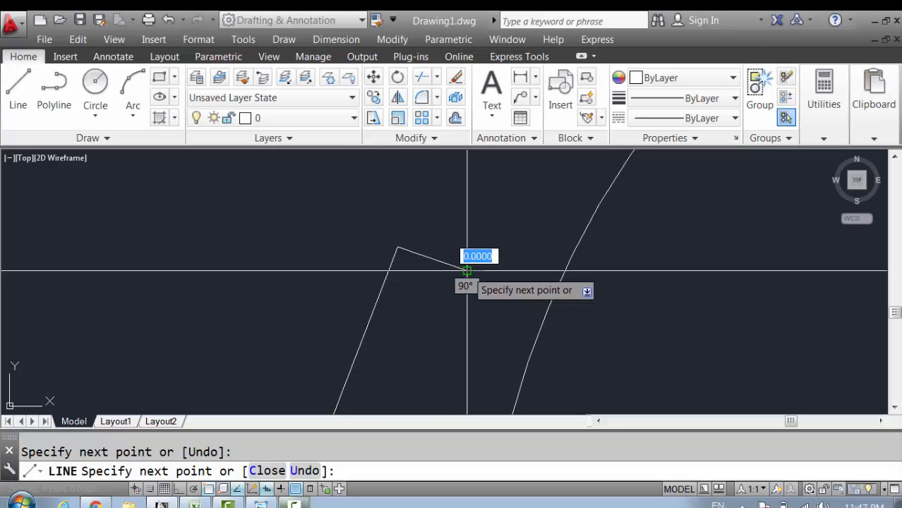
pyautogui.press('Escape')
pyautogui.scroll(-4, 512, 309)
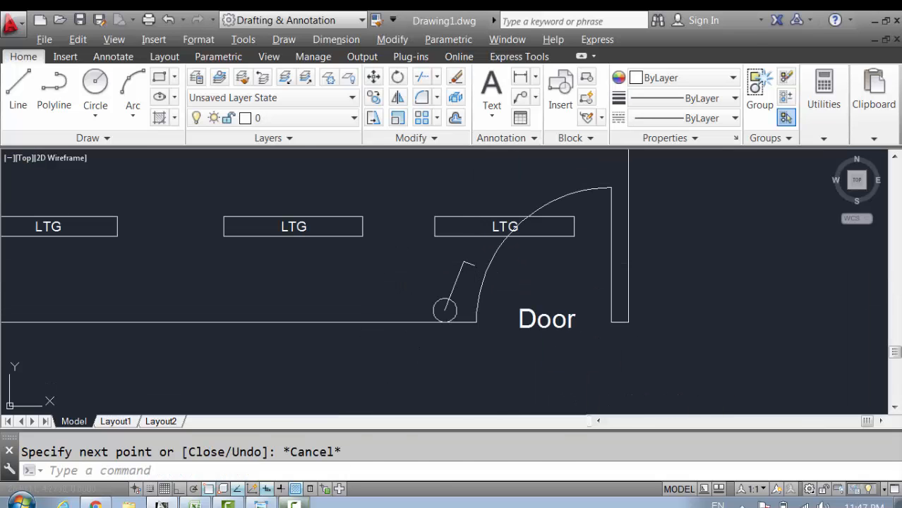
# - Compare the switch symbol with the sketch and trim the part of the slanted line inside the circle
pyautogui.hotkey('alt', 'Tab')
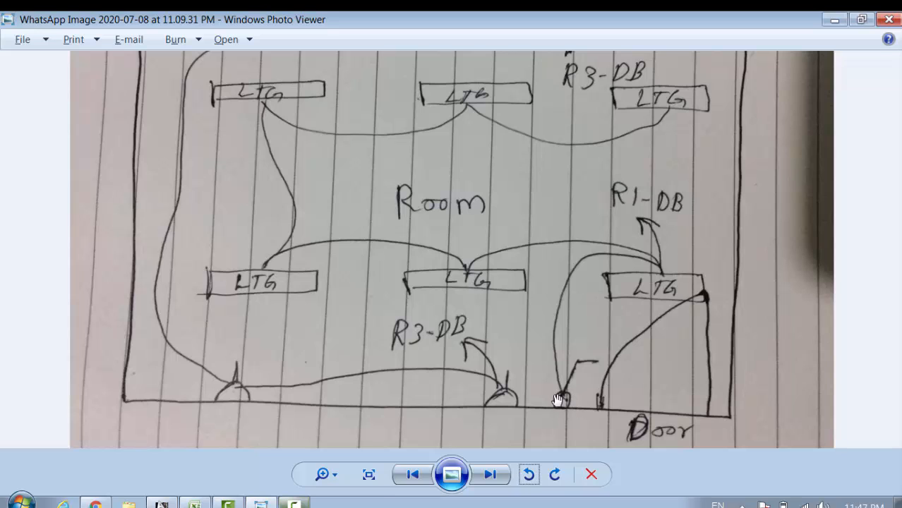
pyautogui.hotkey('alt', 'Tab')
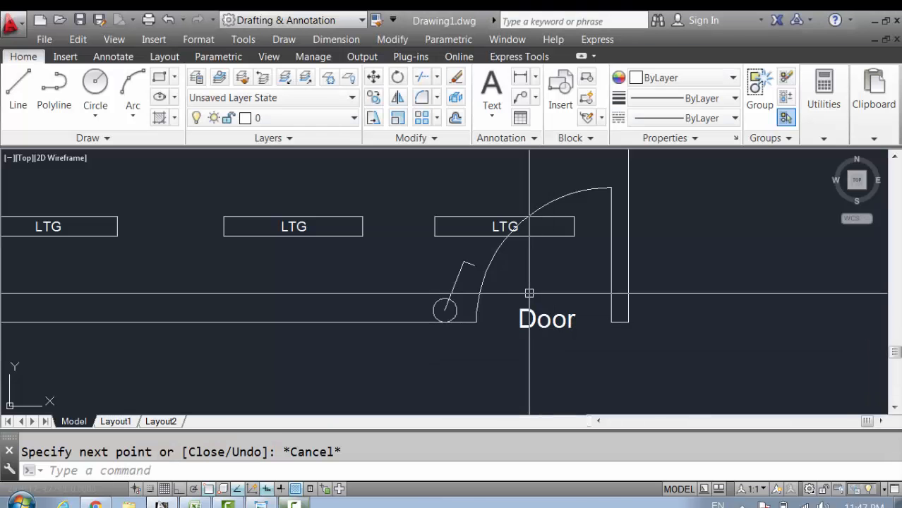
pyautogui.scroll(4, 448, 305)
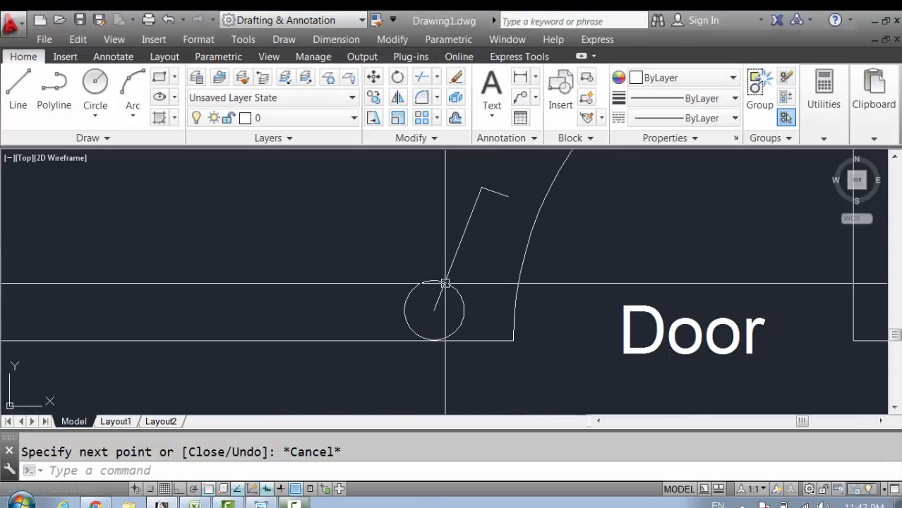
pyautogui.hotkey('alt', 'Tab')
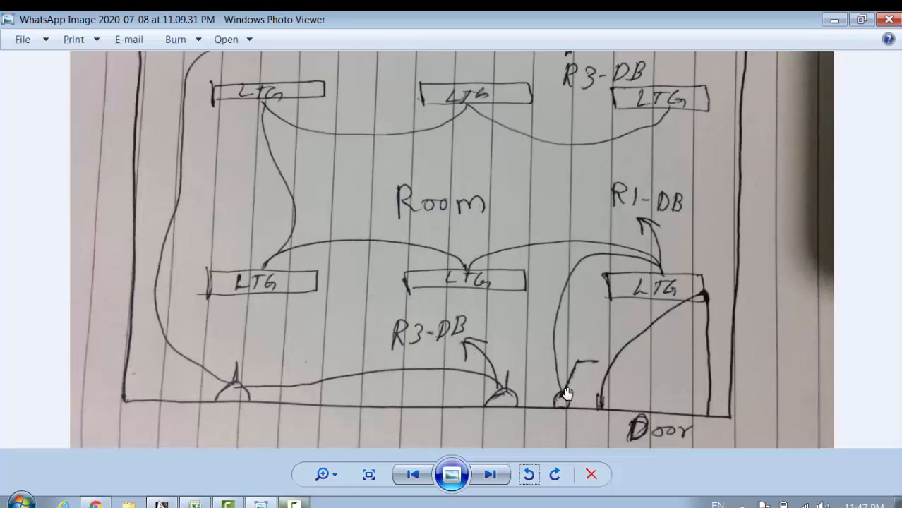
pyautogui.hotkey('alt', 'Tab')
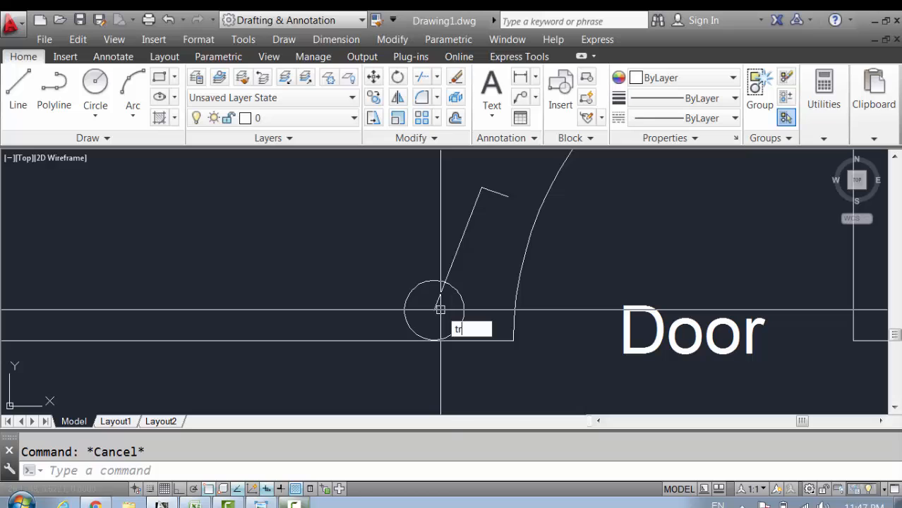
pyautogui.press('Return')
pyautogui.press('Return')
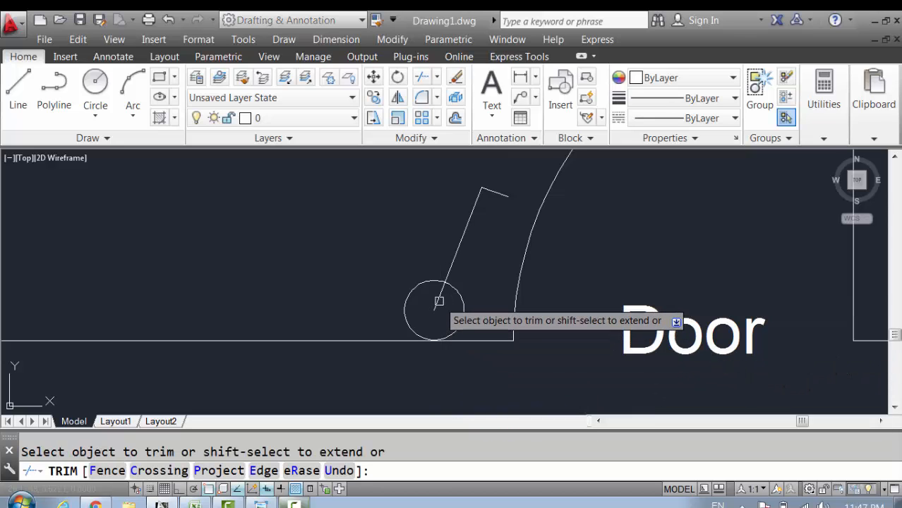
pyautogui.press('Escape')
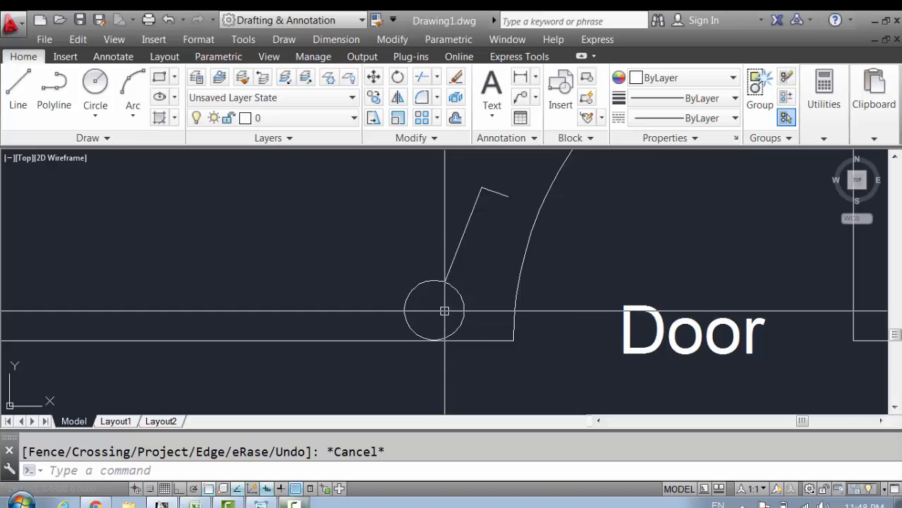
# - Scale the whole switch symbol by 0.8 about the point where its circle touches the bottom wall
pyautogui.scroll(-6, 442, 313)
pyautogui.scroll(4, 442, 313)
pyautogui.scroll(-5, 456, 313)
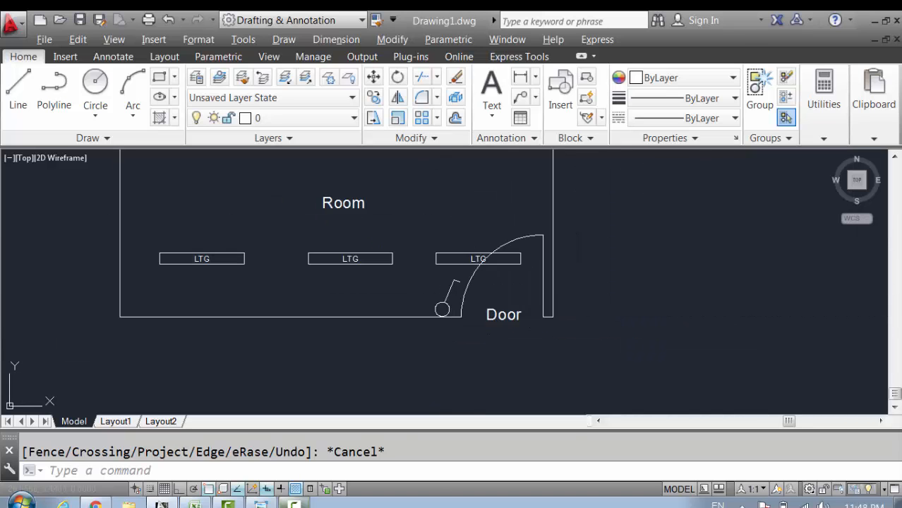
pyautogui.hotkey('alt', 'Tab')
pyautogui.hotkey('alt', 'Tab')
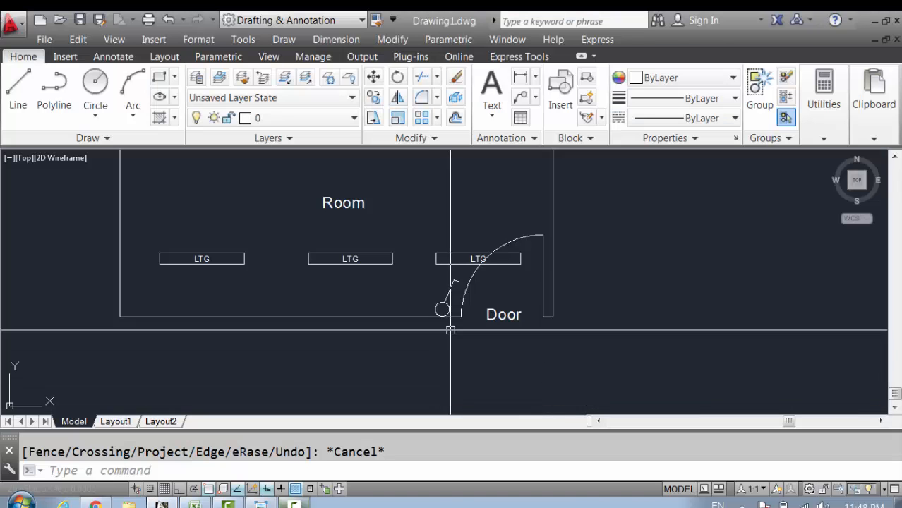
pyautogui.scroll(5, 444, 311)
pyautogui.click(504, 343)
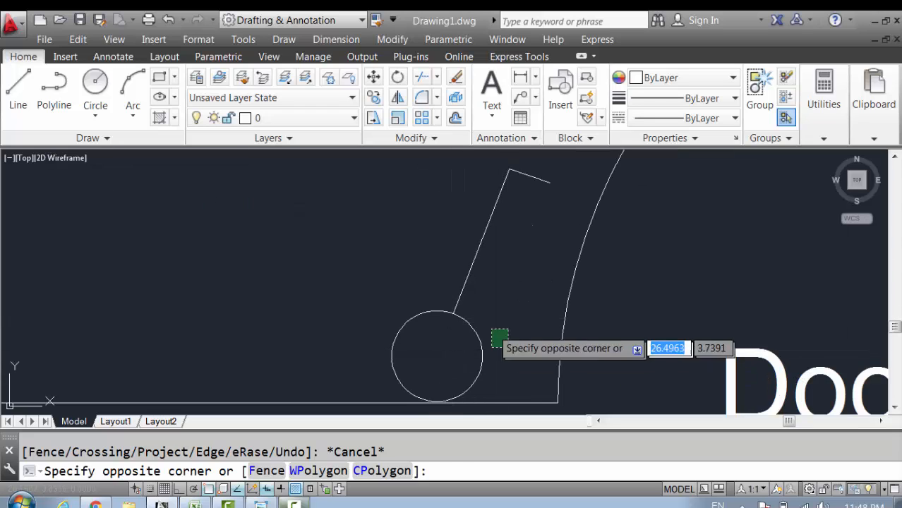
pyautogui.click(440, 274)
pyautogui.click(550, 218)
pyautogui.click(528, 178)
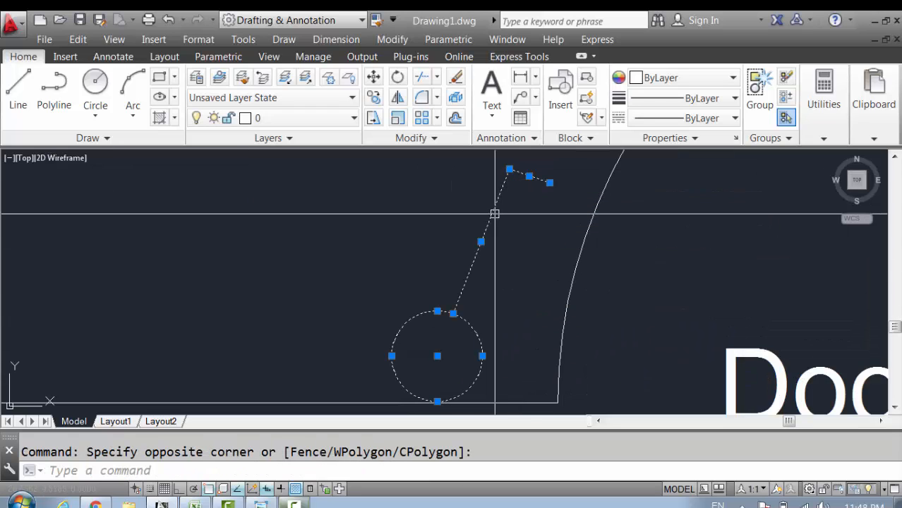
pyautogui.write('sc')
pyautogui.press('Return')
pyautogui.scroll(5, 454, 306)
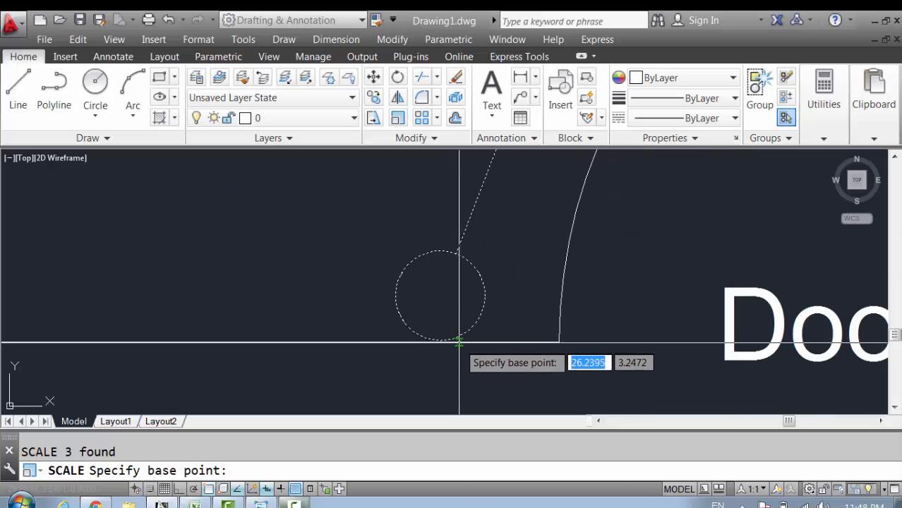
pyautogui.click(452, 339)
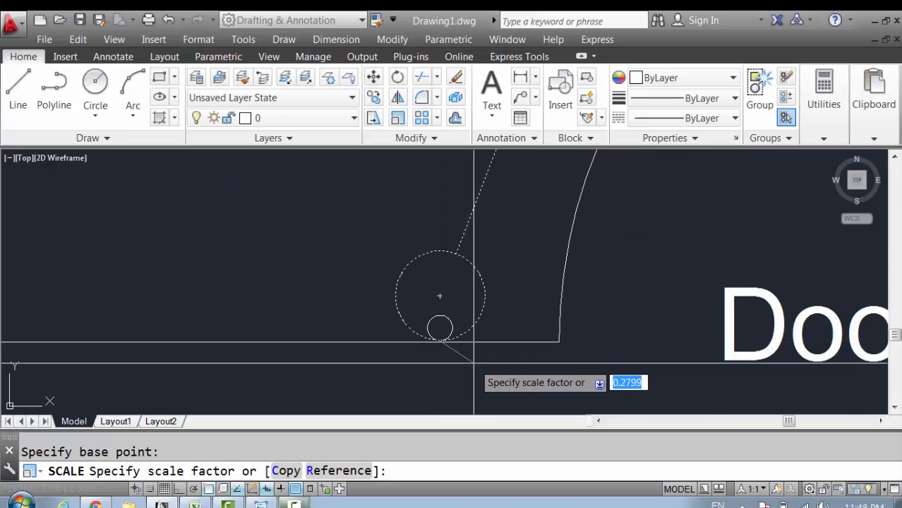
pyautogui.scroll(-4, 480, 367)
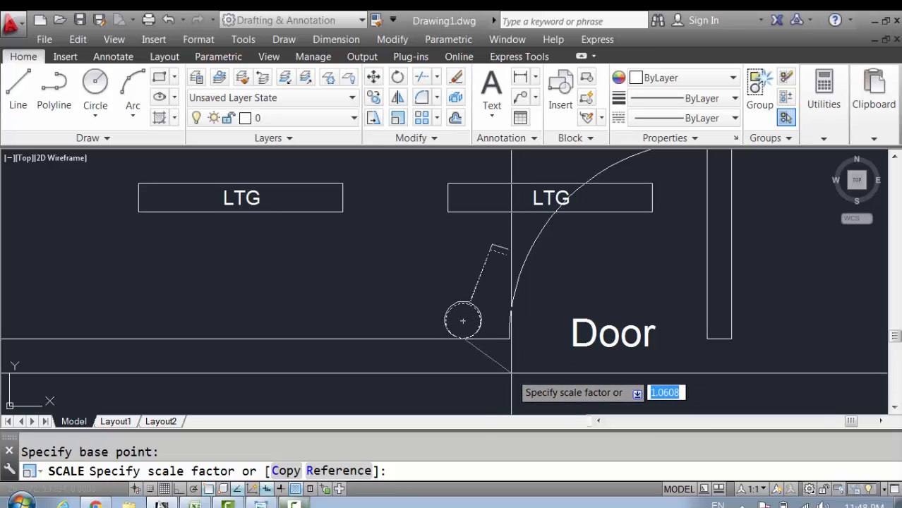
pyautogui.press('Return')
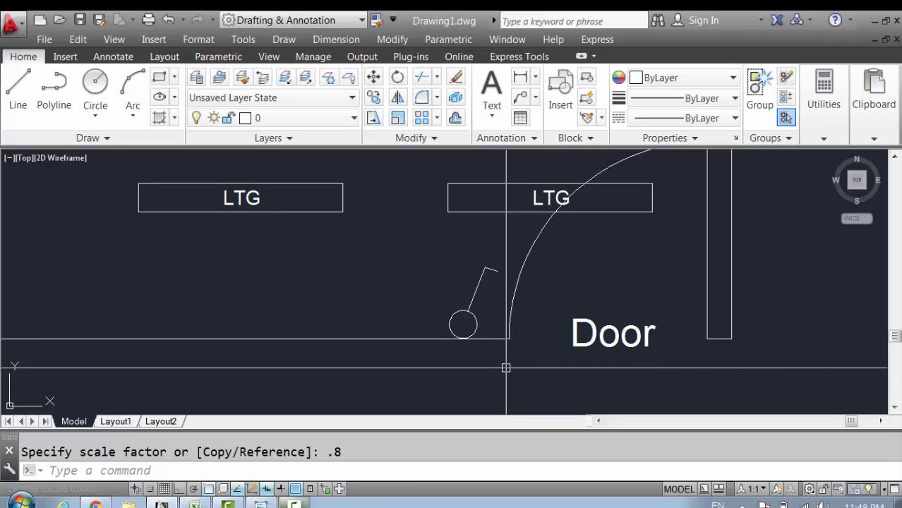
# - Scale the switch symbol by a further 0.8 from the same base point on the bottom wall
pyautogui.press('Return')
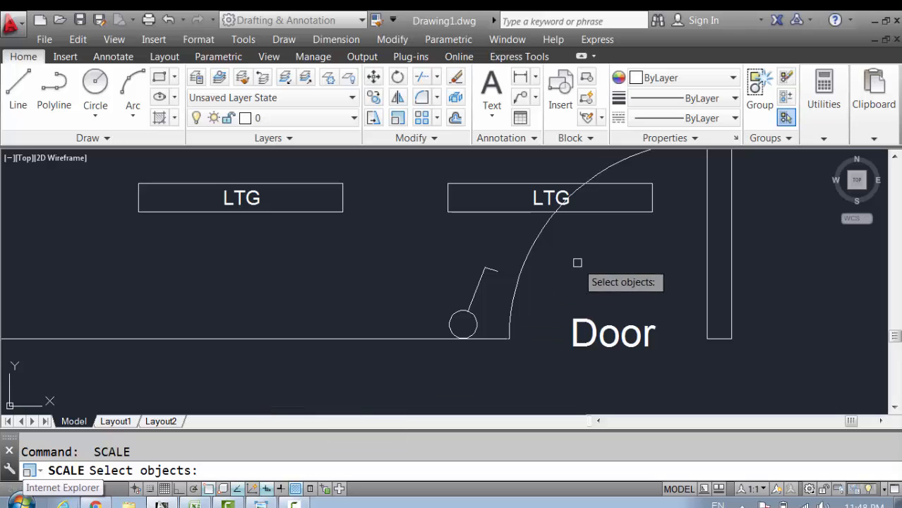
pyautogui.click(497, 322)
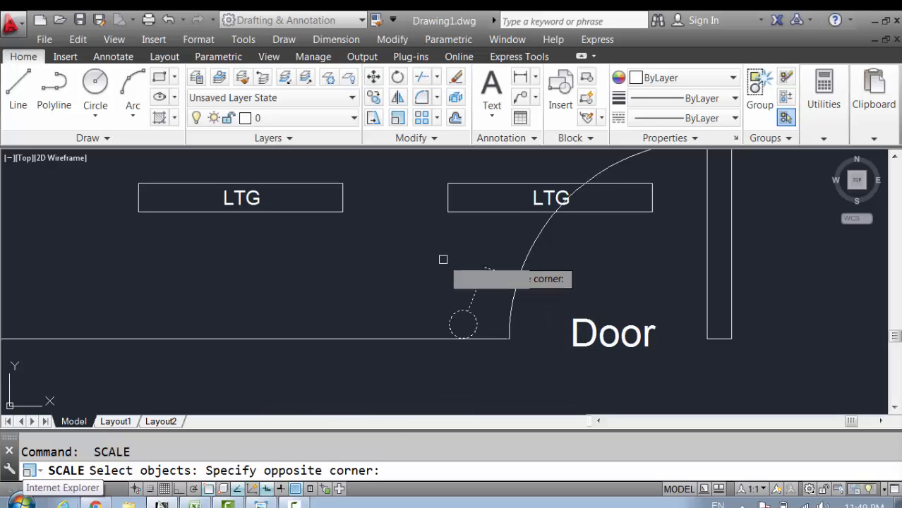
pyautogui.click(444, 258)
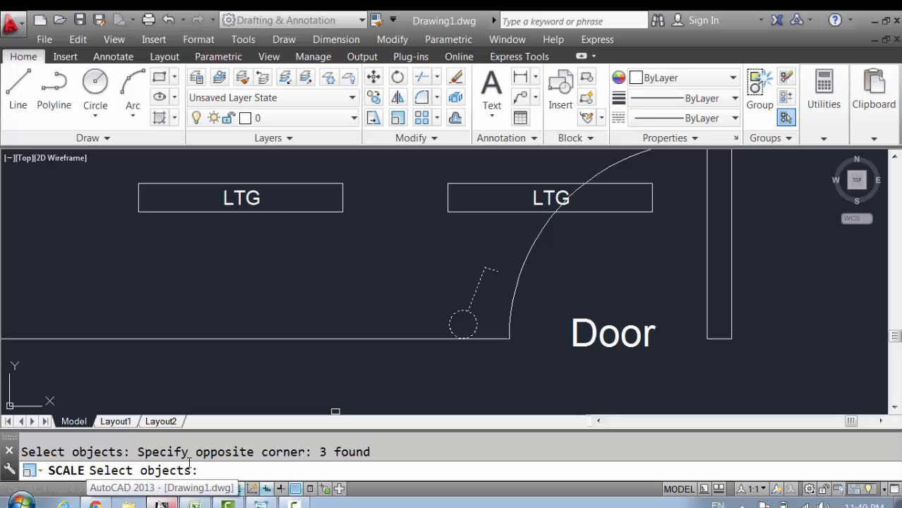
pyautogui.press('Return')
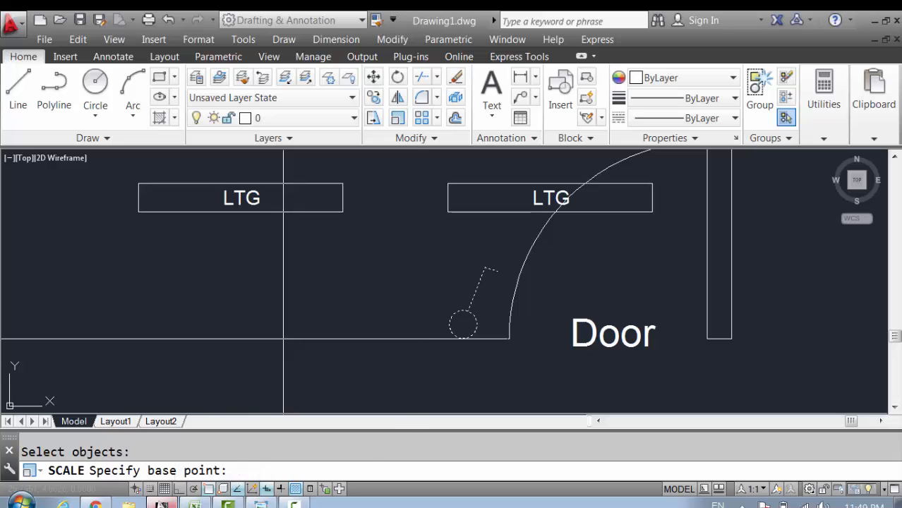
pyautogui.click(470, 344)
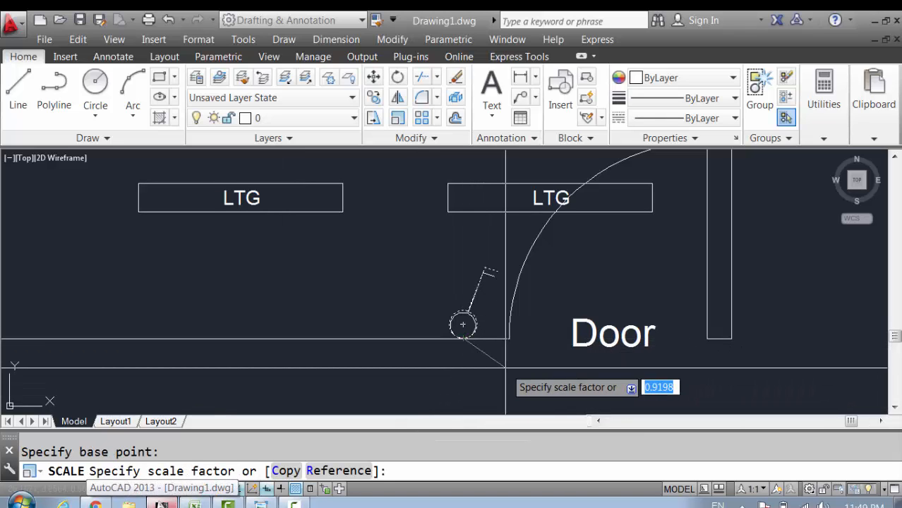
pyautogui.press('Return')
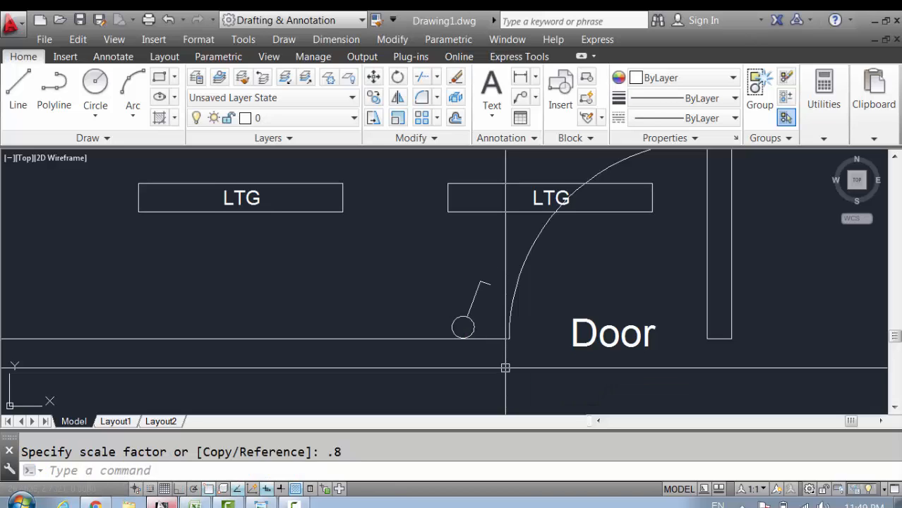
# - Move the switch symbol about 0.4 units horizontally to the right along the bottom wall, closer to the door, with Ortho on
pyautogui.scroll(2, 480, 314)
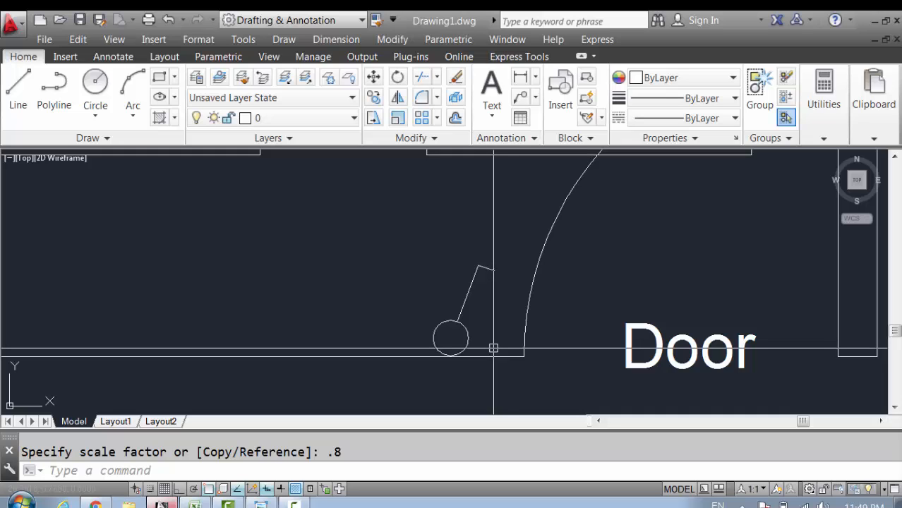
pyautogui.scroll(-3, 494, 347)
pyautogui.moveTo(499, 346); pyautogui.dragTo(582, 353, button='middle')
pyautogui.scroll(2, 616, 350)
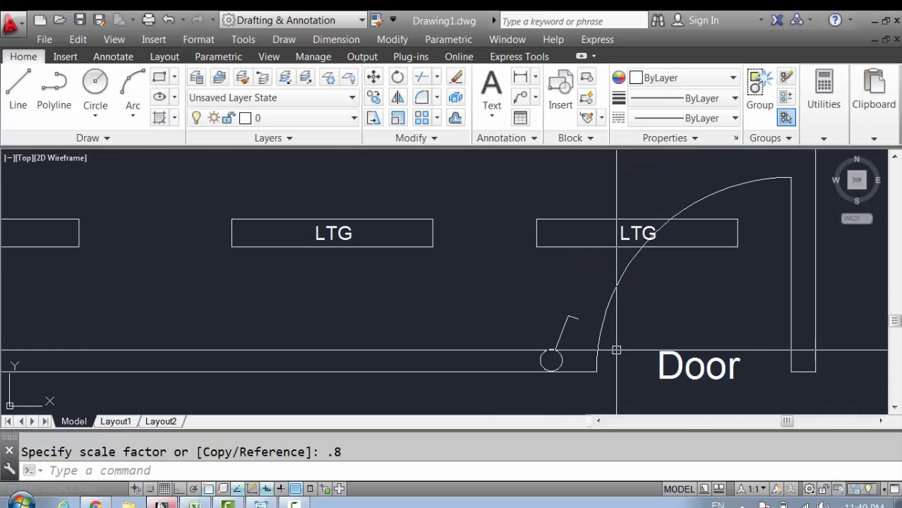
pyautogui.scroll(2, 569, 366)
pyautogui.click(598, 372)
pyautogui.click(505, 308)
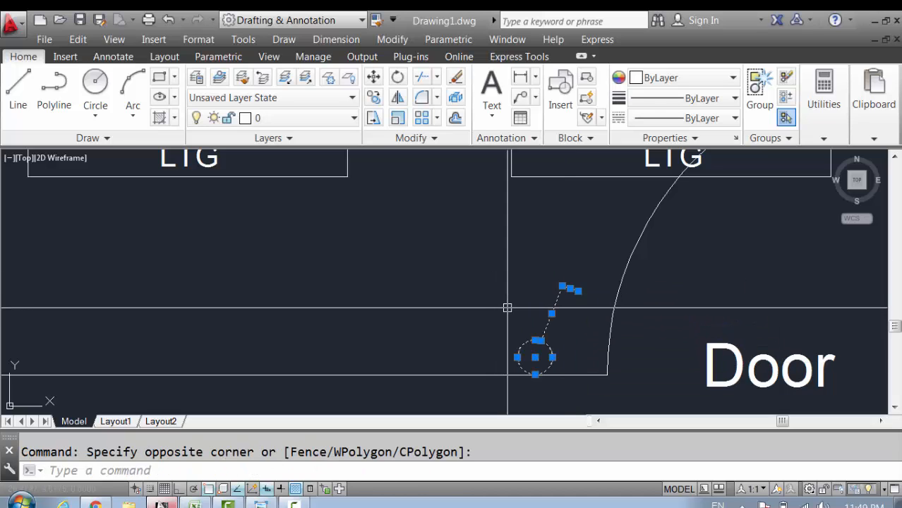
pyautogui.write('m')
pyautogui.press('Return')
pyautogui.click(414, 291)
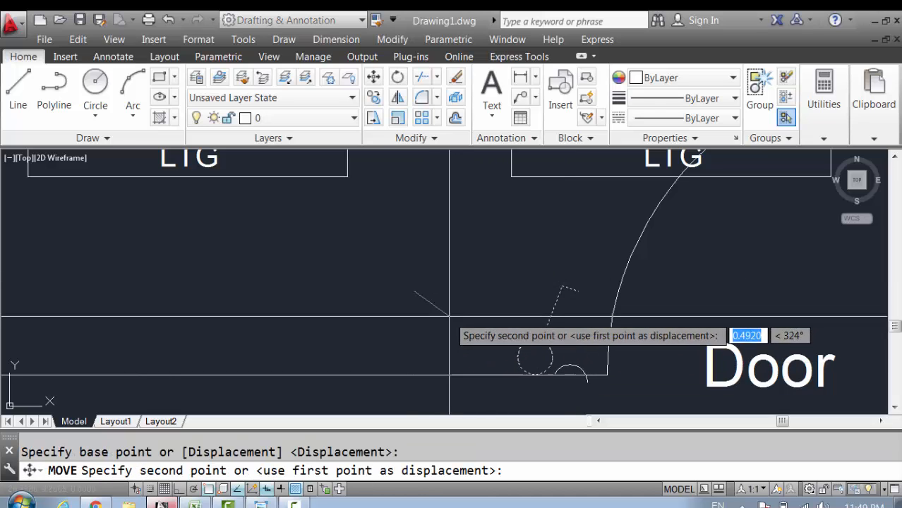
pyautogui.press('F8')
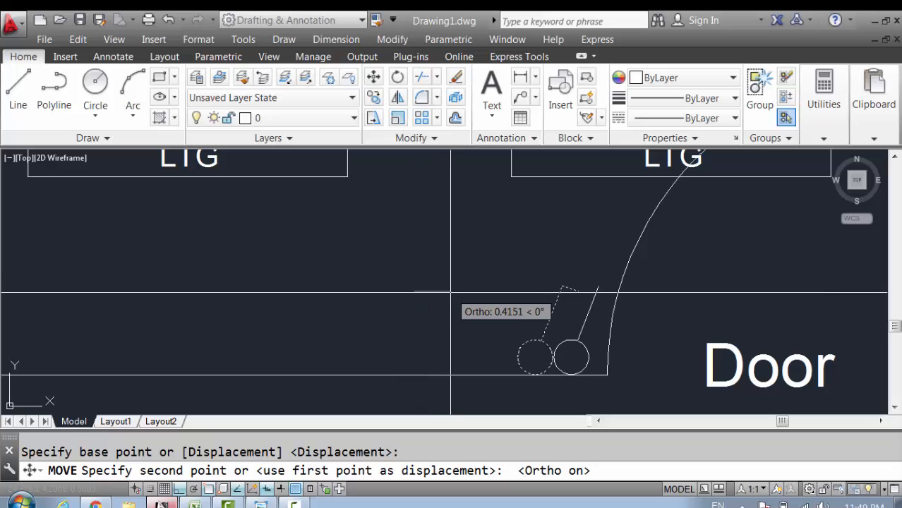
pyautogui.click(447, 292)
pyautogui.scroll(-3, 551, 346)
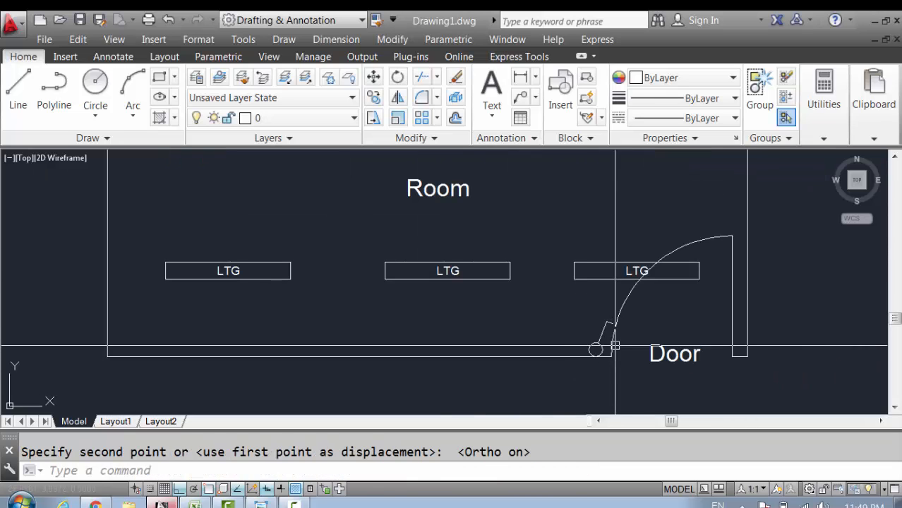
# - Check the half-round symbol on the sketch's bottom wall and draw a circle of about 0.46 radius centred on that wall, left of the switch
pyautogui.click(262, 504)
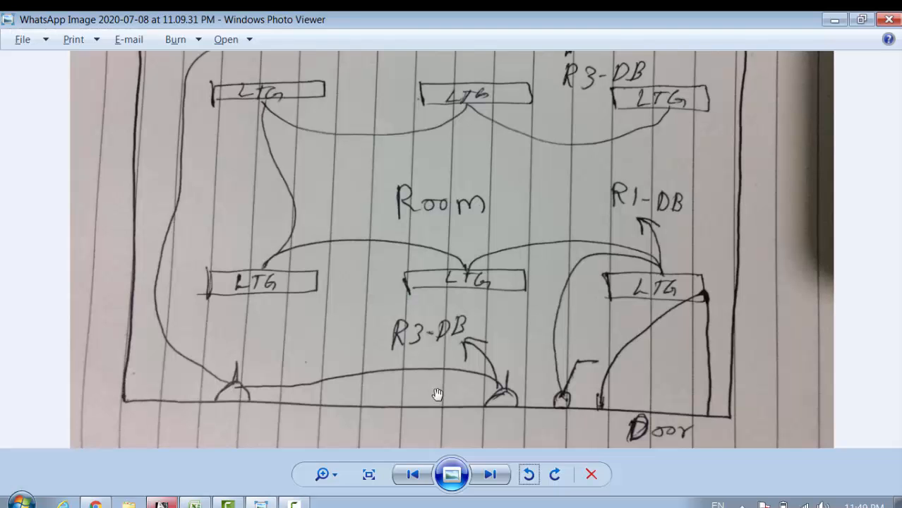
pyautogui.moveTo(497, 402); pyautogui.dragTo(517, 362)
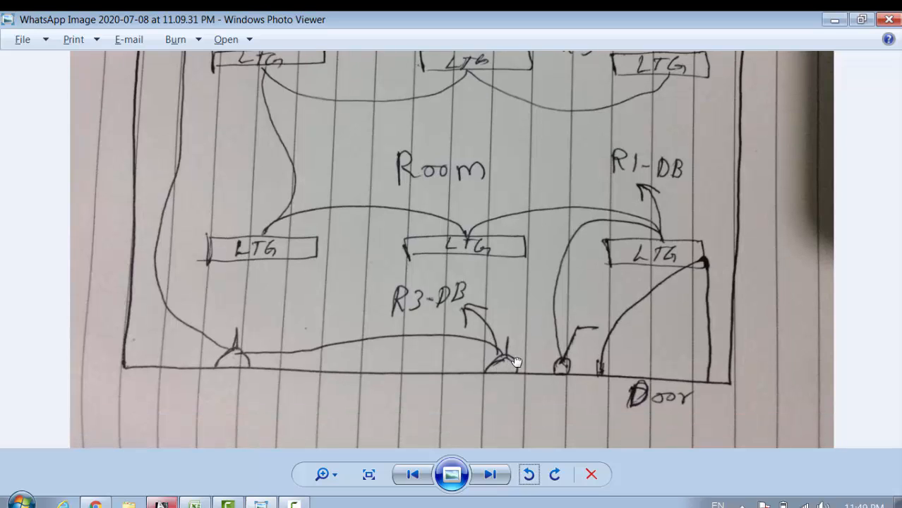
pyautogui.scroll(2, 516, 373)
pyautogui.scroll(-3, 498, 364)
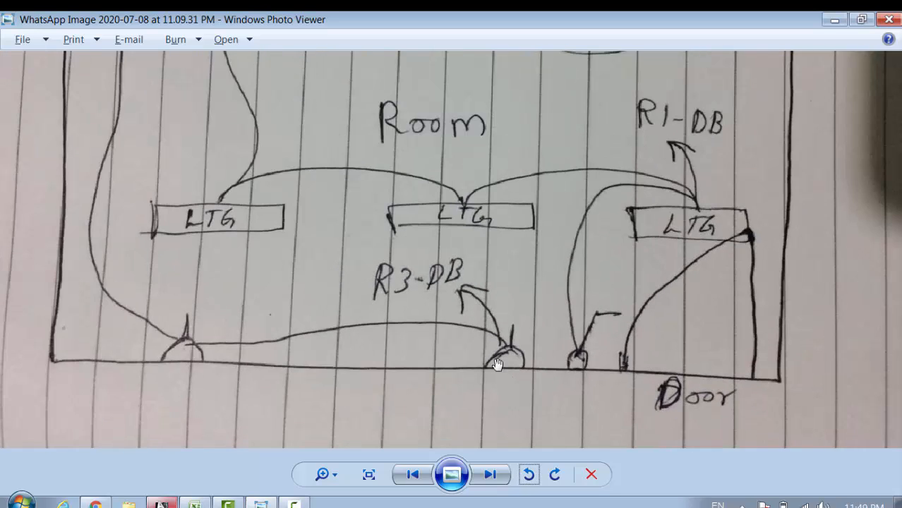
pyautogui.hotkey('alt', 'Tab')
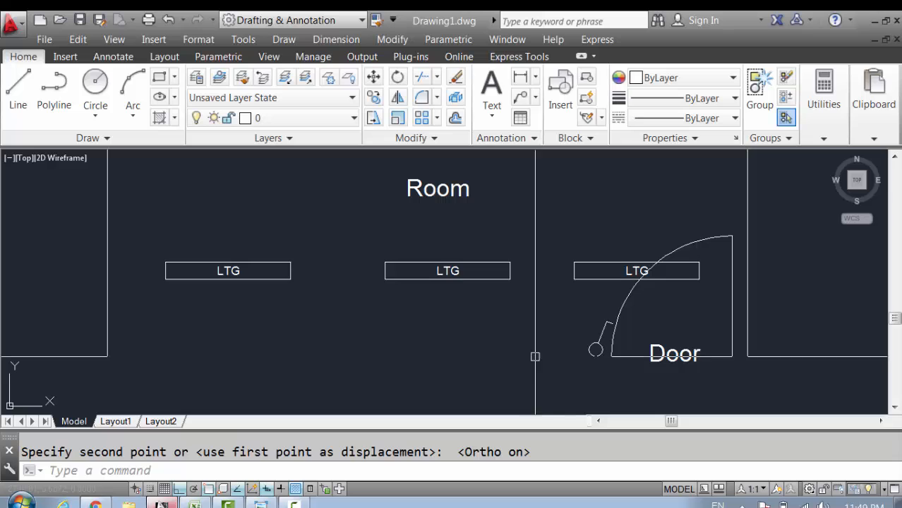
pyautogui.write('c')
pyautogui.press('Return')
pyautogui.scroll(4, 565, 360)
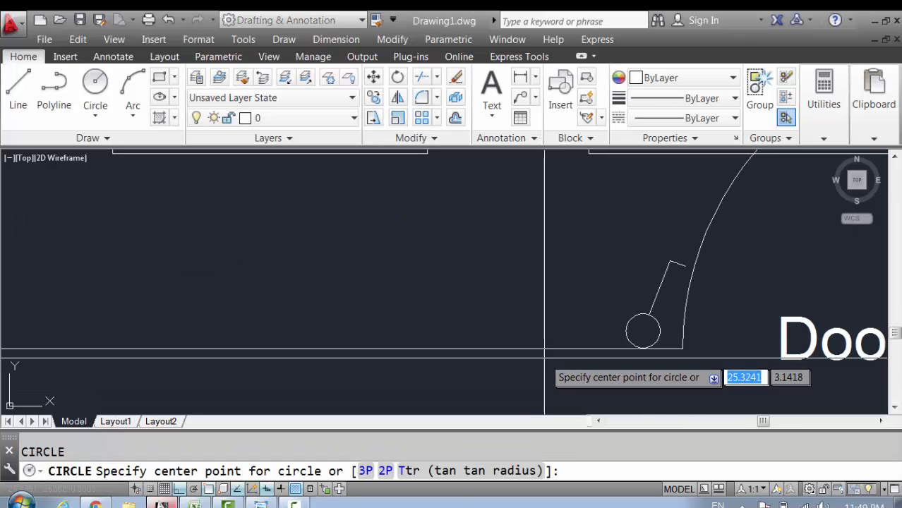
pyautogui.scroll(2, 545, 350)
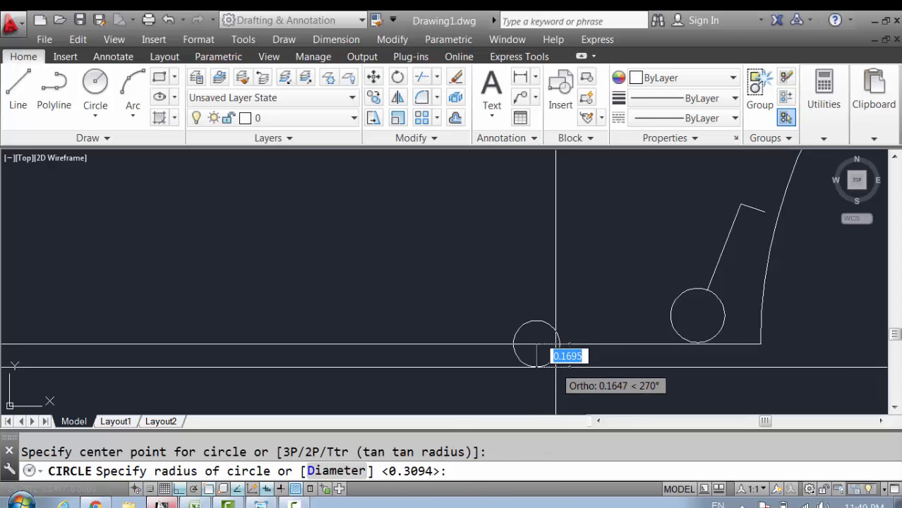
pyautogui.click(600, 375)
# - Compare the circle with the sketch and shrink it to a radius of about 0.36, keeping its centre on the bottom wall
pyautogui.hotkey('alt', 'Tab')
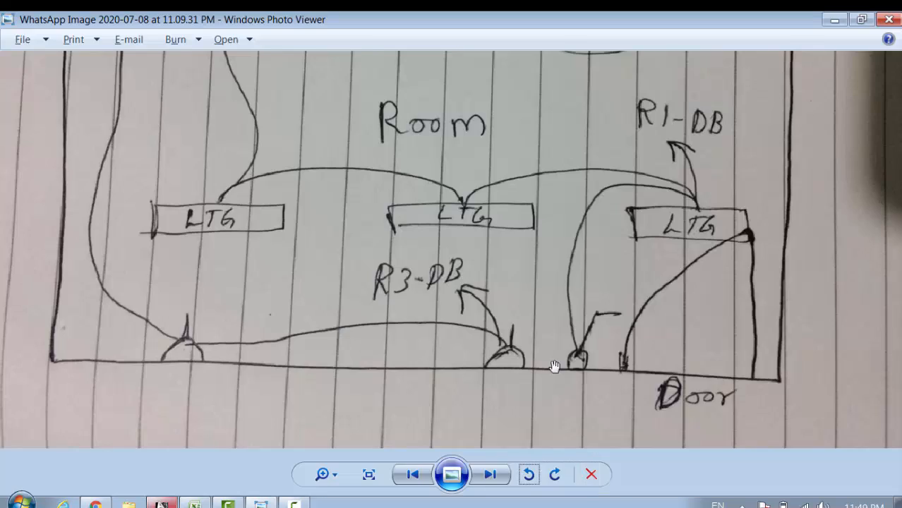
pyautogui.hotkey('alt', 'Tab')
pyautogui.click(562, 404)
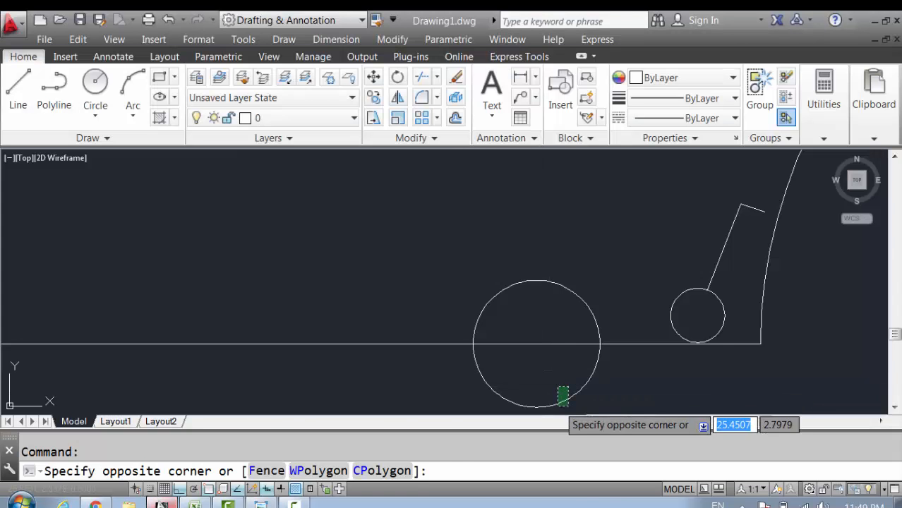
pyautogui.click(557, 354)
pyautogui.click(537, 280)
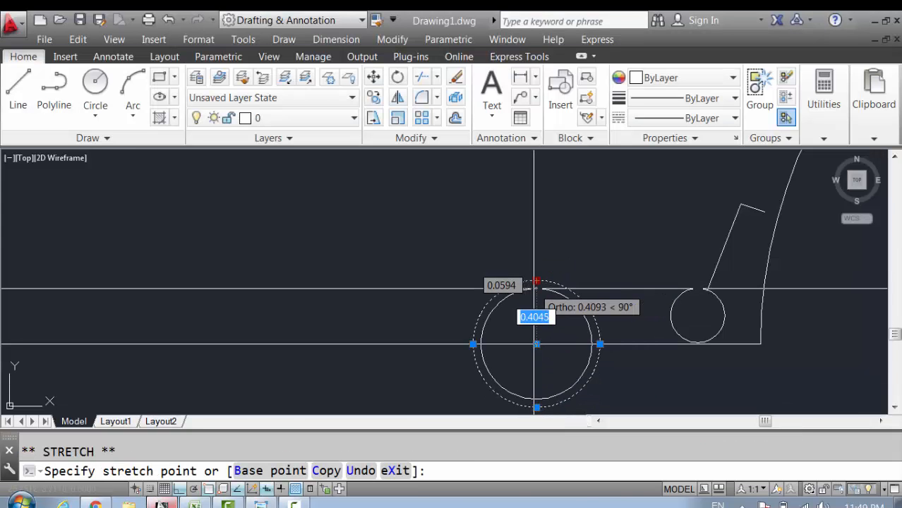
pyautogui.scroll(4, 535, 295)
pyautogui.click(534, 296)
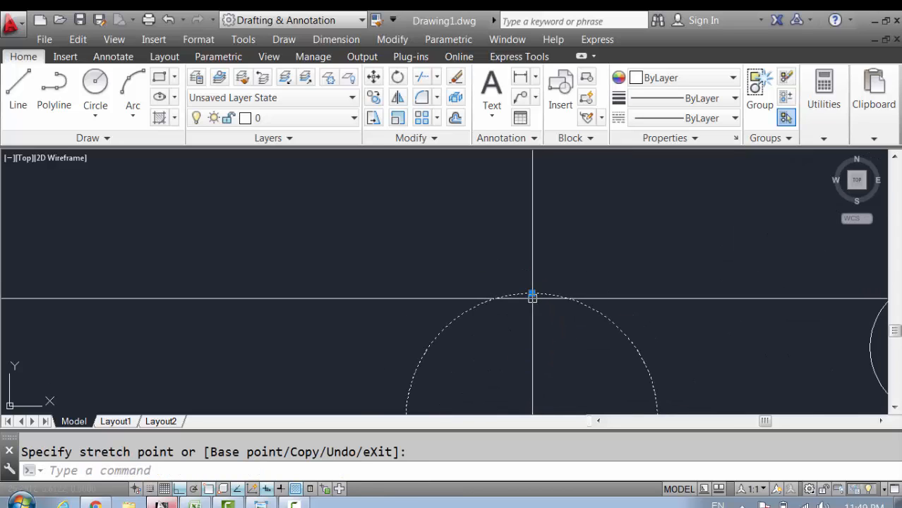
pyautogui.scroll(-8, 551, 325)
pyautogui.press('Escape')
pyautogui.scroll(4, 544, 316)
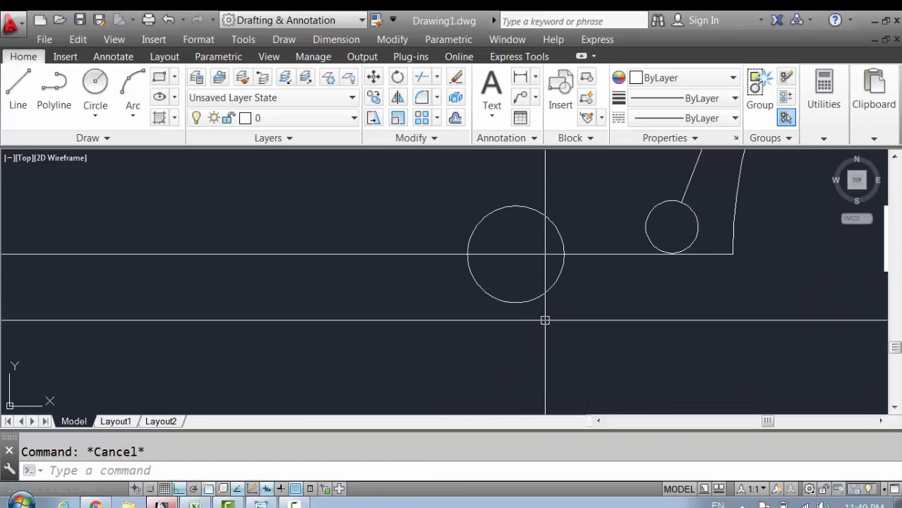
pyautogui.scroll(3, 517, 304)
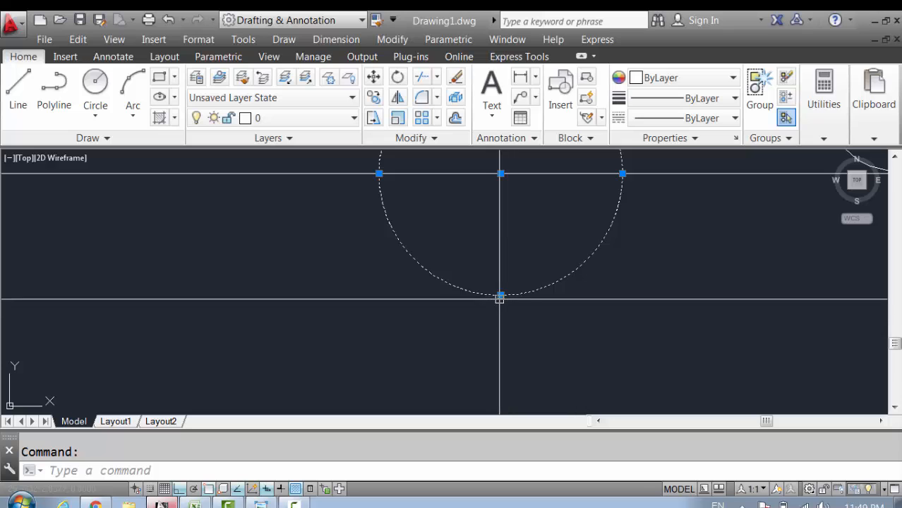
pyautogui.click(500, 295)
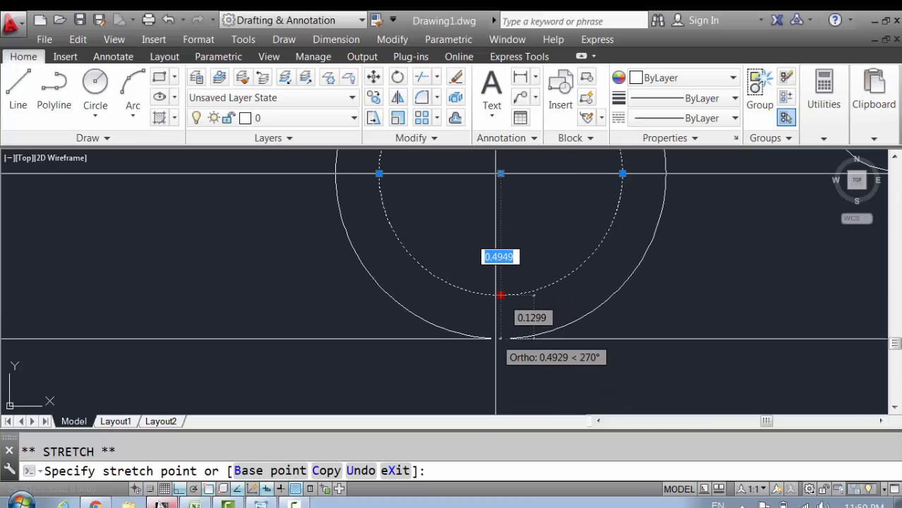
pyautogui.press('Escape')
pyautogui.press('Escape')
pyautogui.scroll(-2, 506, 314)
pyautogui.moveTo(514, 309); pyautogui.dragTo(495, 366, button='middle')
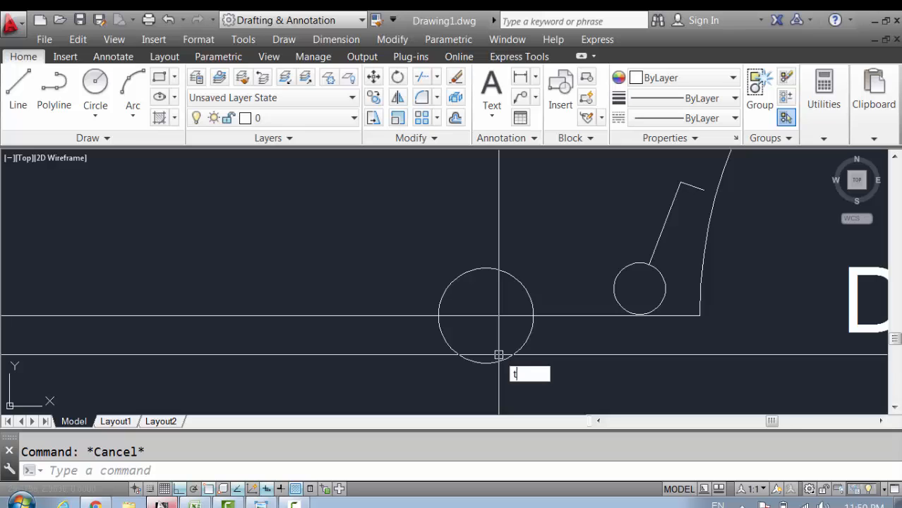
# - Trim away the lower half of the circle below the bottom wall line to leave a semicircle
pyautogui.press('Return')
pyautogui.press('Return')
pyautogui.click(508, 356)
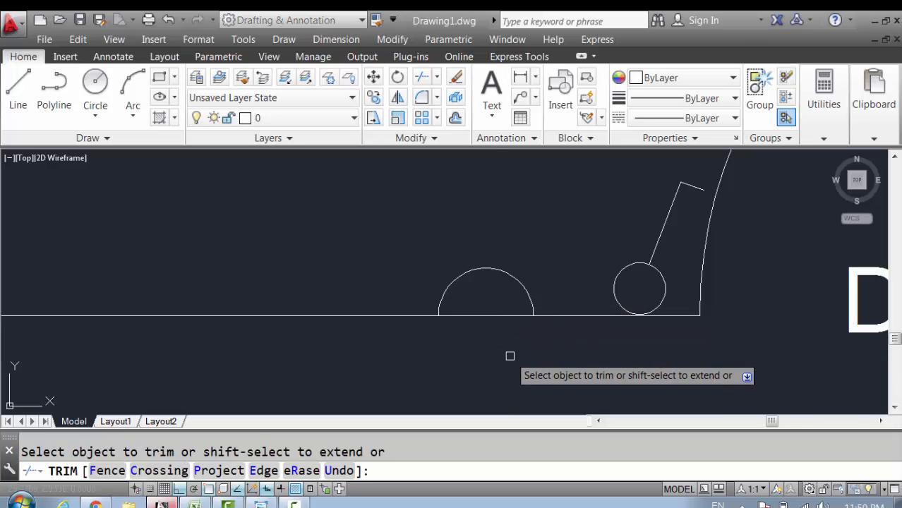
pyautogui.press('Escape')
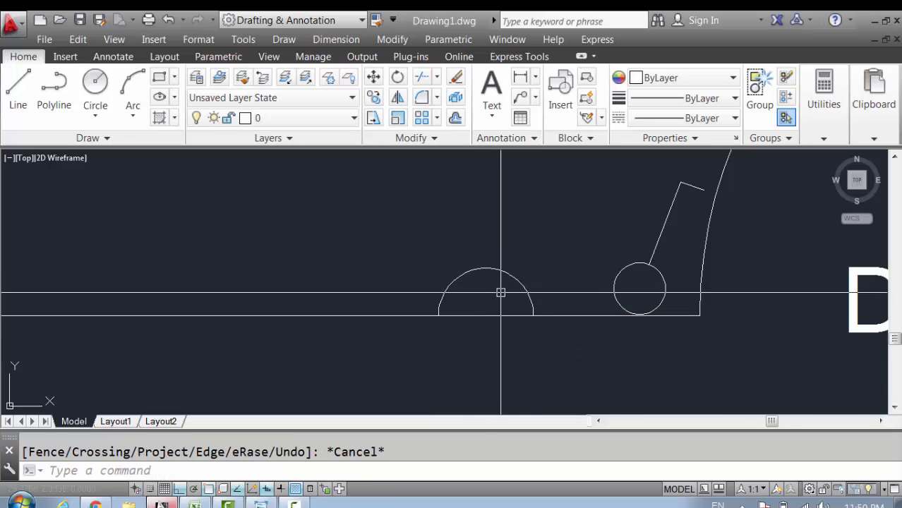
# - Check the hand-drawn sketch in Windows Photo Viewer and draw a short vertical line upward from the top of the semicircle
pyautogui.hotkey('alt', 'Tab')
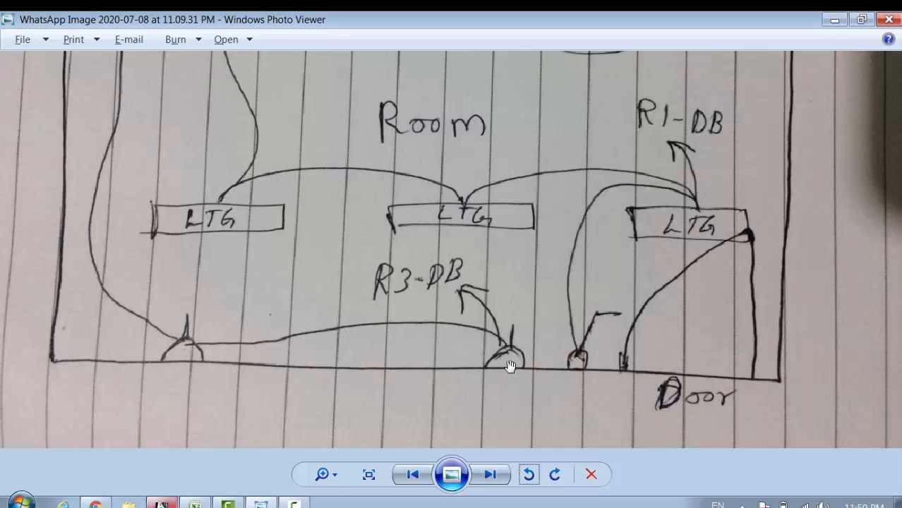
pyautogui.hotkey('alt', 'Tab')
pyautogui.write('l')
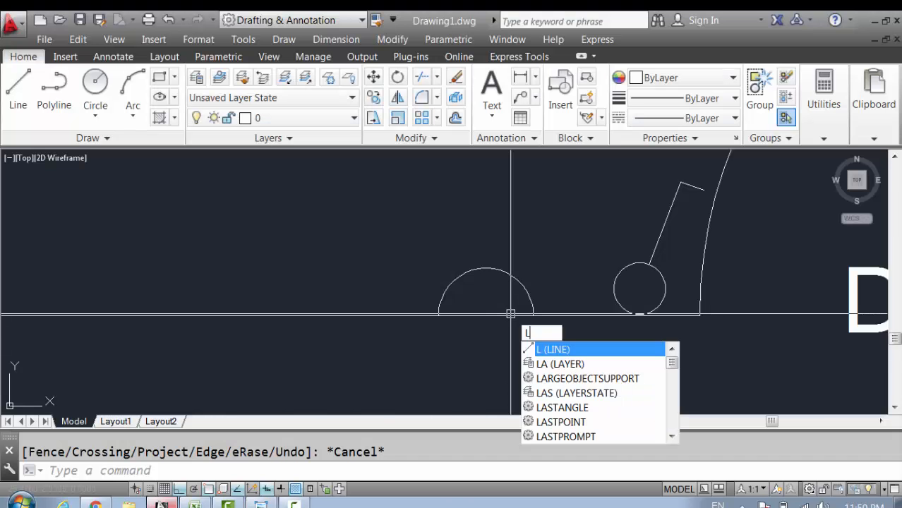
pyautogui.press('Return')
pyautogui.click(487, 269)
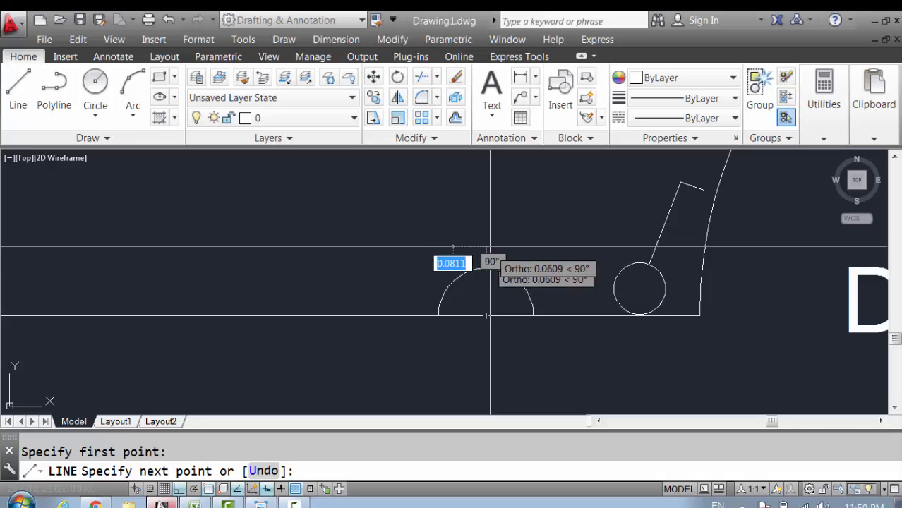
pyautogui.press('Escape')
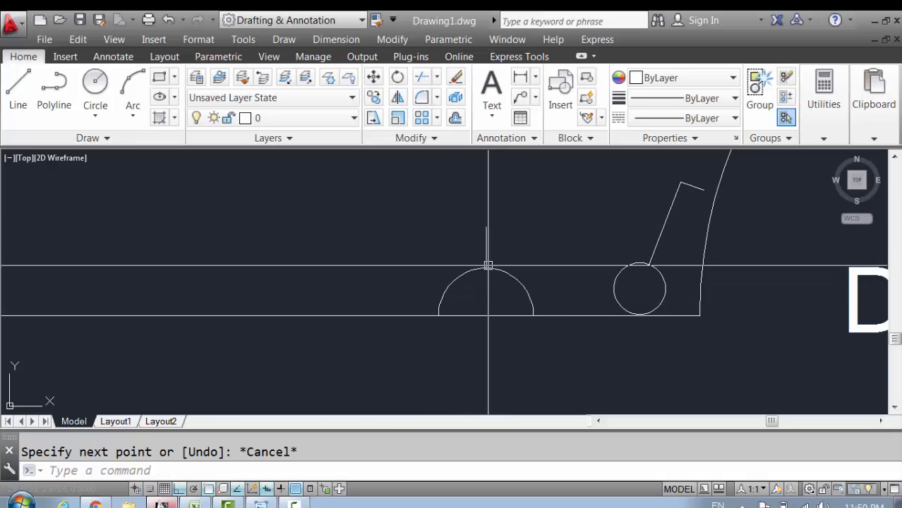
pyautogui.press('Return')
pyautogui.press('Escape')
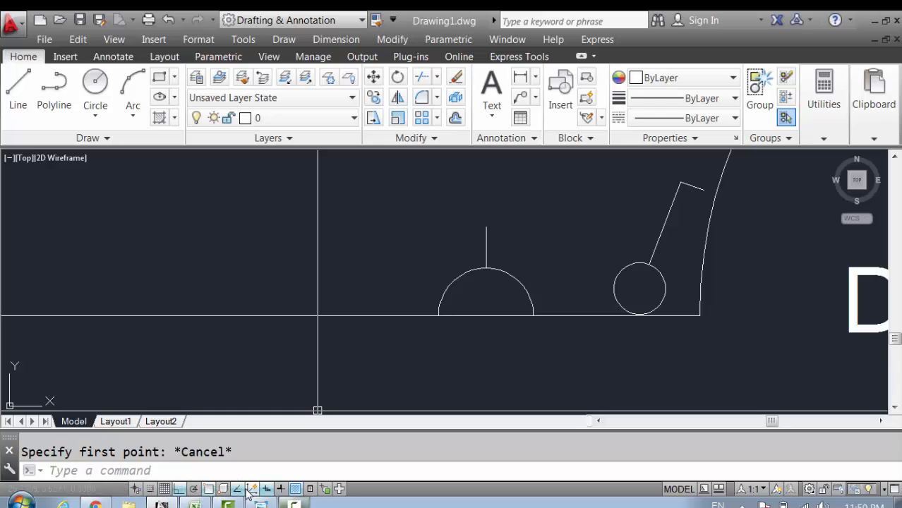
# - Review the object snap modes in the drafting settings and accept them
pyautogui.rightClick(165, 495)
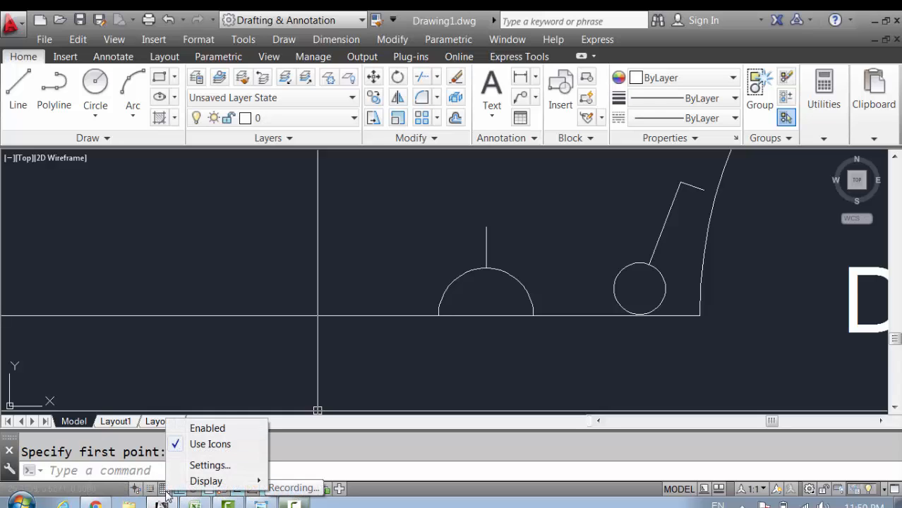
pyautogui.click(212, 468)
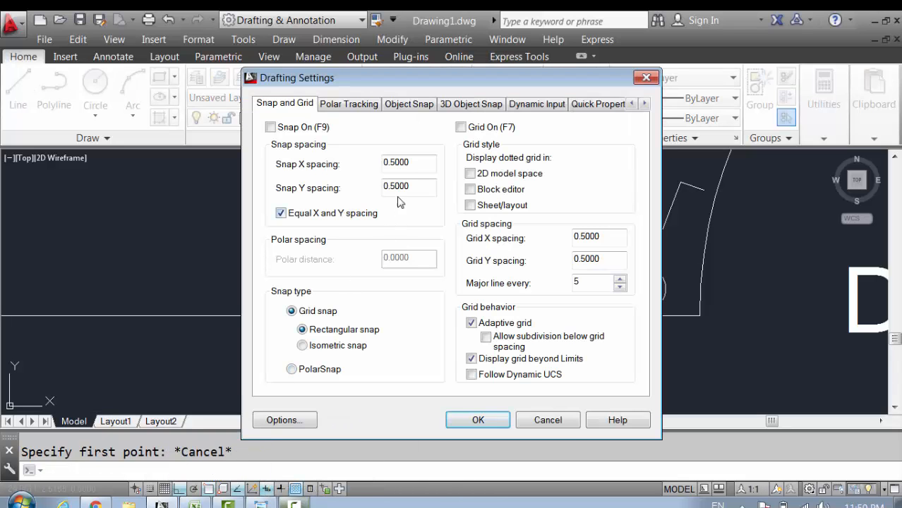
pyautogui.click(408, 104)
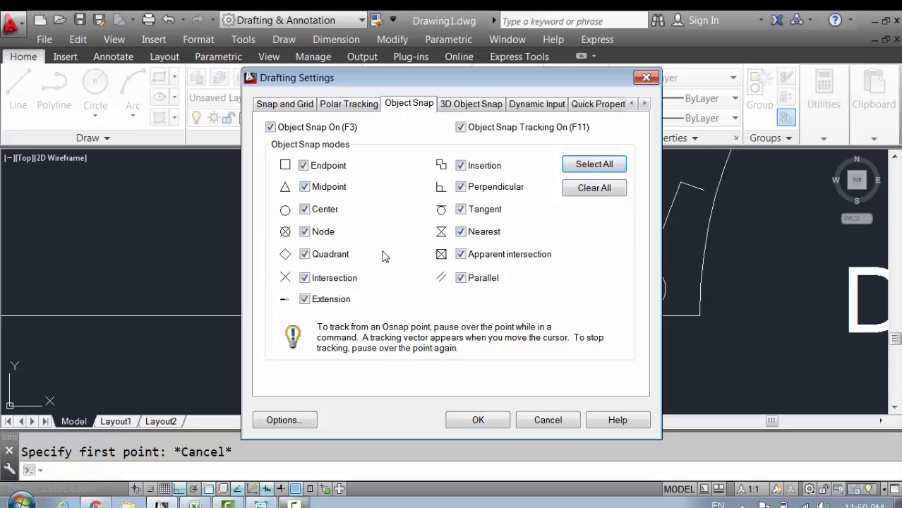
pyautogui.click(478, 420)
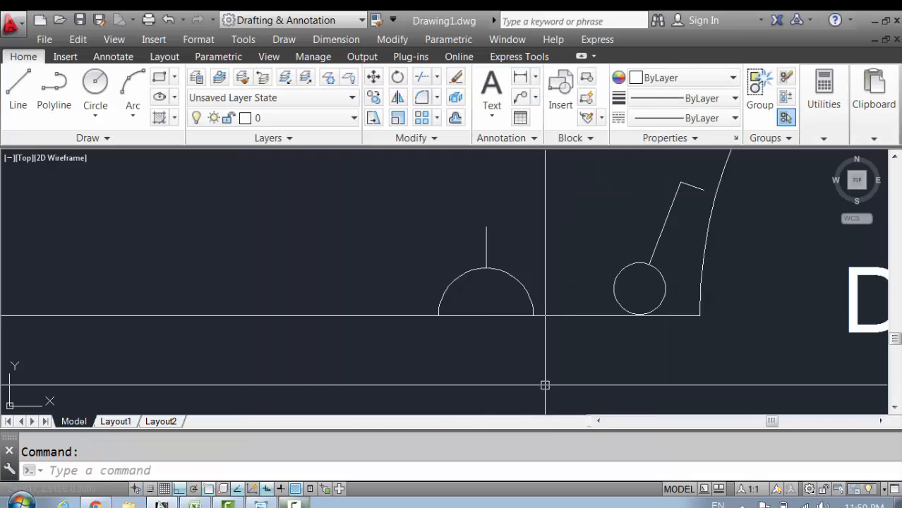
pyautogui.write('l')
pyautogui.press('Return')
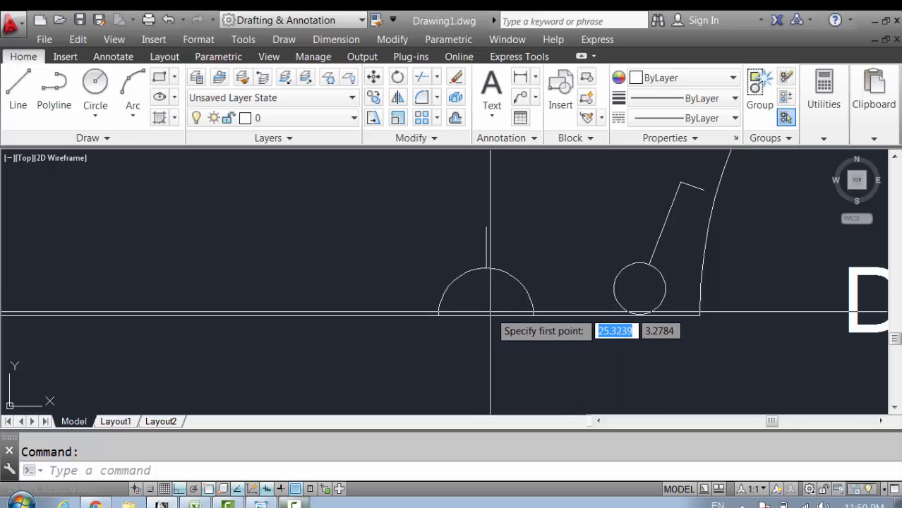
pyautogui.press('Escape')
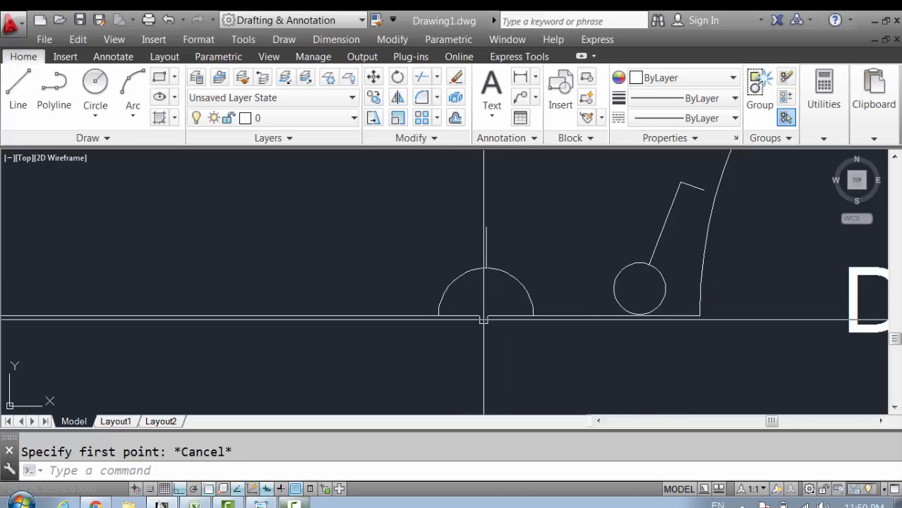
pyautogui.press('Return')
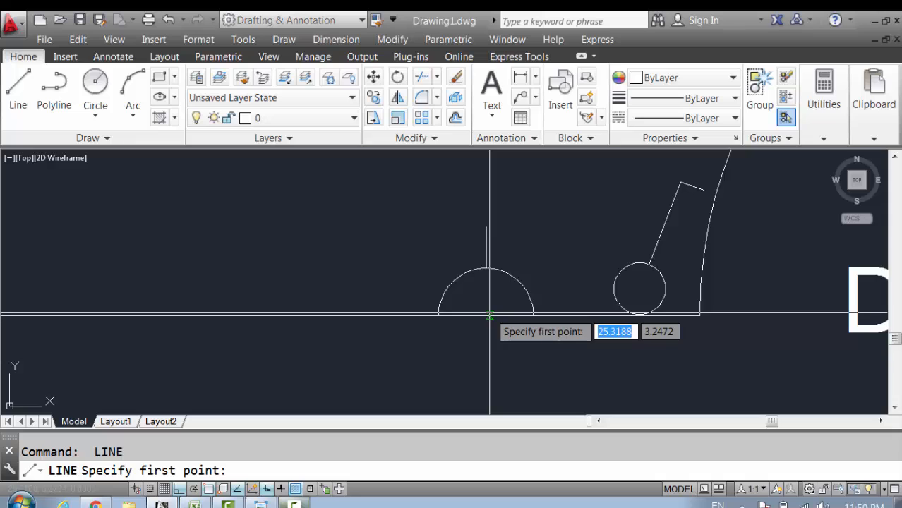
pyautogui.press('Escape')
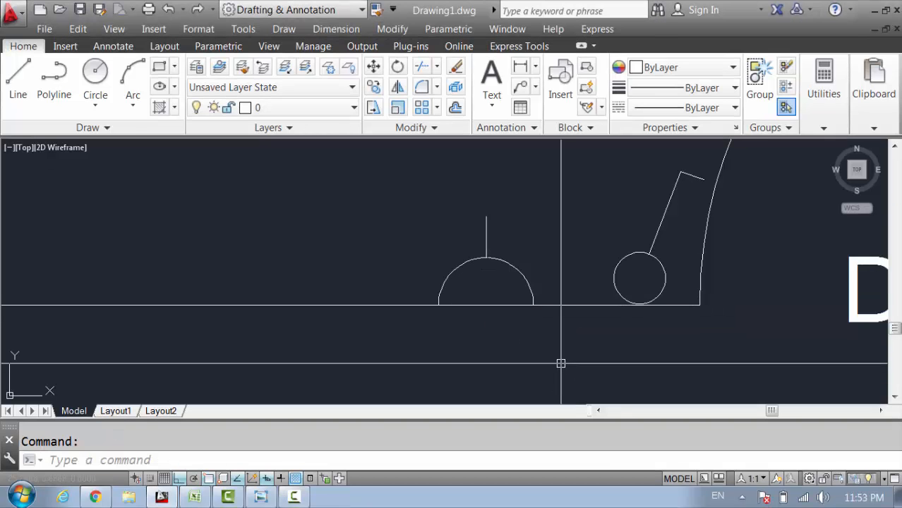
# - Examine the socket and switch symbols beside the door and the lower row of LTG fixtures
pyautogui.scroll(-5, 535, 338)
pyautogui.moveTo(534, 325); pyautogui.dragTo(560, 326, button='middle')
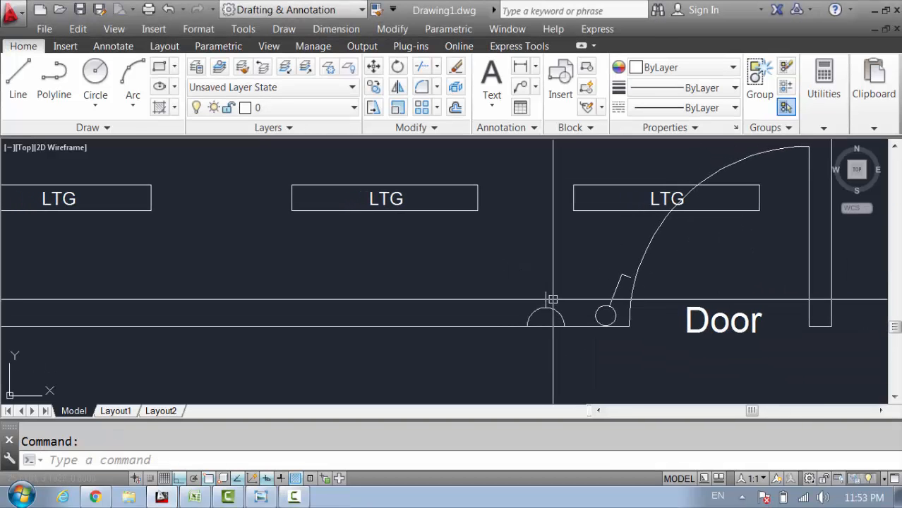
pyautogui.scroll(4, 511, 305)
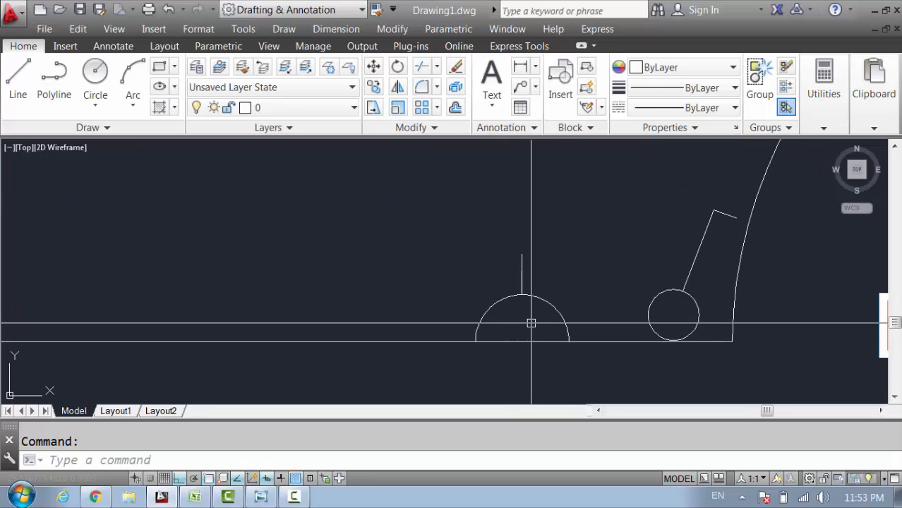
pyautogui.scroll(-3, 565, 327)
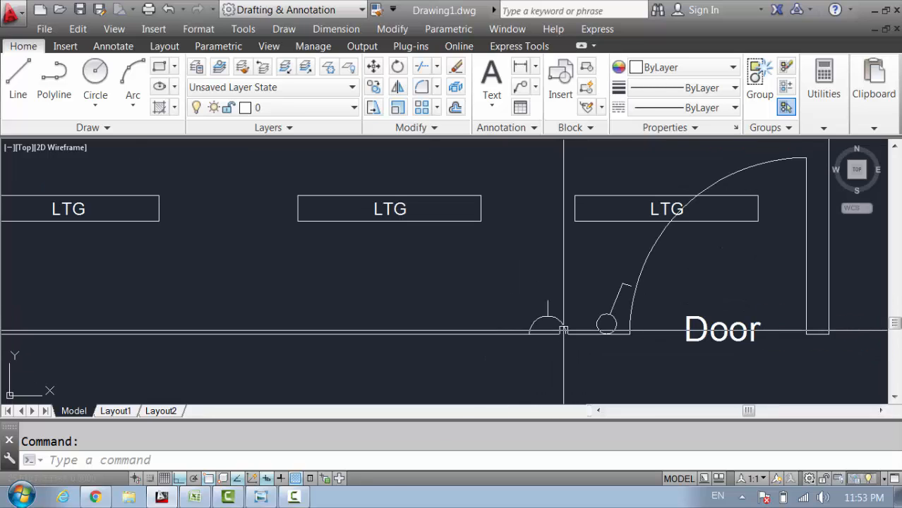
pyautogui.scroll(2, 600, 323)
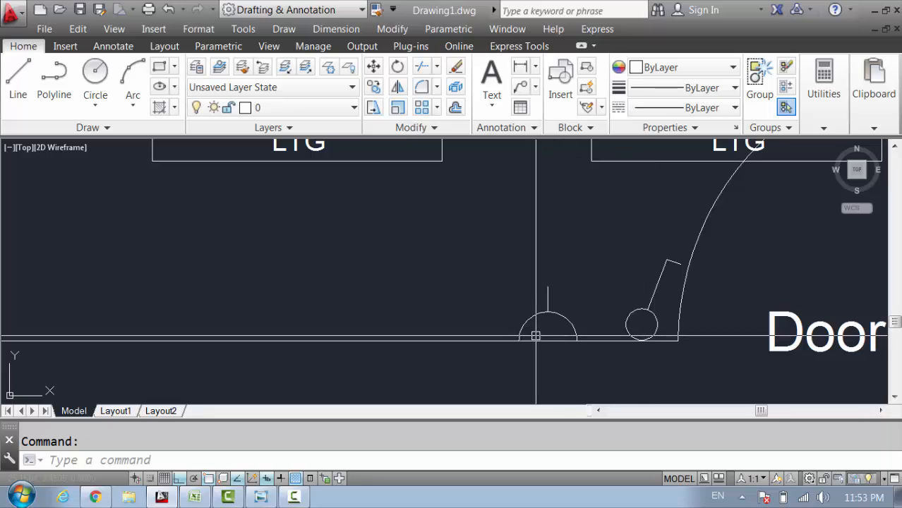
pyautogui.scroll(-4, 586, 354)
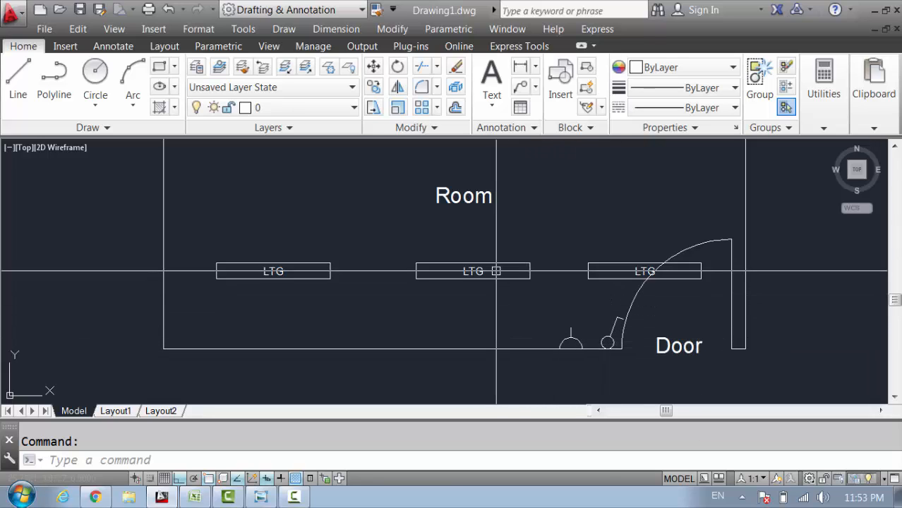
pyautogui.scroll(4, 489, 269)
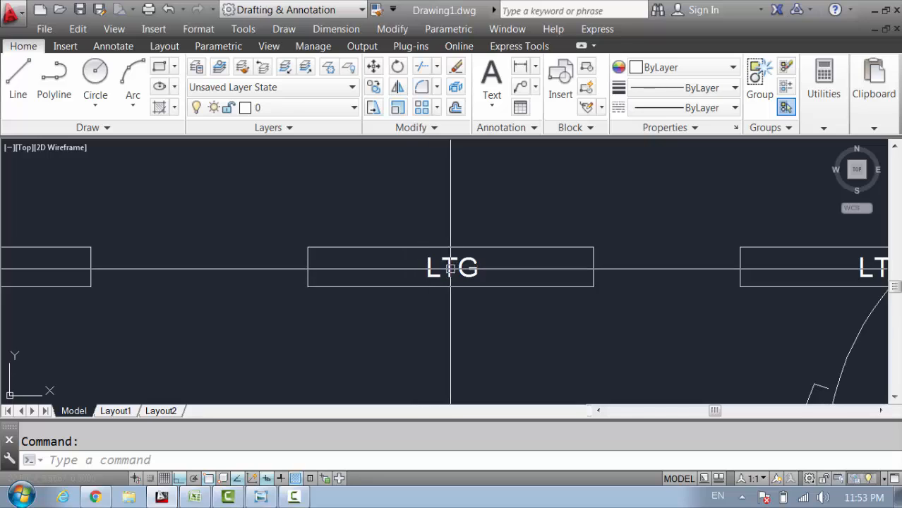
pyautogui.scroll(-5, 480, 275)
pyautogui.scroll(2, 501, 279)
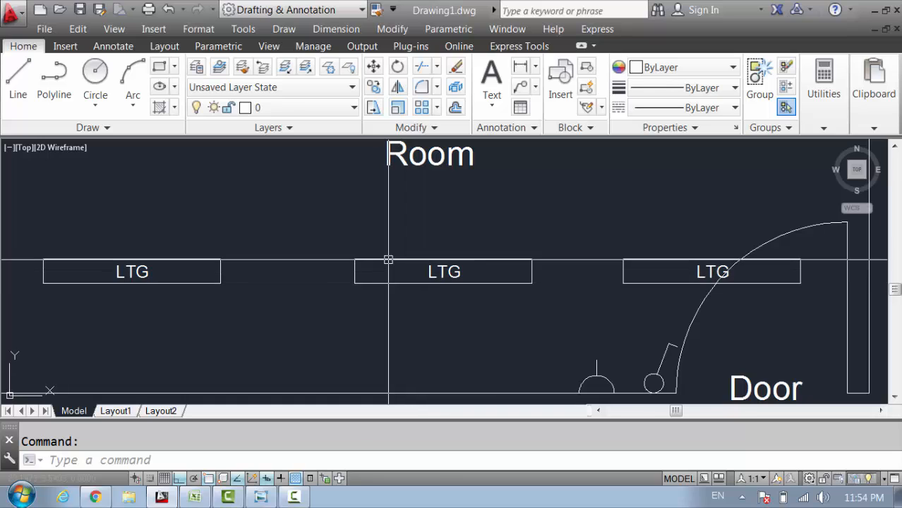
# - Draw a trial rectangle about 1.2 by 1.05 units below the lower middle LTG fixture and erase it
pyautogui.write('re')
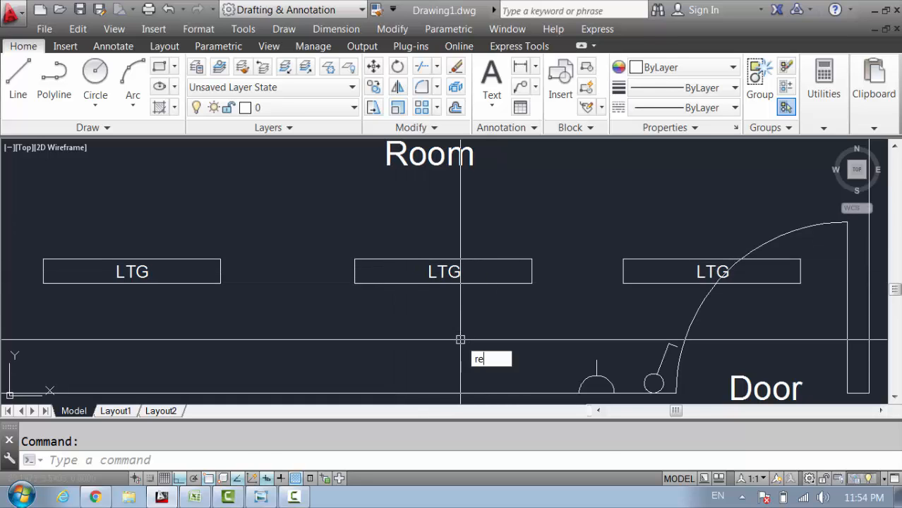
pyautogui.write('c')
pyautogui.press('Return')
pyautogui.click(412, 299)
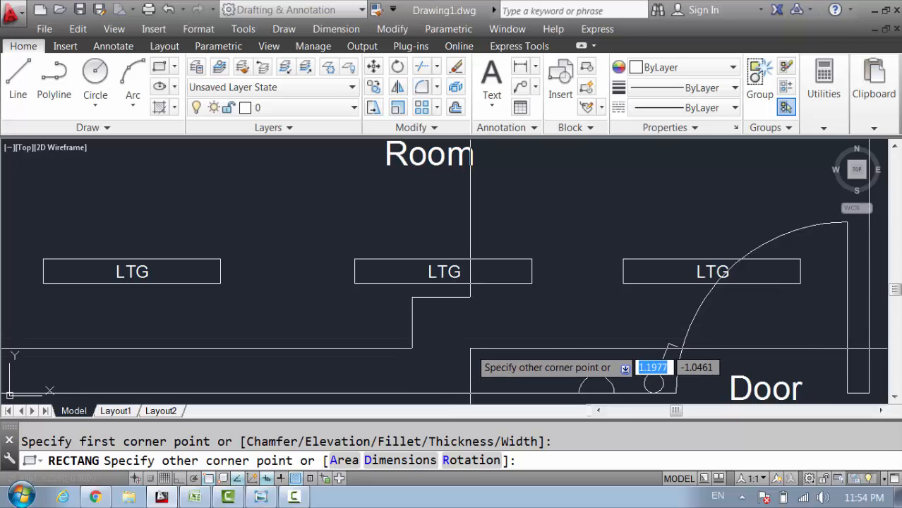
pyautogui.click(471, 348)
pyautogui.click(462, 347)
pyautogui.write('e')
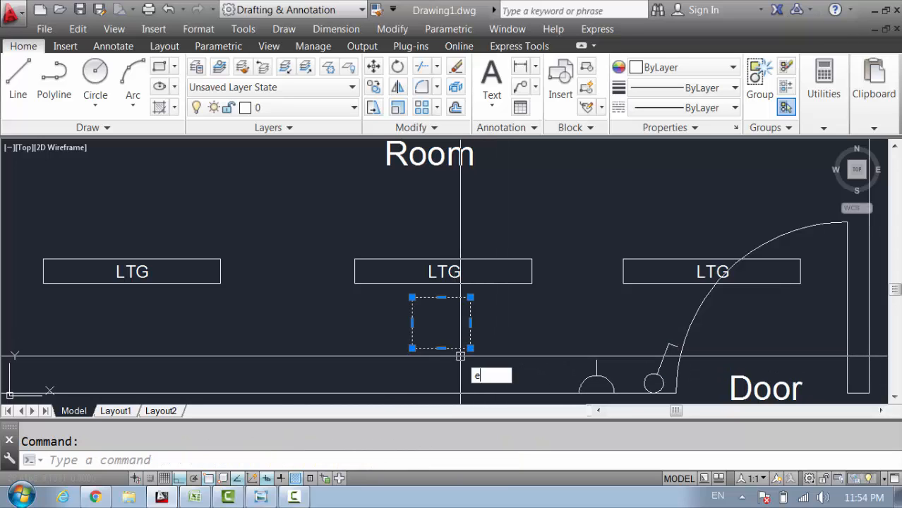
pyautogui.press('Return')
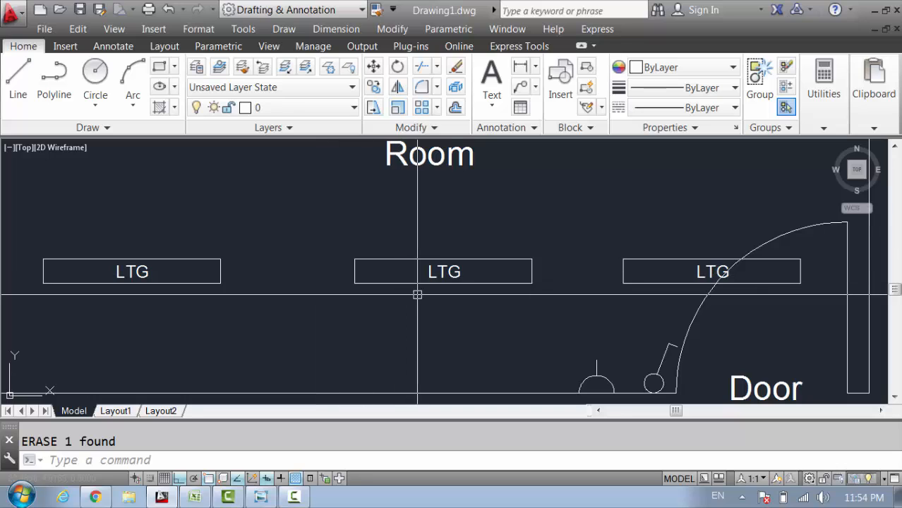
# - Check the socket positions along the bottom wall in the hand-drawn sketch in Windows Photo Viewer and return to AutoCAD
pyautogui.scroll(-4, 451, 292)
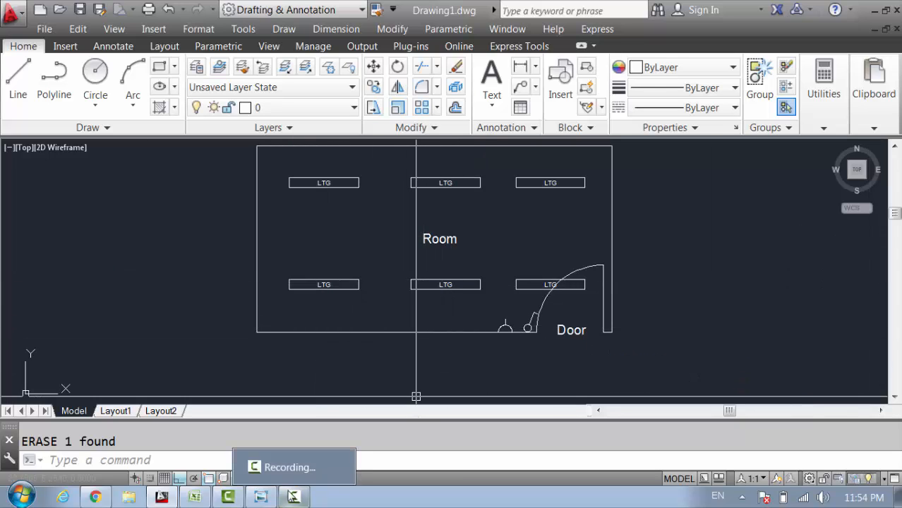
pyautogui.click(257, 489)
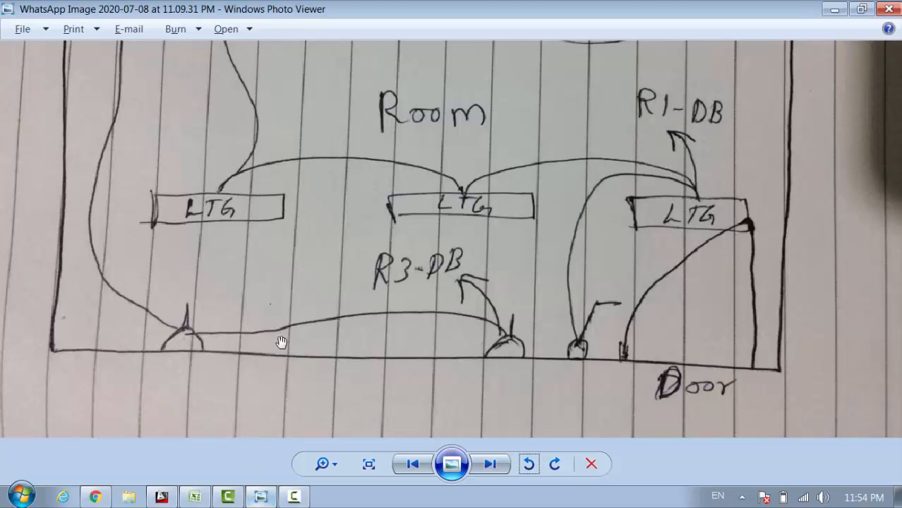
pyautogui.moveTo(281, 343); pyautogui.dragTo(352, 347)
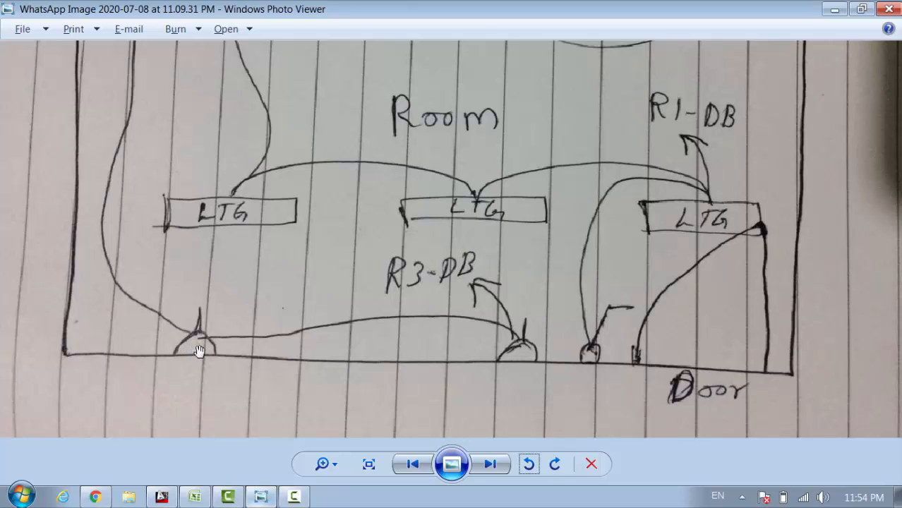
pyautogui.hotkey('alt', 'Tab')
# - Copy the socket symbol beside the switch horizontally along the bottom wall to below the lower left LTG fixture
pyautogui.scroll(3, 524, 338)
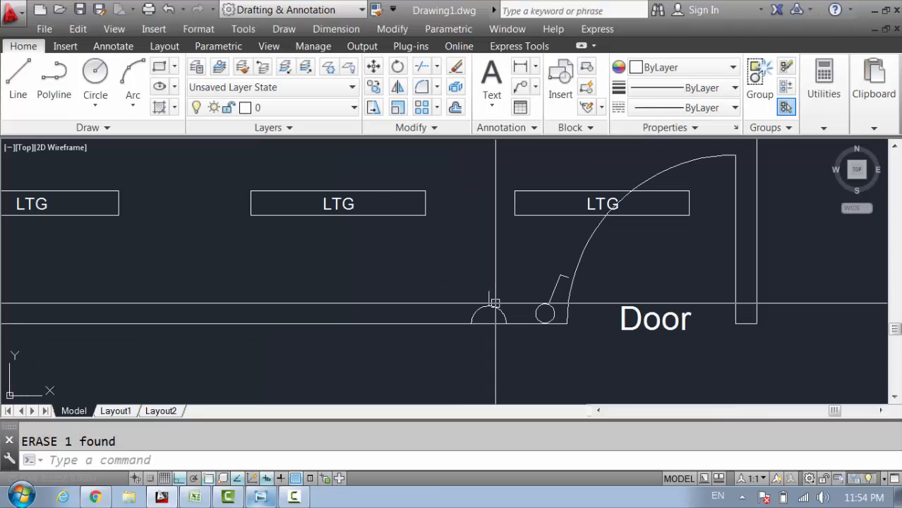
pyautogui.click(468, 263)
pyautogui.click(539, 340)
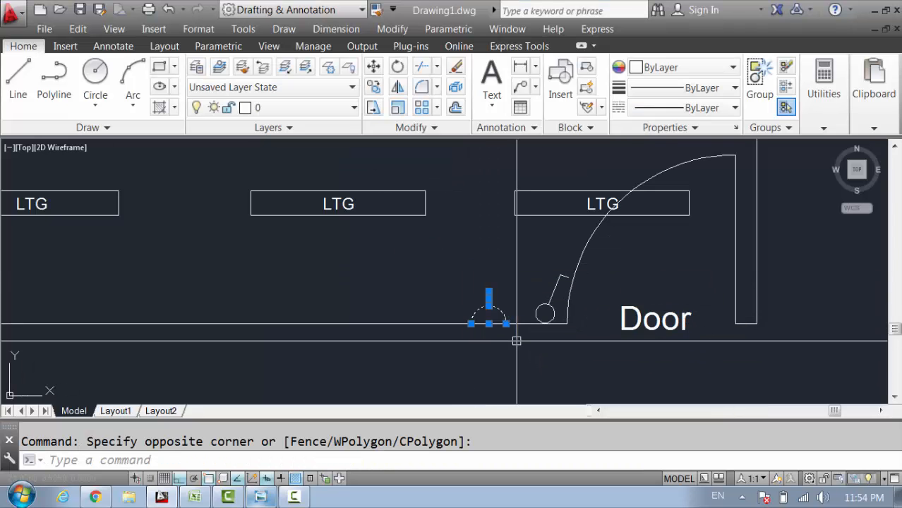
pyautogui.write('c')
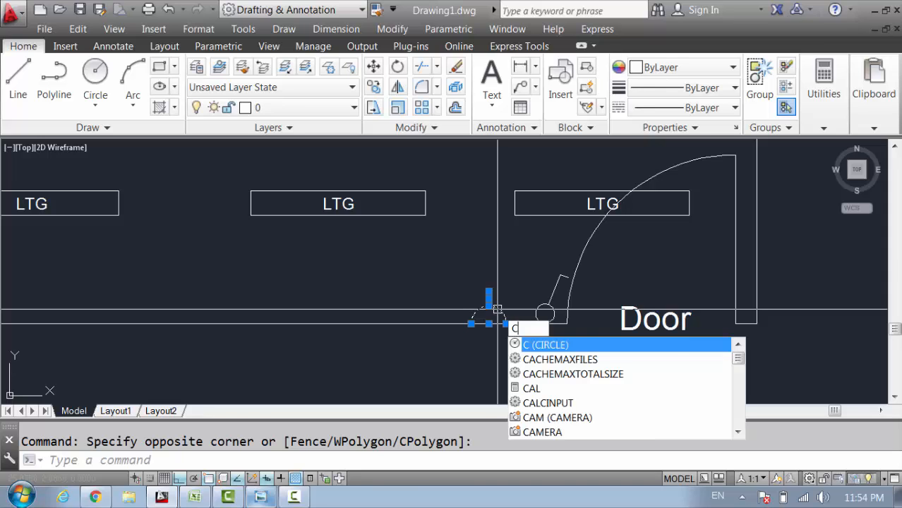
pyautogui.write('o')
pyautogui.press('Return')
pyautogui.click(450, 275)
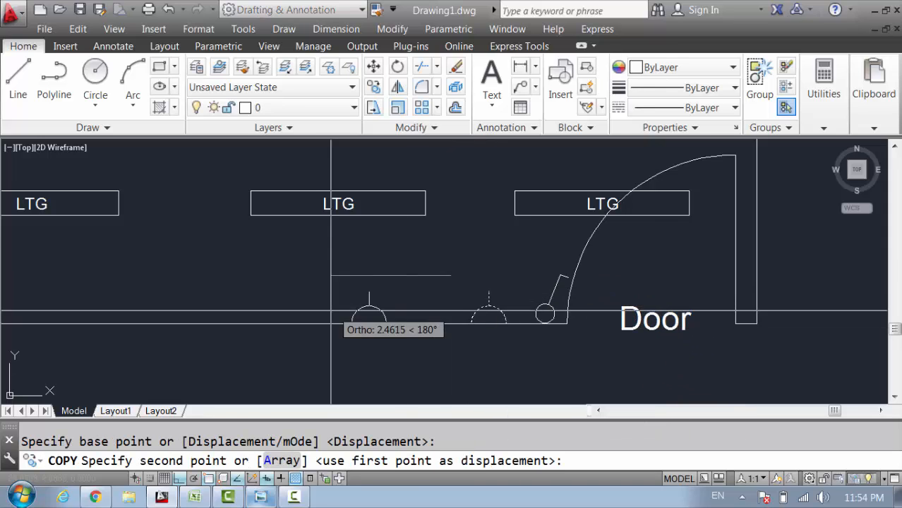
pyautogui.moveTo(272, 302); pyautogui.dragTo(540, 319, button='middle')
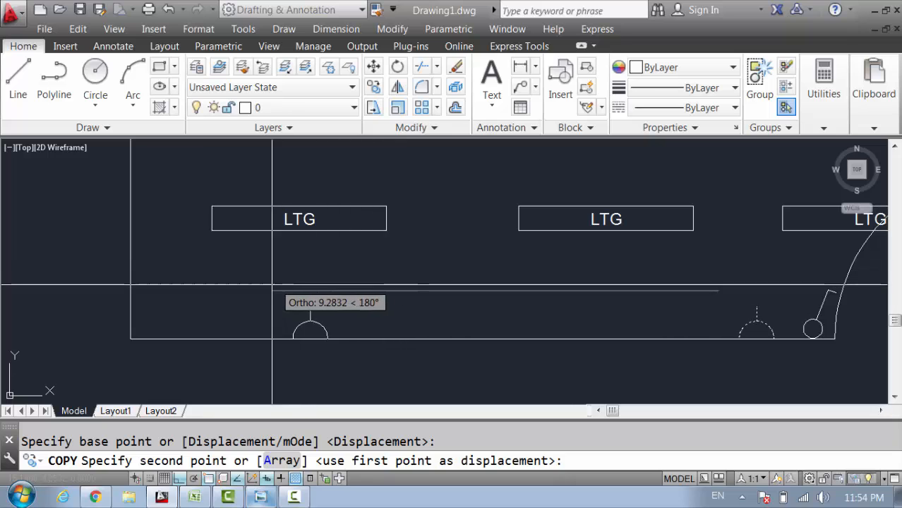
pyautogui.hotkey('alt', 'Tab')
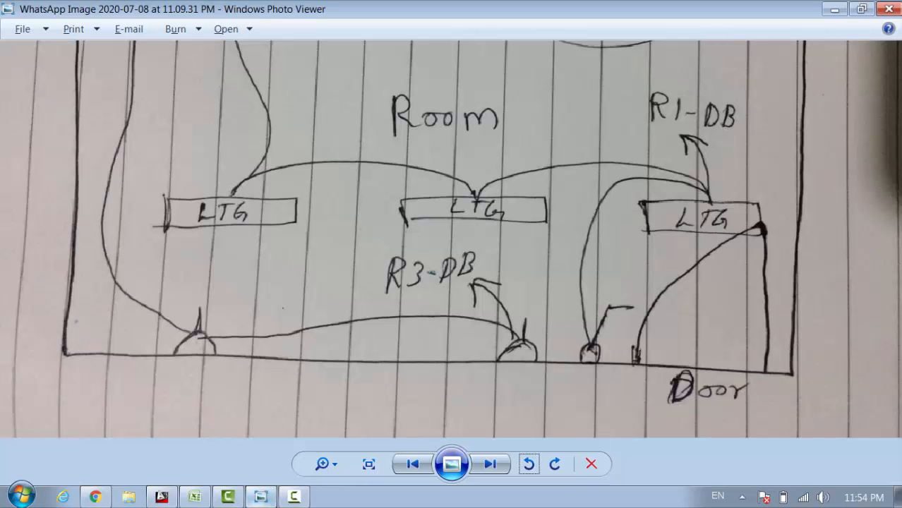
pyautogui.hotkey('alt', 'Tab')
pyautogui.hotkey('alt', 'Tab')
pyautogui.hotkey('alt', 'Tab')
pyautogui.click(227, 267)
pyautogui.press('Escape')
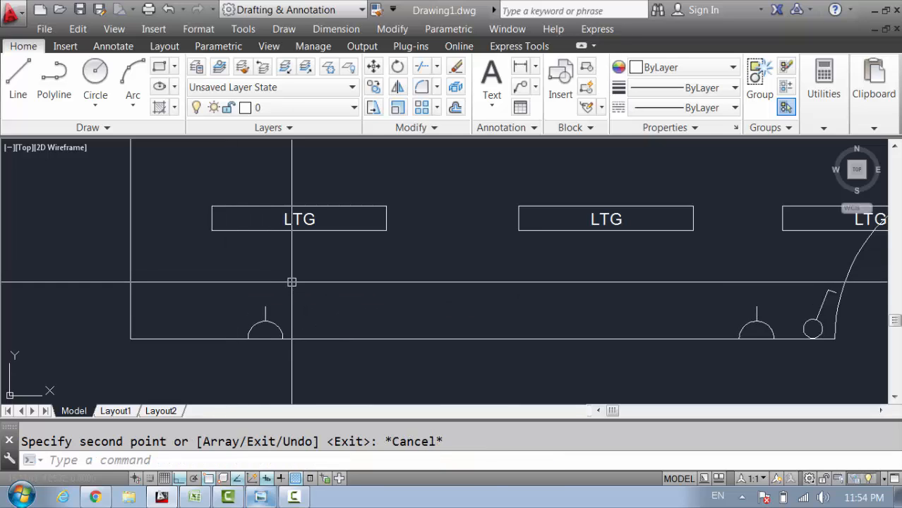
# - Check the upper part of the hand-drawn sketch in Windows Photo Viewer for the top wall's sockets and return to AutoCAD
pyautogui.scroll(-1, 341, 348)
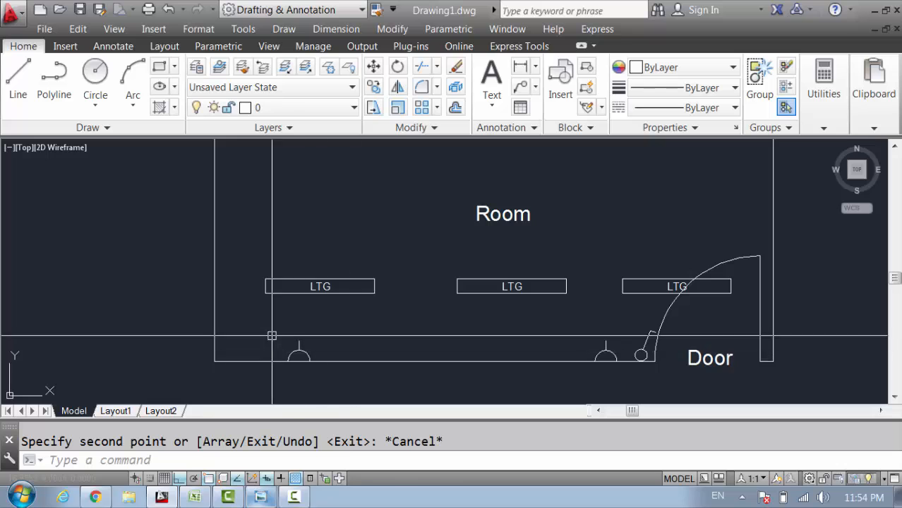
pyautogui.scroll(-3, 299, 328)
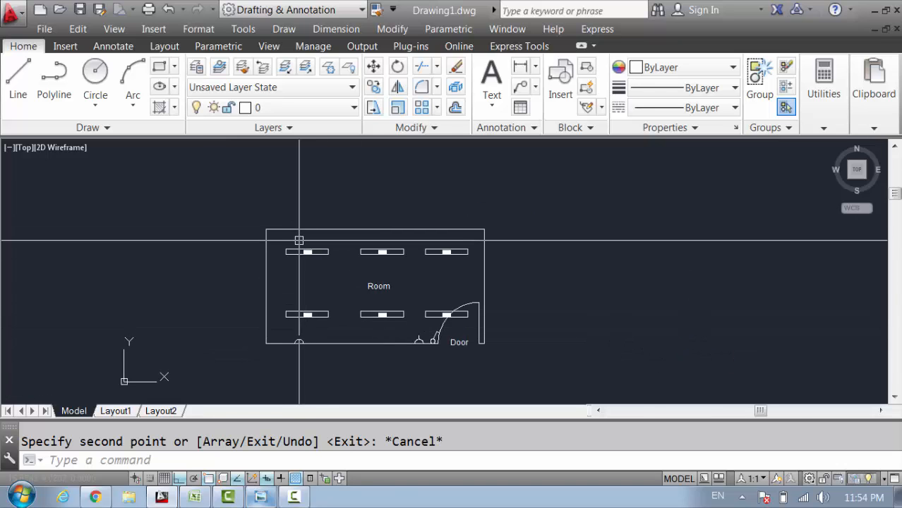
pyautogui.click(261, 497)
pyautogui.moveTo(329, 217); pyautogui.dragTo(325, 293)
pyautogui.moveTo(312, 237); pyautogui.dragTo(314, 378)
pyautogui.hotkey('alt', 'Tab')
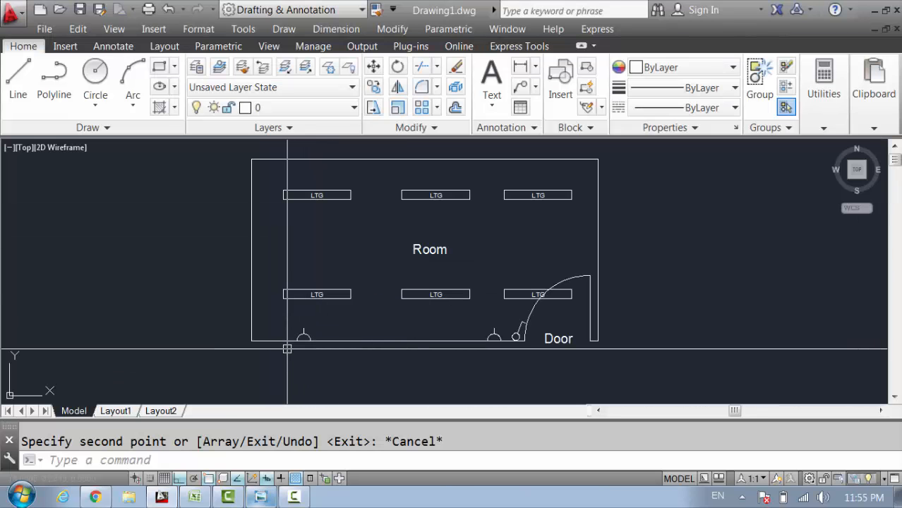
# - Mirror the bottom wall's left socket onto the top wall about a horizontal line through the left wall's midpoint, keeping the source
pyautogui.scroll(2, 287, 349)
pyautogui.click(284, 305)
pyautogui.click(356, 371)
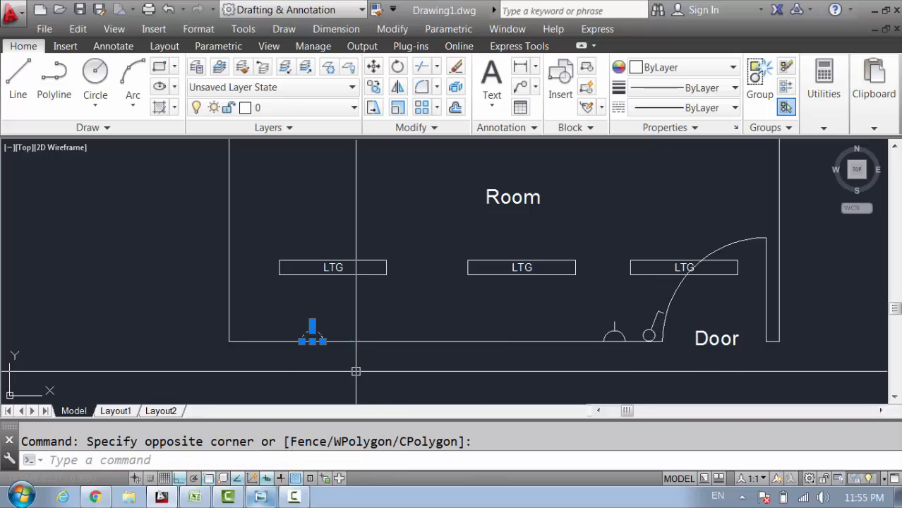
pyautogui.write('MI')
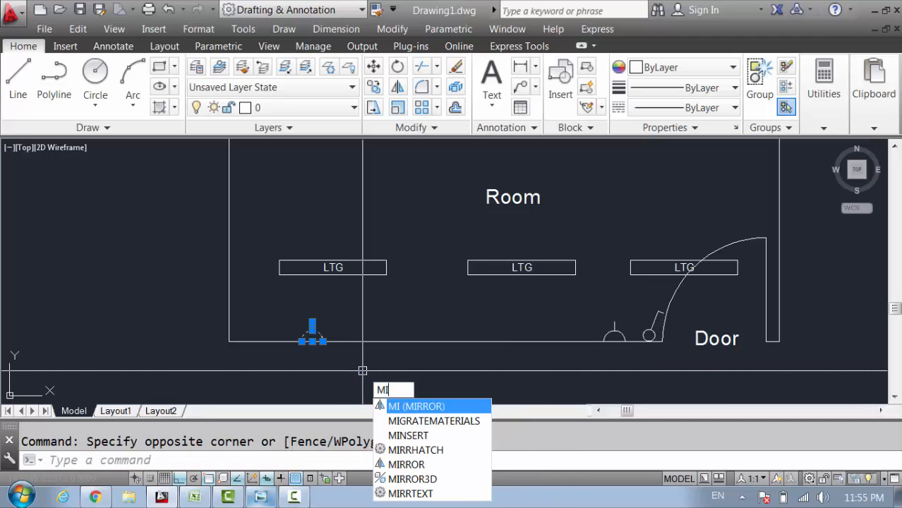
pyautogui.press('Return')
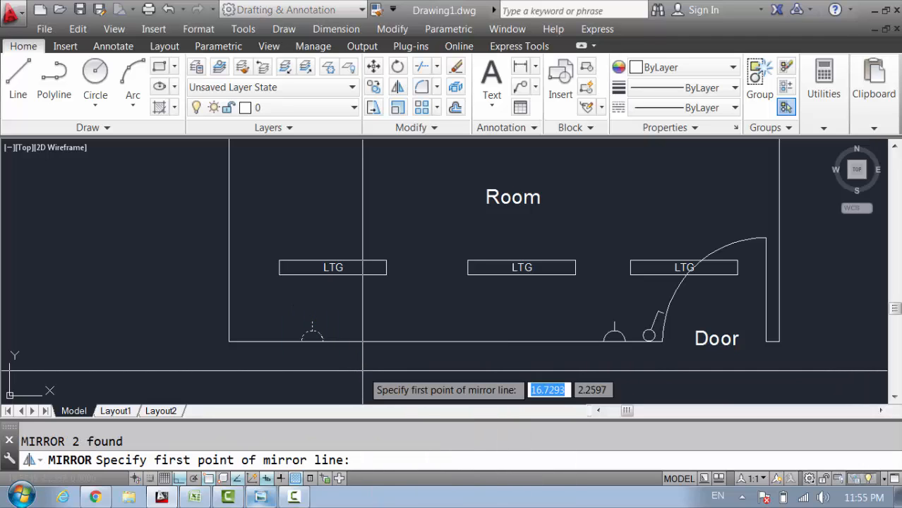
pyautogui.scroll(-3, 353, 353)
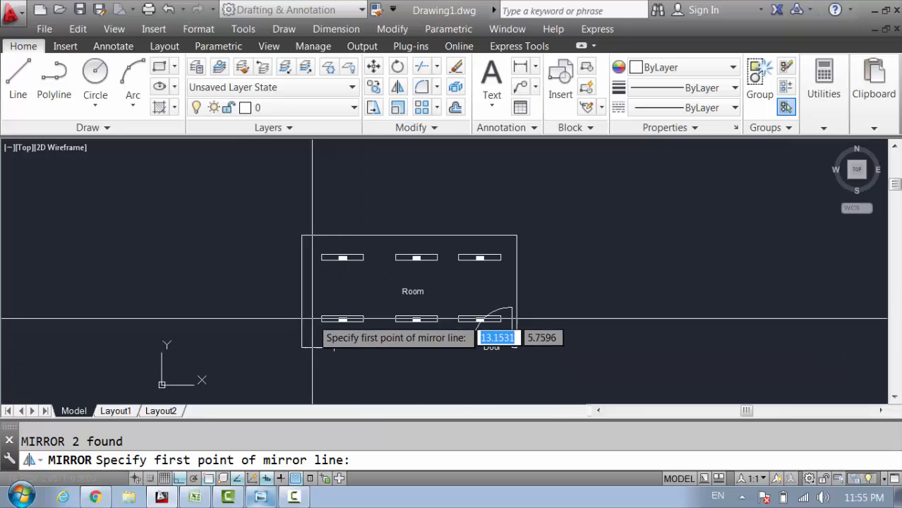
pyautogui.scroll(1, 295, 293)
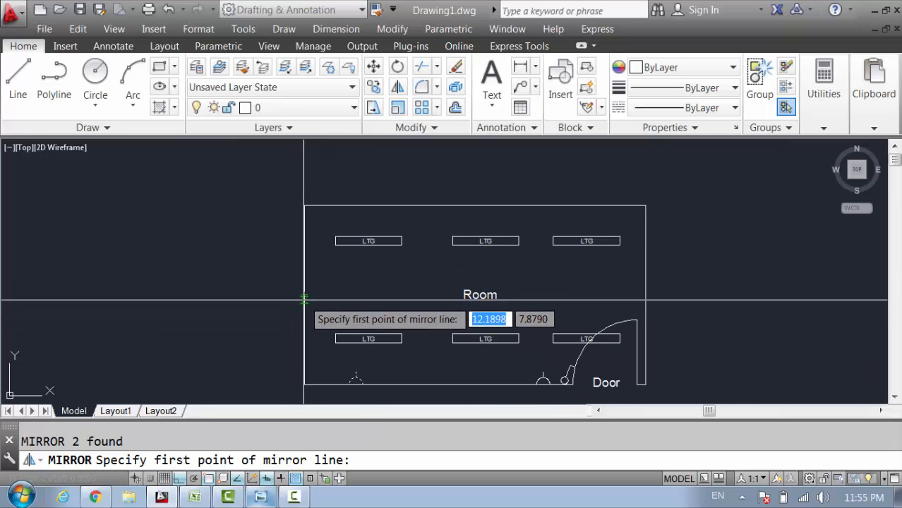
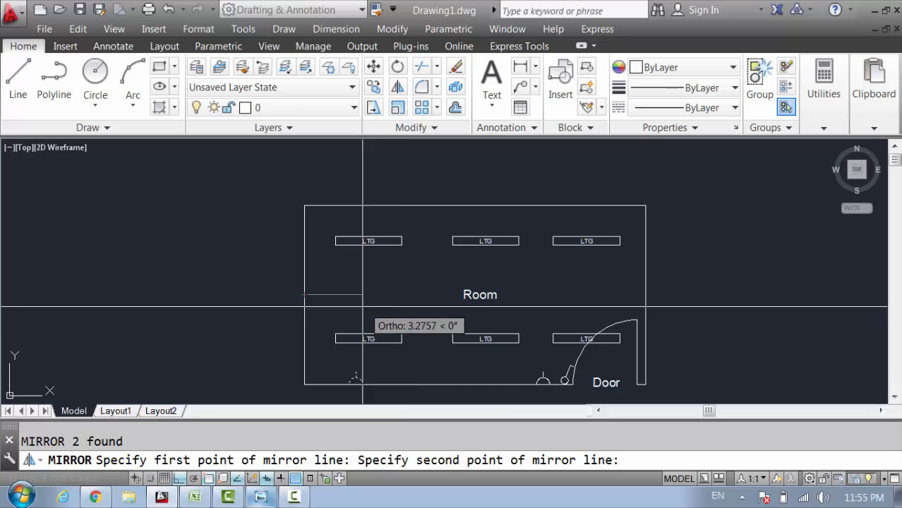
pyautogui.press('F8')
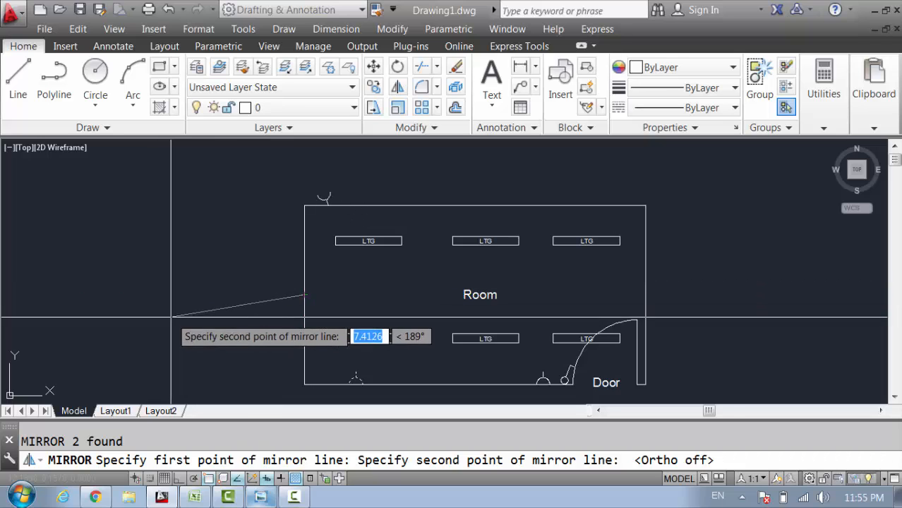
pyautogui.press('F8')
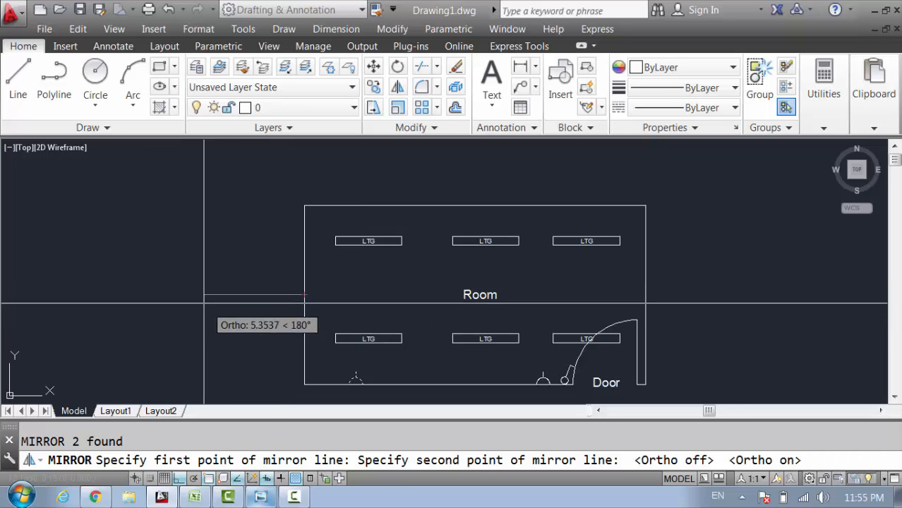
pyautogui.press('F8')
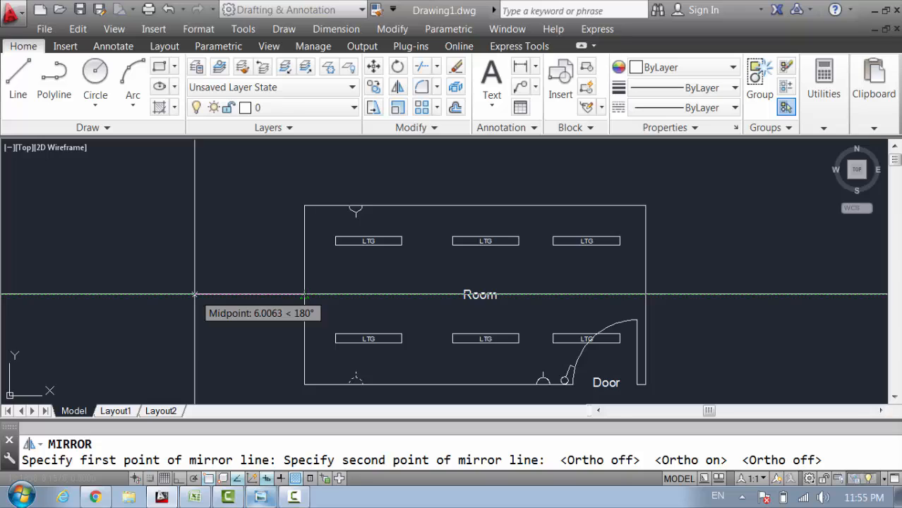
pyautogui.press('F8')
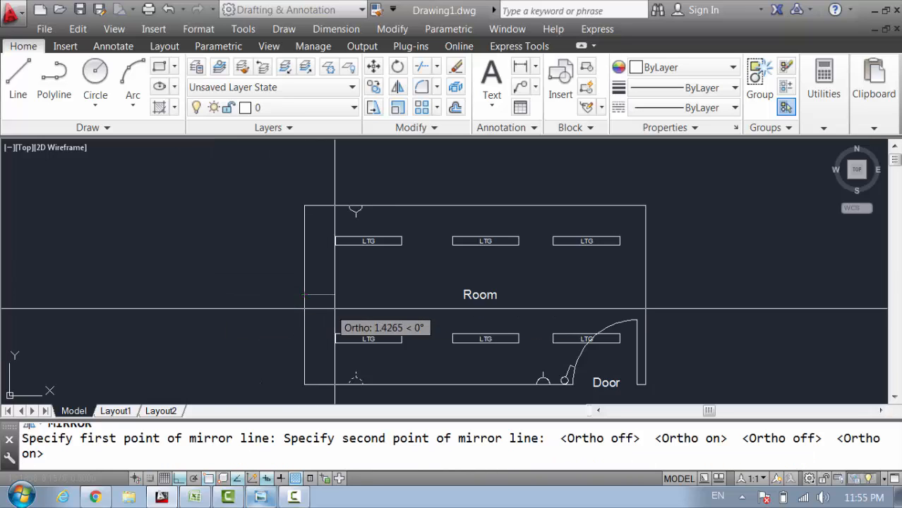
pyautogui.click(386, 302)
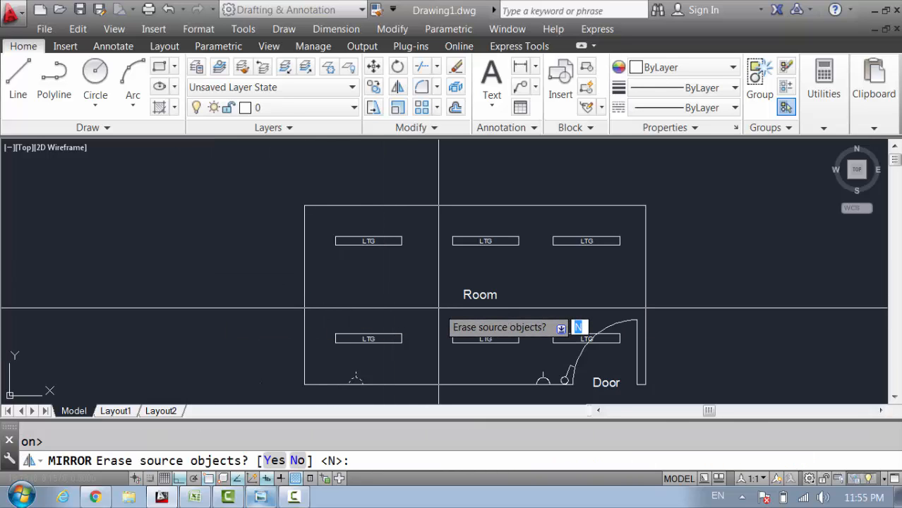
pyautogui.press('Return')
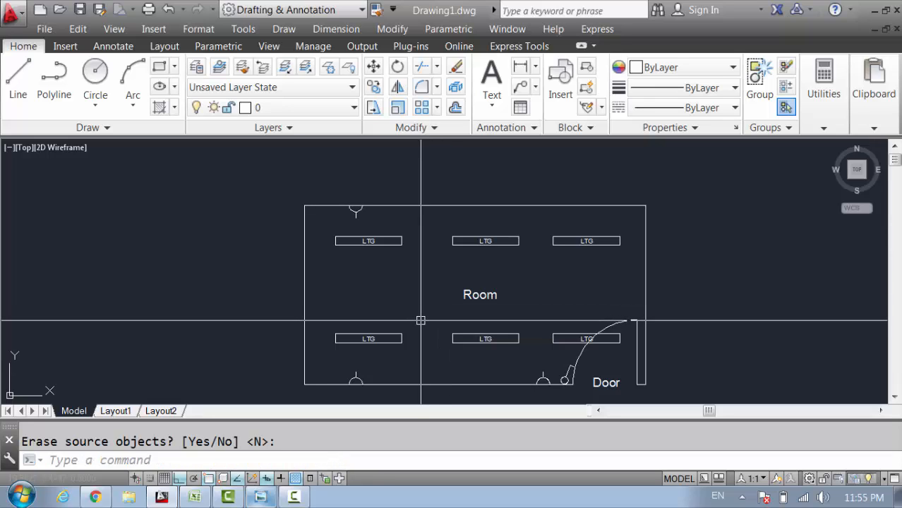
pyautogui.press('Escape')
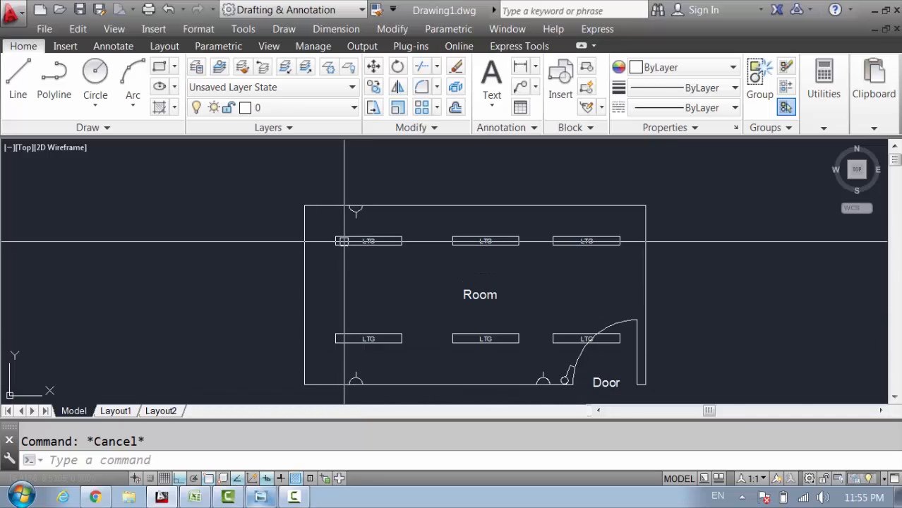
# - Compare the mirrored socket on the top wall with the corresponding symbol in the hand-drawn sketch in Windows Photo Viewer
pyautogui.scroll(4, 363, 200)
pyautogui.click(363, 198)
pyautogui.click(330, 190)
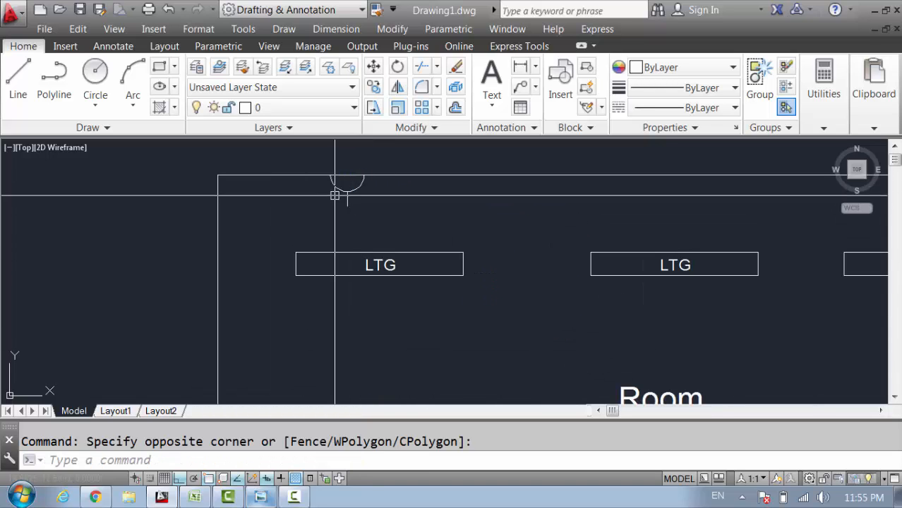
pyautogui.press('Escape')
pyautogui.moveTo(335, 196); pyautogui.dragTo(363, 234, button='middle')
pyautogui.hotkey('alt', 'Tab')
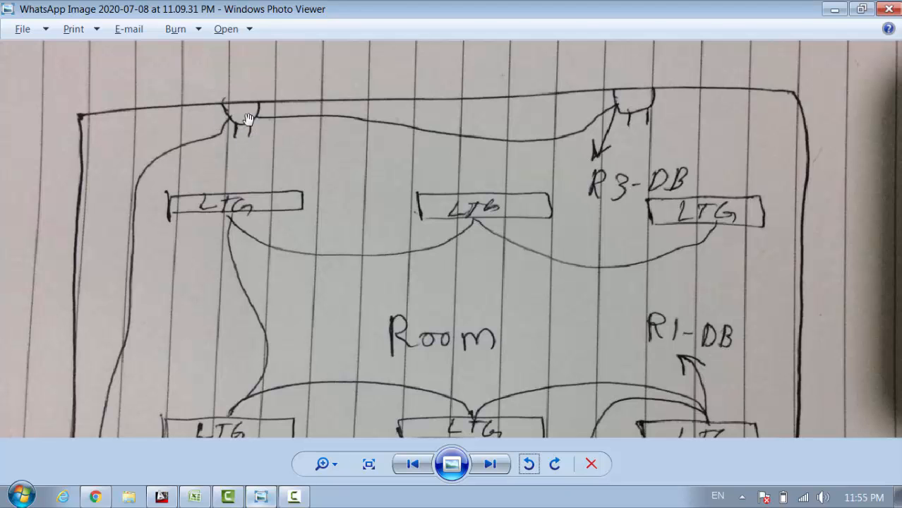
pyautogui.hotkey('alt', 'Tab')
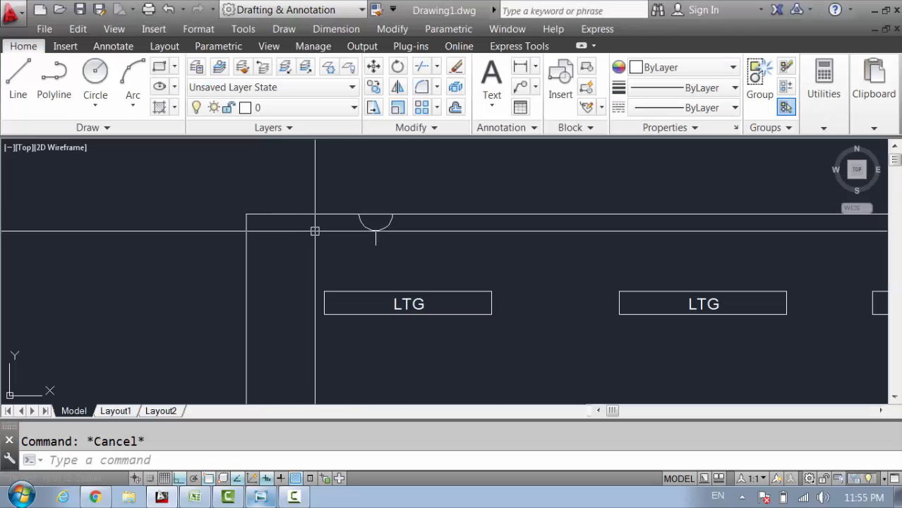
pyautogui.scroll(8, 333, 284)
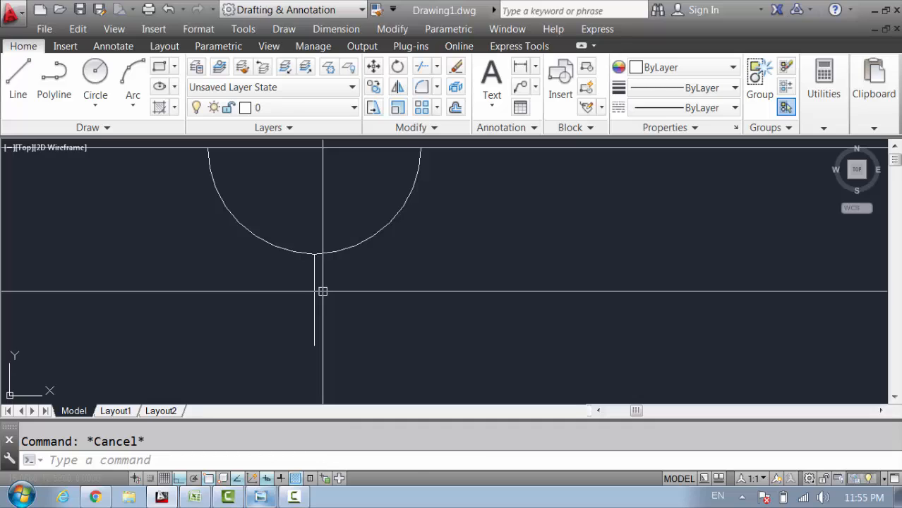
pyautogui.click(322, 291)
pyautogui.click(290, 285)
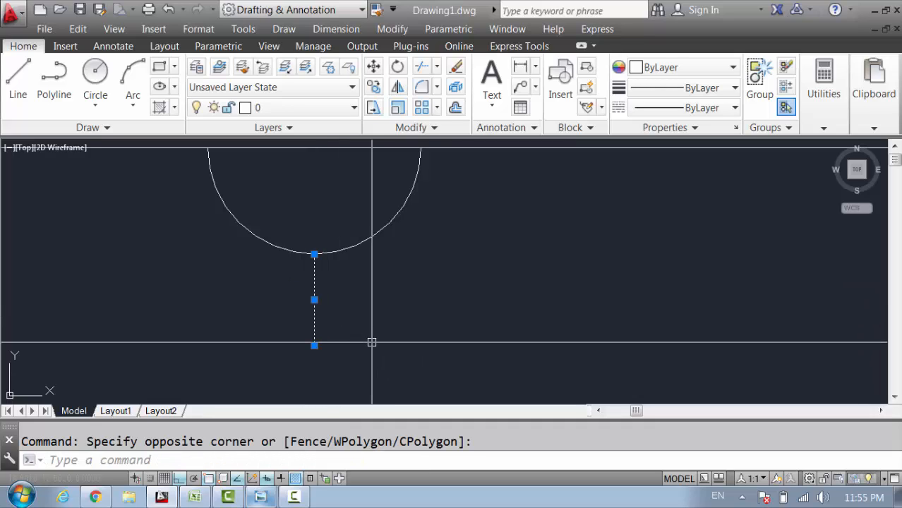
pyautogui.press('Escape')
# - Offset the vertical stem of the top wall's mirrored socket by about 0.12 to its right
pyautogui.scroll(-3, 342, 296)
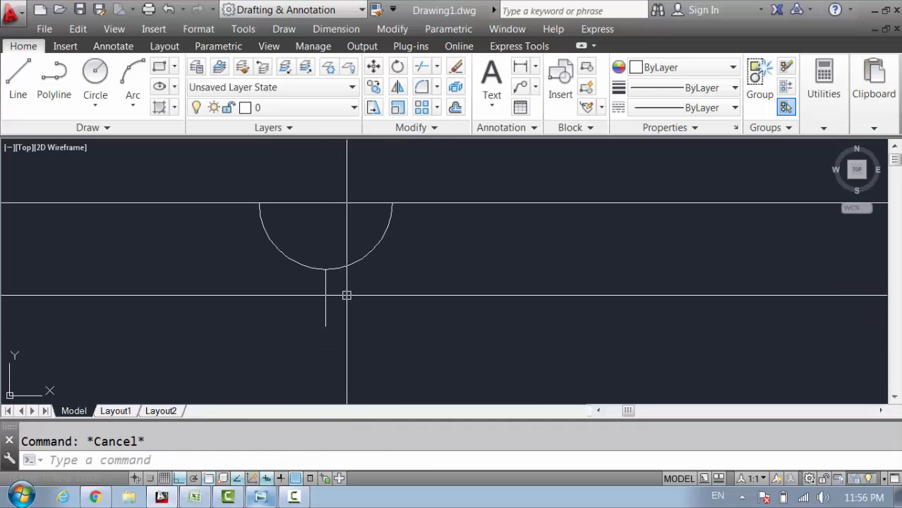
pyautogui.moveTo(386, 296); pyautogui.dragTo(418, 299, button='middle')
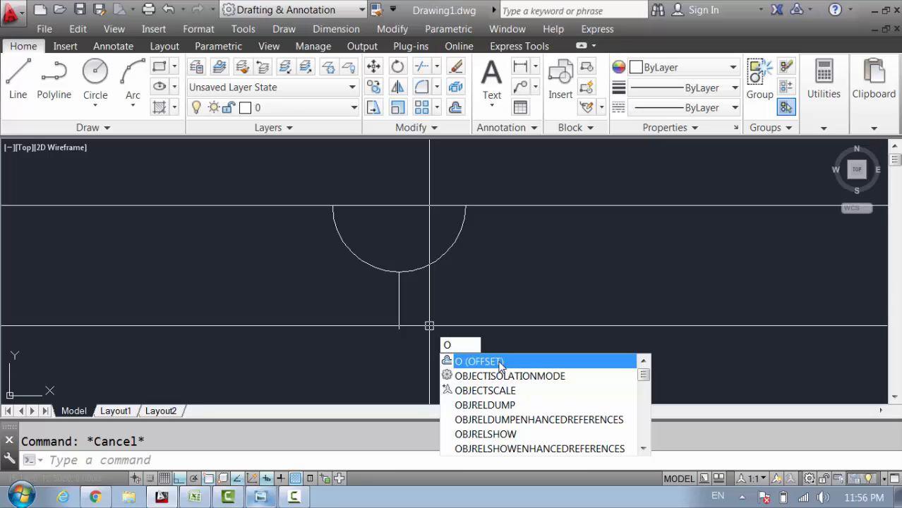
pyautogui.click(501, 362)
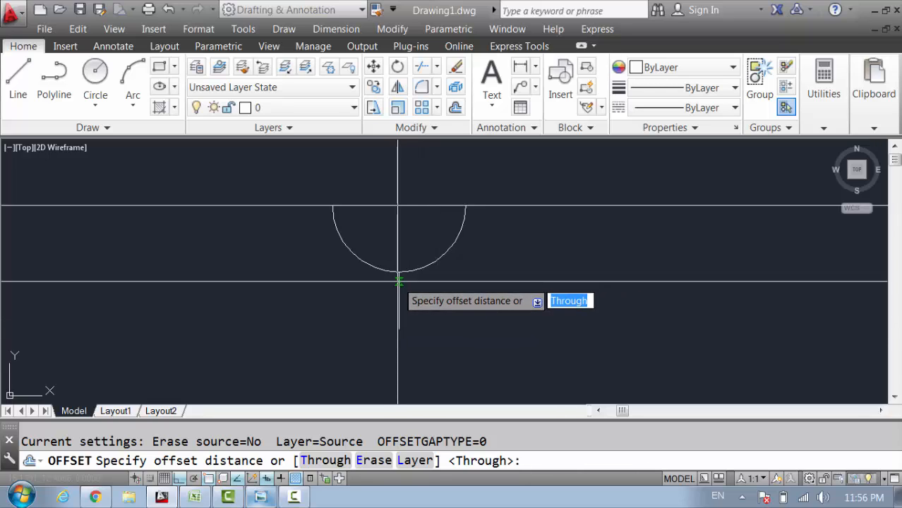
pyautogui.scroll(4, 399, 272)
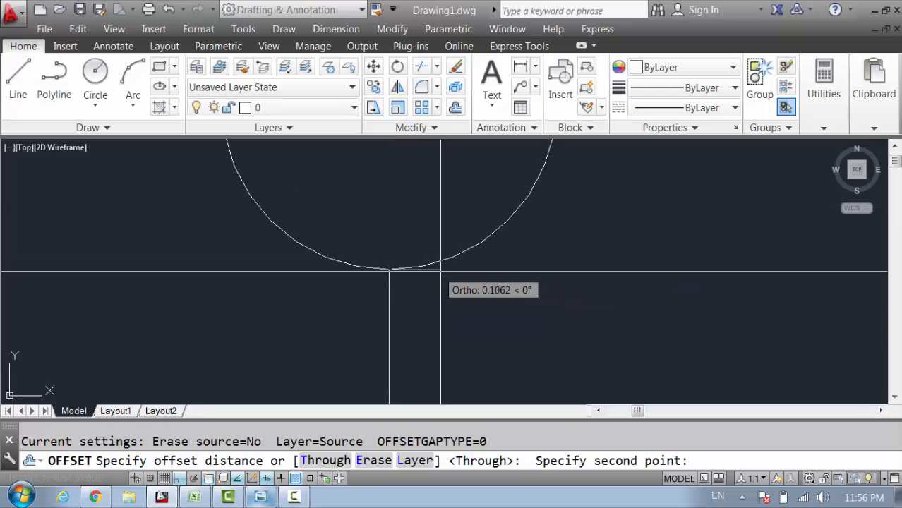
pyautogui.click(442, 296)
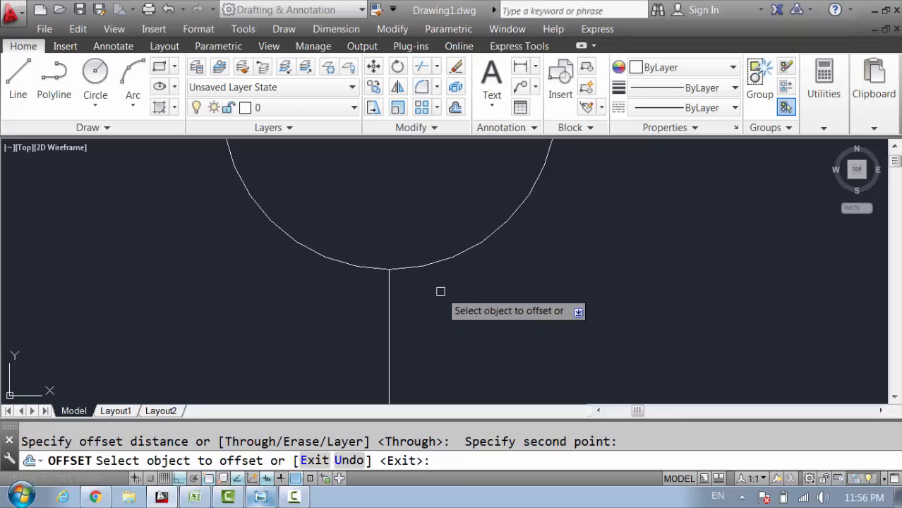
pyautogui.click(390, 294)
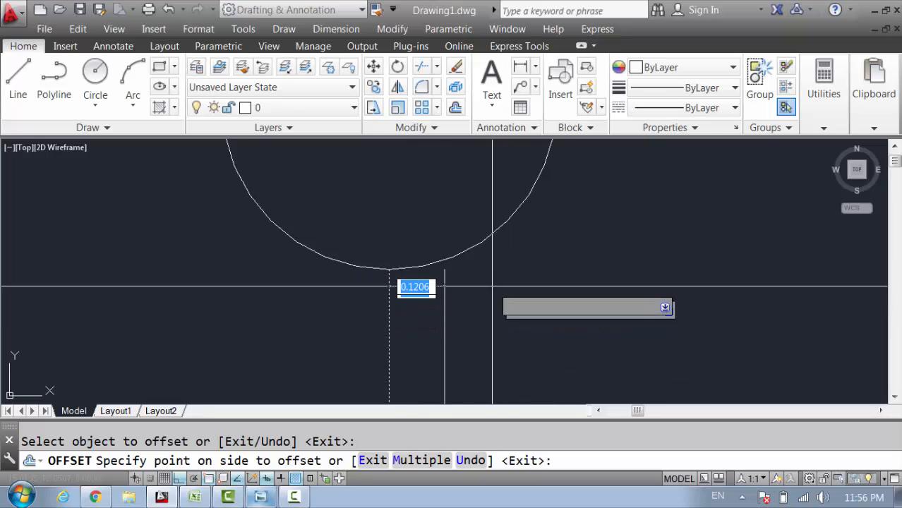
pyautogui.scroll(-3, 492, 288)
pyautogui.scroll(2, 522, 303)
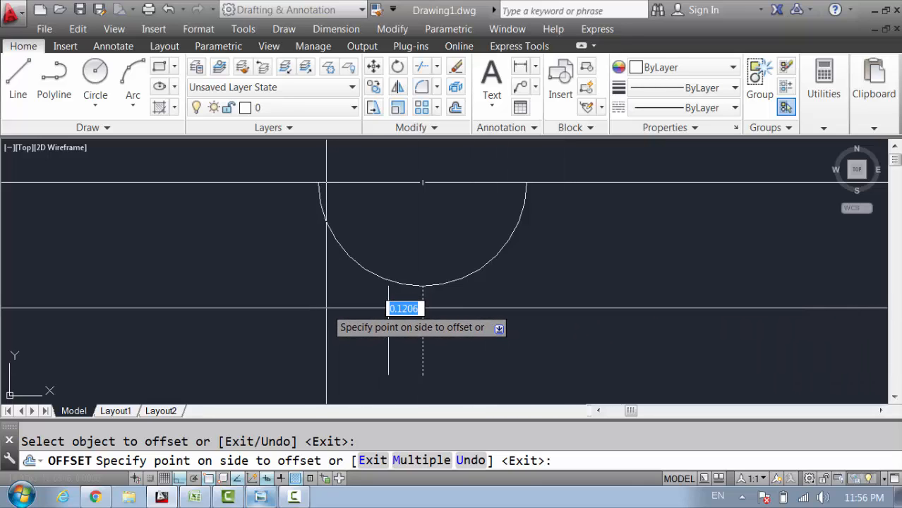
pyautogui.click(503, 311)
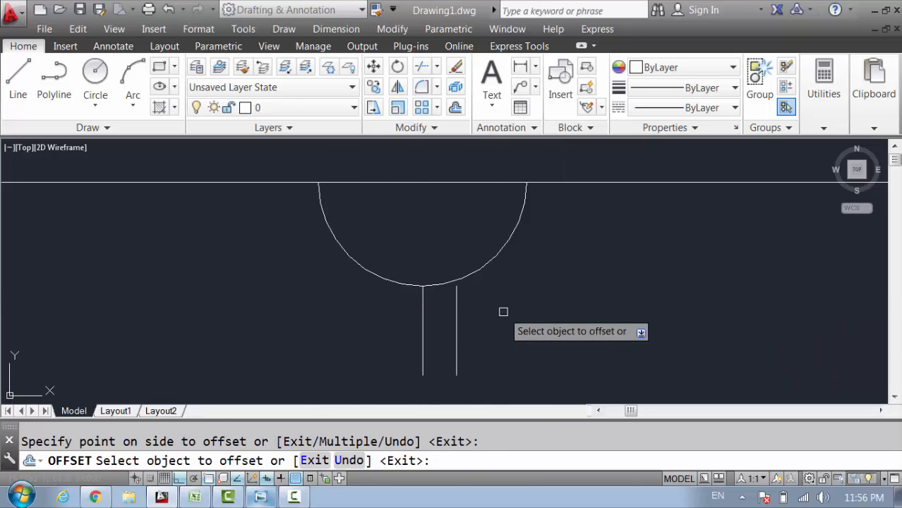
# - Offset the socket's original stem by the same distance to its left and delete that original centre stem
pyautogui.click(426, 308)
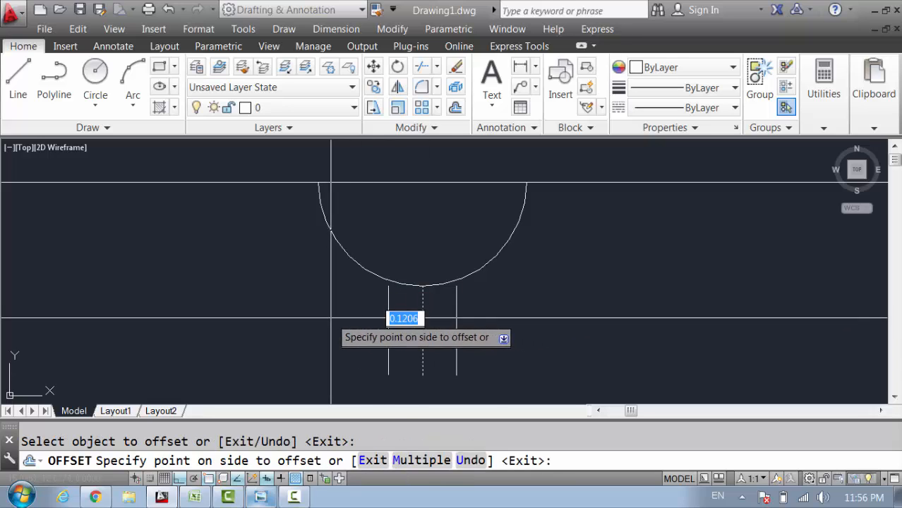
pyautogui.click(360, 337)
pyautogui.press('Escape')
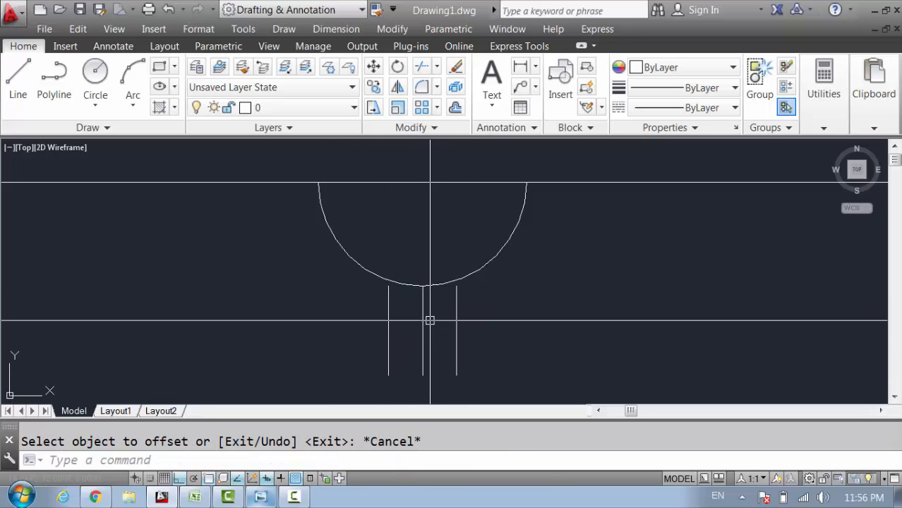
pyautogui.click(429, 318)
pyautogui.click(411, 332)
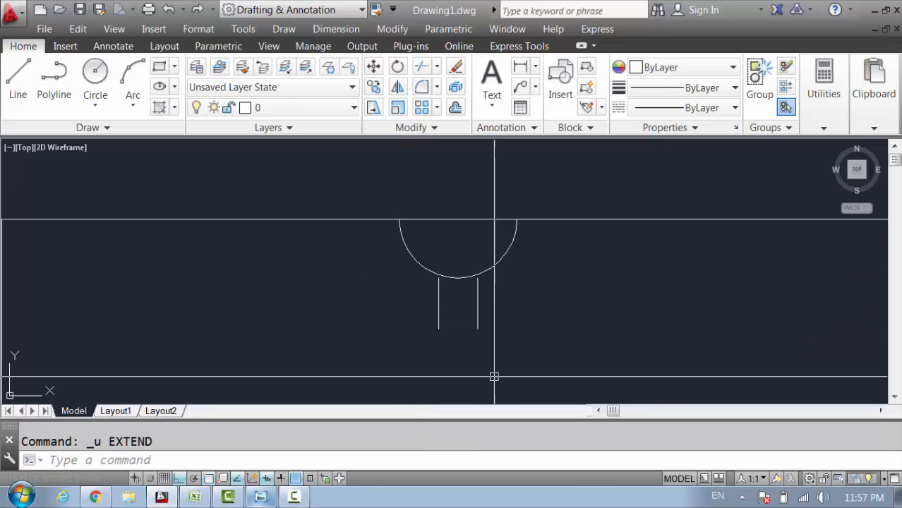
# - Extend both prongs of the top wall socket up to its semicircle
pyautogui.scroll(4, 449, 274)
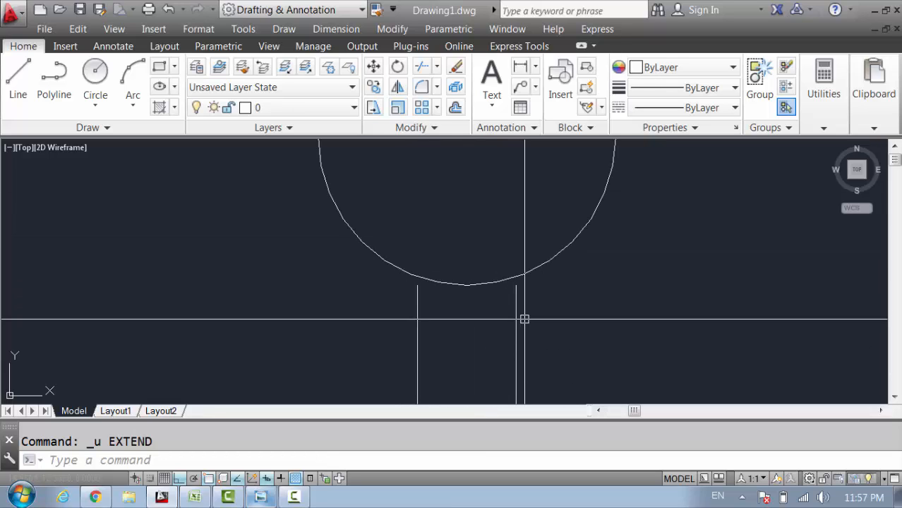
pyautogui.scroll(4, 450, 287)
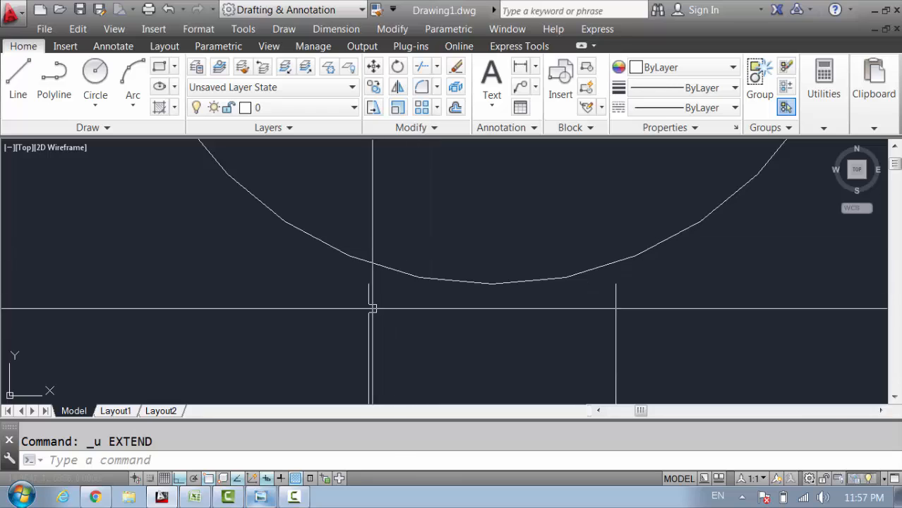
pyautogui.scroll(-4, 380, 294)
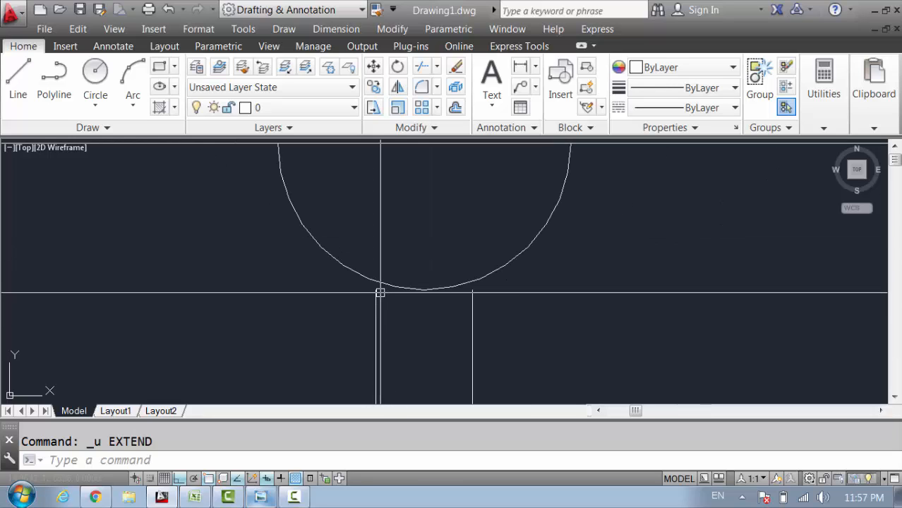
pyautogui.write('EX')
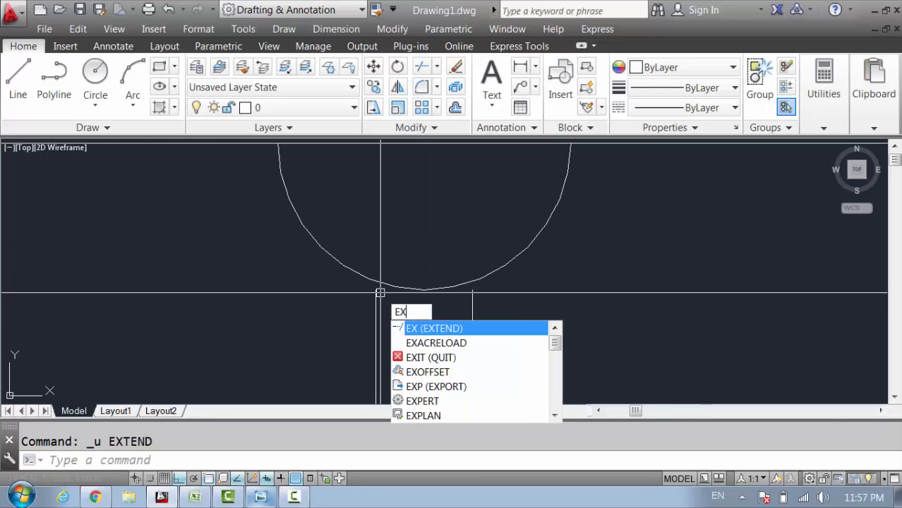
pyautogui.press('Return')
pyautogui.press('Return')
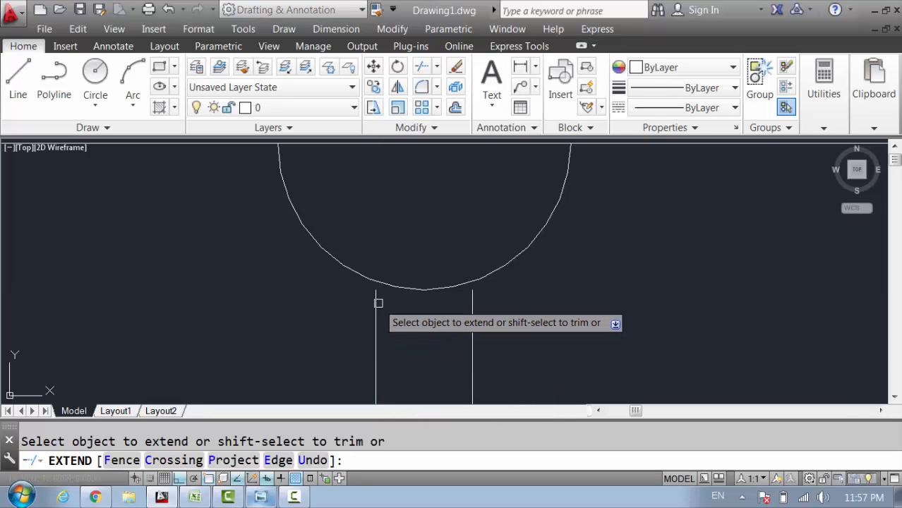
pyautogui.scroll(-3, 377, 297)
pyautogui.scroll(1, 377, 296)
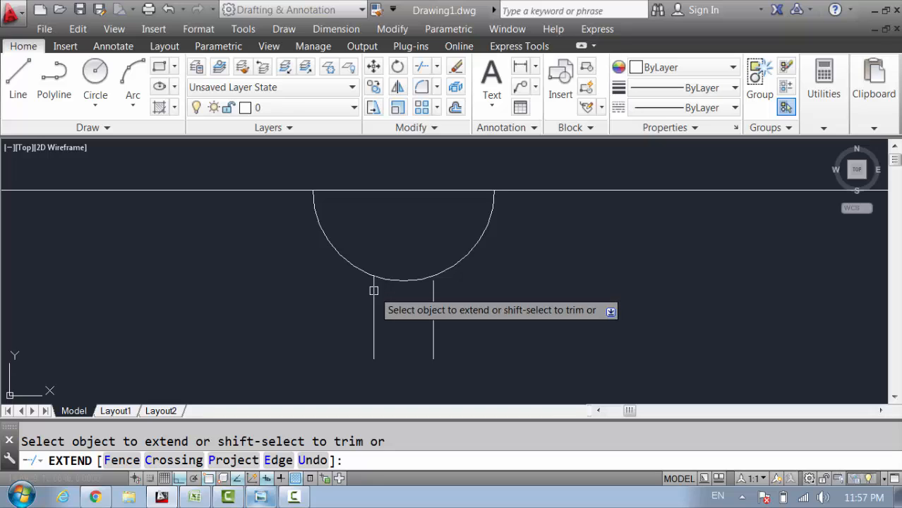
pyautogui.scroll(8, 365, 279)
pyautogui.scroll(-4, 396, 292)
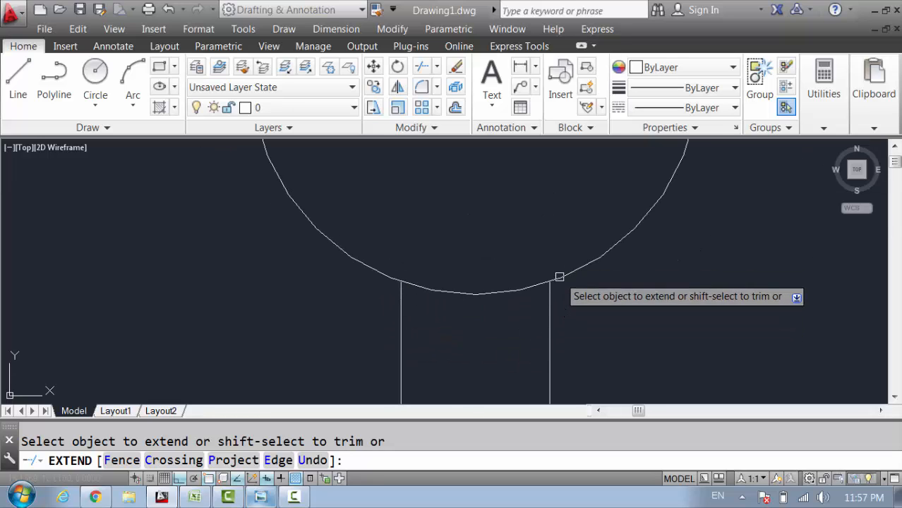
pyautogui.scroll(-4, 494, 307)
pyautogui.scroll(4, 411, 348)
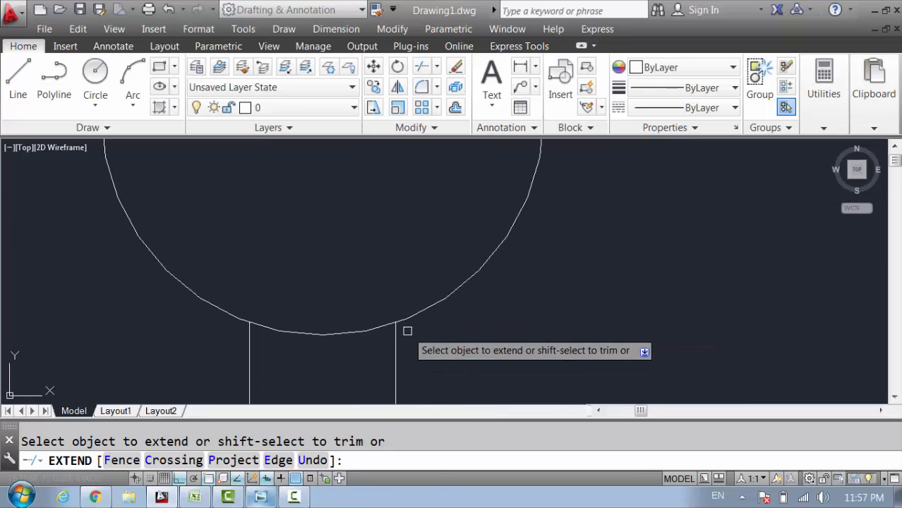
# - Extend the socket's right prong through the semicircle to the top wall line, and trim off the part inside the semicircle
pyautogui.scroll(-4, 397, 324)
pyautogui.scroll(4, 402, 352)
pyautogui.click(406, 353)
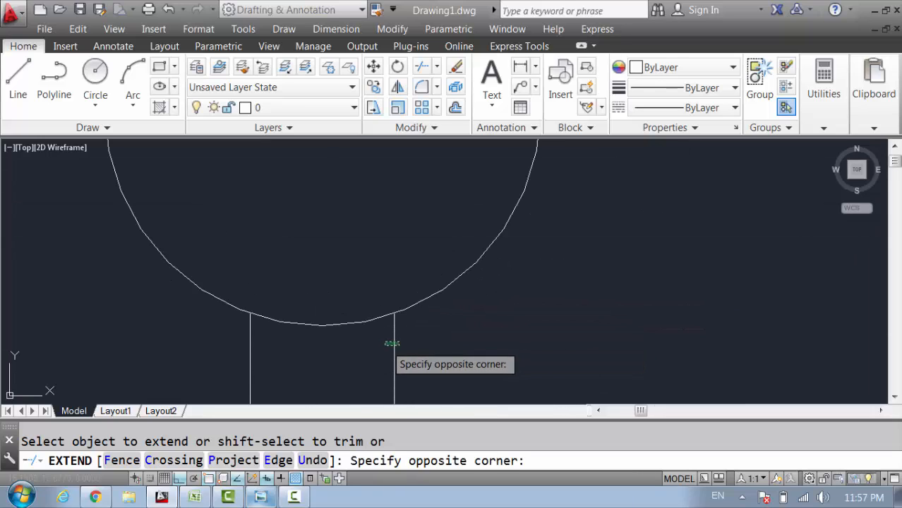
pyautogui.click(392, 343)
pyautogui.scroll(-2, 396, 330)
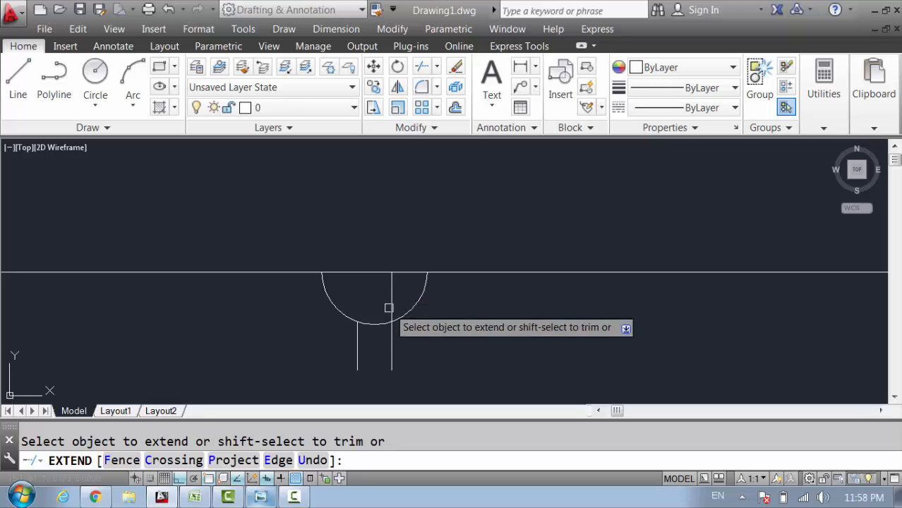
pyautogui.press('Escape')
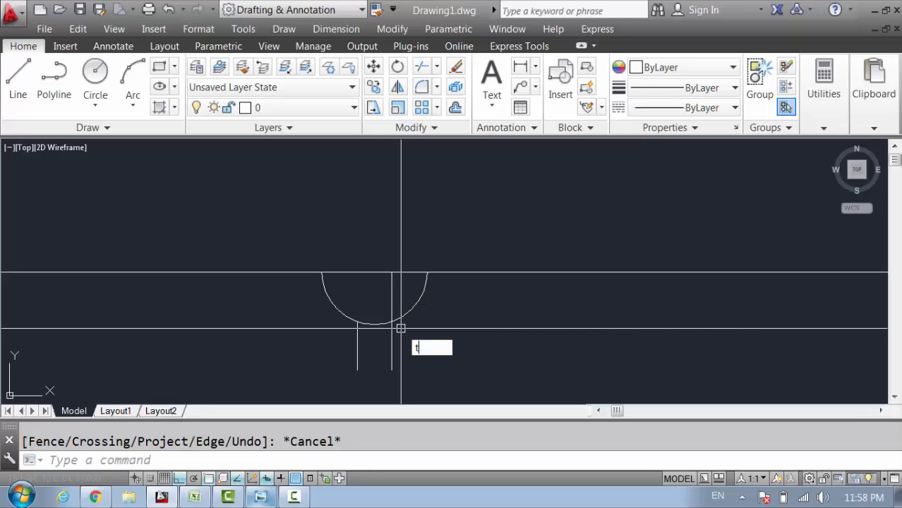
pyautogui.press('Return')
pyautogui.press('Escape')
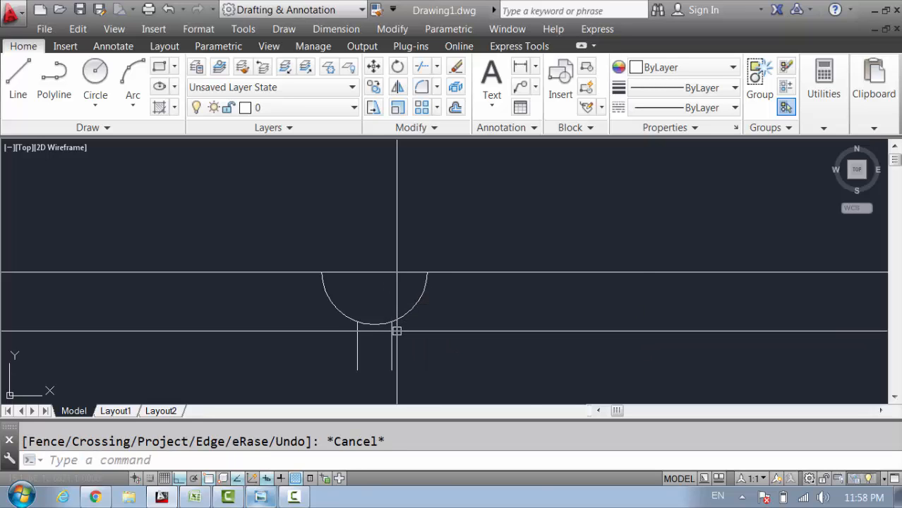
# - Copy the two-pronged socket about 10.7 units horizontally along the top wall to above the upper right LTG fixture's left end
pyautogui.scroll(-5, 392, 322)
pyautogui.scroll(6, 388, 311)
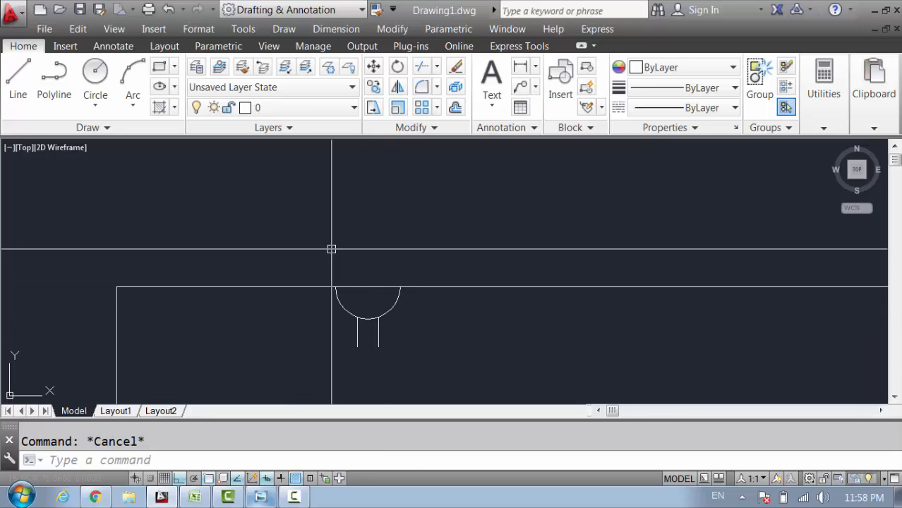
pyautogui.click(330, 248)
pyautogui.click(426, 356)
pyautogui.write('c')
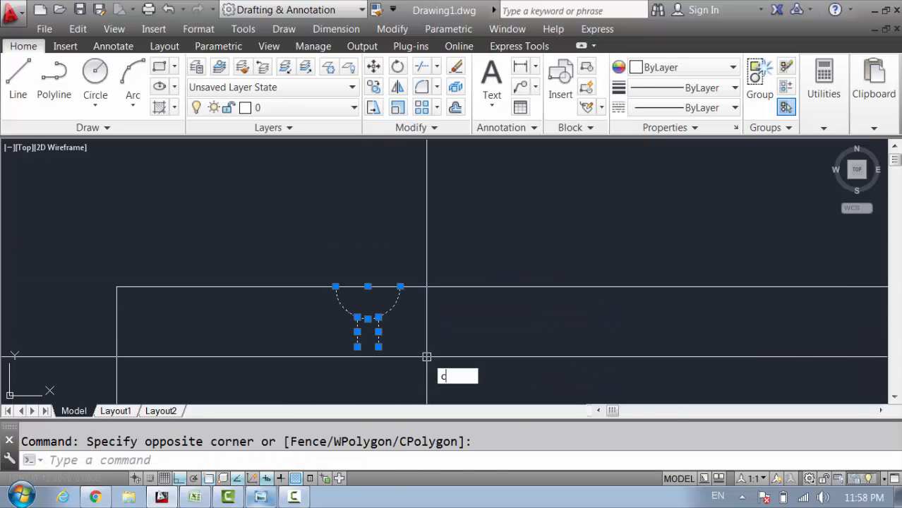
pyautogui.write('o')
pyautogui.press('Return')
pyautogui.scroll(-6, 375, 312)
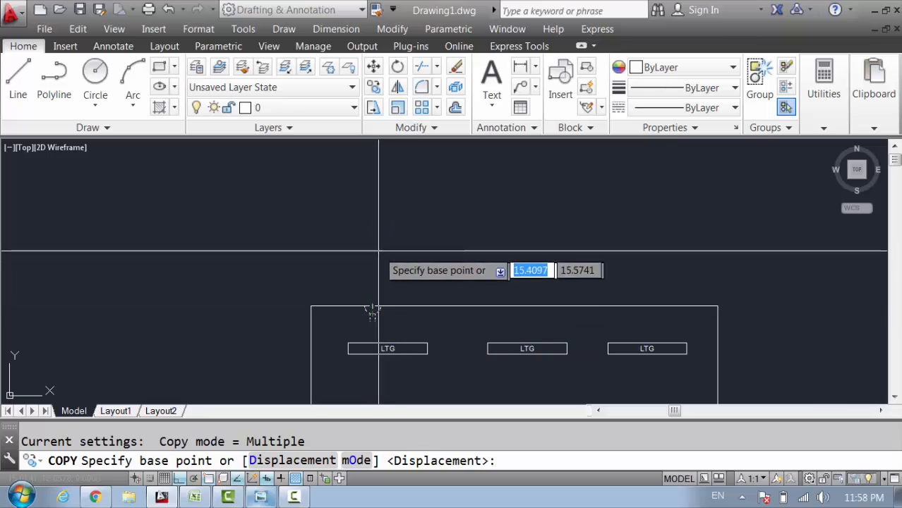
pyautogui.click(372, 311)
pyautogui.scroll(-2, 549, 304)
pyautogui.hotkey('alt', 'Tab')
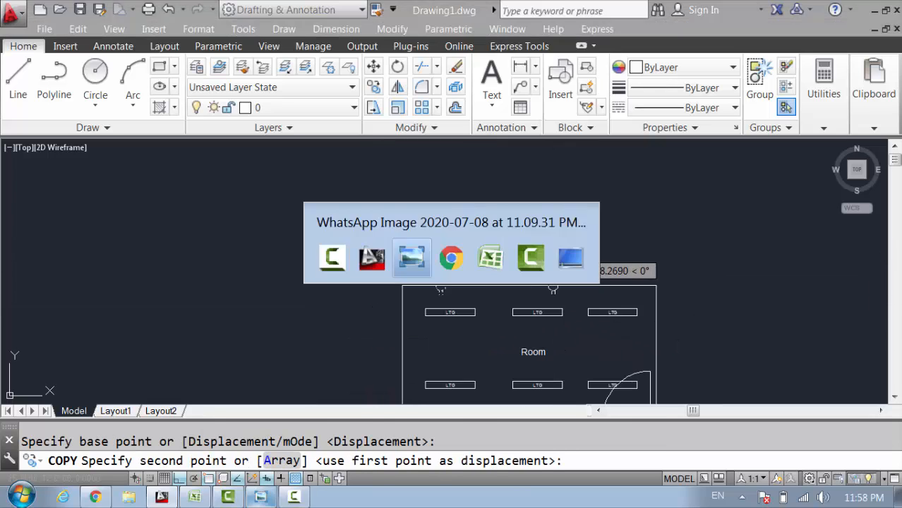
pyautogui.hotkey('alt', 'Tab')
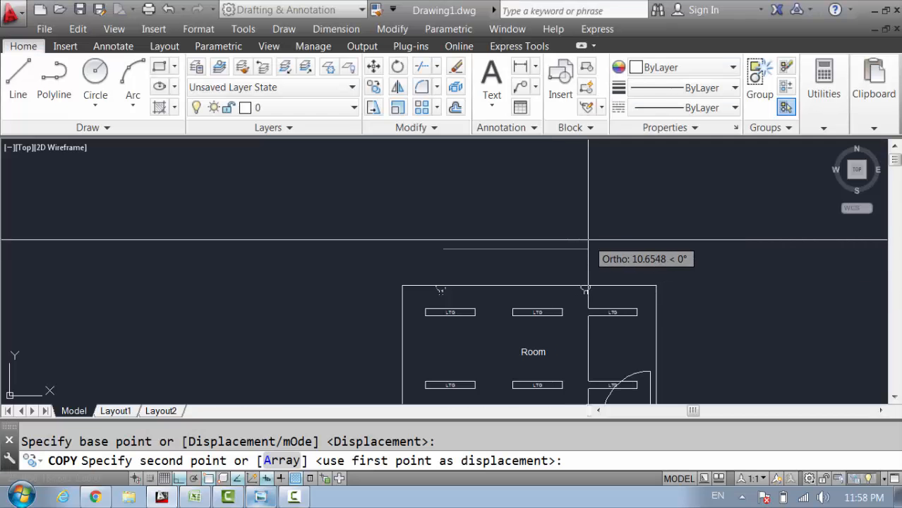
pyautogui.click(590, 243)
pyautogui.press('Escape')
pyautogui.moveTo(579, 322); pyautogui.dragTo(544, 279, button='middle')
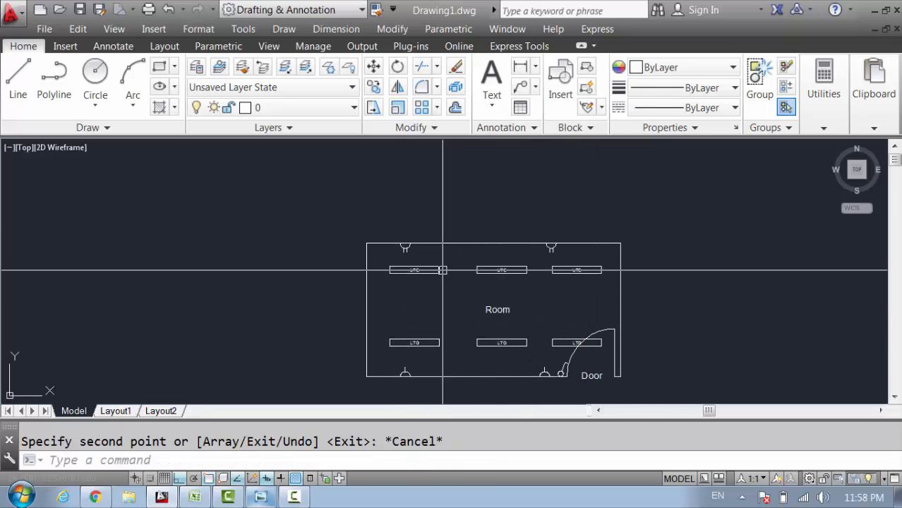
# - Check the hand-drawn sketch in Windows Photo Viewer against the top wall's sockets and return to AutoCAD to review the whole room
pyautogui.hotkey('alt', 'Tab')
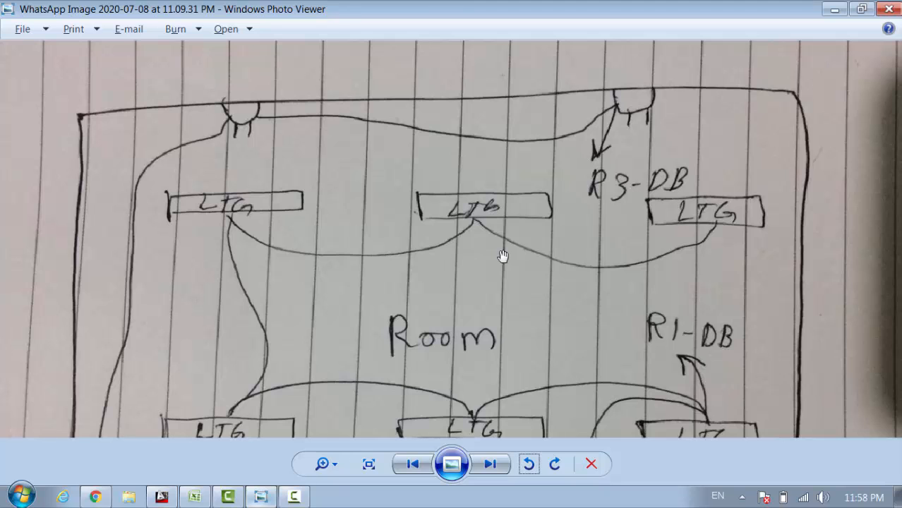
pyautogui.hotkey('alt', 'Tab')
pyautogui.scroll(-2, 503, 262)
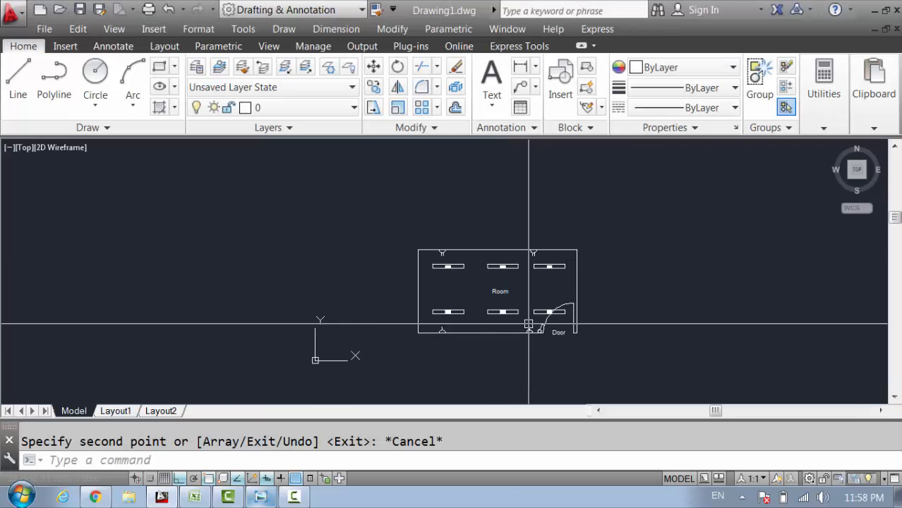
pyautogui.scroll(4, 529, 324)
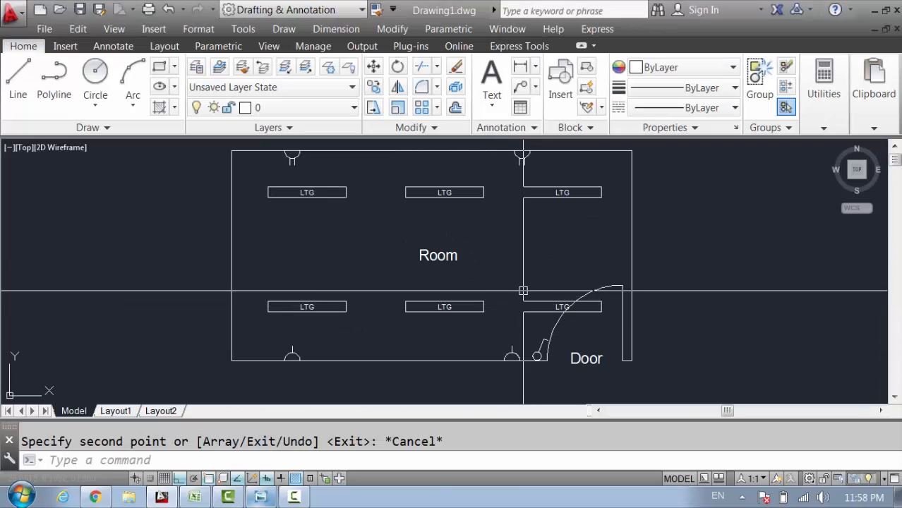
pyautogui.moveTo(523, 291); pyautogui.dragTo(524, 302, button='middle')
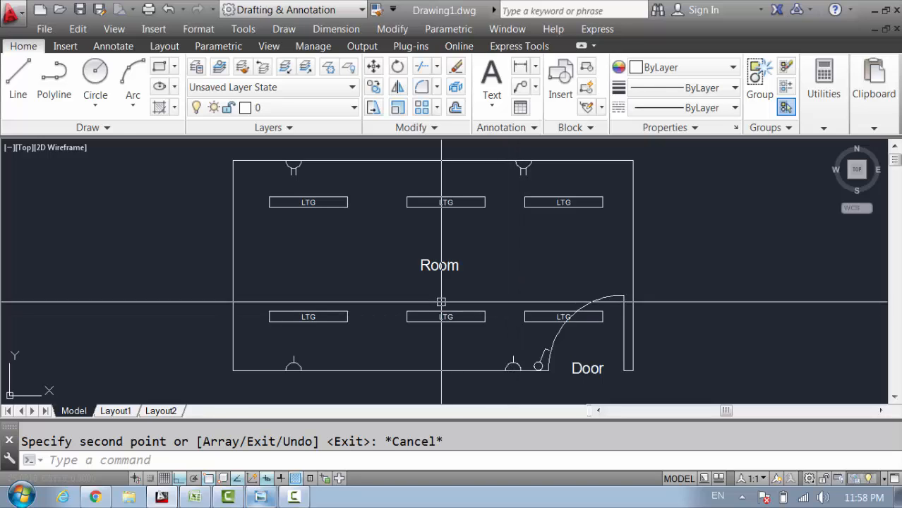
# - Examine the wiring curves between the LTG fixtures in the hand-drawn sketch in Windows Photo Viewer, and return to the AutoCAD drawing
pyautogui.scroll(5, 558, 358)
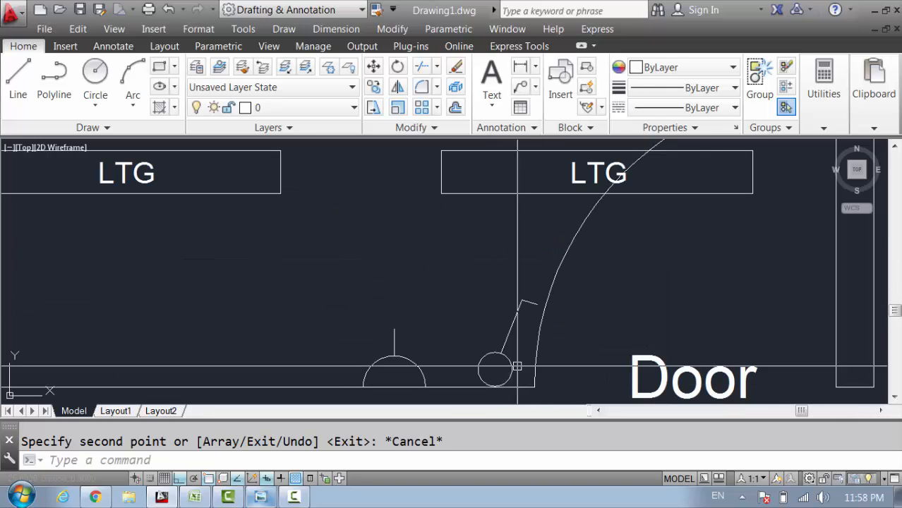
pyautogui.scroll(-3, 526, 349)
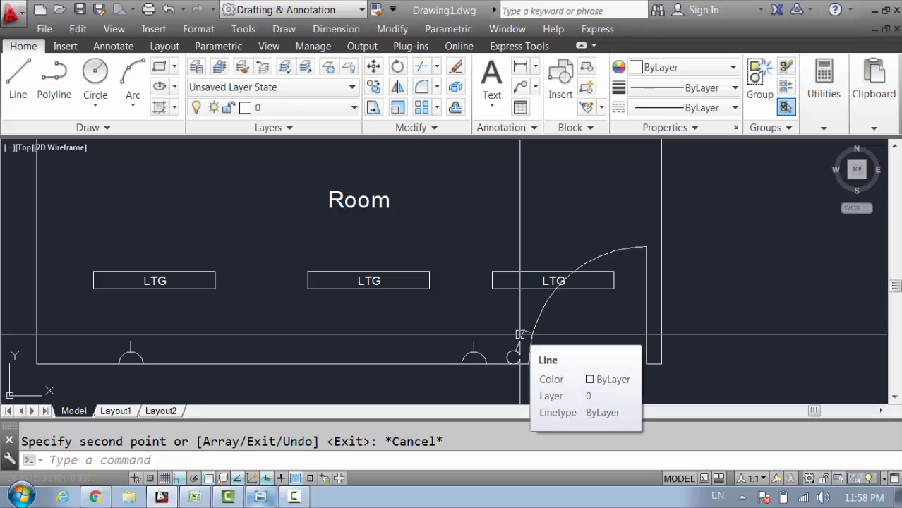
pyautogui.scroll(-4, 486, 302)
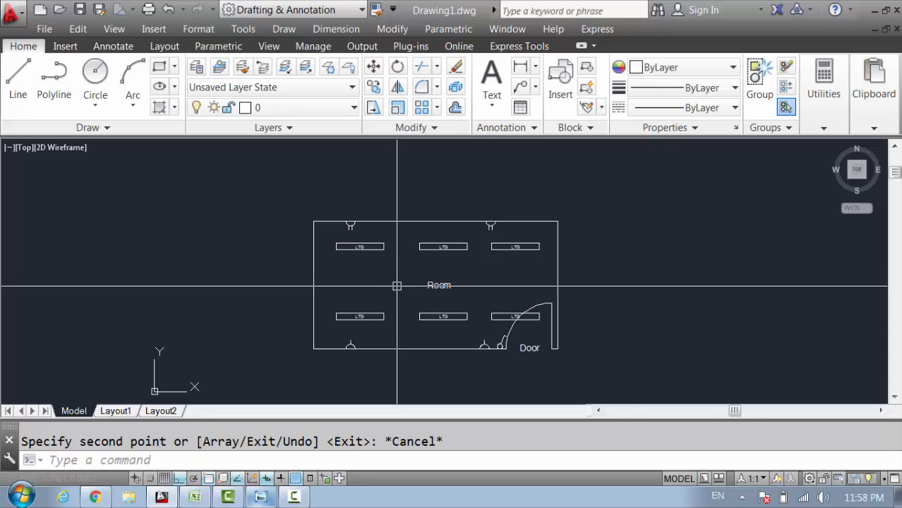
pyautogui.hotkey('alt', 'Tab')
pyautogui.moveTo(513, 360); pyautogui.dragTo(510, 281)
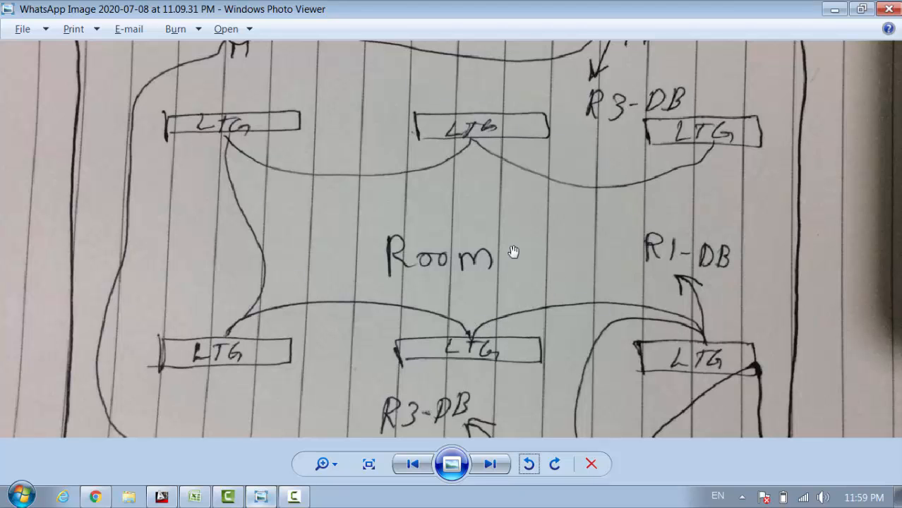
pyautogui.scroll(-3, 514, 252)
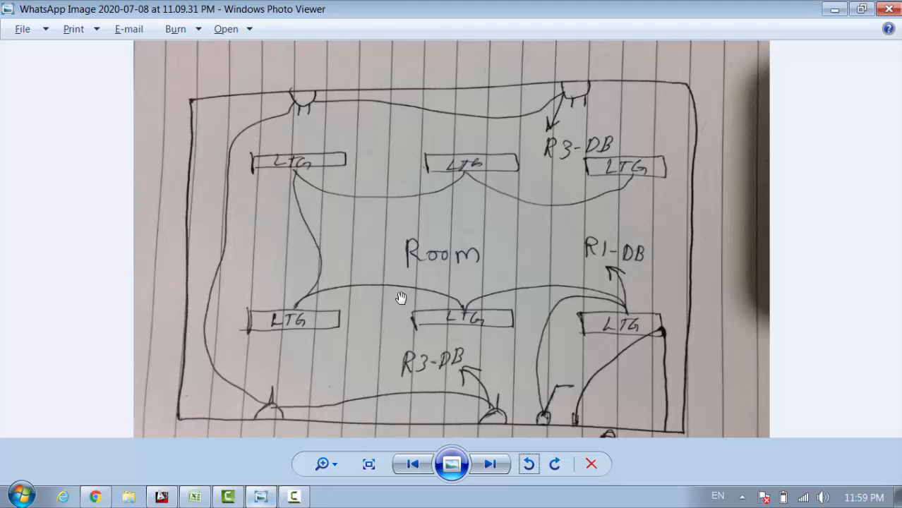
pyautogui.hotkey('alt', 'Tab')
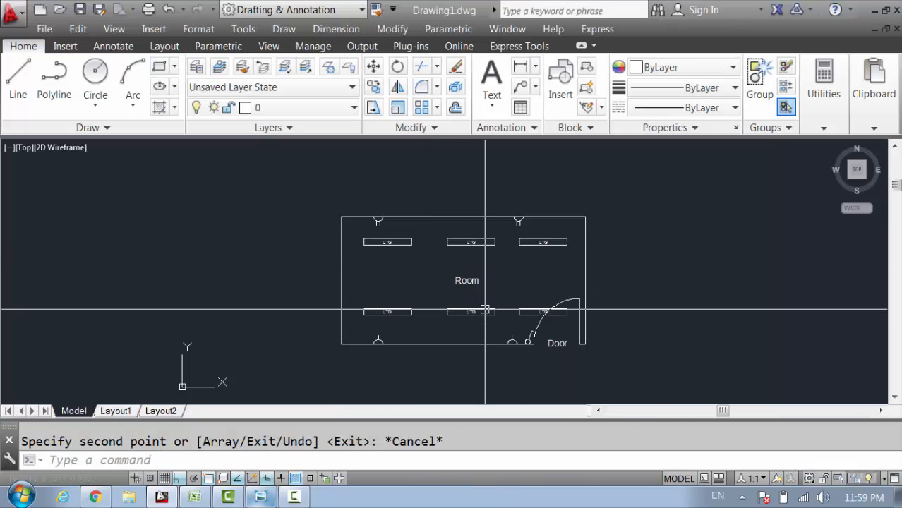
# - Draw an upward-bulging three-point arc, with Ortho off, from the lower right LTG fixture's top midpoint to the lower middle fixture's top midpoint
pyautogui.write('a')
pyautogui.press('Return')
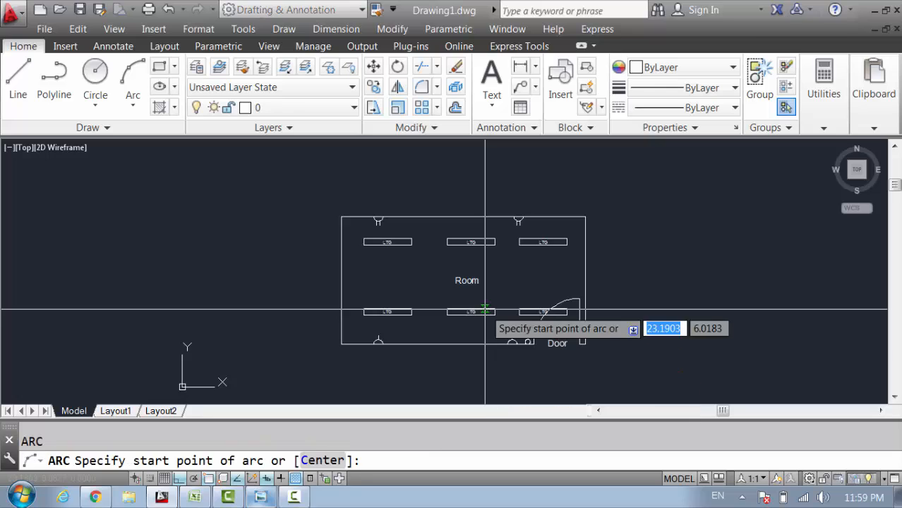
pyautogui.scroll(8, 514, 296)
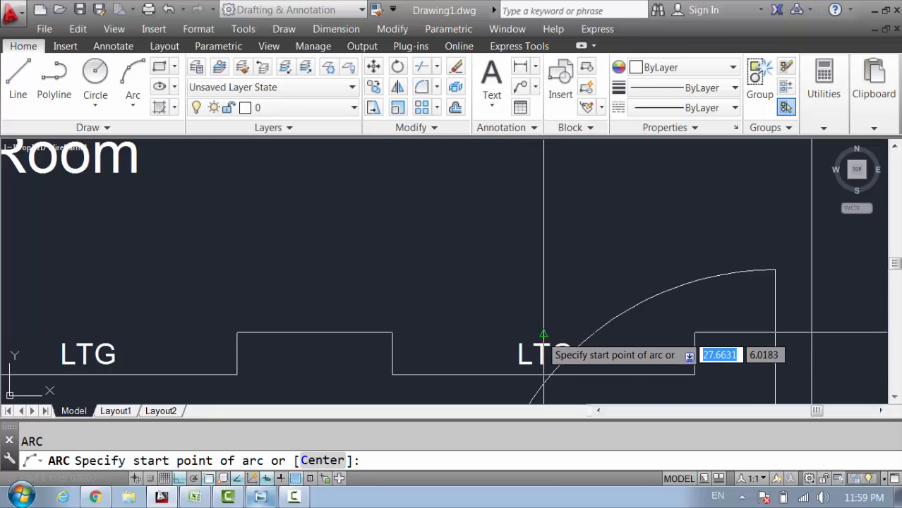
pyautogui.click(544, 332)
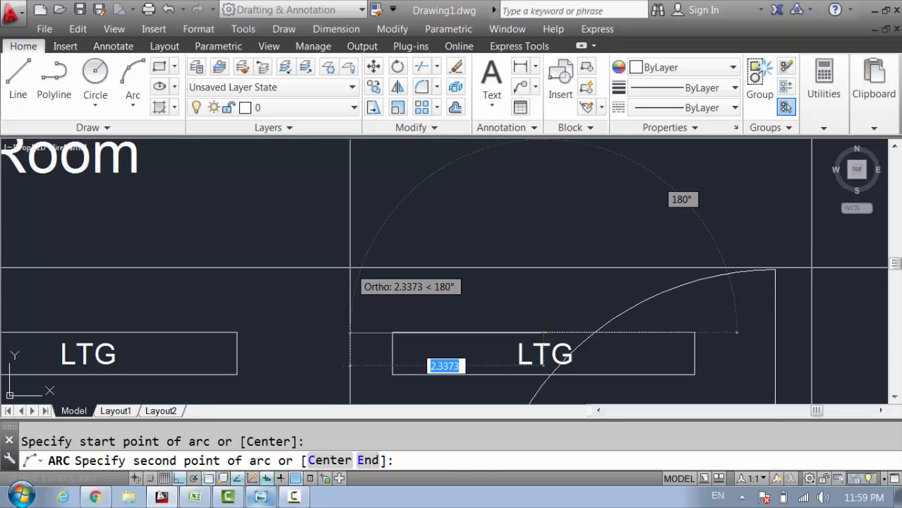
pyautogui.press('F8')
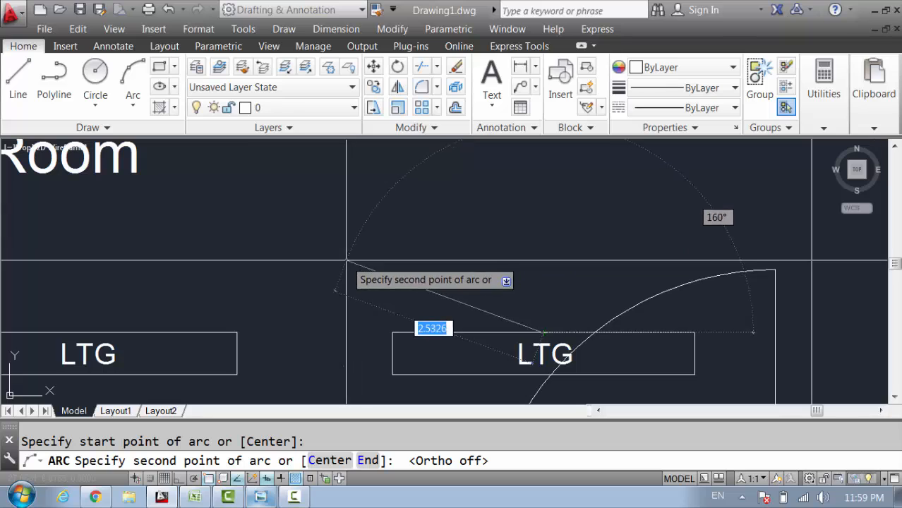
pyautogui.scroll(-2, 479, 311)
pyautogui.moveTo(479, 310); pyautogui.dragTo(509, 322, button='middle')
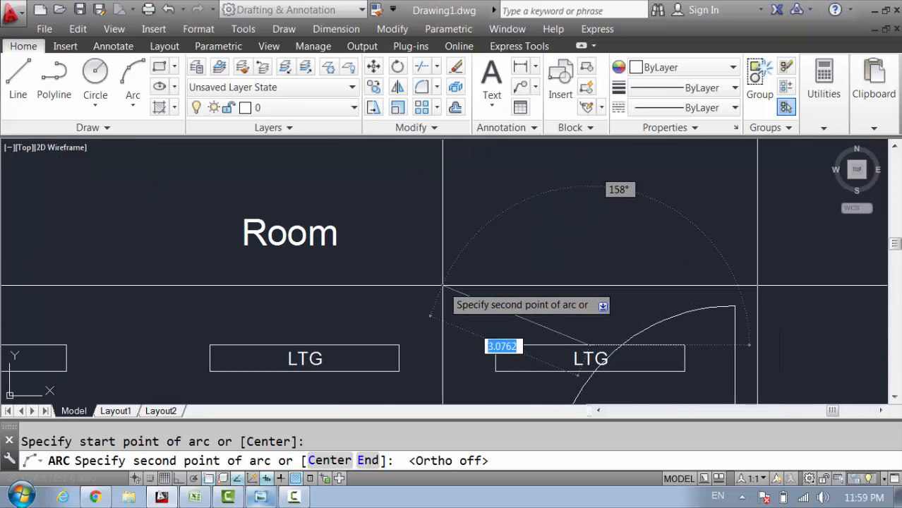
pyautogui.click(443, 286)
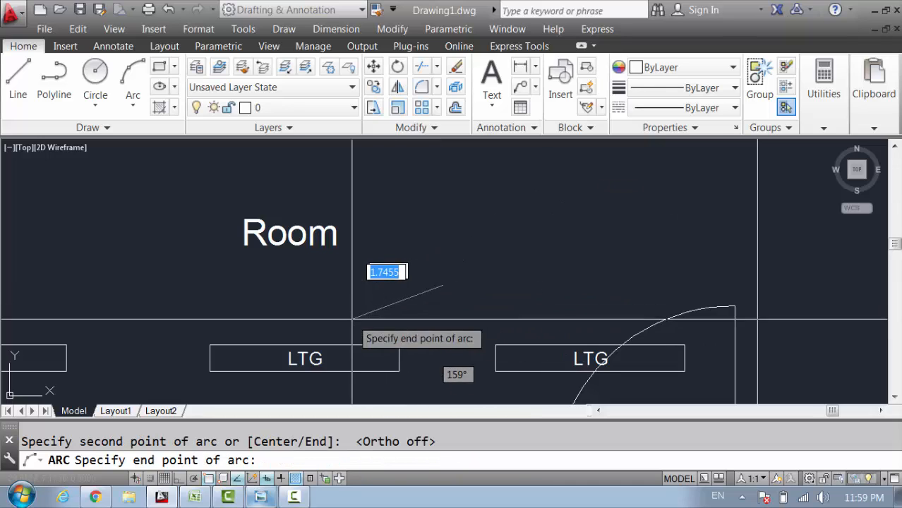
pyautogui.click(304, 346)
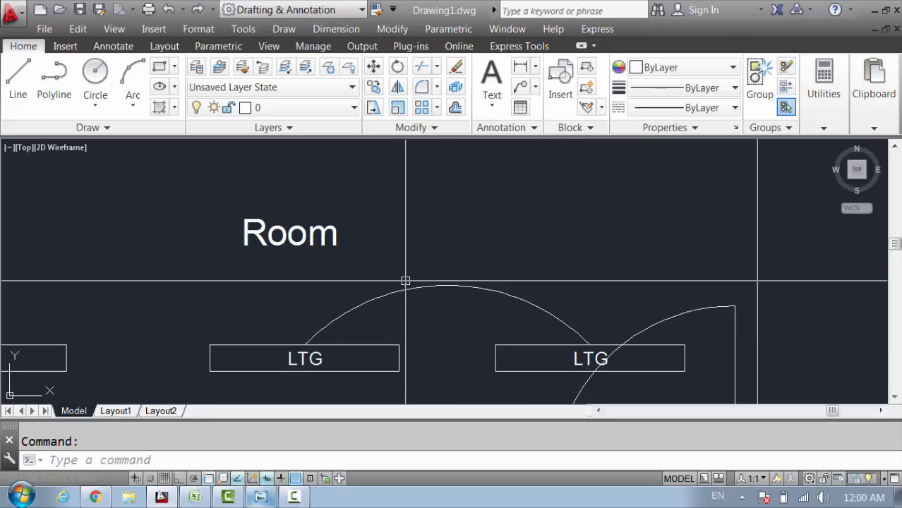
# - Compare the new arc with the lower fixtures' wiring in the Windows Photo Viewer sketch and return to AutoCAD at the lower LTG row
pyautogui.hotkey('alt', 'Tab')
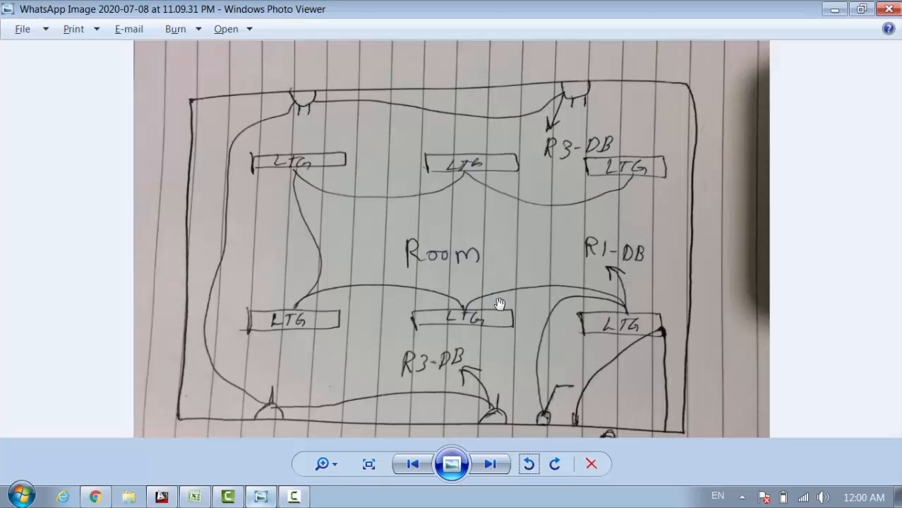
pyautogui.scroll(1, 560, 309)
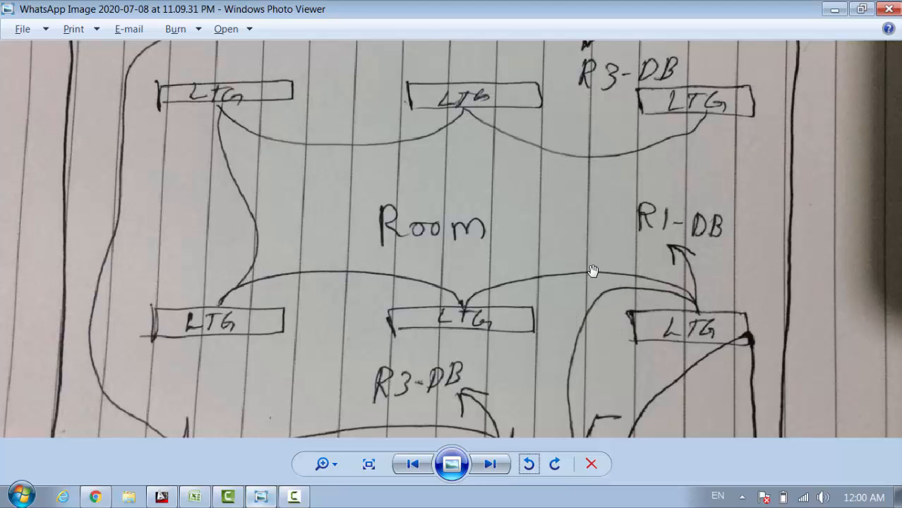
pyautogui.hotkey('alt', 'Tab')
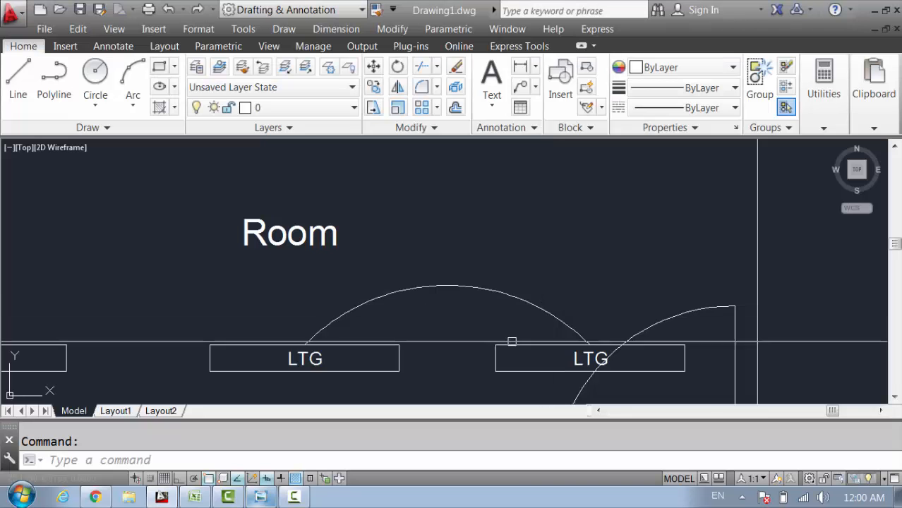
pyautogui.scroll(-2, 438, 313)
pyautogui.moveTo(540, 307)
pyautogui.mouseDown(button='middle')
pyautogui.moveTo(548, 315)
pyautogui.moveTo(724, 291)
pyautogui.mouseUp(button='middle')
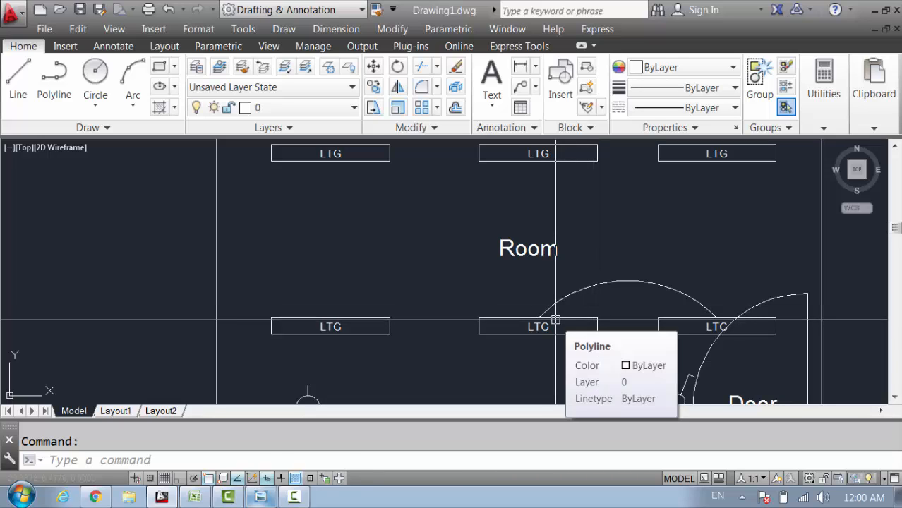
pyautogui.write('a')
pyautogui.press('Return')
pyautogui.press('Escape')
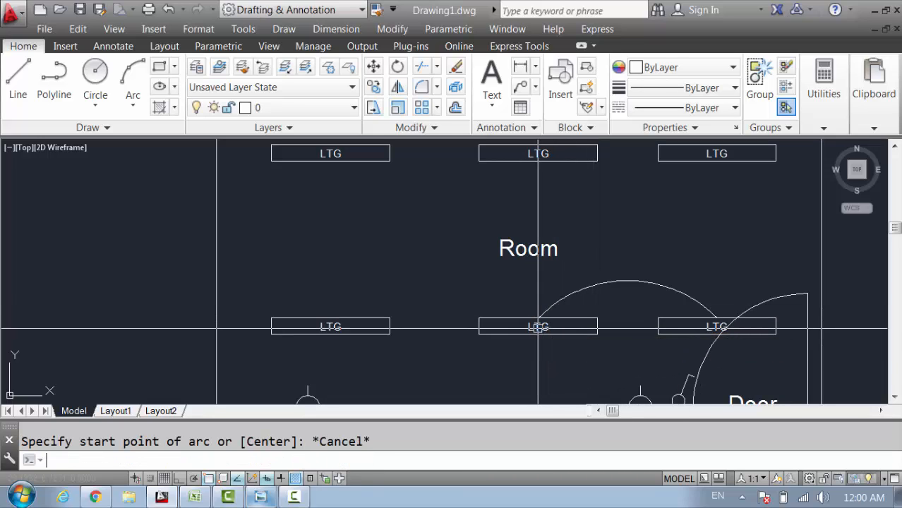
pyautogui.press('Return')
pyautogui.press('Return')
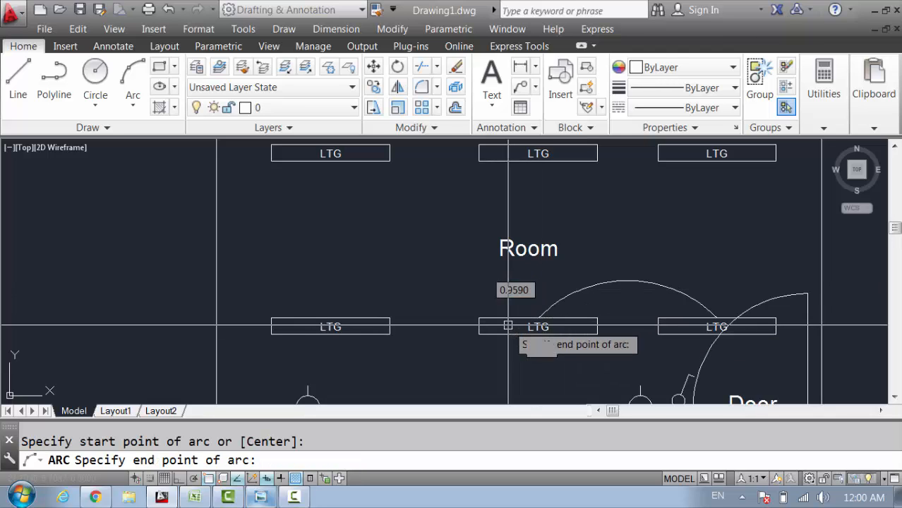
pyautogui.press('Escape')
# - Draw a three-point arc from the lower middle LTG fixture's top midpoint, bulging upward, to the lower left fixture's top midpoint
pyautogui.press('Return')
pyautogui.scroll(3, 522, 325)
pyautogui.click(544, 310)
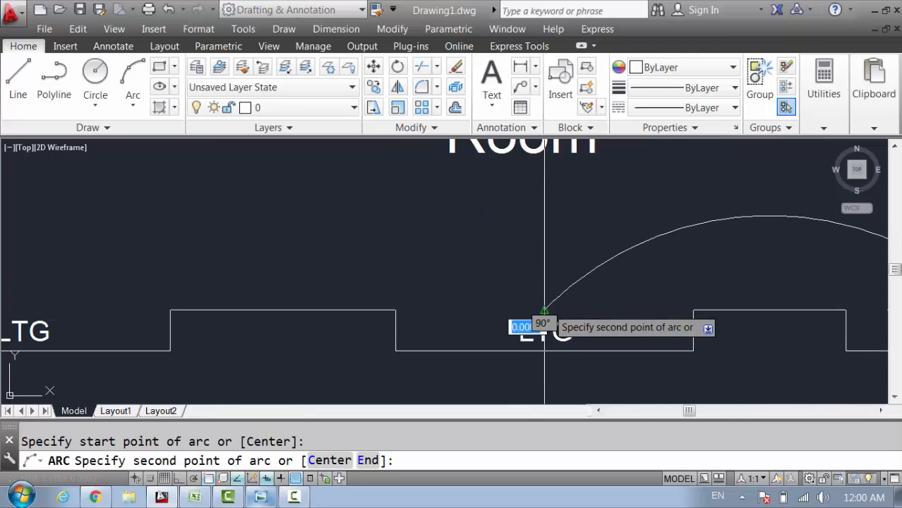
pyautogui.scroll(-2, 357, 224)
pyautogui.moveTo(356, 227); pyautogui.dragTo(489, 276, button='middle')
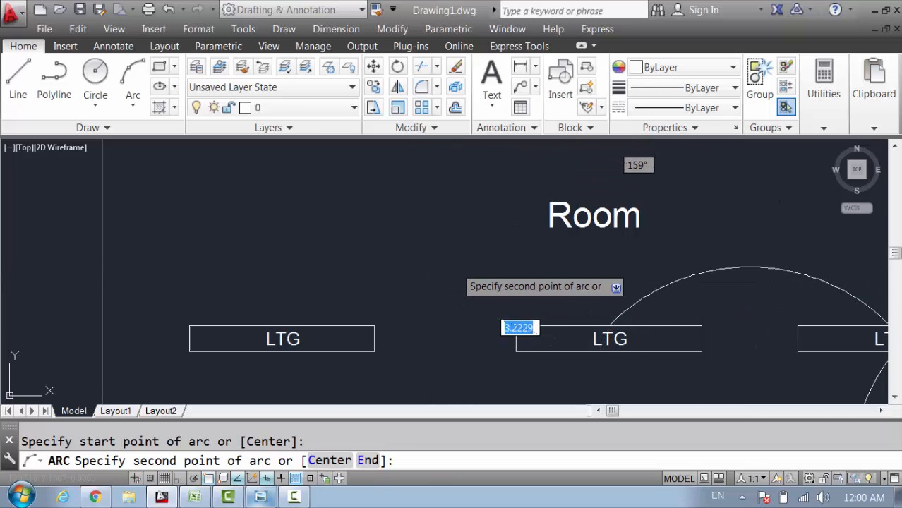
pyautogui.click(456, 267)
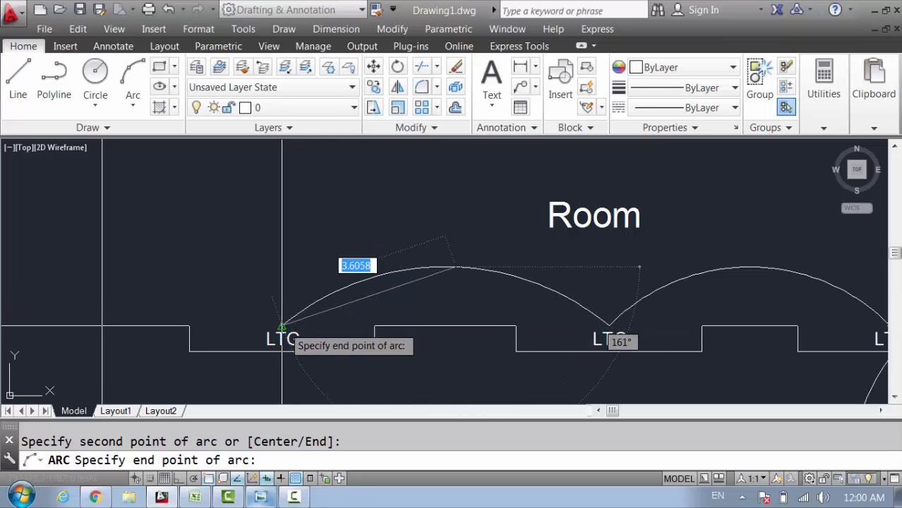
pyautogui.click(281, 328)
pyautogui.scroll(-5, 477, 290)
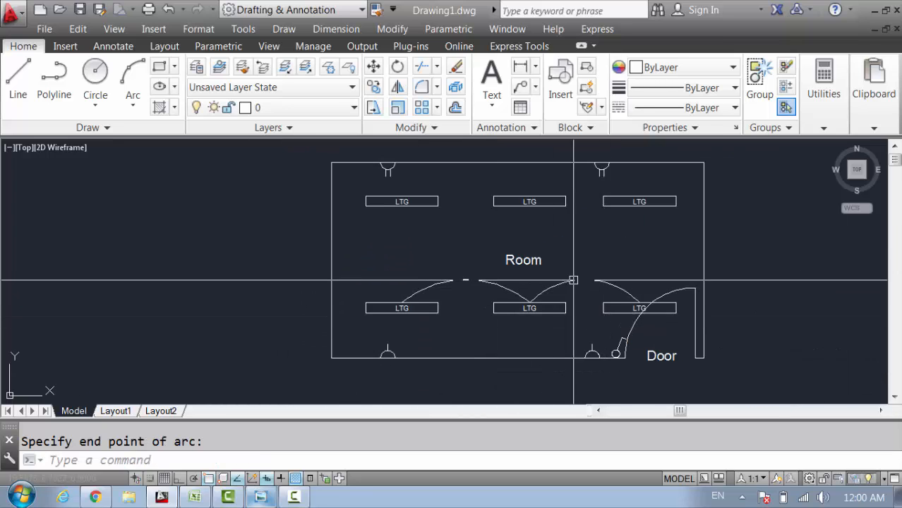
# - Mirror the two wiring arcs upward about a horizontal line through the left wall's midpoint, keeping the original arcs
pyautogui.scroll(2, 573, 280)
pyautogui.scroll(2, 496, 325)
pyautogui.scroll(-2, 503, 337)
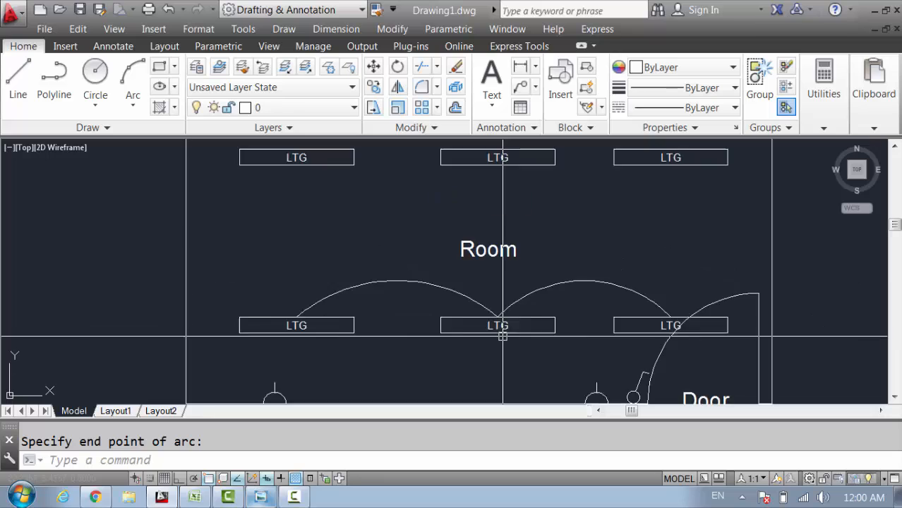
pyautogui.scroll(-3, 502, 337)
pyautogui.scroll(3, 502, 286)
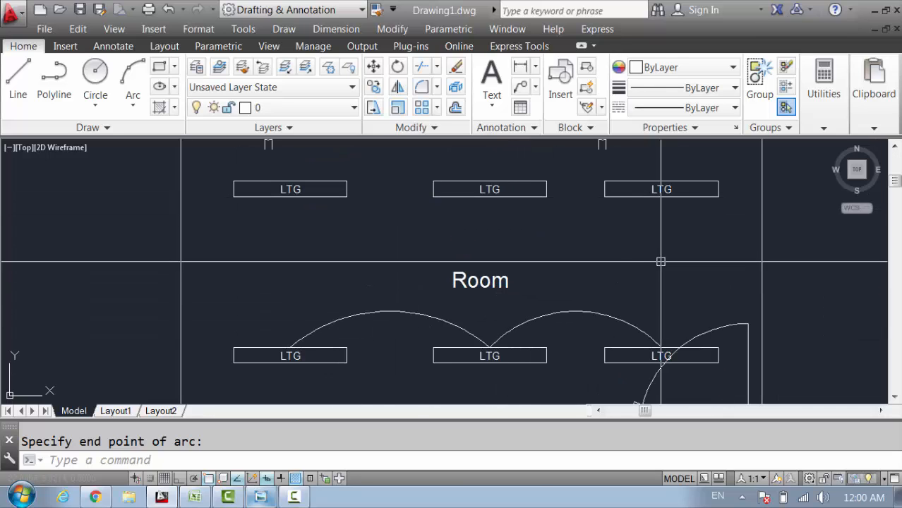
pyautogui.click(572, 323)
pyautogui.click(412, 312)
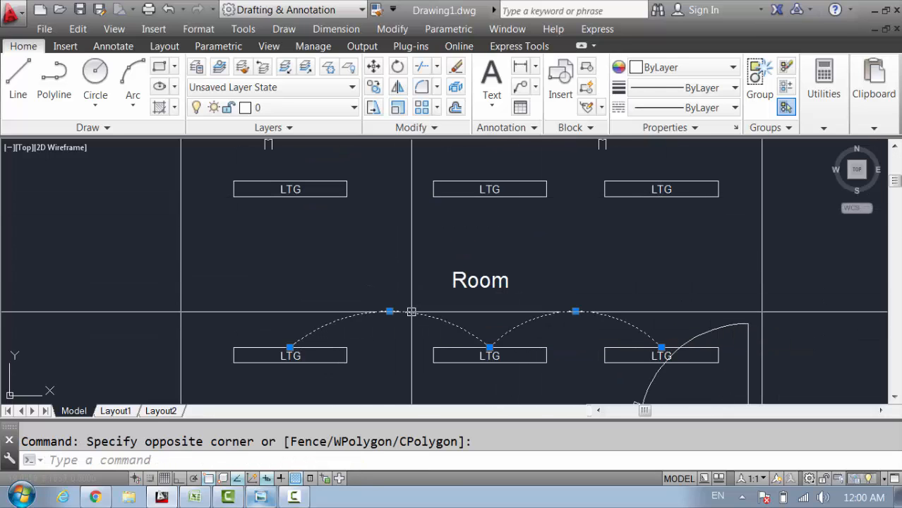
pyautogui.write('mi')
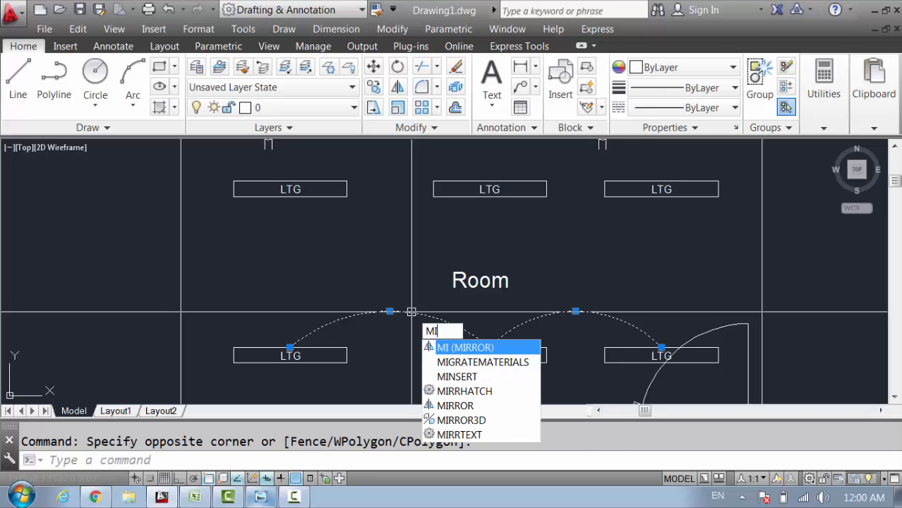
pyautogui.press('Return')
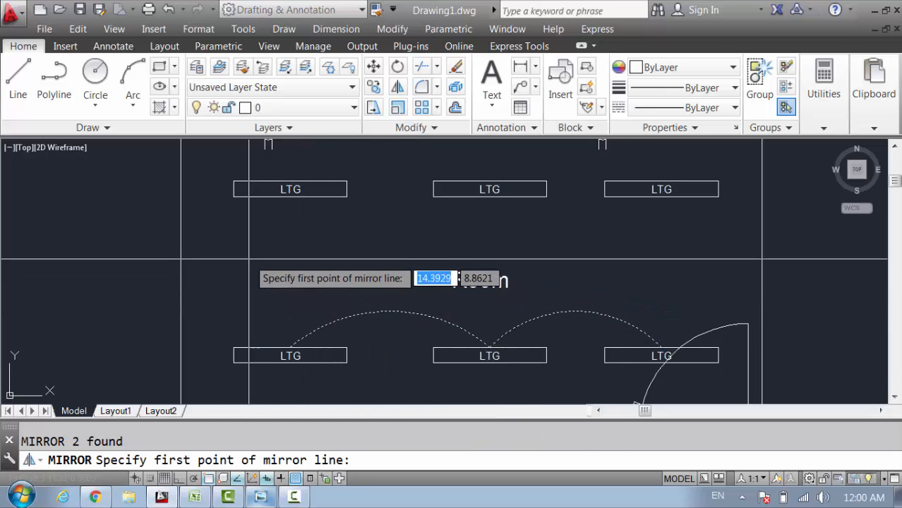
pyautogui.scroll(-4, 185, 268)
pyautogui.click(185, 269)
pyautogui.click(216, 269)
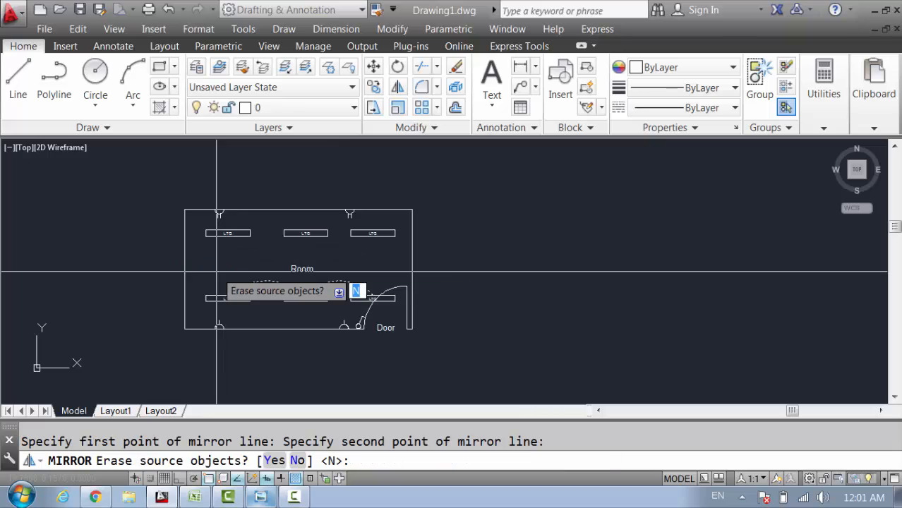
pyautogui.press('Return')
pyautogui.scroll(3, 458, 336)
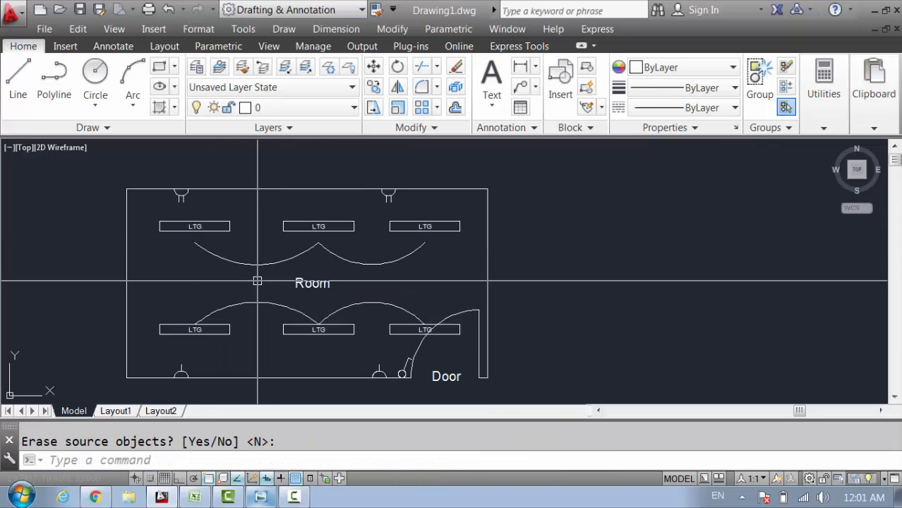
# - Move the three upper LTG fixtures straight down, with Ortho on, so their bottom midpoints meet the ends of the mirrored wiring arcs
pyautogui.scroll(3, 487, 319)
pyautogui.moveTo(550, 328); pyautogui.dragTo(527, 324, button='middle')
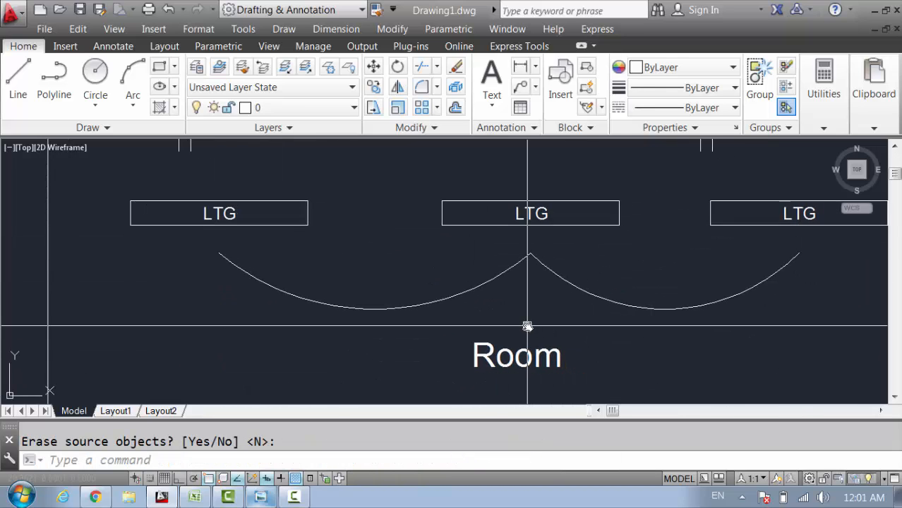
pyautogui.scroll(-6, 541, 311)
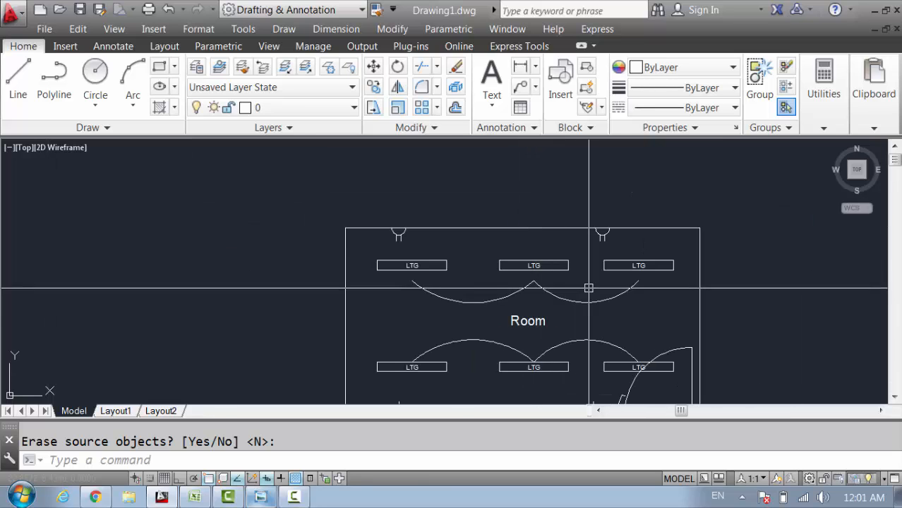
pyautogui.scroll(6, 598, 278)
pyautogui.click(699, 257)
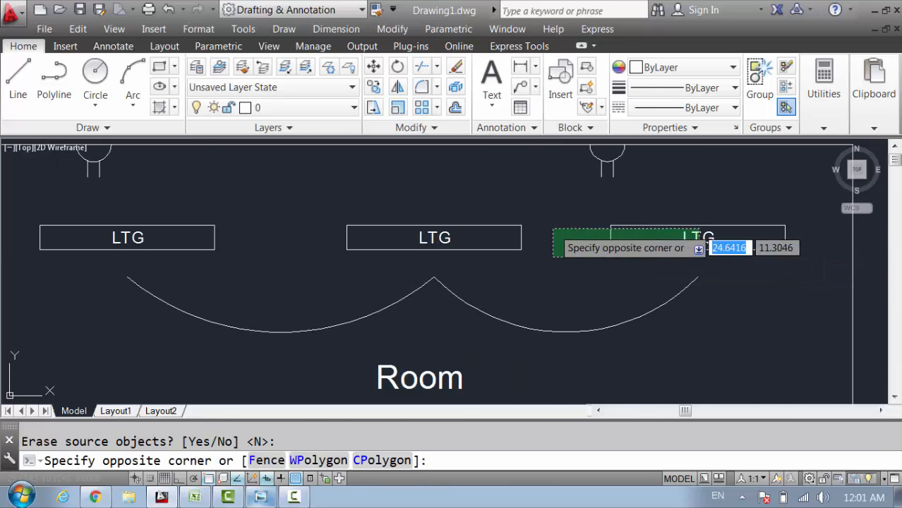
pyautogui.click(146, 197)
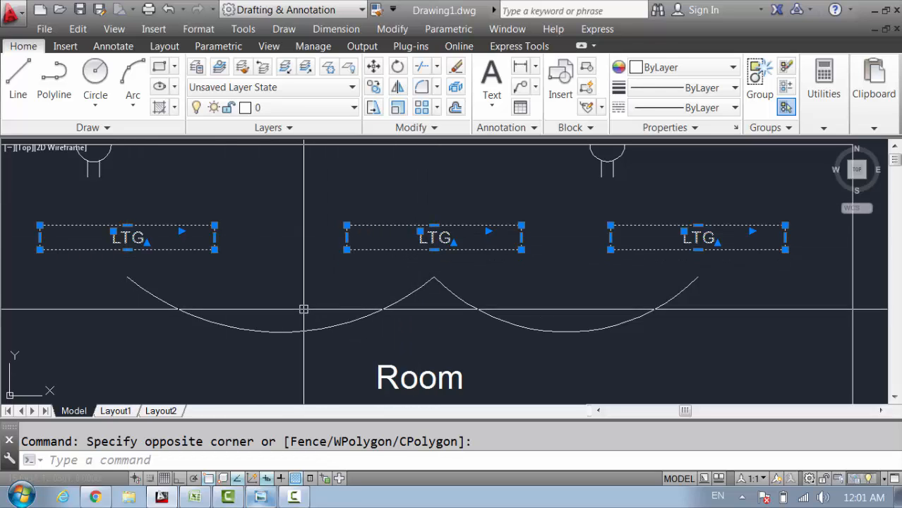
pyautogui.write('m')
pyautogui.press('Return')
pyautogui.scroll(2, 275, 262)
pyautogui.click(286, 233)
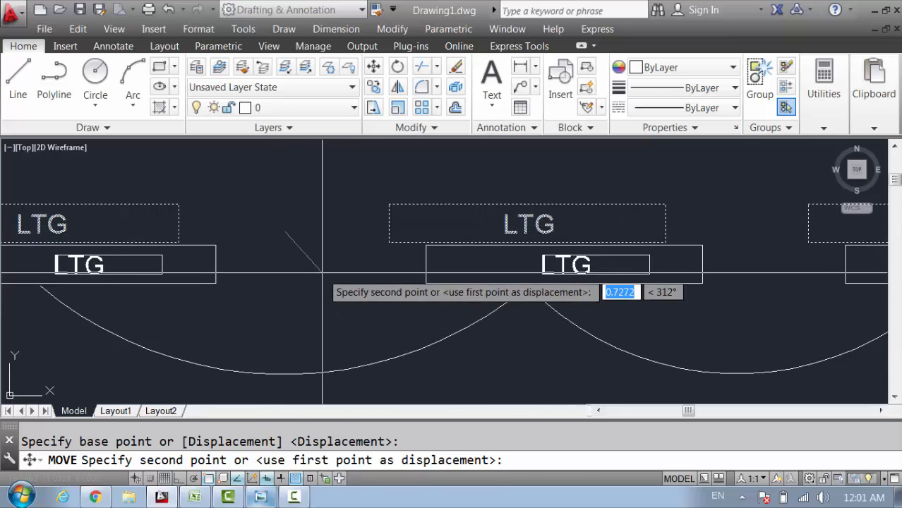
pyautogui.press('F8')
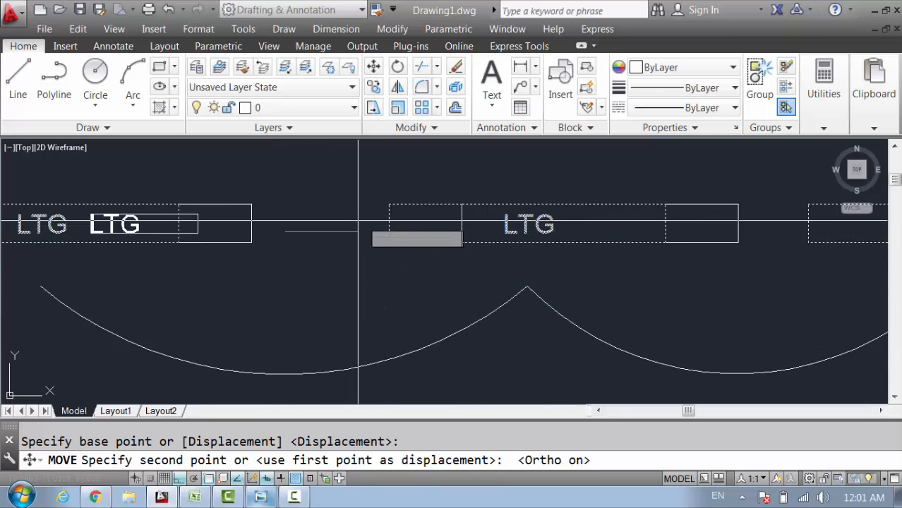
pyautogui.click(285, 277)
pyautogui.scroll(-8, 285, 275)
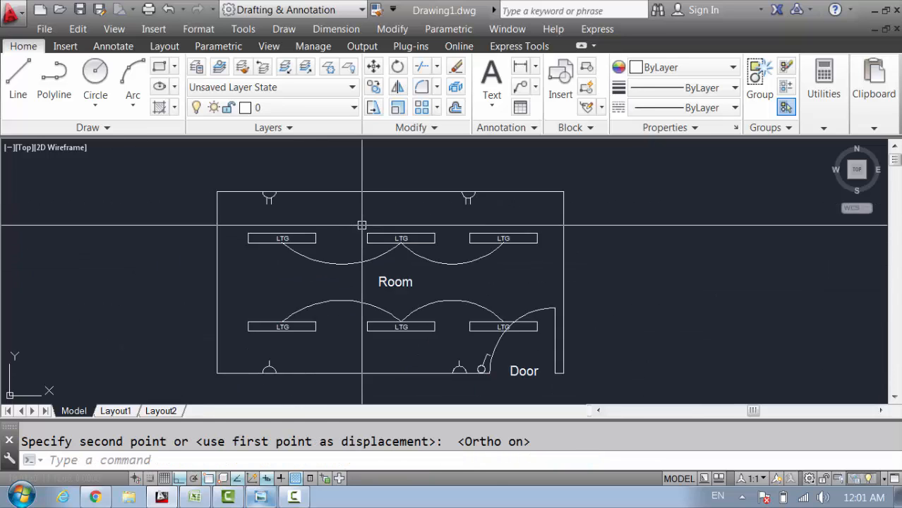
# - Following the sketch, draw a left-bulging three-point arc, Ortho off, from the lower left LTG fixture's top midpoint to the upper left fixture's bottom midpoint
pyautogui.scroll(4, 370, 260)
pyautogui.scroll(2, 369, 252)
pyautogui.scroll(-4, 361, 280)
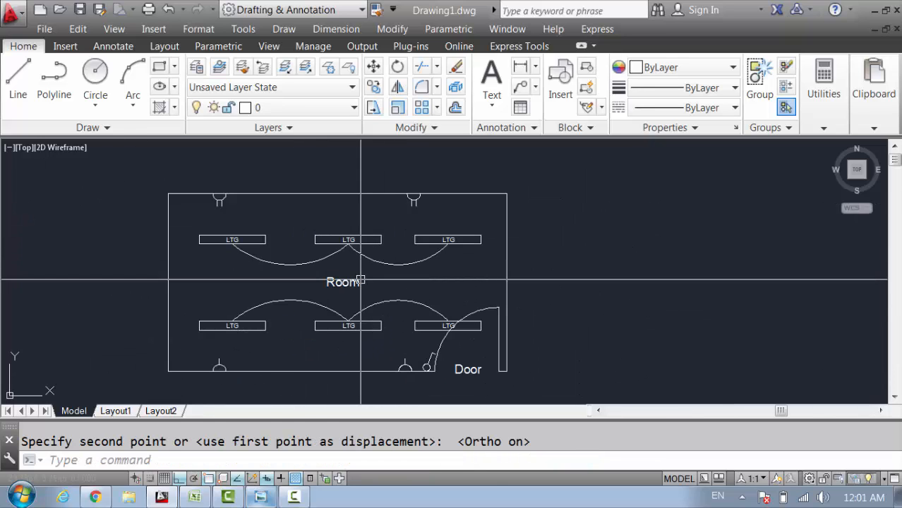
pyautogui.moveTo(361, 324); pyautogui.dragTo(425, 309, button='middle')
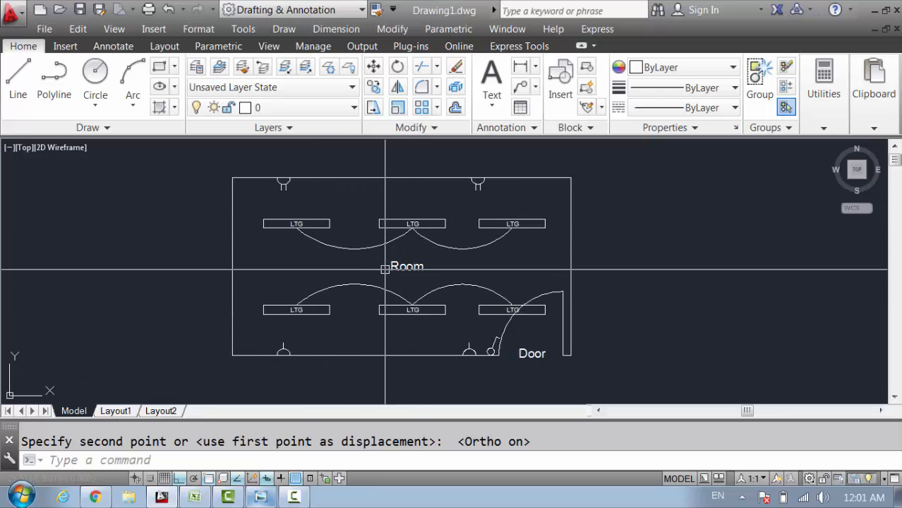
pyautogui.hotkey('alt', 'Tab')
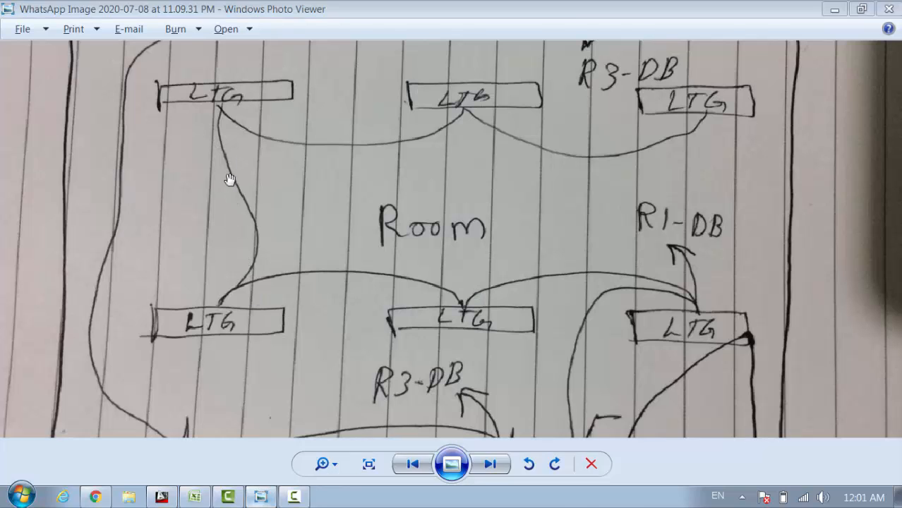
pyautogui.hotkey('alt', 'Tab')
pyautogui.write('a')
pyautogui.press('Return')
pyautogui.scroll(4, 321, 268)
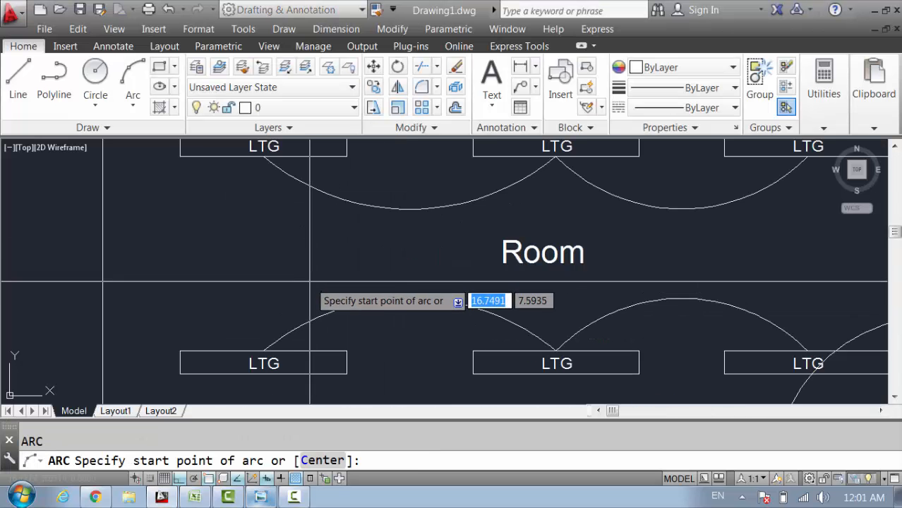
pyautogui.click(263, 351)
pyautogui.press('F8')
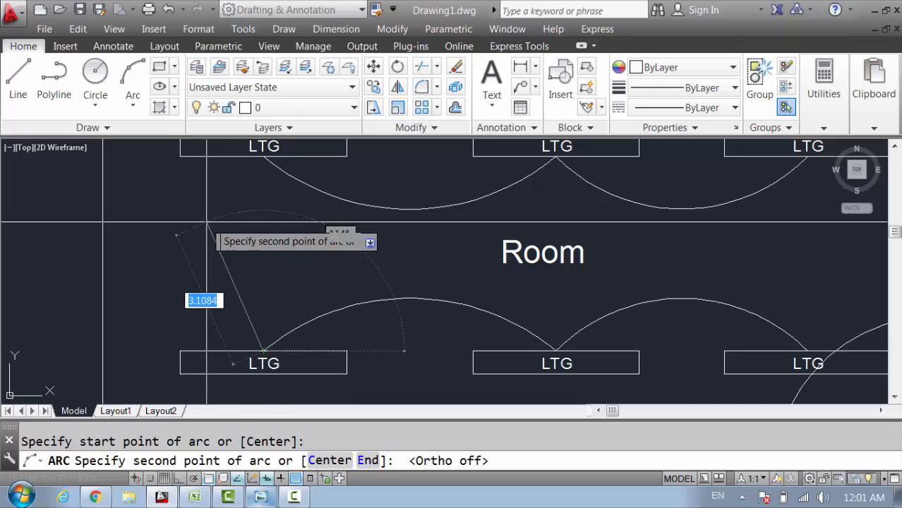
pyautogui.click(235, 250)
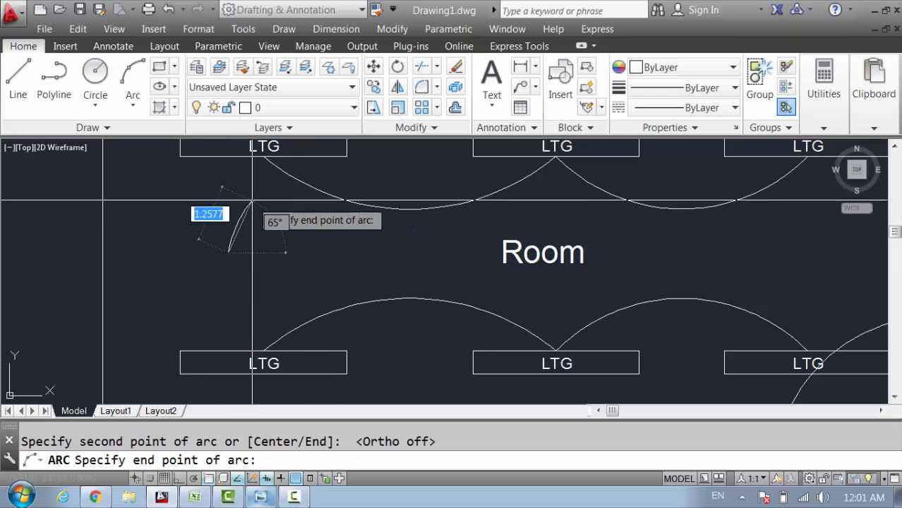
pyautogui.click(264, 157)
pyautogui.press('Escape')
pyautogui.scroll(-6, 296, 163)
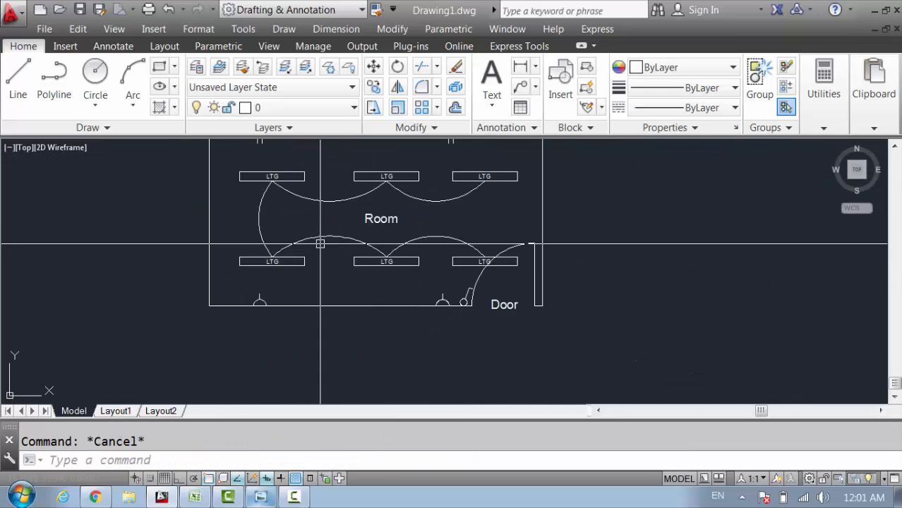
# - Check the socket wiring in the sketch and draw a shallow upward-bulging three-point arc from the bottom wall's right socket to its left socket
pyautogui.scroll(4, 424, 308)
pyautogui.hotkey('alt', 'Tab')
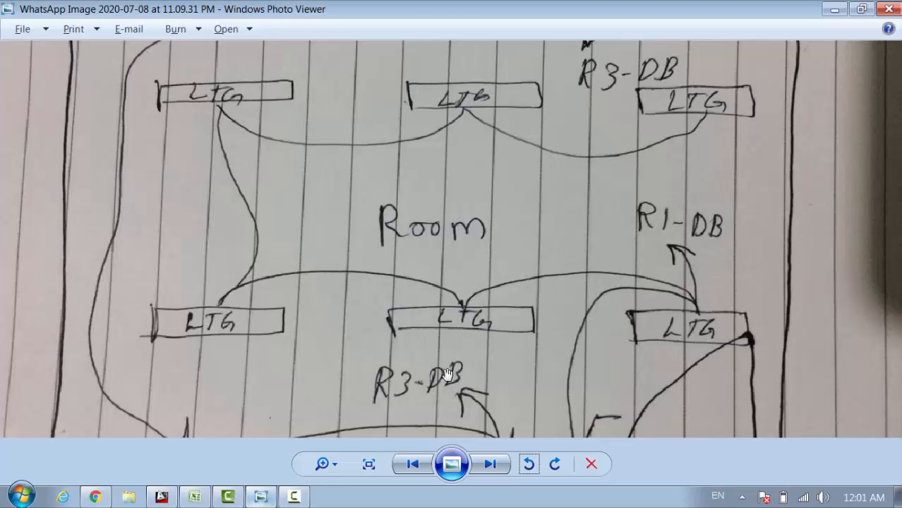
pyautogui.moveTo(455, 352); pyautogui.dragTo(469, 289)
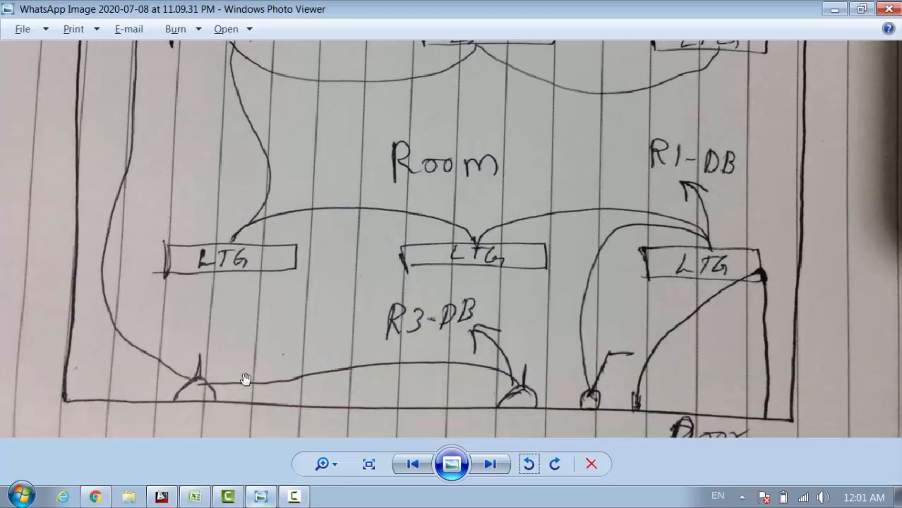
pyautogui.hotkey('alt', 'Tab')
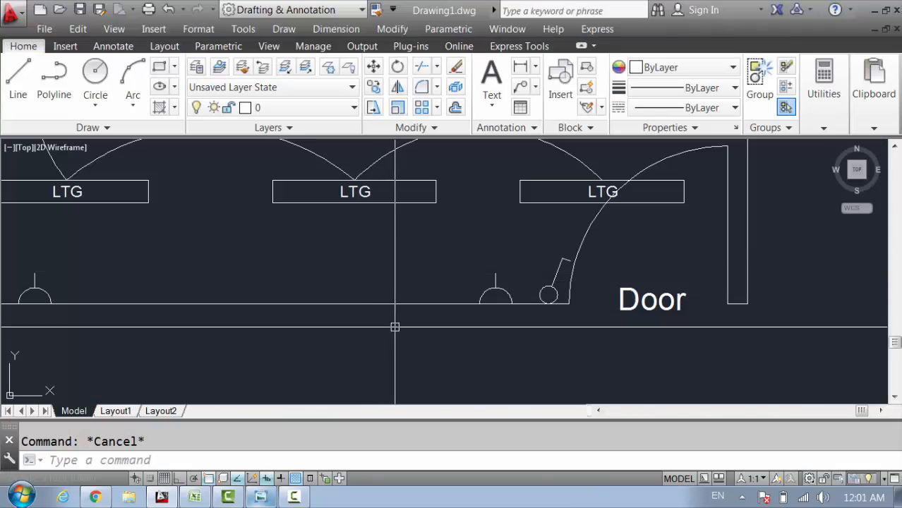
pyautogui.press('Return')
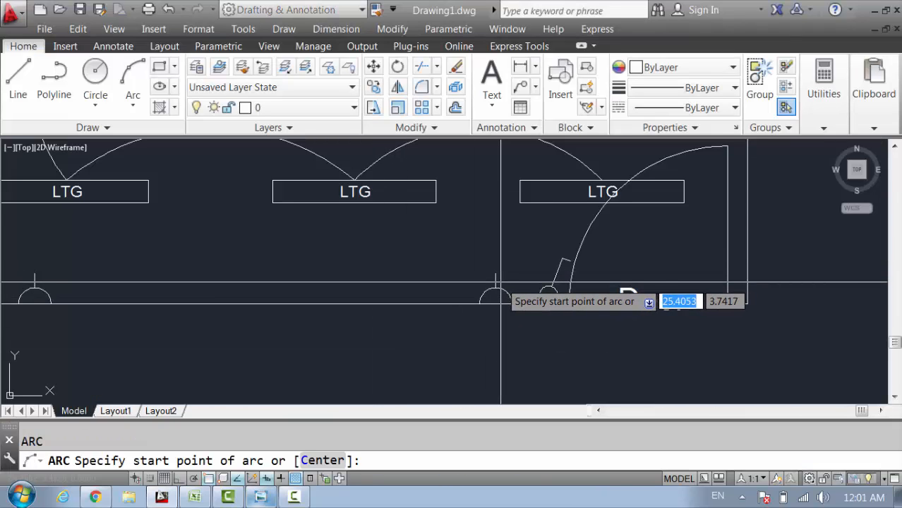
pyautogui.click(495, 288)
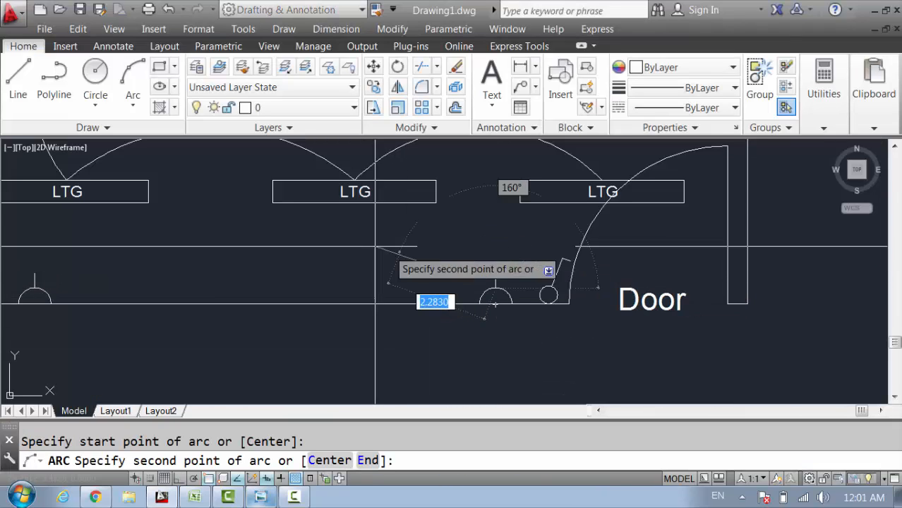
pyautogui.click(212, 265)
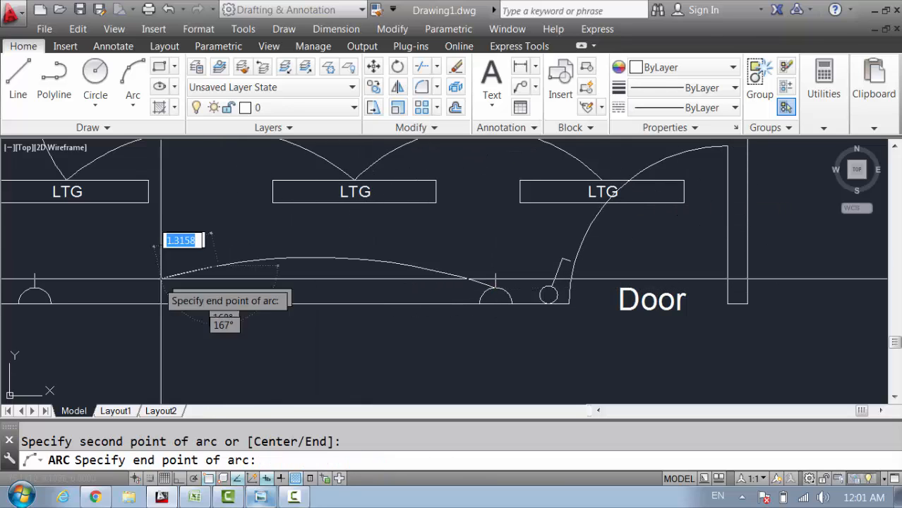
pyautogui.click(35, 285)
# - Draw a three-point arc from the top of the bottom left socket, bulging toward the left wall, ending about halfway up the room
pyautogui.moveTo(166, 285); pyautogui.dragTo(477, 301, button='middle')
pyautogui.press('Return')
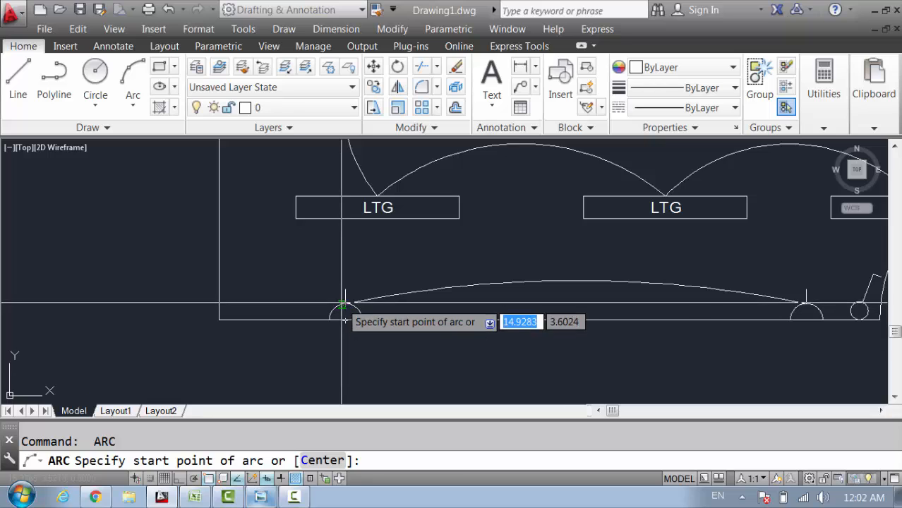
pyautogui.click(344, 305)
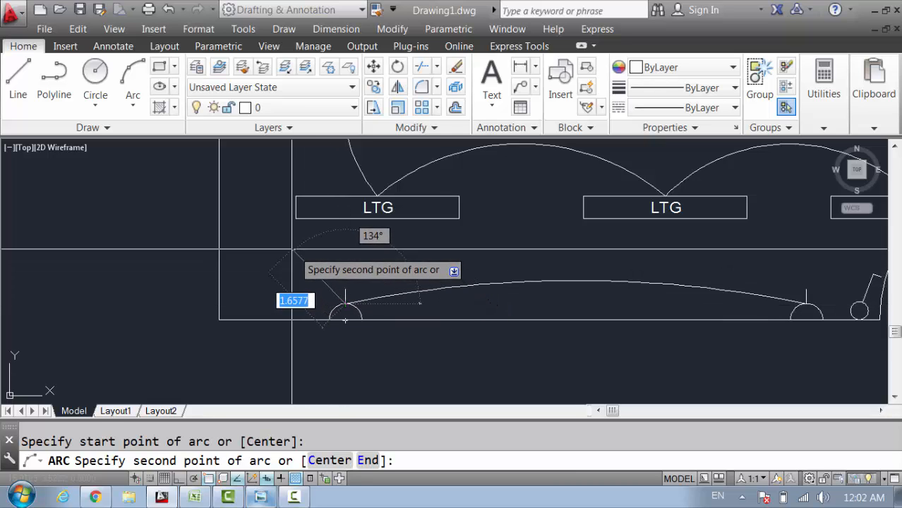
pyautogui.click(274, 205)
pyautogui.moveTo(274, 205); pyautogui.dragTo(312, 325, button='middle')
pyautogui.click(298, 209)
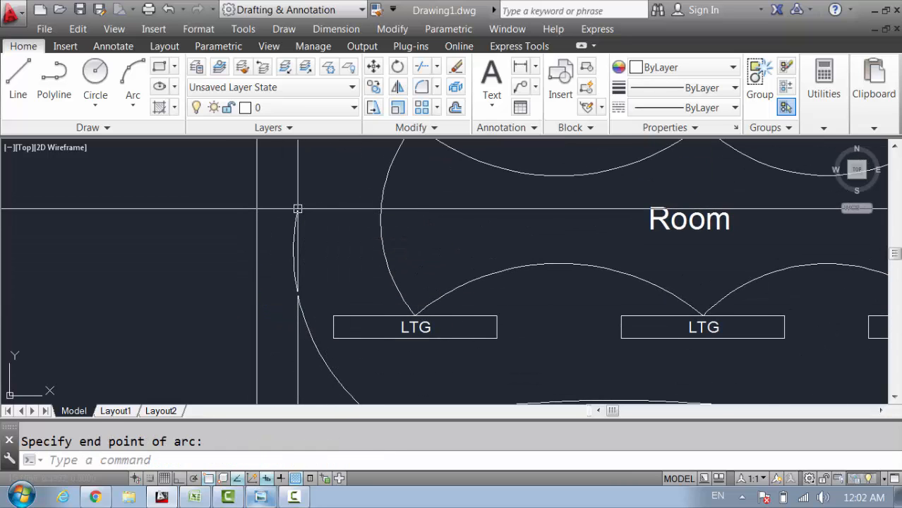
# - Try to continue the socket wiring arc beside the left wall upward with a tangent arc
pyautogui.scroll(-4, 297, 209)
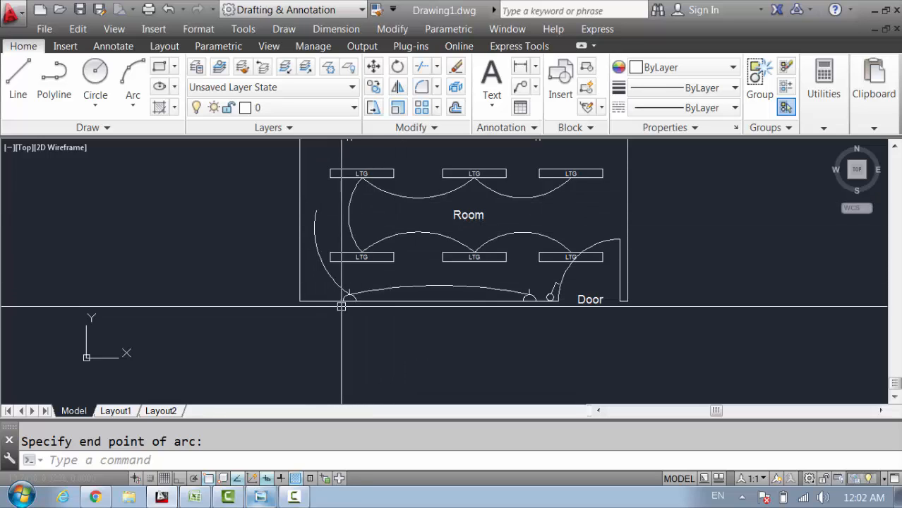
pyautogui.moveTo(315, 226); pyautogui.dragTo(285, 300, button='middle')
pyautogui.scroll(2, 303, 251)
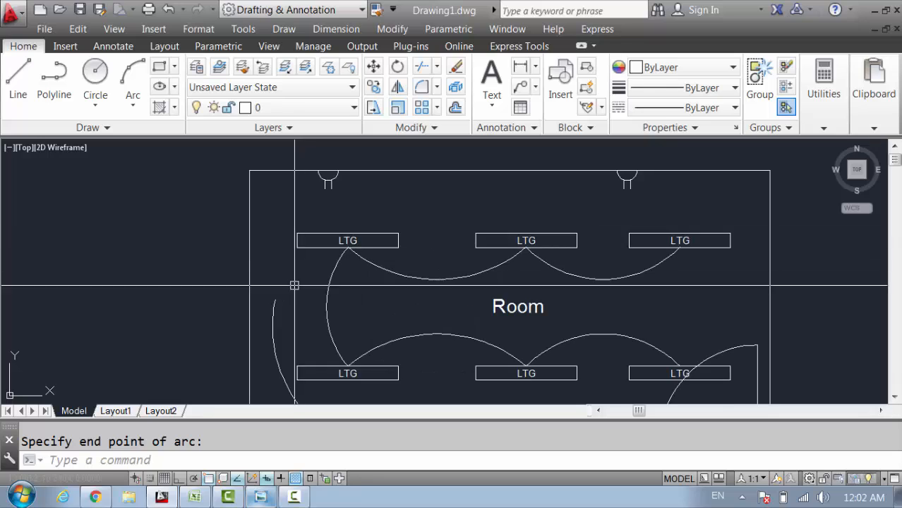
pyautogui.click(284, 283)
pyautogui.press('Return')
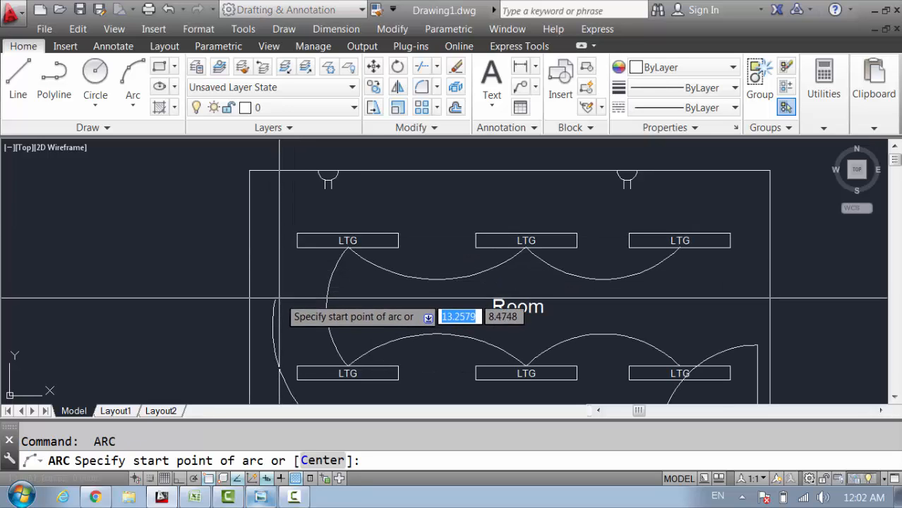
pyautogui.press('Return')
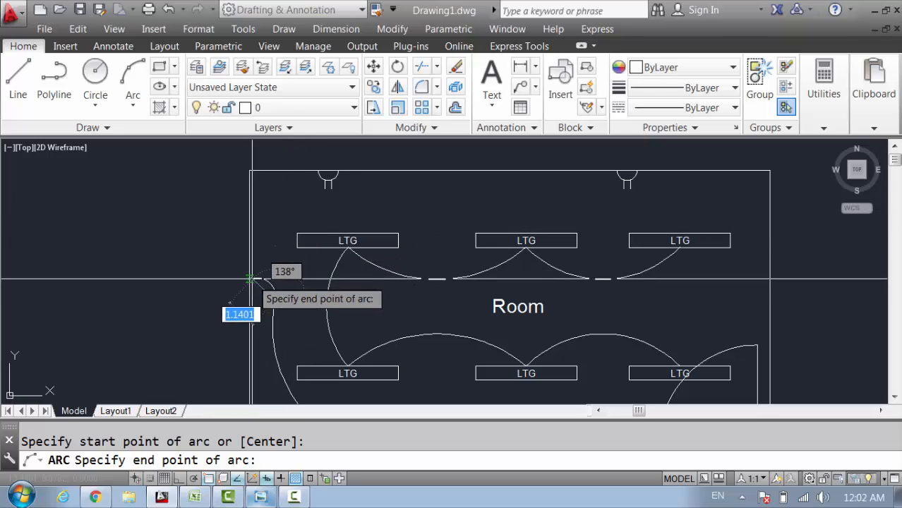
pyautogui.scroll(2, 293, 209)
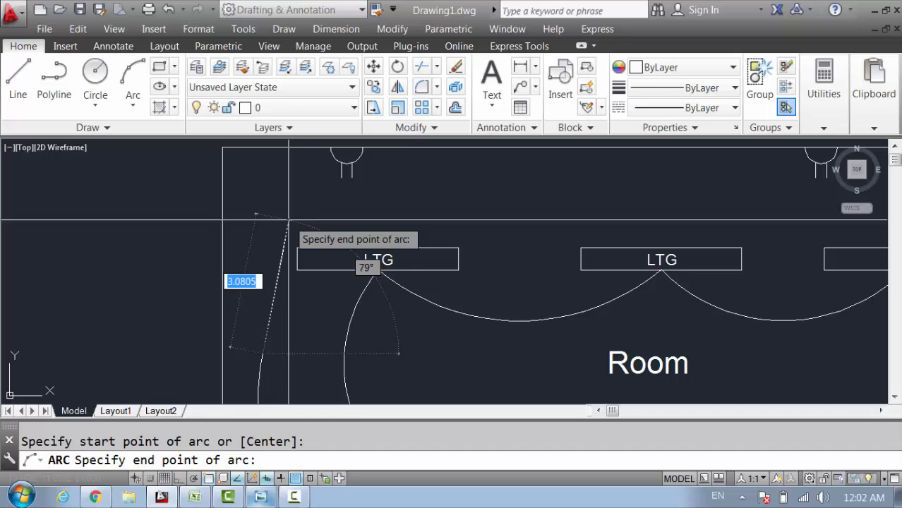
pyautogui.click(288, 221)
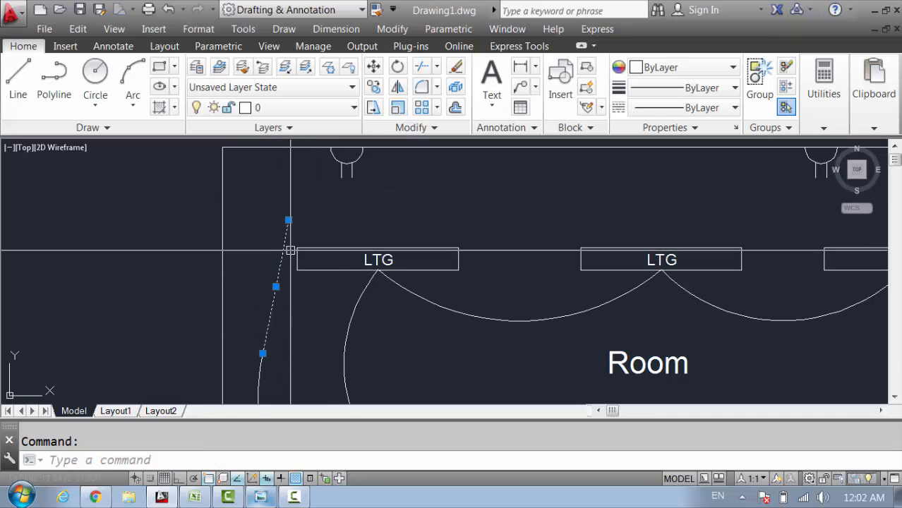
# - Draw a three-point arc from the upper end of the left wall's wiring arc, bulging toward the wall, to the bottom of the upper left socket
pyautogui.press('Return')
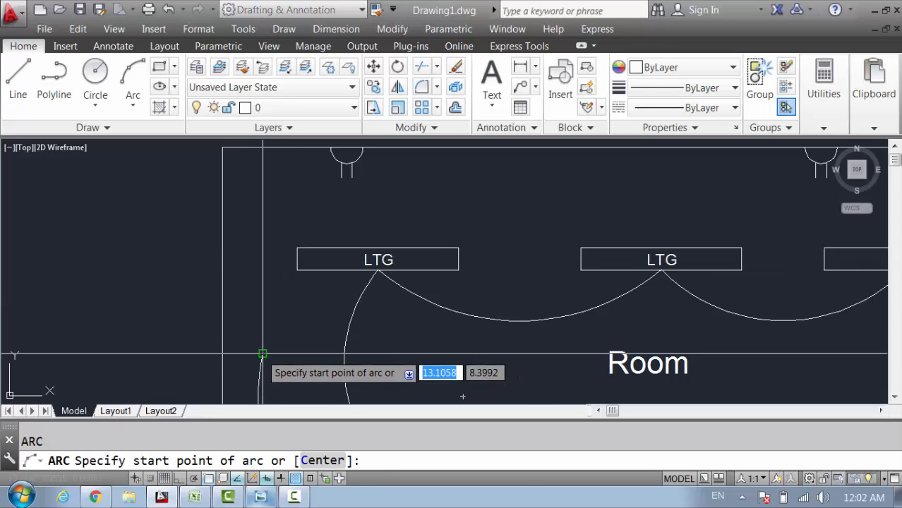
pyautogui.click(262, 355)
pyautogui.click(277, 236)
pyautogui.scroll(2, 331, 175)
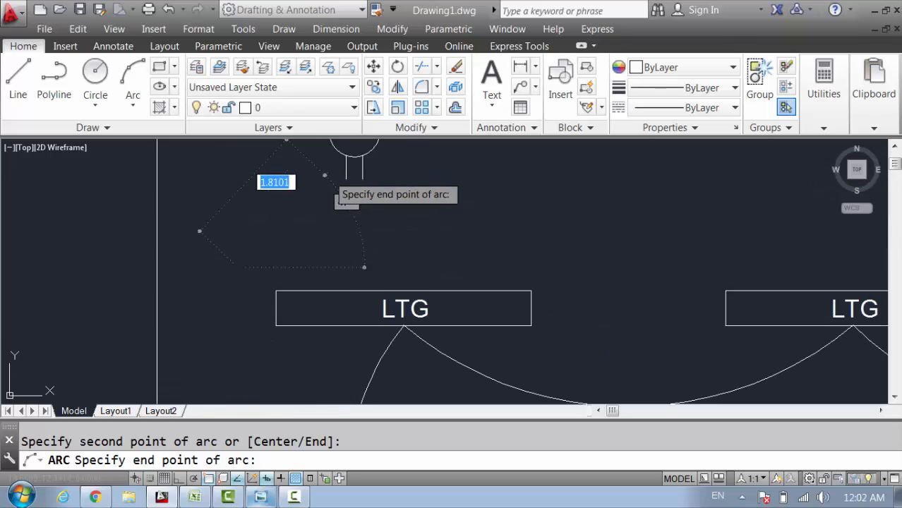
pyautogui.click(343, 154)
pyautogui.scroll(-5, 343, 155)
# - Stretch the shared endpoint of the two arcs beside the left wall slightly toward the wall so they form one smooth curve
pyautogui.scroll(4, 324, 201)
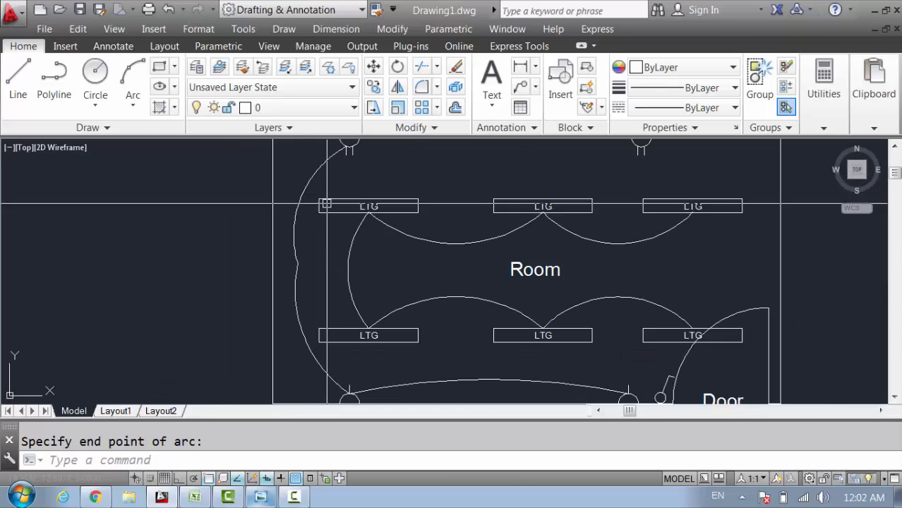
pyautogui.click(309, 311)
pyautogui.click(268, 277)
pyautogui.scroll(3, 280, 310)
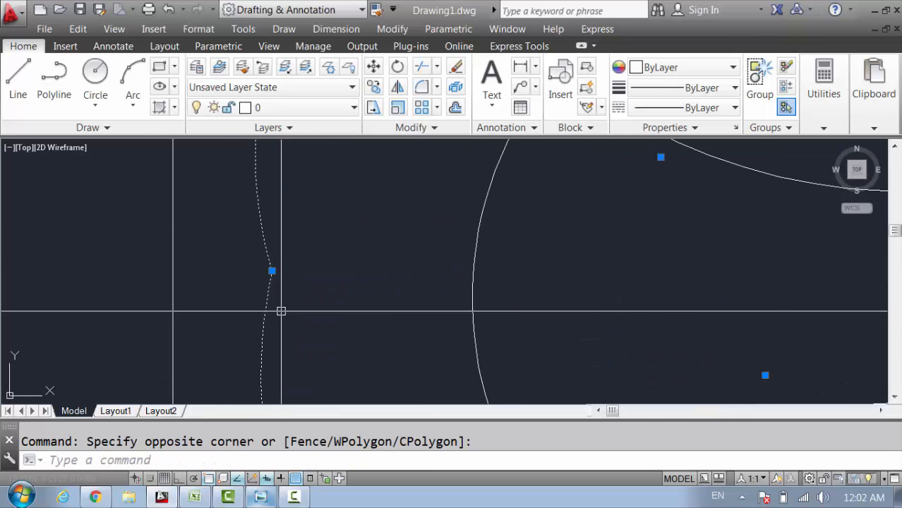
pyautogui.click(271, 271)
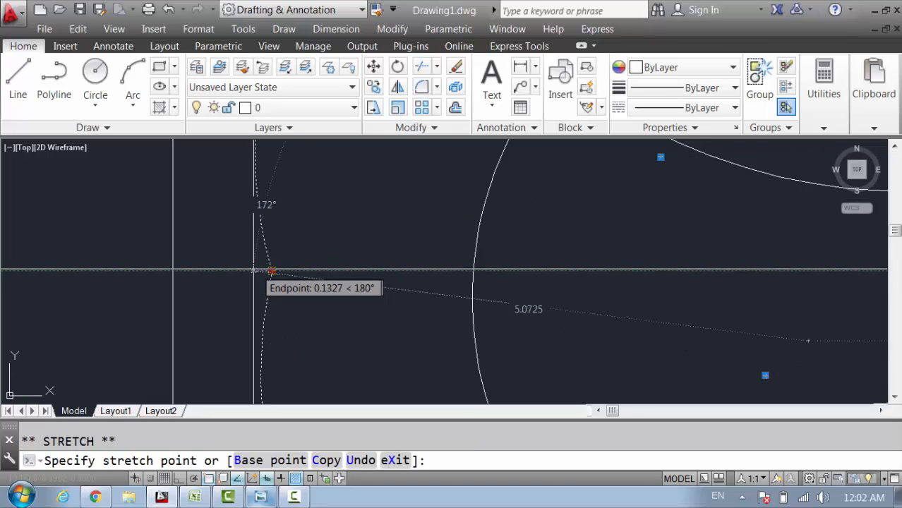
pyautogui.scroll(-4, 233, 264)
pyautogui.press('Escape')
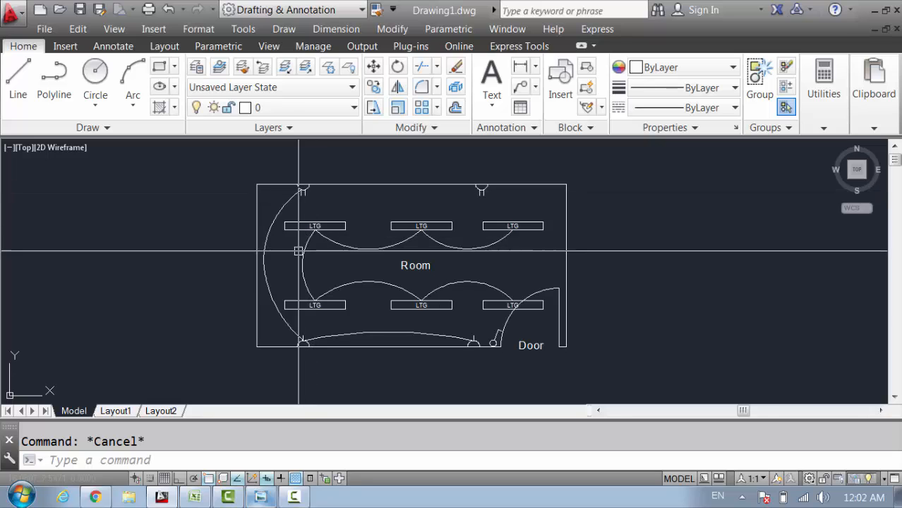
# - Following the sketch, draw a three-point arc sagging slightly into the room between the bottoms of the two upper sockets
pyautogui.hotkey('alt', 'Tab')
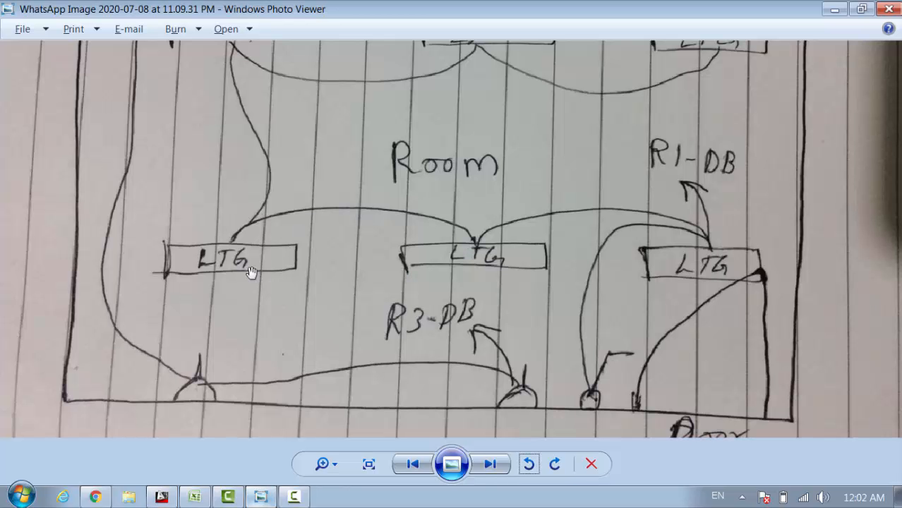
pyautogui.moveTo(250, 272)
pyautogui.mouseDown()
pyautogui.moveTo(313, 353)
pyautogui.moveTo(125, 364)
pyautogui.mouseUp()
pyautogui.hotkey('alt', 'Tab')
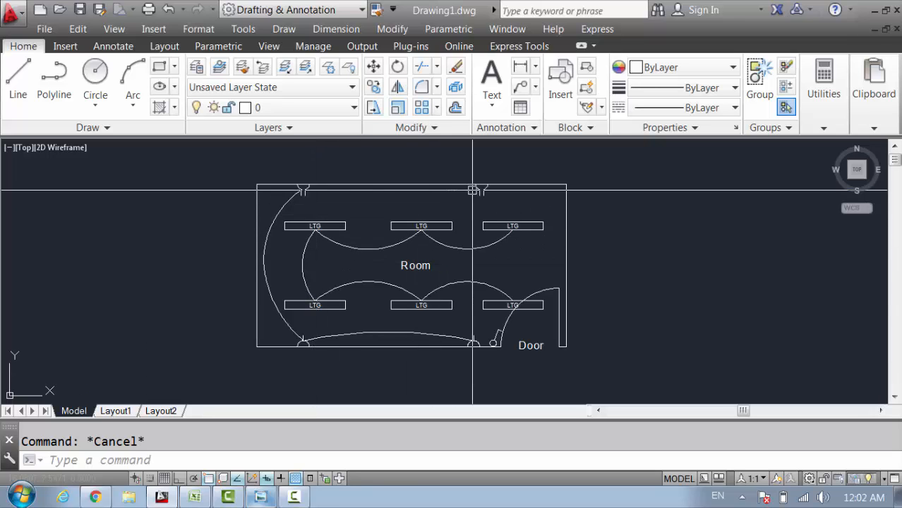
pyautogui.write('a')
pyautogui.press('Return')
pyautogui.scroll(4, 357, 212)
pyautogui.scroll(4, 279, 182)
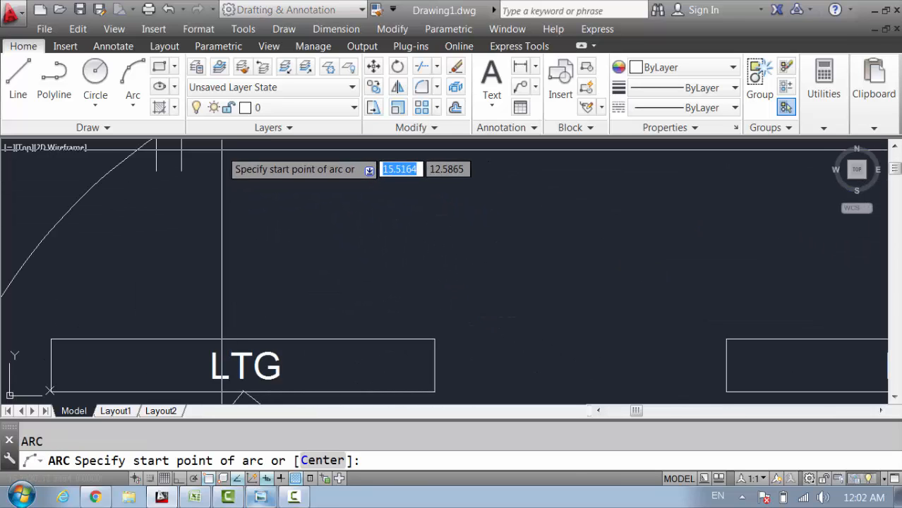
pyautogui.click(189, 182)
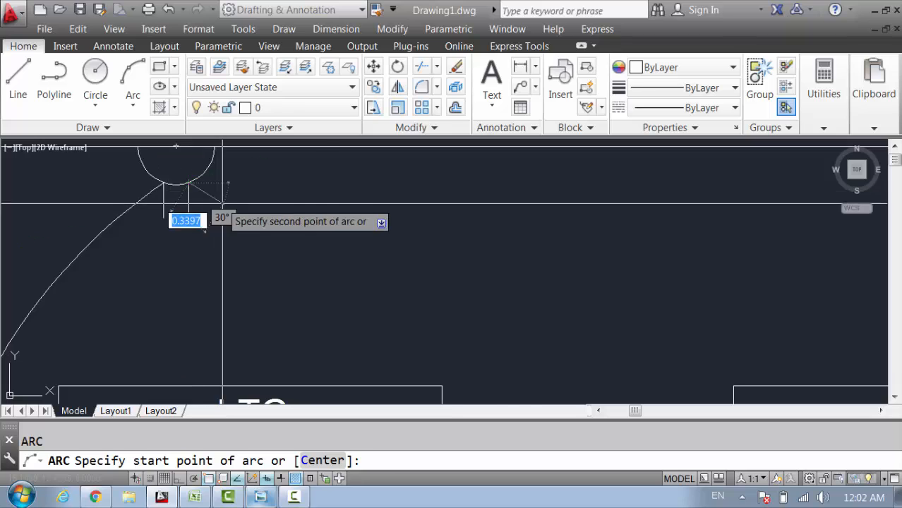
pyautogui.scroll(-4, 221, 203)
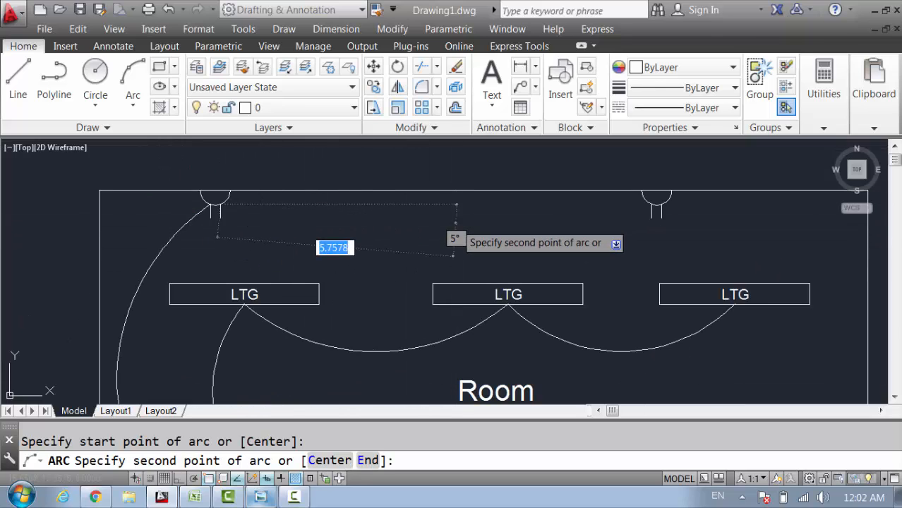
pyautogui.click(452, 220)
pyautogui.scroll(3, 639, 201)
pyautogui.click(639, 201)
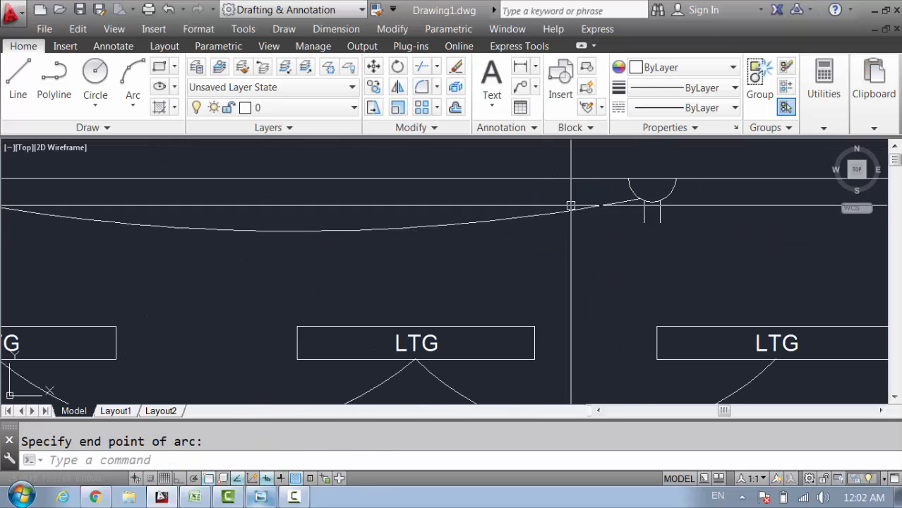
pyautogui.scroll(-5, 551, 202)
# - Following the sketch, draw a three-point arc from the switch circle beside the door, bulging left, to the bottom edge of the lower right LTG fixture
pyautogui.hotkey('alt', 'Tab')
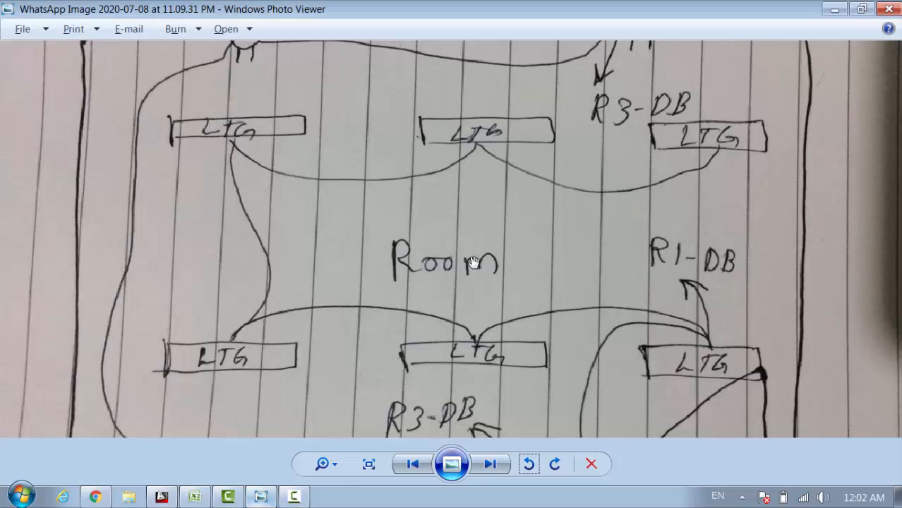
pyautogui.scroll(-2, 480, 253)
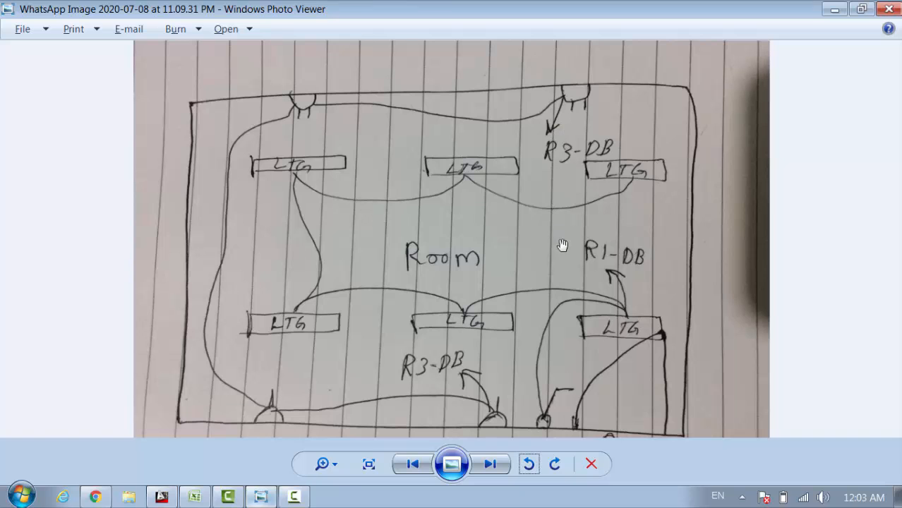
pyautogui.hotkey('alt', 'Tab')
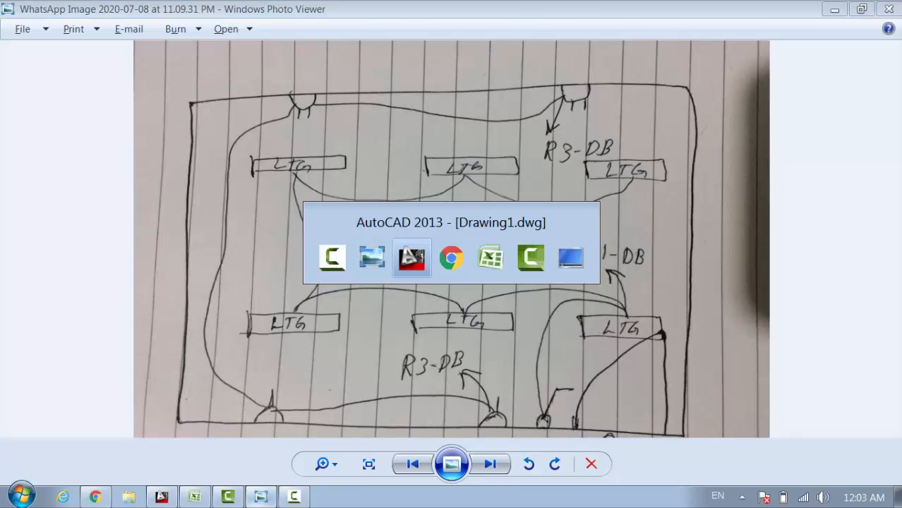
pyautogui.scroll(4, 558, 290)
pyautogui.moveTo(493, 301); pyautogui.dragTo(452, 312, button='middle')
pyautogui.scroll(4, 486, 303)
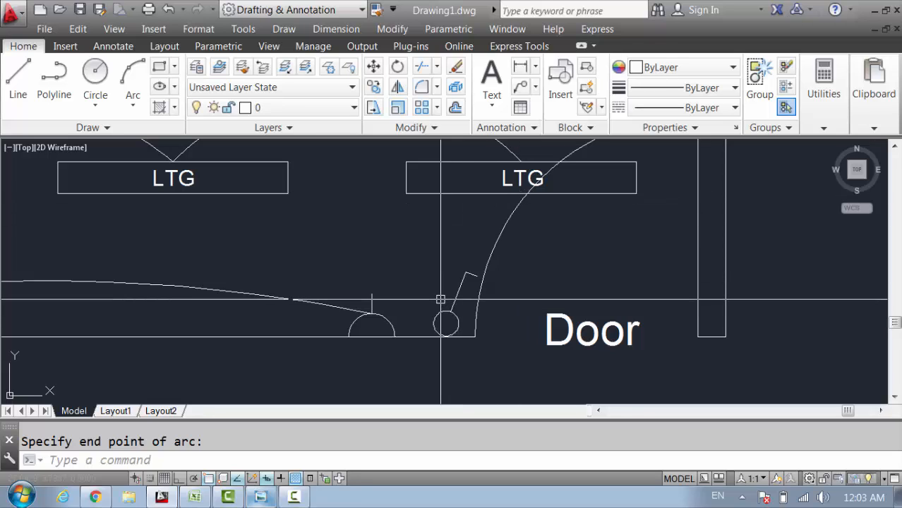
pyautogui.press('Return')
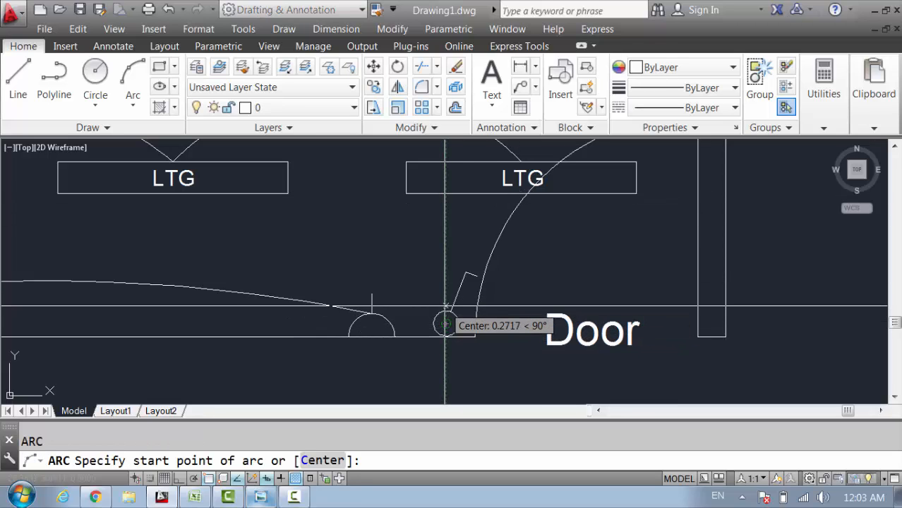
pyautogui.click(445, 324)
pyautogui.scroll(3, 459, 234)
pyautogui.click(463, 221)
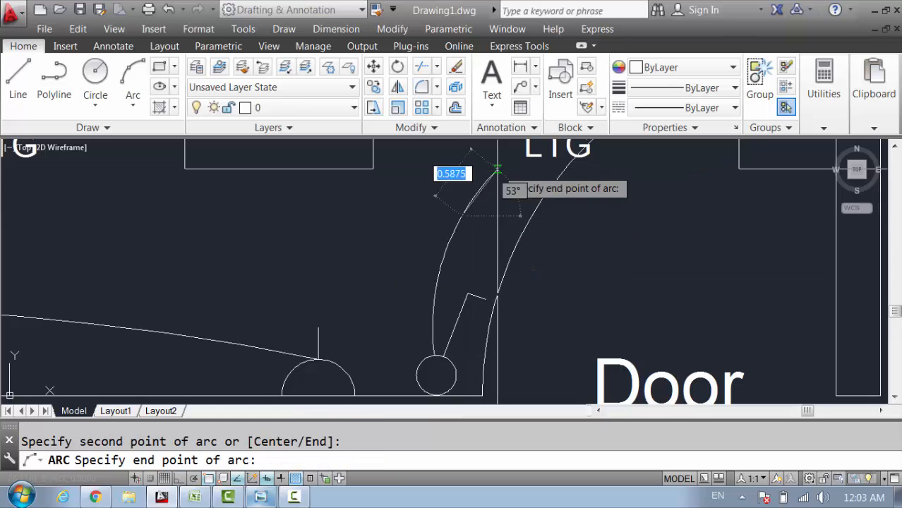
pyautogui.click(495, 172)
pyautogui.scroll(-4, 525, 216)
pyautogui.moveTo(535, 228); pyautogui.dragTo(576, 263, button='middle')
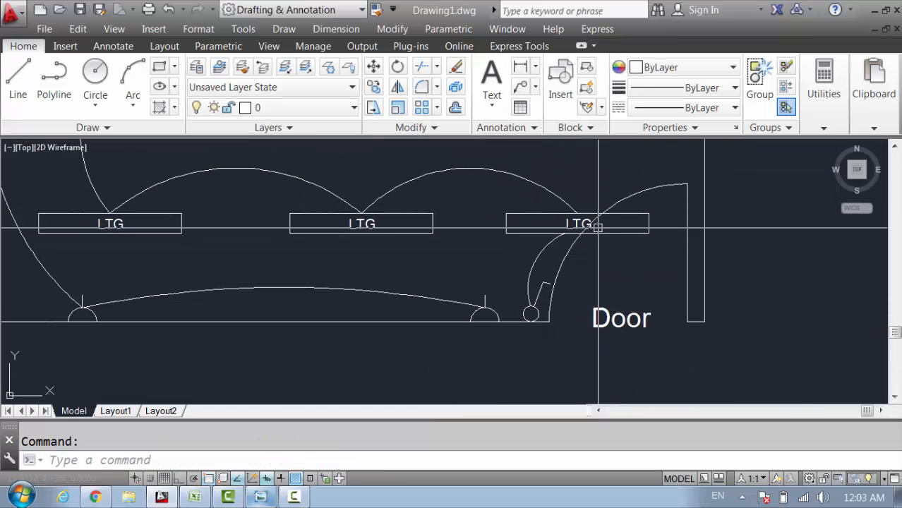
# - Check the sketch's DB arrows and draw a quick leader without text, its arrowhead above the lower right LTG fixture and tail on the fixture's top midpoint
pyautogui.scroll(-4, 541, 260)
pyautogui.moveTo(541, 279); pyautogui.dragTo(541, 378, button='middle')
pyautogui.hotkey('alt', 'Tab')
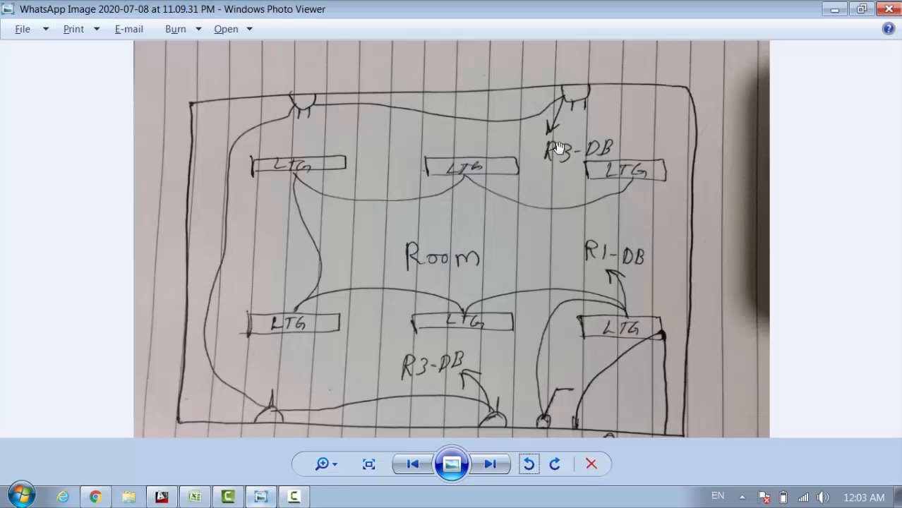
pyautogui.scroll(4, 560, 117)
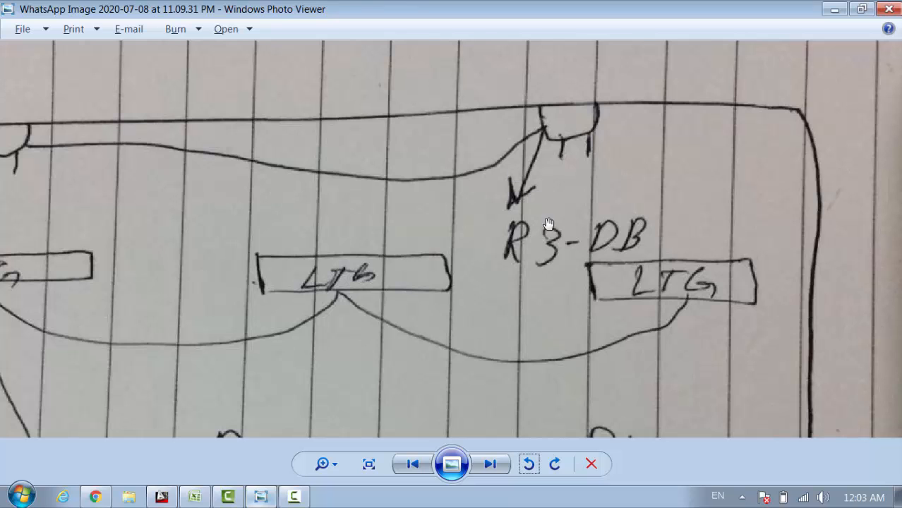
pyautogui.scroll(-3, 585, 220)
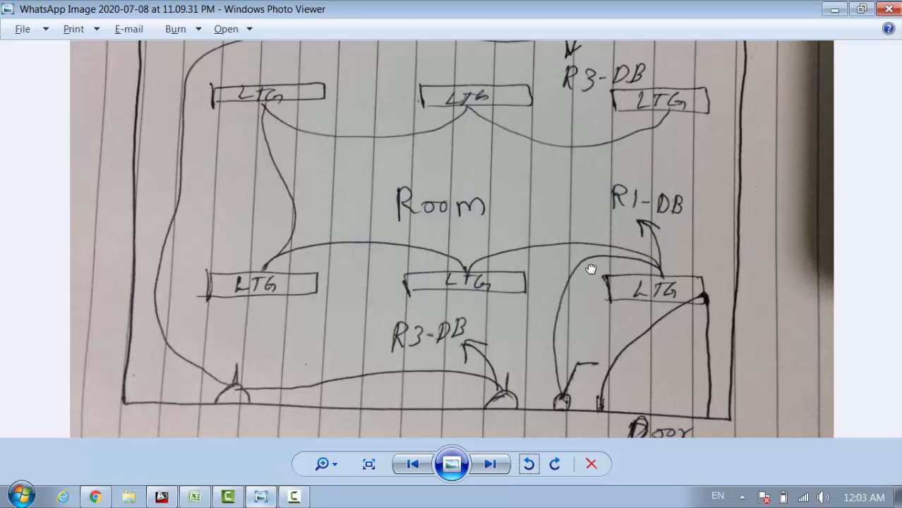
pyautogui.hotkey('alt', 'Tab')
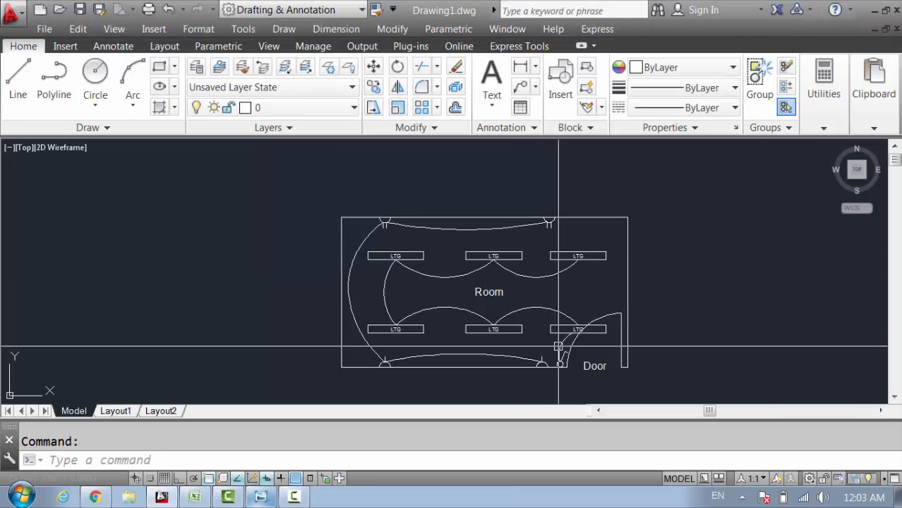
pyautogui.scroll(2, 558, 311)
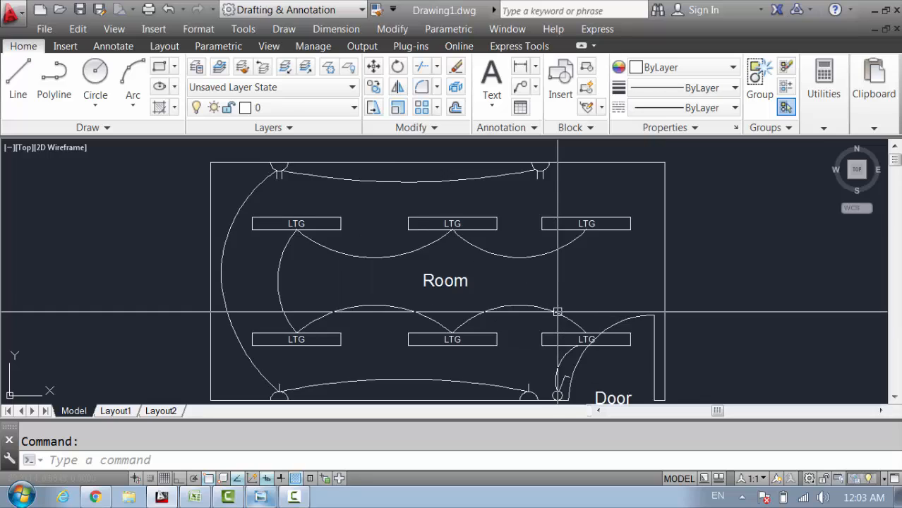
pyautogui.scroll(2, 558, 312)
pyautogui.write('LE')
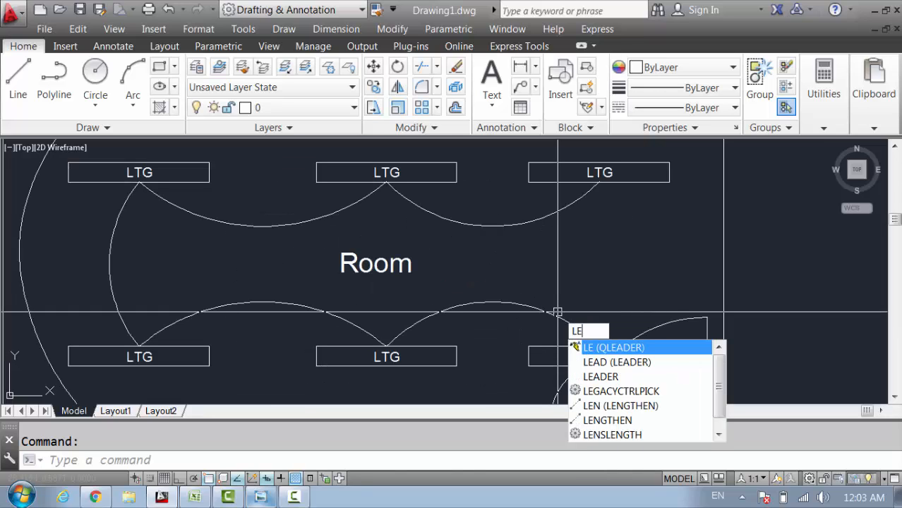
pyautogui.press('Return')
pyautogui.scroll(2, 569, 286)
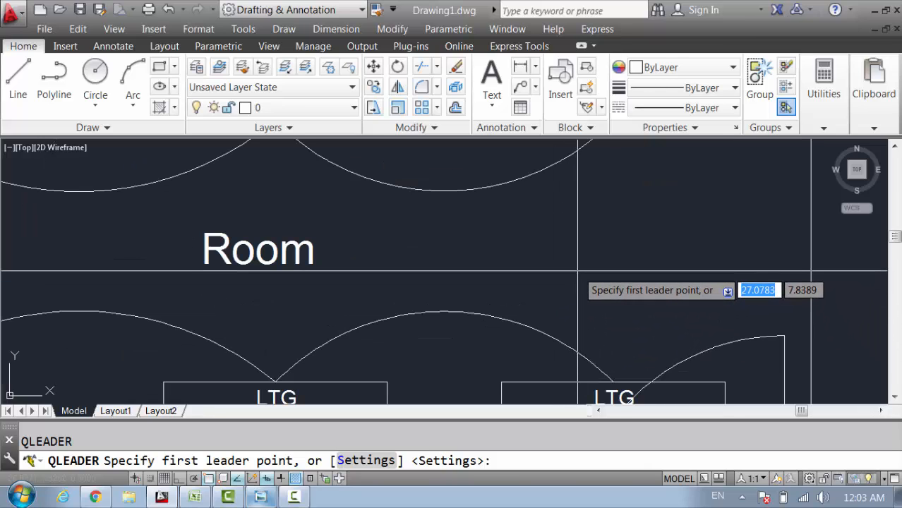
pyautogui.click(579, 274)
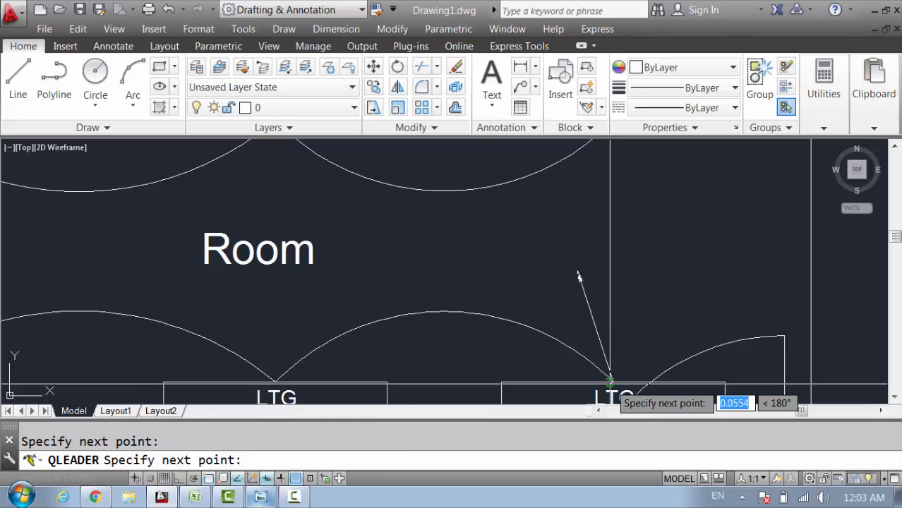
pyautogui.press('Escape')
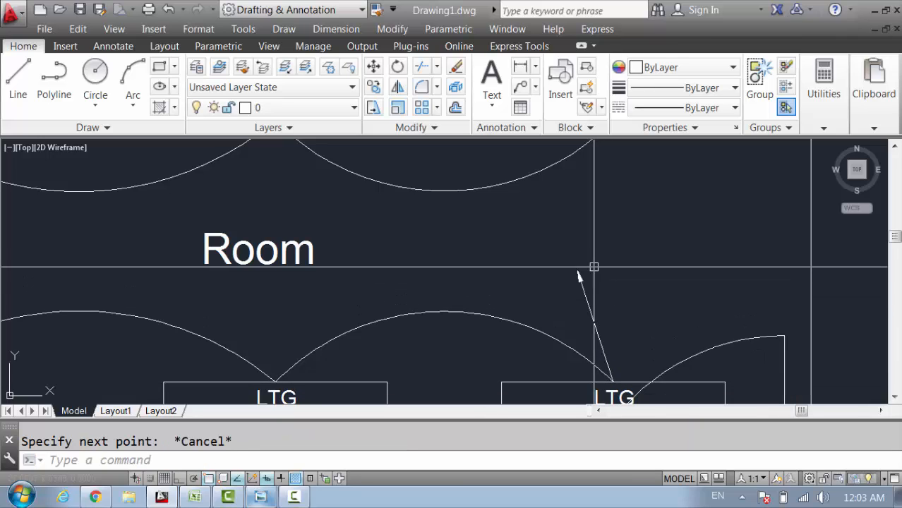
pyautogui.scroll(-9, 485, 297)
pyautogui.scroll(7, 494, 288)
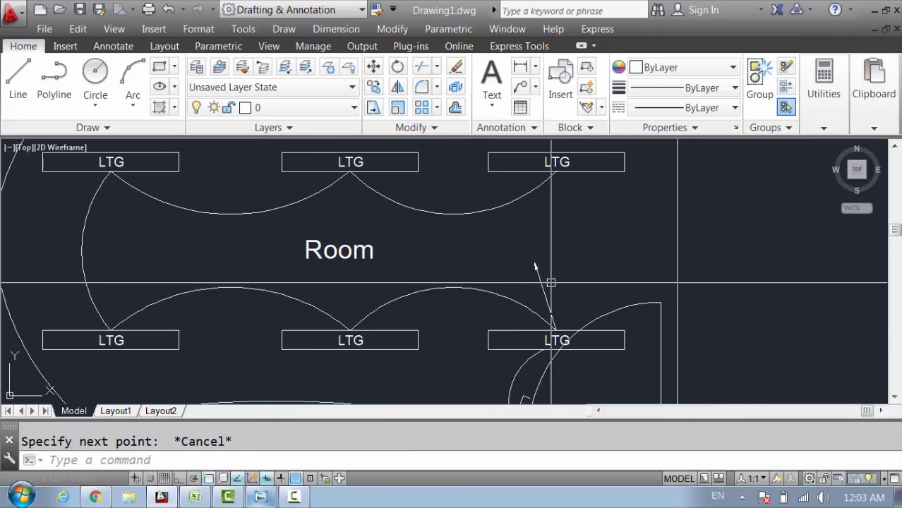
pyautogui.scroll(2, 557, 282)
pyautogui.click(678, 283)
pyautogui.click(478, 226)
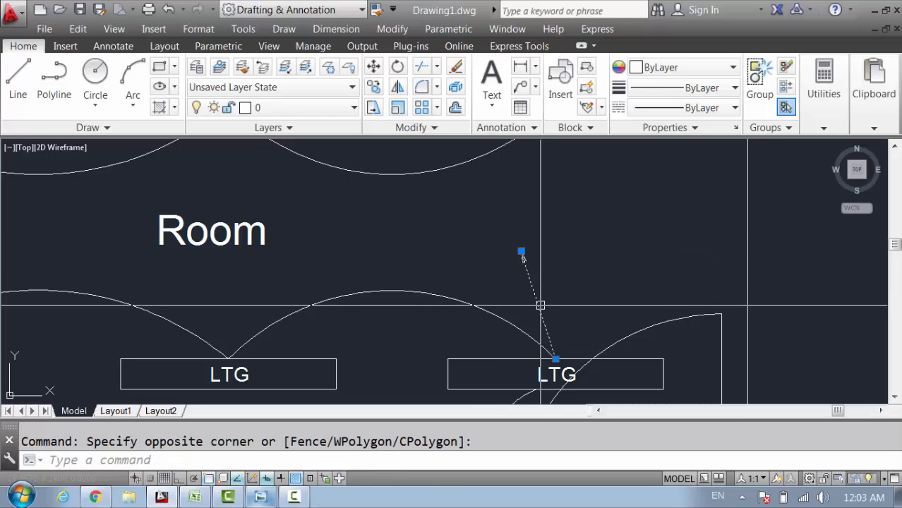
pyautogui.hotkey('ctrl', '1')
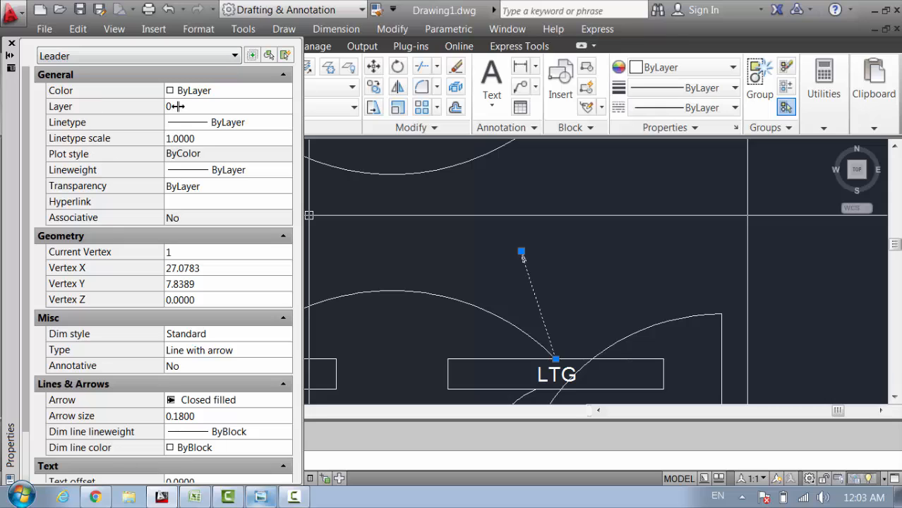
pyautogui.click(10, 44)
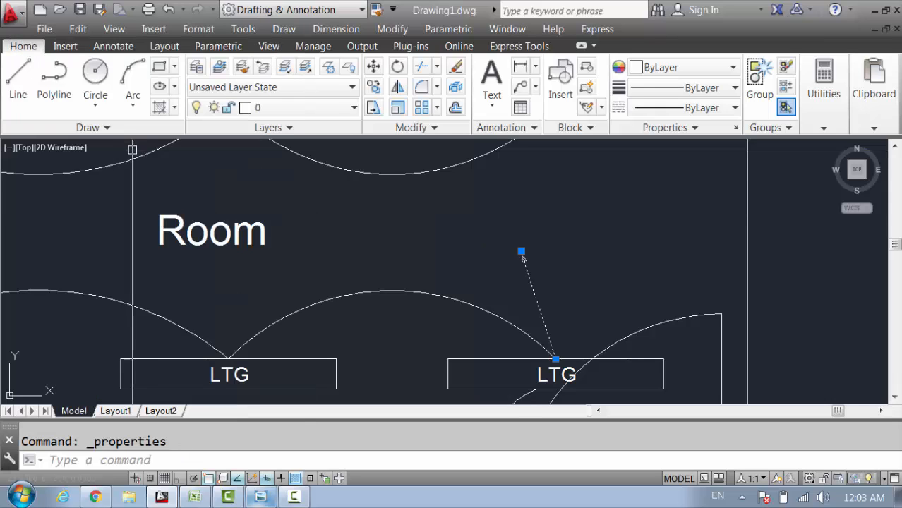
pyautogui.press('Escape')
# - Set the arrow size of the leader above the lower right LTG fixture to 0.25 in its properties
pyautogui.click(562, 285)
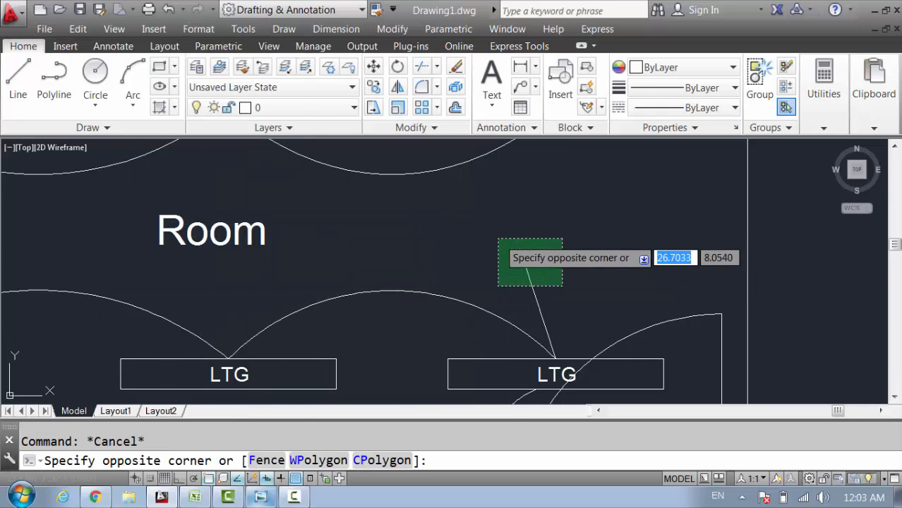
pyautogui.click(523, 254)
pyautogui.rightClick(524, 252)
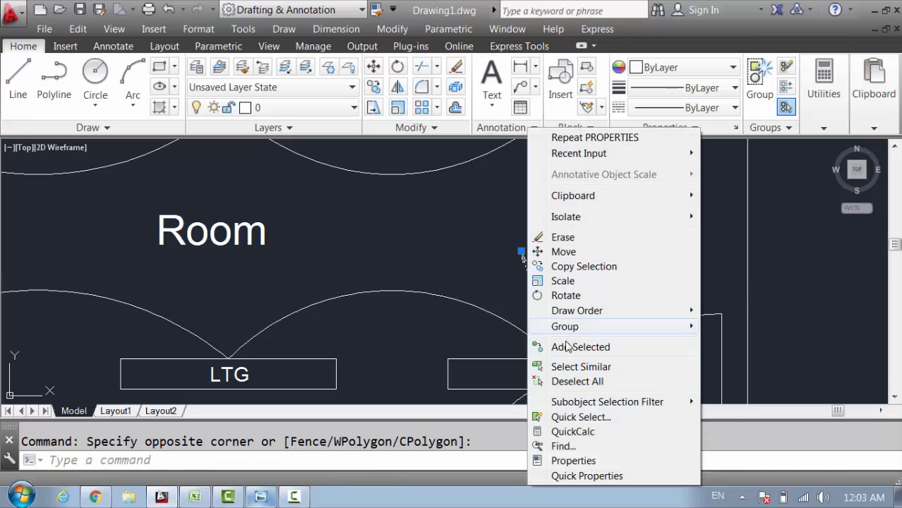
pyautogui.click(573, 461)
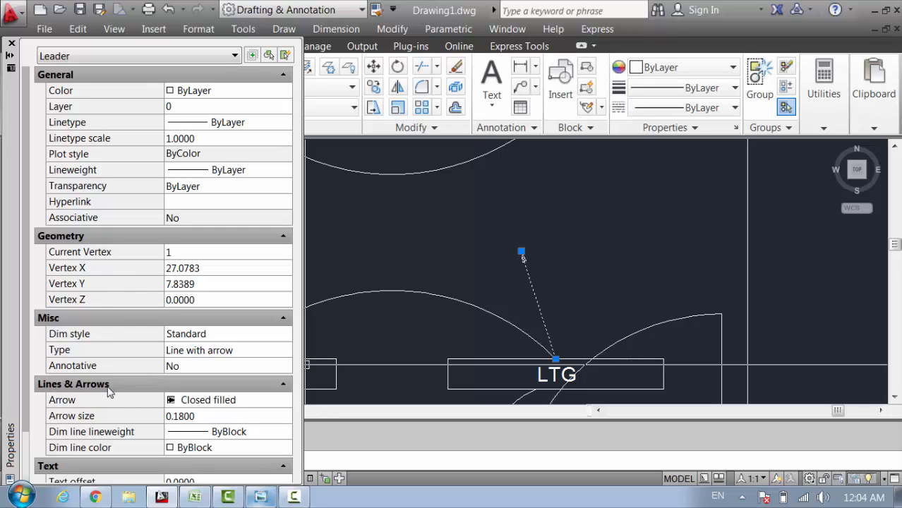
pyautogui.click(211, 417)
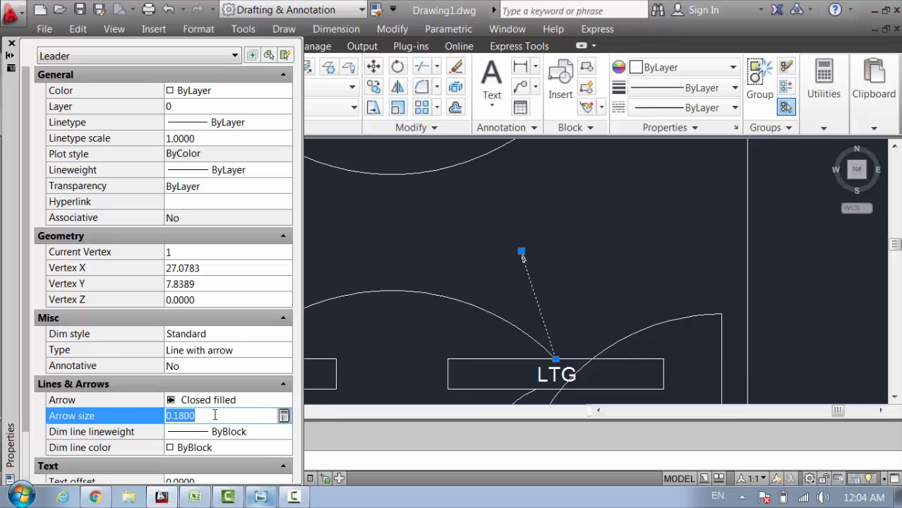
pyautogui.write('.25')
pyautogui.press('Return')
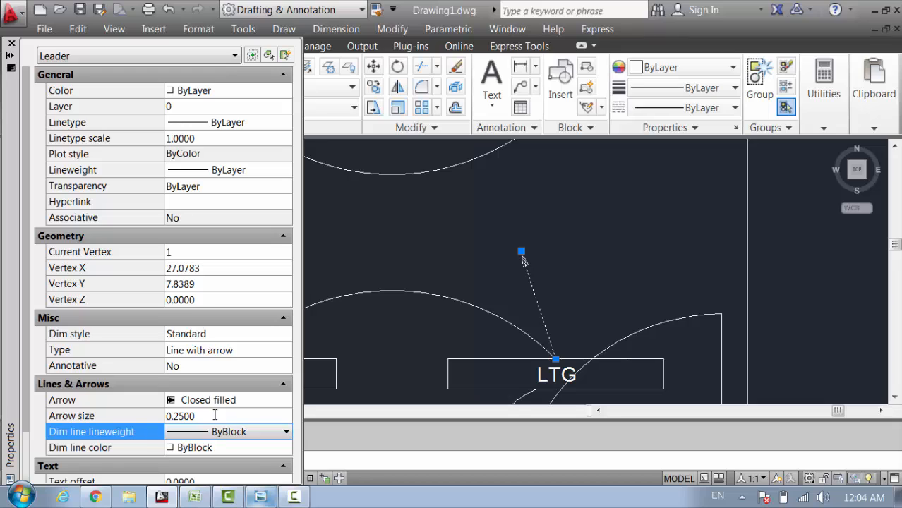
# - Try an arrow size of 0.5 on the selected leader
pyautogui.click(215, 416)
pyautogui.write('.')
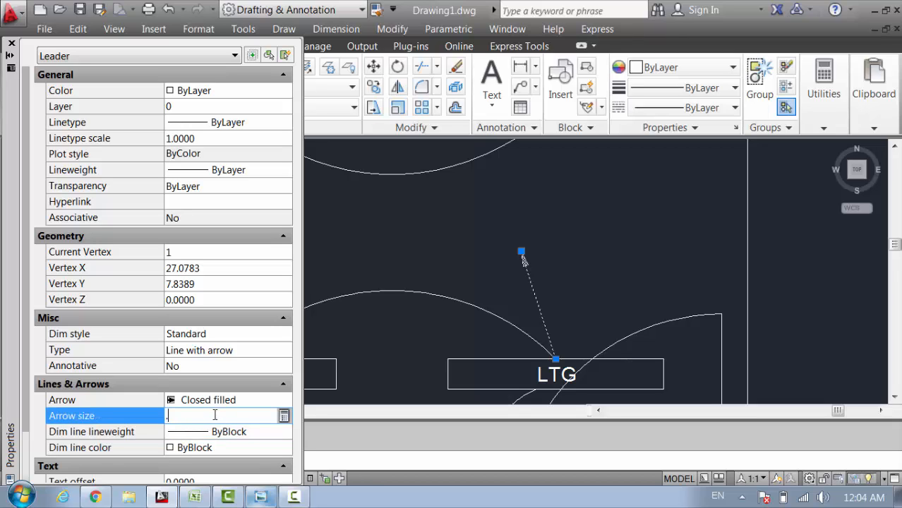
pyautogui.write('5')
pyautogui.press('Return')
# - Set the leader's arrow size back to 0.25, then close its properties and deselect it
pyautogui.click(215, 416)
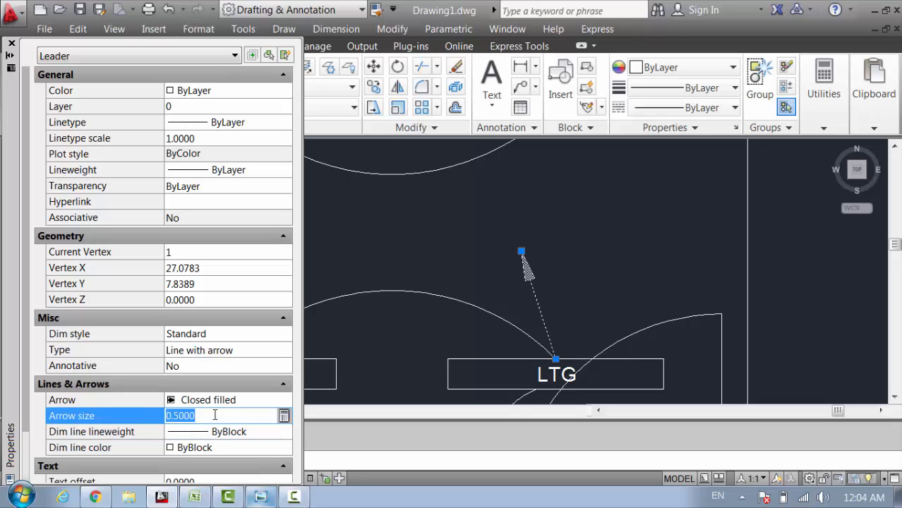
pyautogui.write('.25')
pyautogui.press('Return')
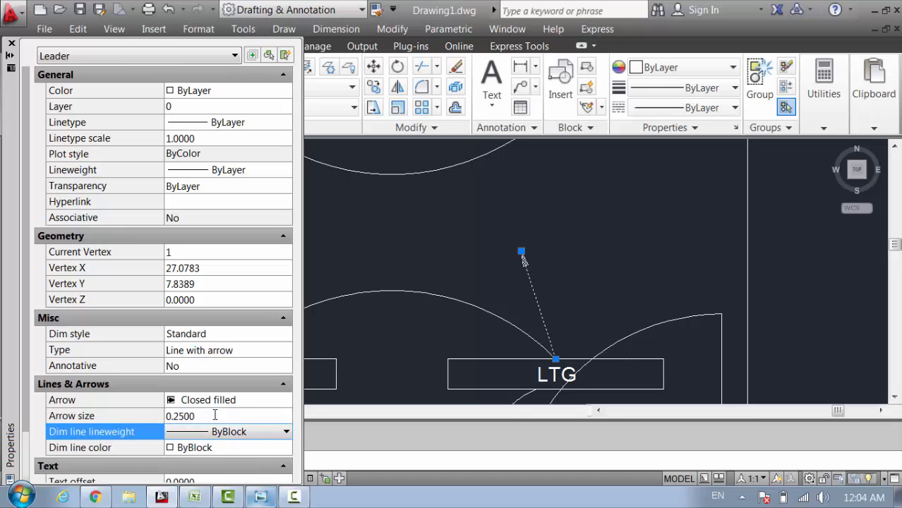
pyautogui.click(12, 44)
pyautogui.press('Escape')
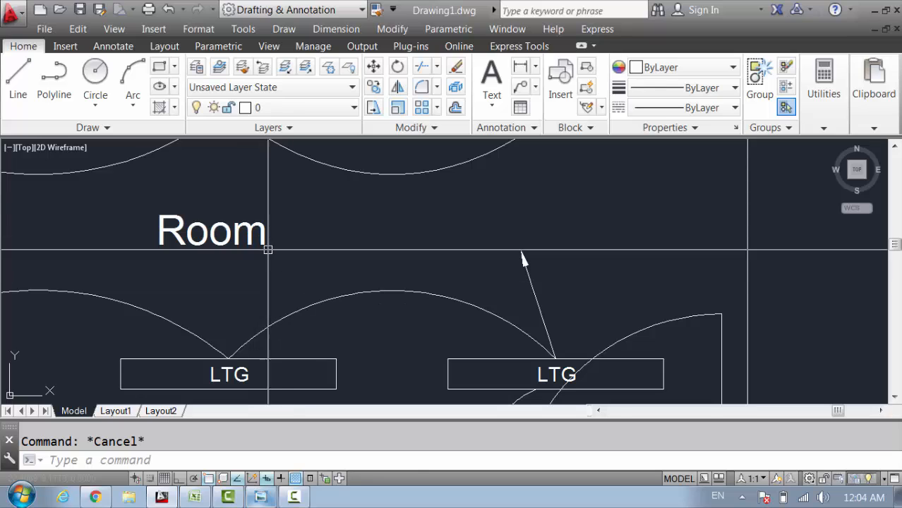
# - Copy the LTG label of the lower middle fixture to just above the leader's arrowhead over the lower right fixture
pyautogui.click(269, 250)
pyautogui.press('Escape')
pyautogui.click(247, 378)
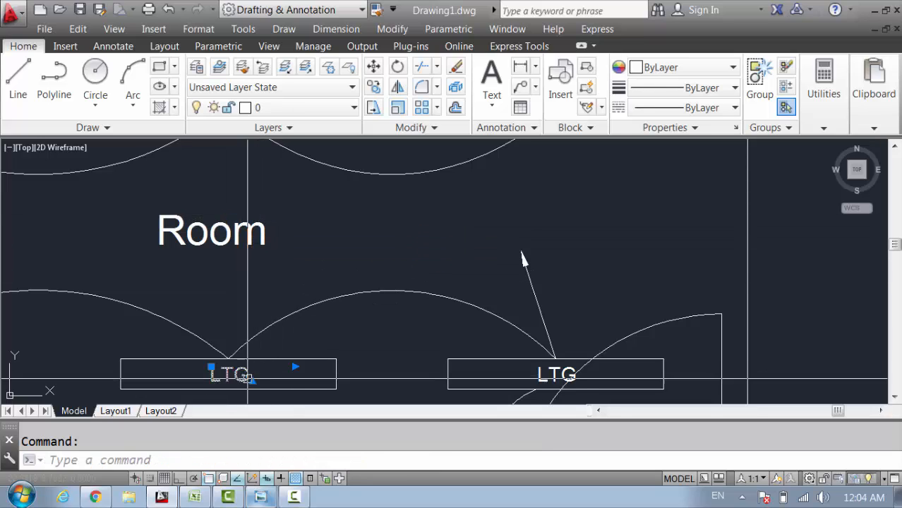
pyautogui.write('co')
pyautogui.press('Return')
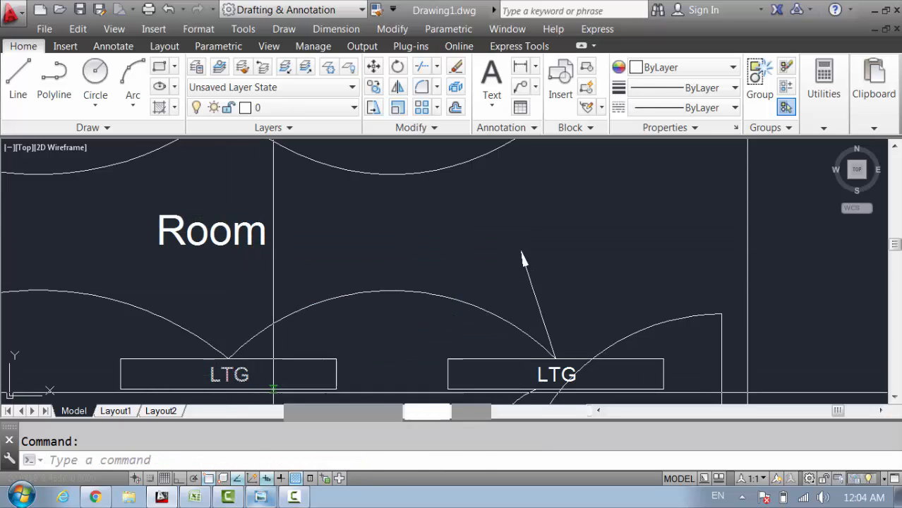
pyautogui.click(228, 359)
pyautogui.click(503, 218)
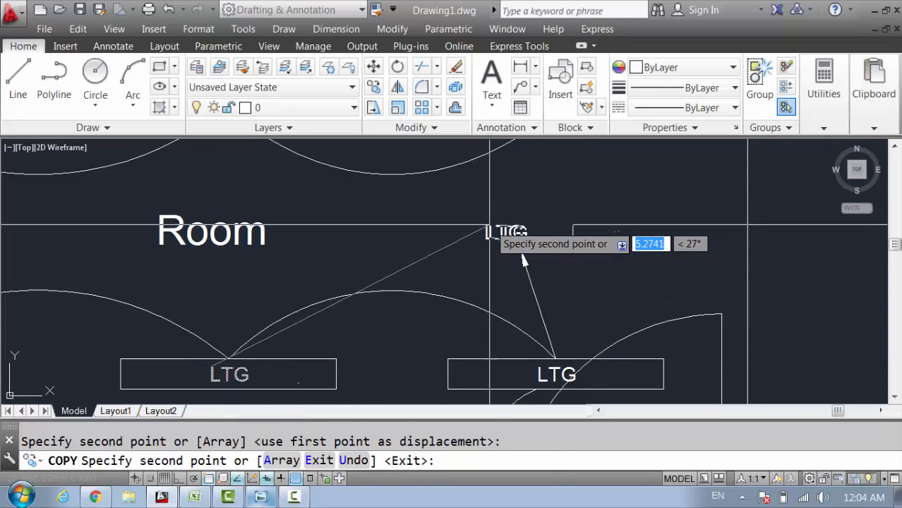
pyautogui.press('Escape')
# - Change the copied label above the leader's arrowhead to R1-DB
pyautogui.moveTo(526, 260); pyautogui.dragTo(492, 302, button='middle')
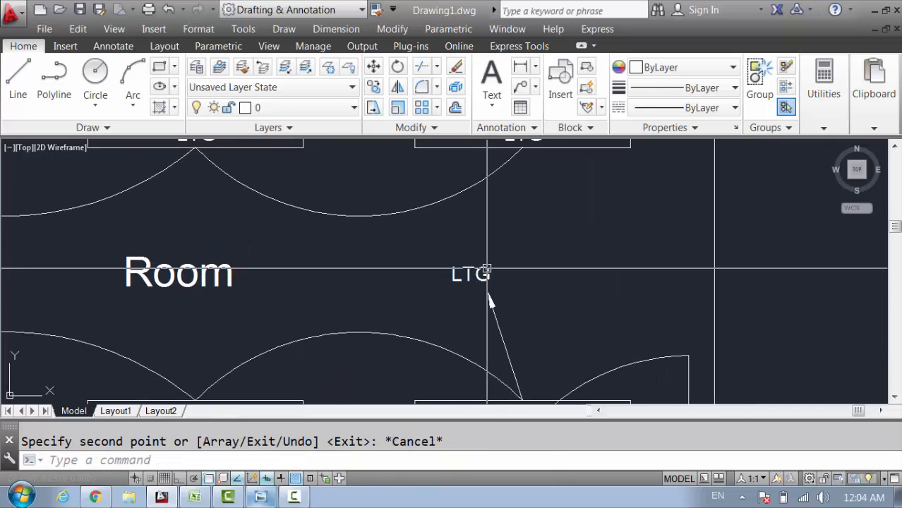
pyautogui.doubleClick(486, 273)
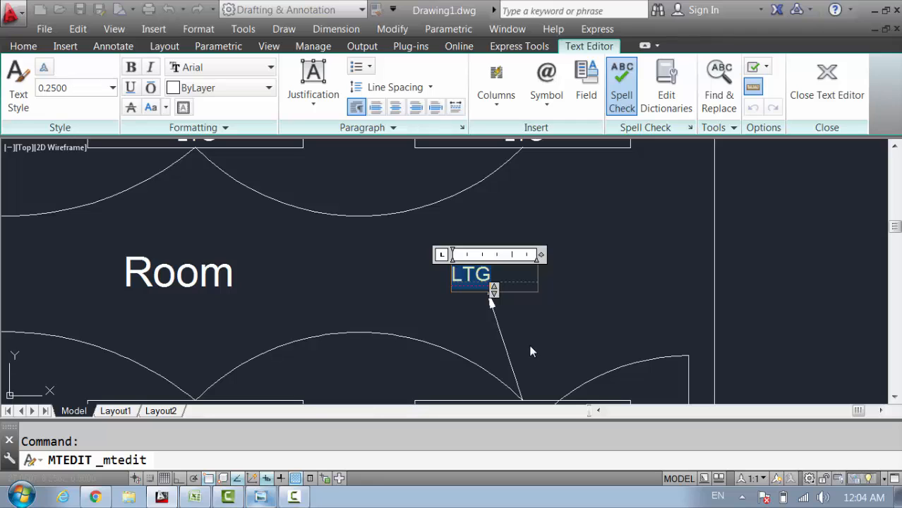
pyautogui.write('R1')
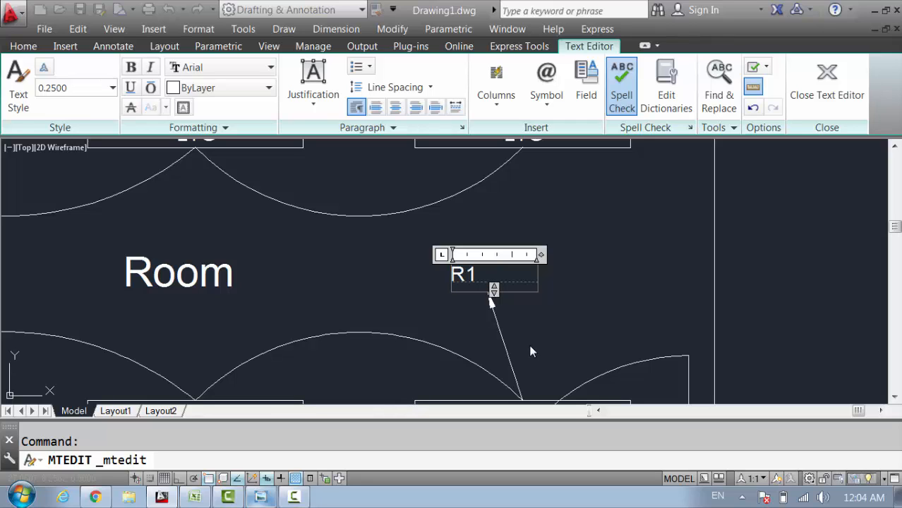
pyautogui.write('-DB')
pyautogui.click(529, 345)
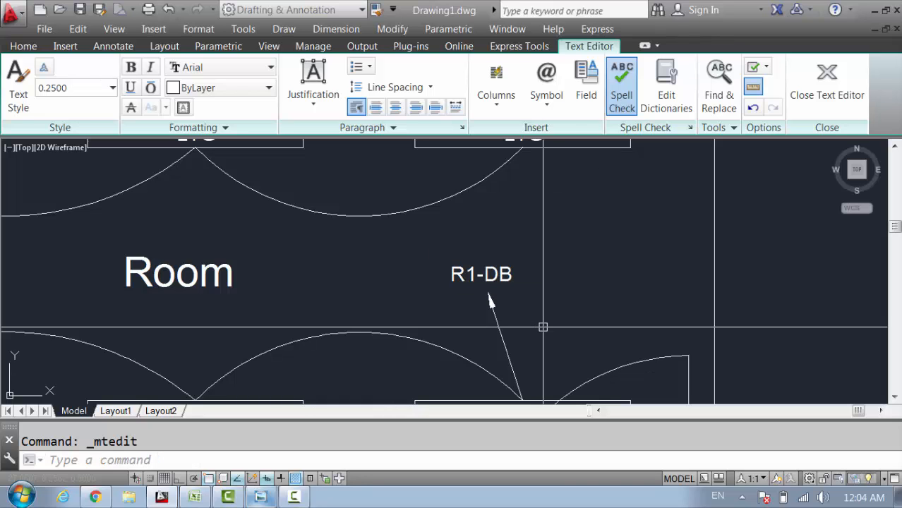
# - Scale the R1-DB label by a factor of 1.3 from its lower left corner
pyautogui.scroll(-4, 579, 325)
pyautogui.scroll(-3, 555, 312)
pyautogui.scroll(3, 544, 318)
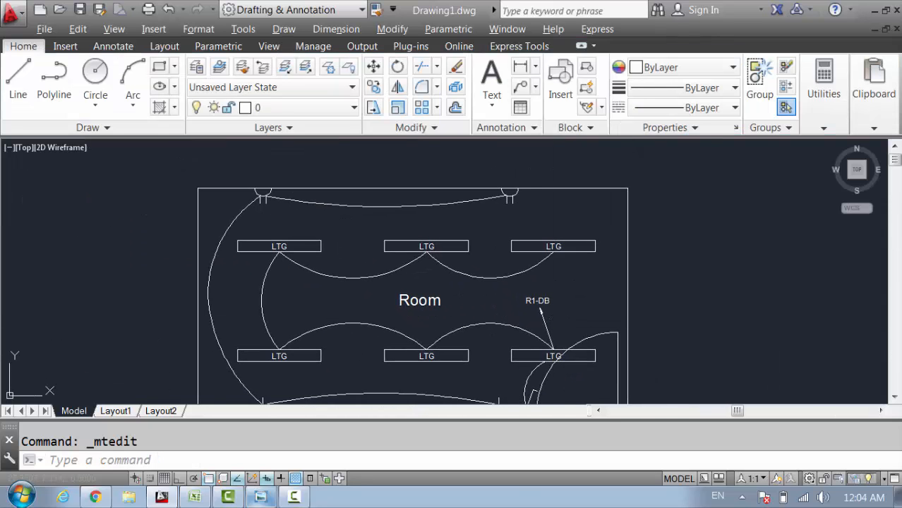
pyautogui.hotkey('alt', 'Tab')
pyautogui.hotkey('alt', 'Tab')
pyautogui.scroll(4, 524, 288)
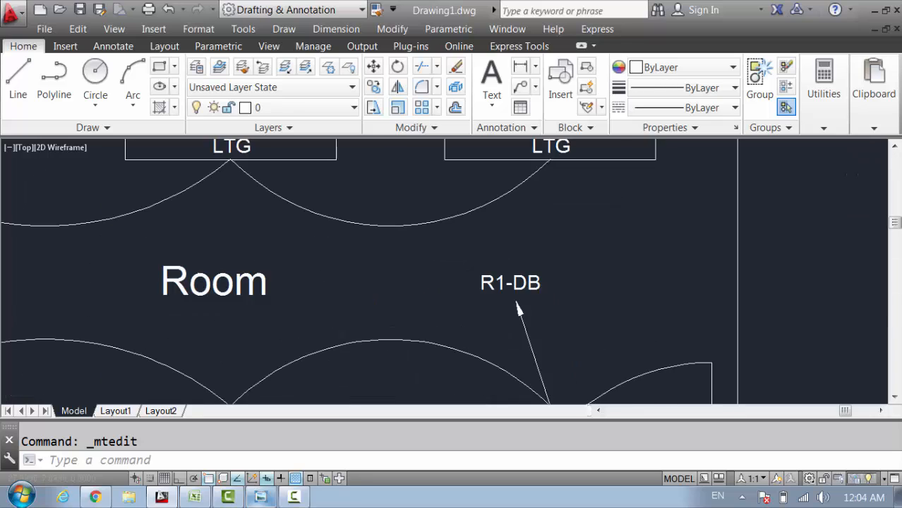
pyautogui.click(524, 286)
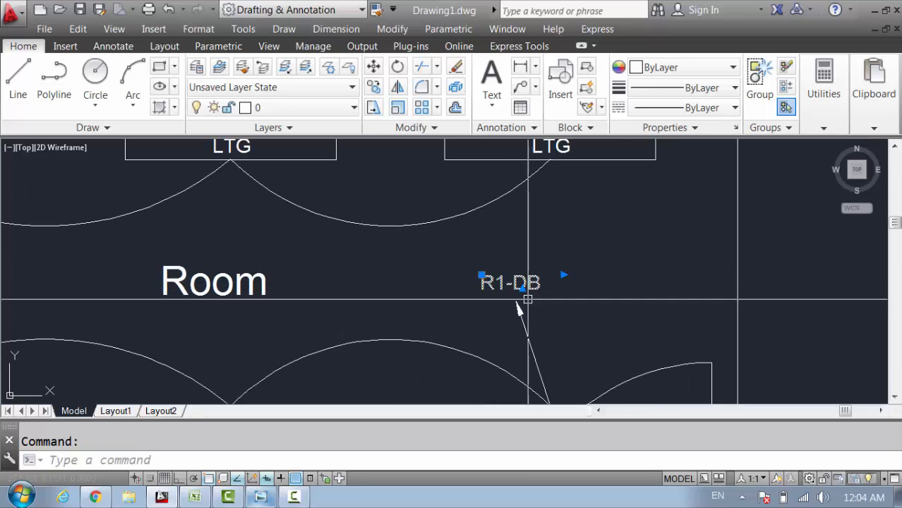
pyautogui.write('s')
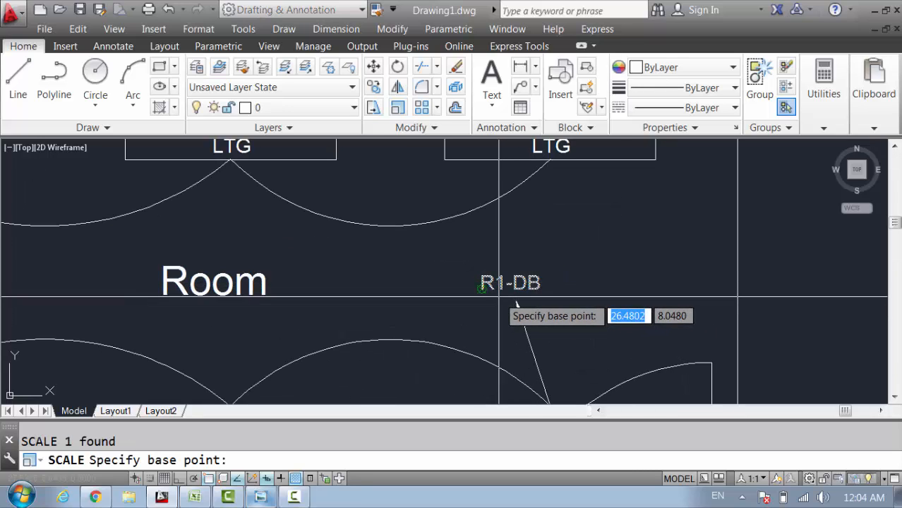
pyautogui.click(477, 291)
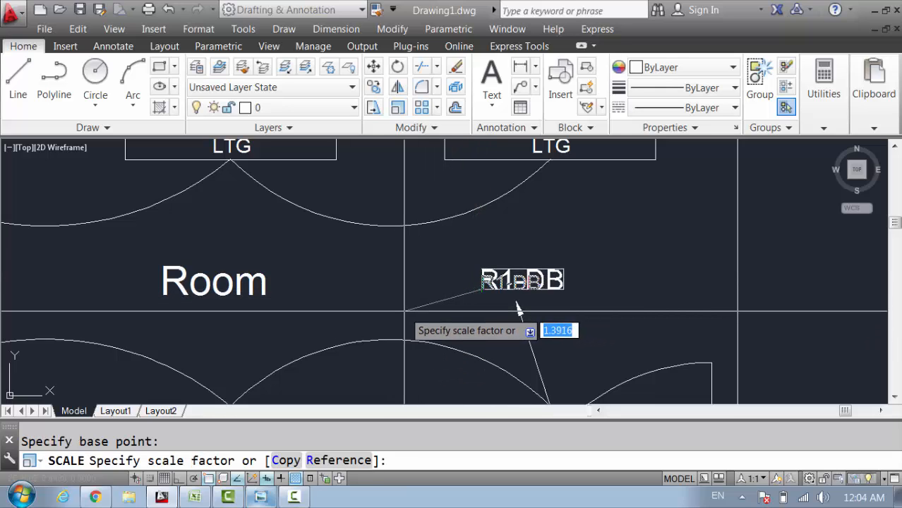
pyautogui.write('1.3')
pyautogui.press('Return')
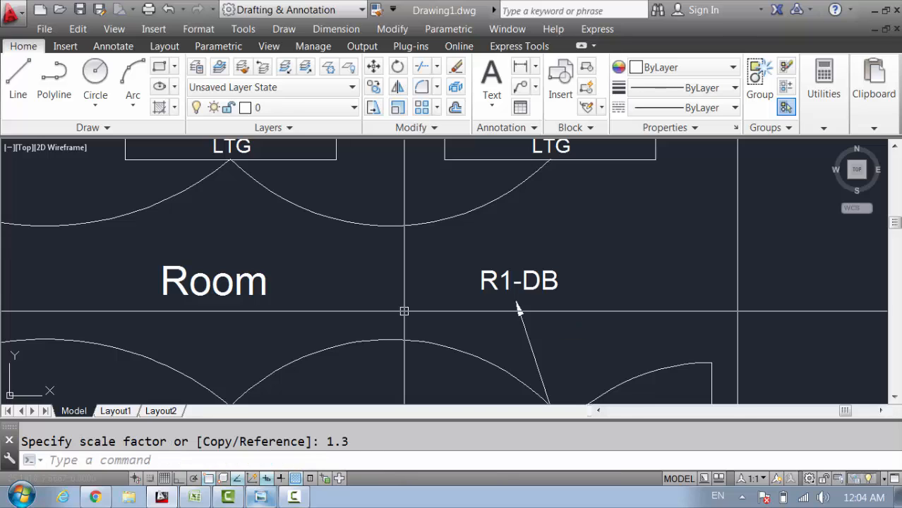
# - Draw a quick leader without text at the upper right socket, its arrowhead below the socket and its tail where the wiring arc ends
pyautogui.scroll(-5, 538, 307)
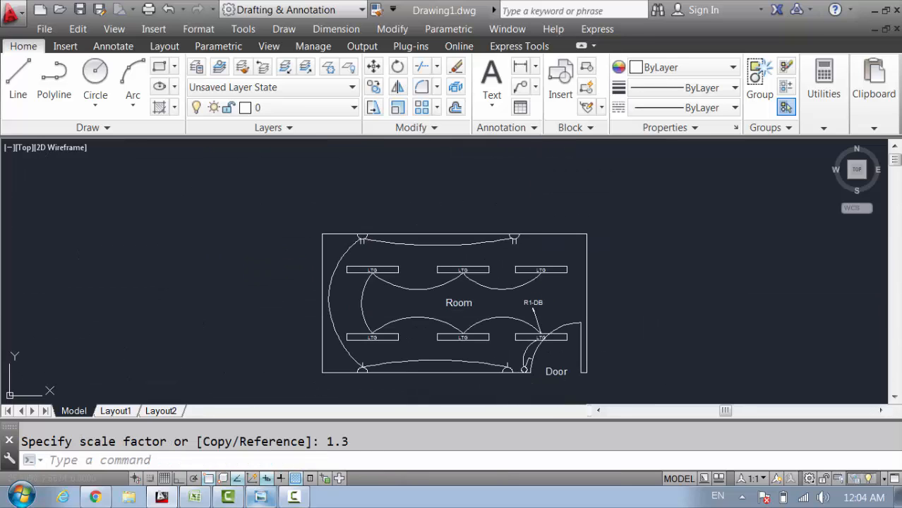
pyautogui.scroll(2, 536, 311)
pyautogui.moveTo(530, 320); pyautogui.dragTo(521, 361, button='middle')
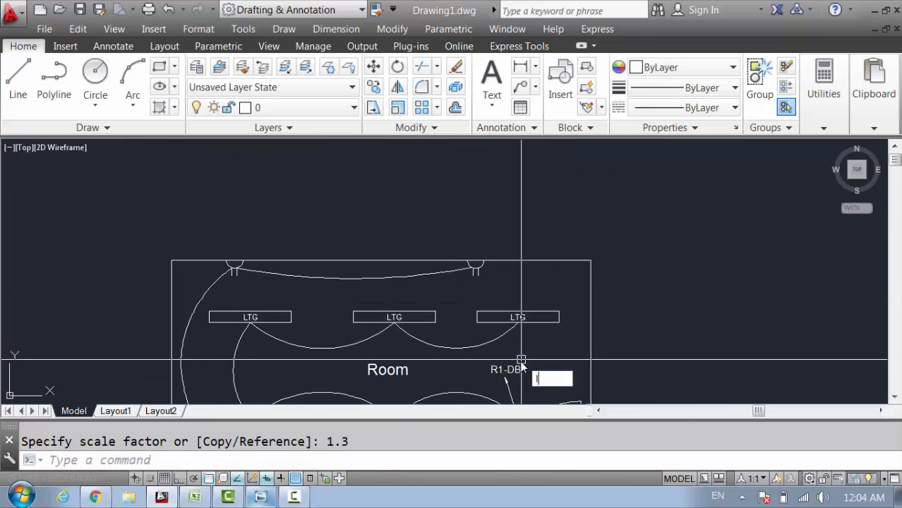
pyautogui.write('le')
pyautogui.press('Return')
pyautogui.scroll(3, 473, 267)
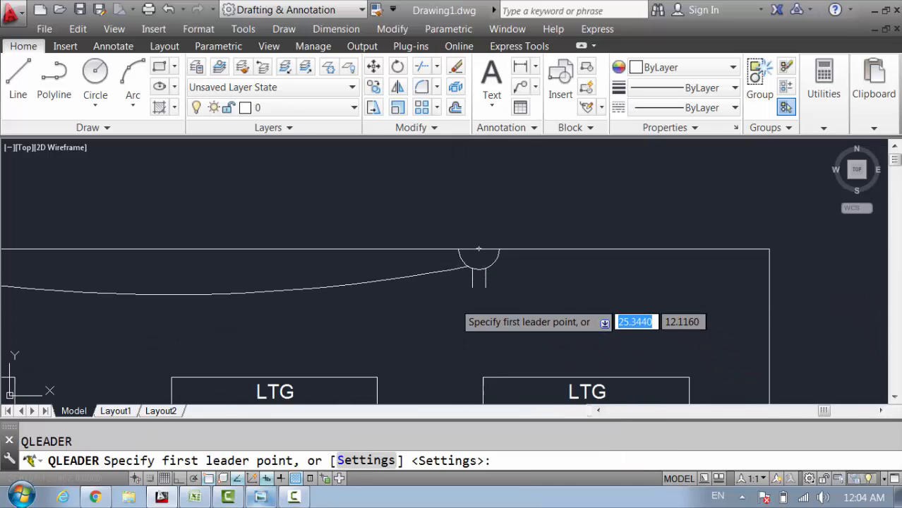
pyautogui.click(442, 330)
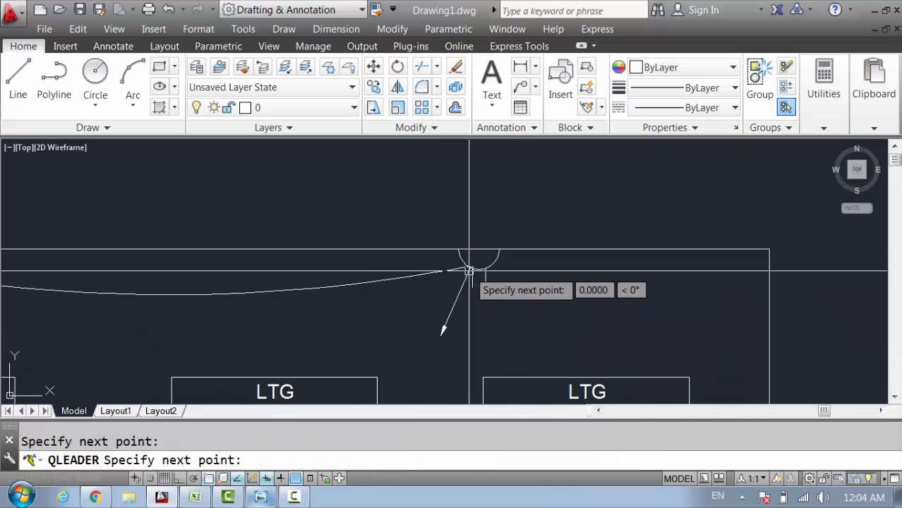
pyautogui.press('Escape')
# - Draw a quick leader without text at the lower right socket, its arrowhead up and to the left and its tail on the socket's arc
pyautogui.scroll(-3, 469, 271)
pyautogui.scroll(6, 437, 297)
pyautogui.press('Return')
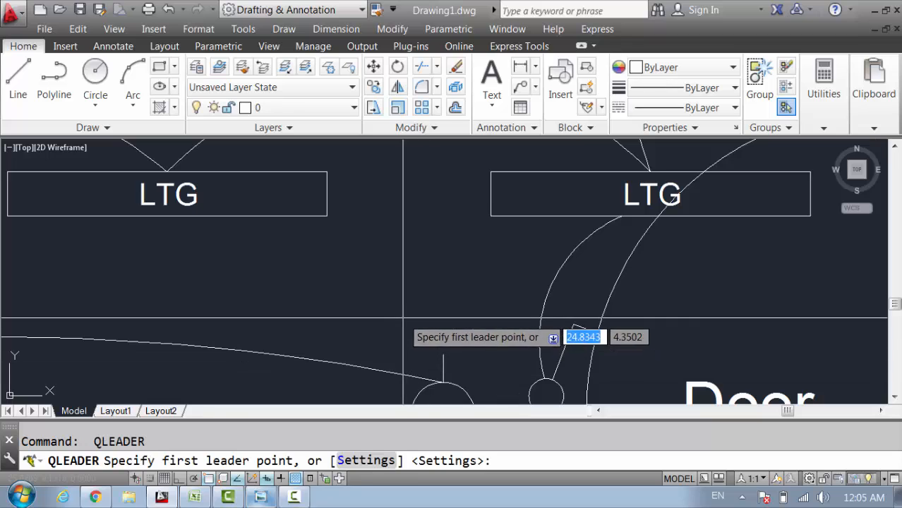
pyautogui.click(372, 299)
pyautogui.click(443, 382)
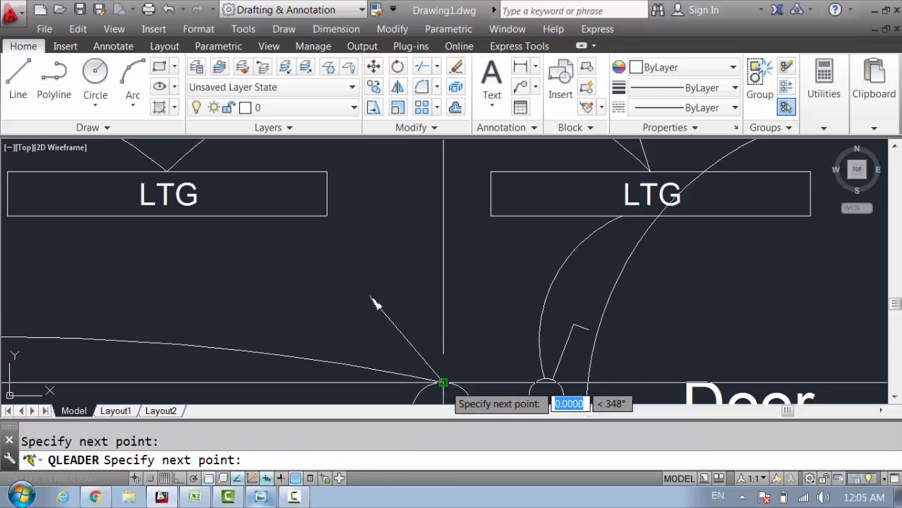
pyautogui.press('Escape')
# - Match the properties of the leader under R1-DB onto the socket leaders with MATCHPROP
pyautogui.scroll(-7, 375, 303)
pyautogui.scroll(5, 374, 397)
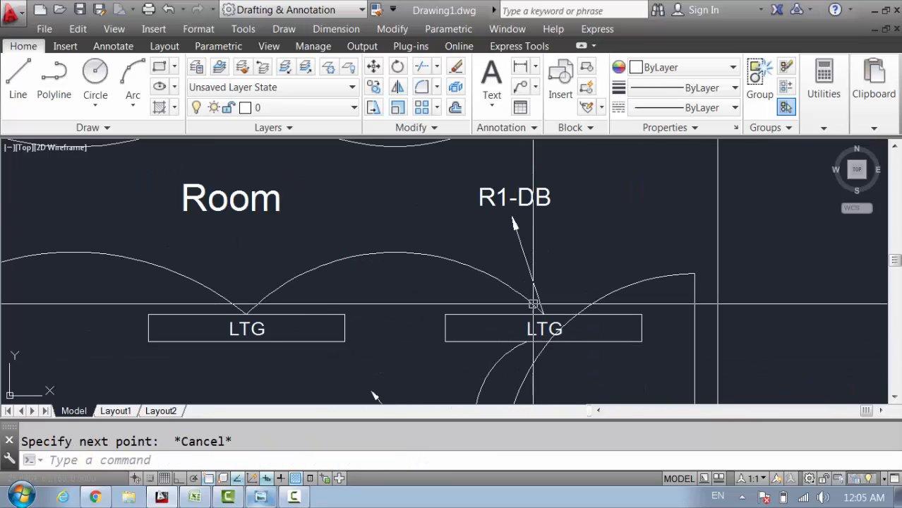
pyautogui.moveTo(534, 304); pyautogui.dragTo(572, 264, button='middle')
pyautogui.write('m')
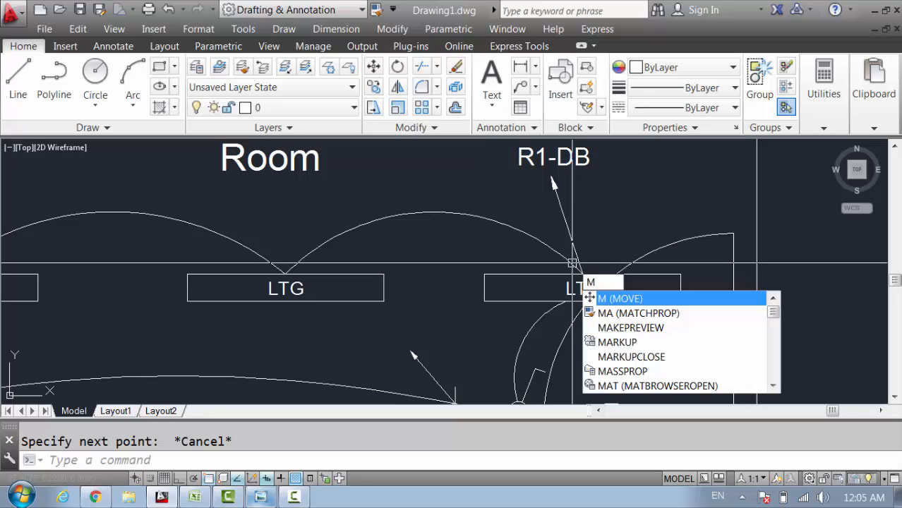
pyautogui.write('a')
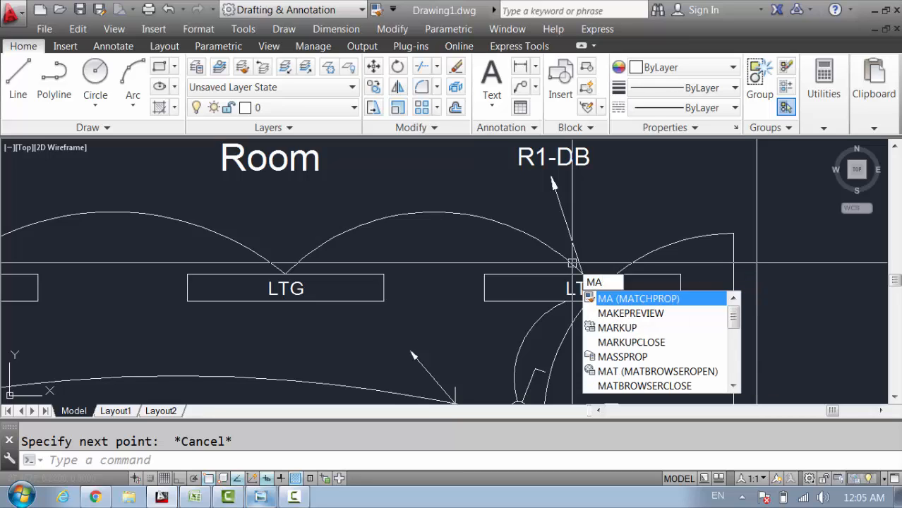
pyautogui.press('Return')
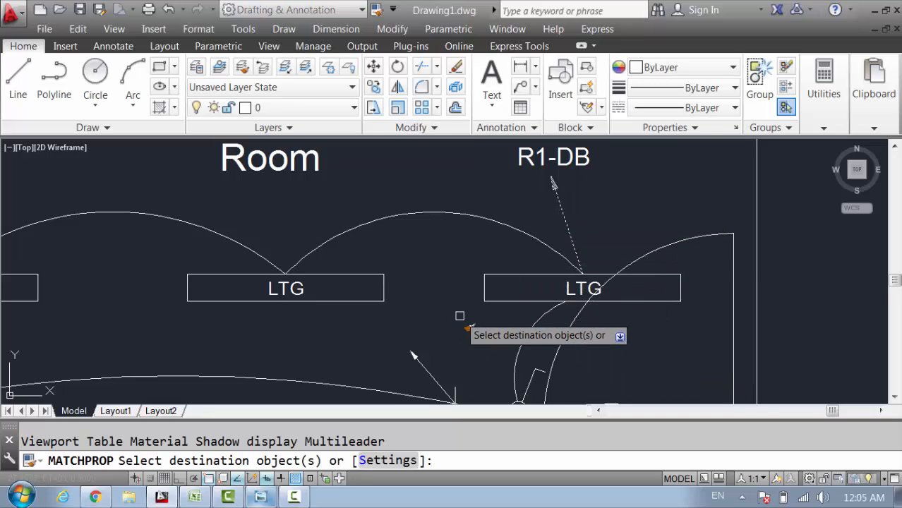
pyautogui.scroll(-2, 426, 376)
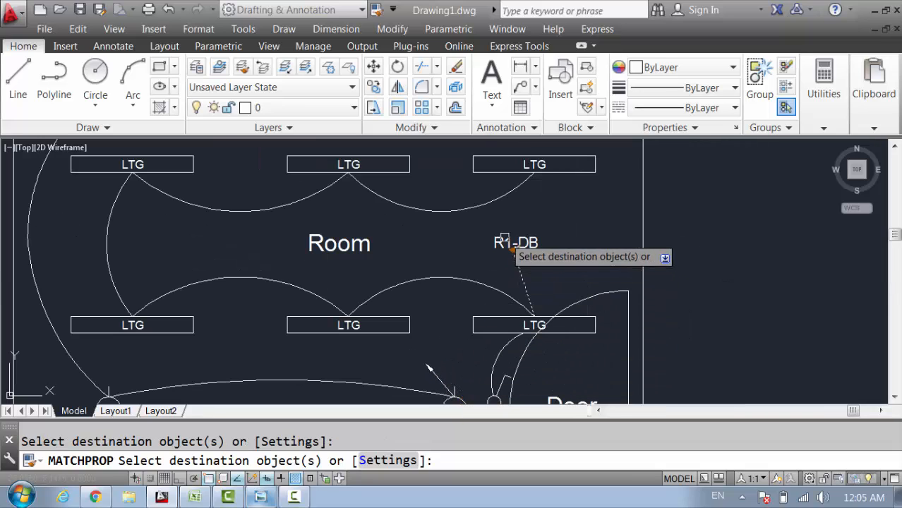
pyautogui.scroll(-3, 506, 243)
pyautogui.scroll(6, 478, 183)
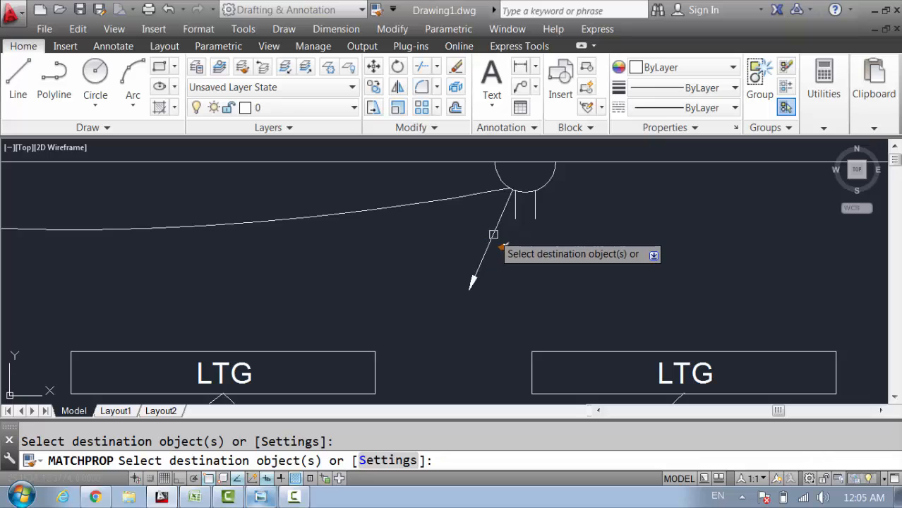
pyautogui.scroll(3, 493, 234)
pyautogui.scroll(-1, 485, 253)
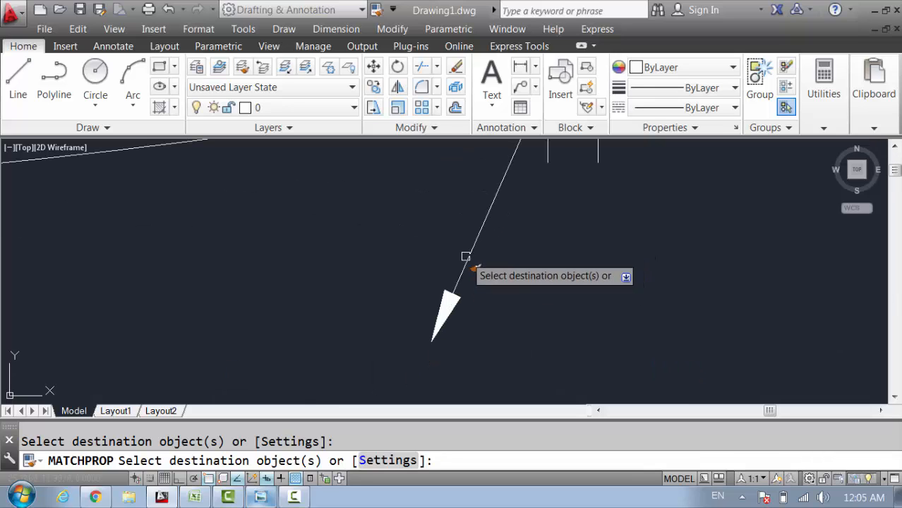
pyautogui.scroll(-3, 480, 283)
pyautogui.press('Escape')
# - Check the arrow size in the properties of the upper right socket's leader, then close them and deselect it
pyautogui.doubleClick(474, 273)
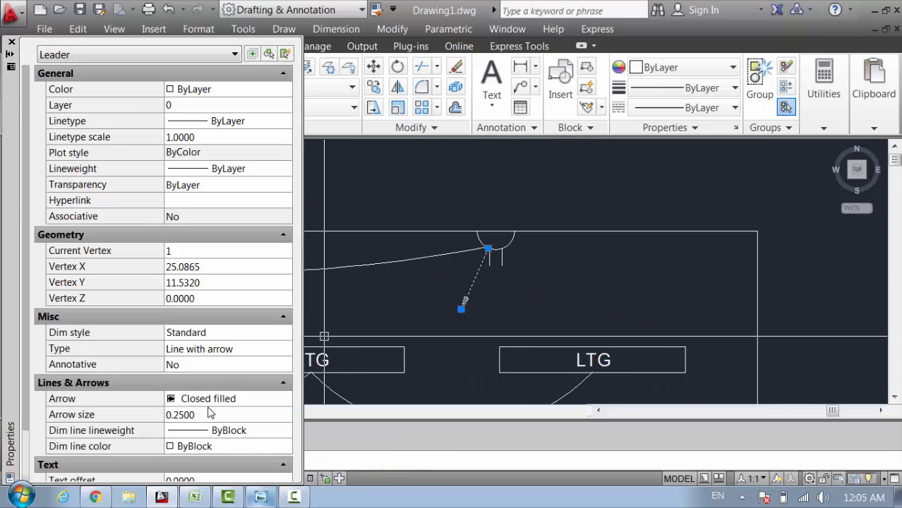
pyautogui.hotkey('ctrl', '1')
pyautogui.scroll(-4, 410, 277)
pyautogui.press('Escape')
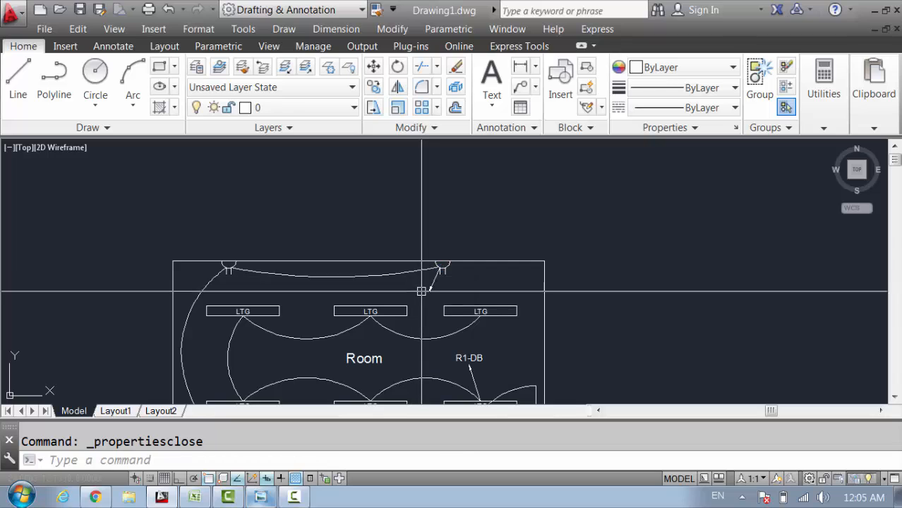
# - Copy the R1-DB label to just below the arrowhead of the upper right socket's leader
pyautogui.moveTo(428, 309); pyautogui.dragTo(469, 259, button='middle')
pyautogui.scroll(2, 501, 305)
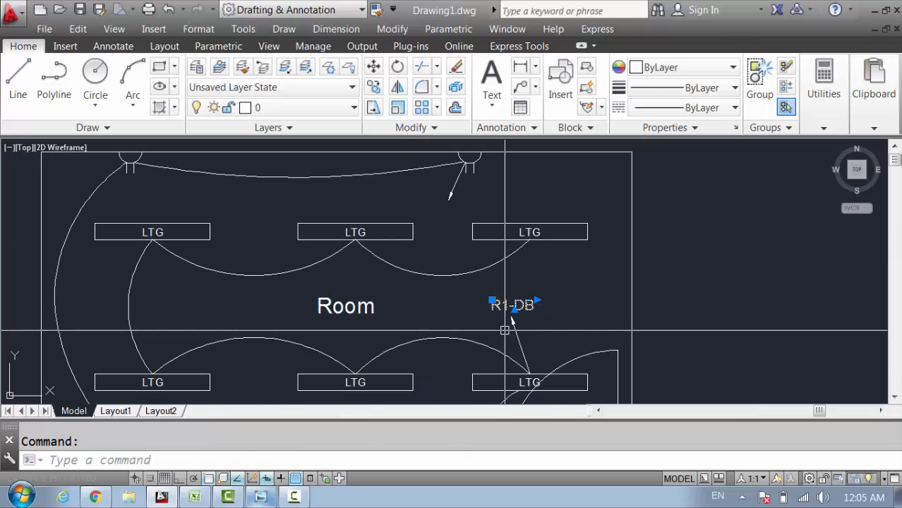
pyautogui.write('co')
pyautogui.press('Return')
pyautogui.click(506, 321)
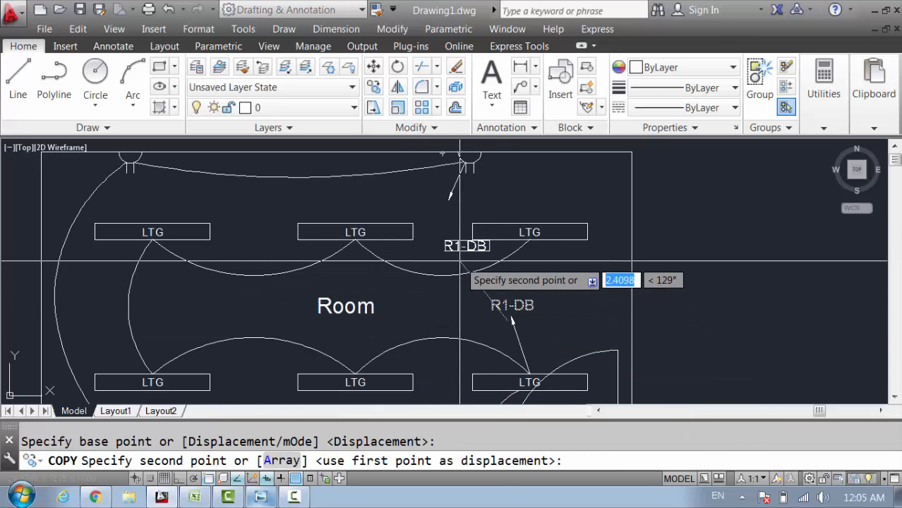
pyautogui.click(436, 220)
pyautogui.press('Escape')
# - Check the circuit label in the sketch and change the copied label below the upper right socket's leader to R3-DB
pyautogui.scroll(5, 407, 209)
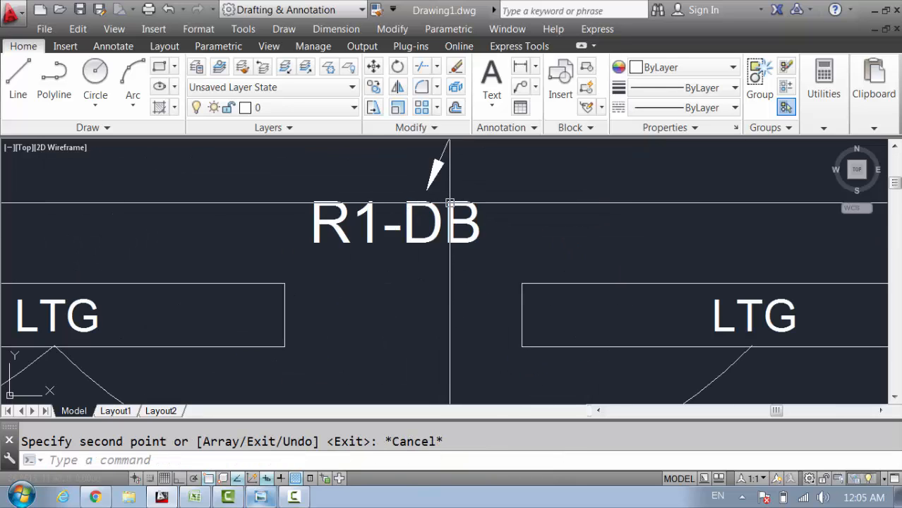
pyautogui.doubleClick(384, 224)
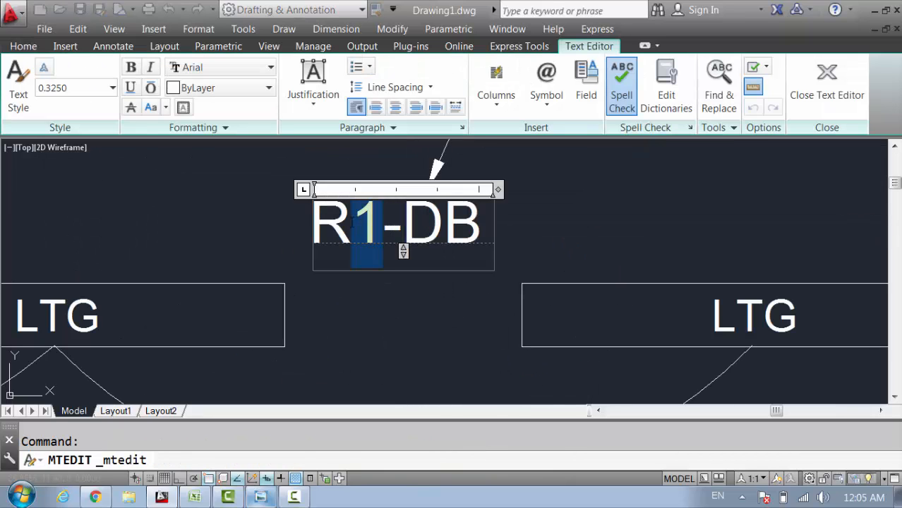
pyautogui.hotkey('alt', 'Tab')
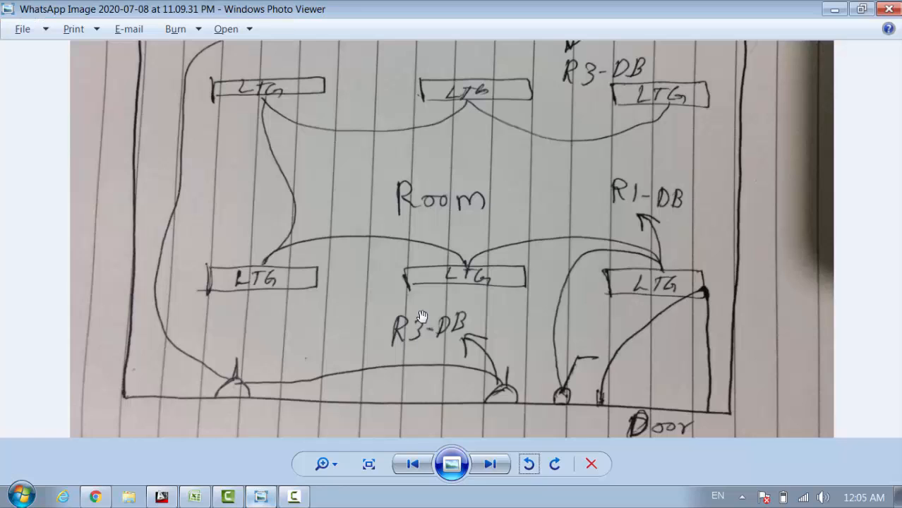
pyautogui.moveTo(475, 196); pyautogui.dragTo(486, 256)
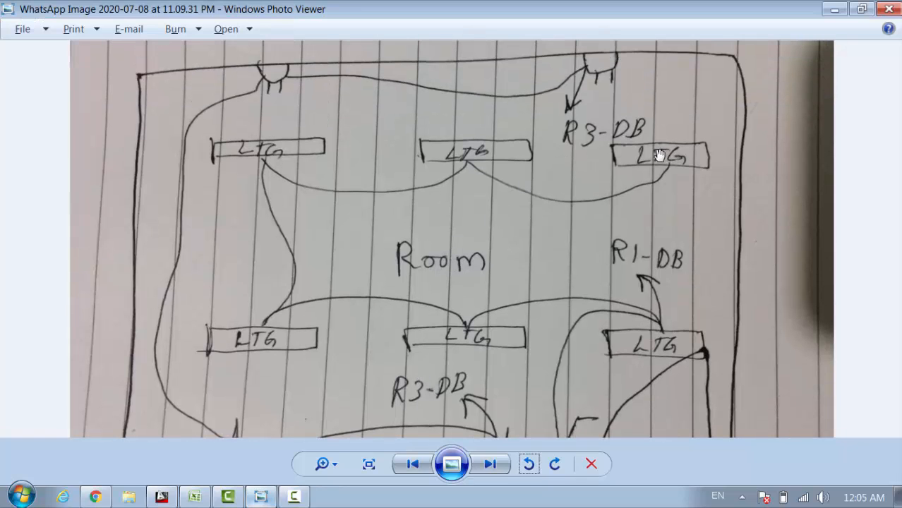
pyautogui.hotkey('alt', 'Tab')
pyautogui.click(427, 240)
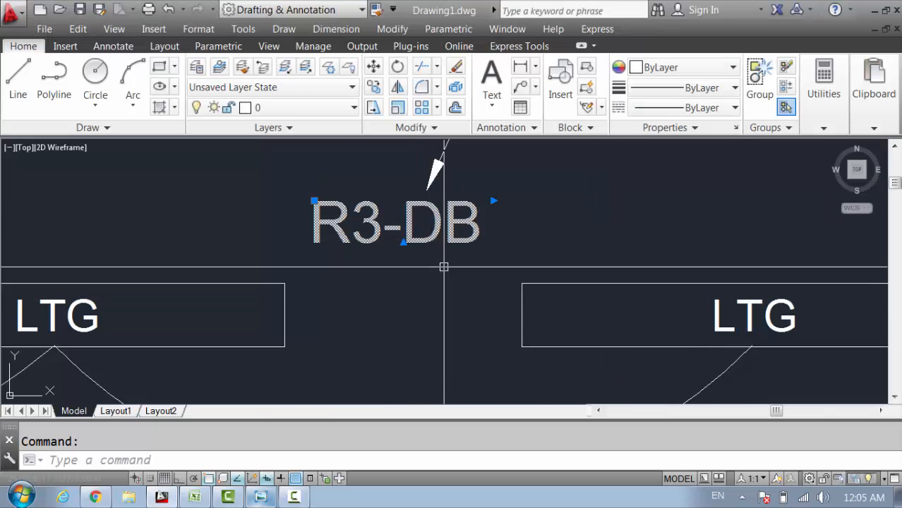
# - Copy the R3-DB label to just above the arrowhead of the lower right socket's leader
pyautogui.write('co')
pyautogui.press('Return')
pyautogui.click(432, 245)
pyautogui.scroll(-5, 432, 247)
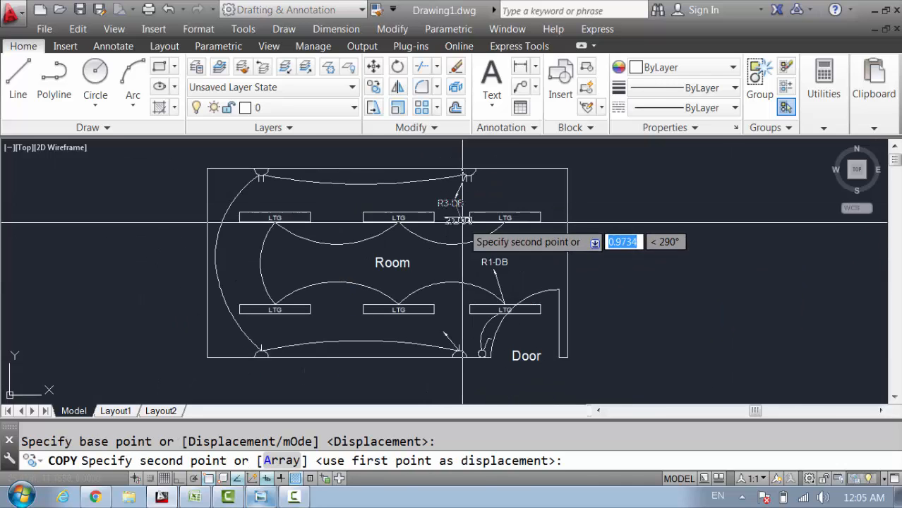
pyautogui.scroll(5, 466, 233)
pyautogui.click(423, 305)
pyautogui.press('Escape')
pyautogui.scroll(-4, 512, 307)
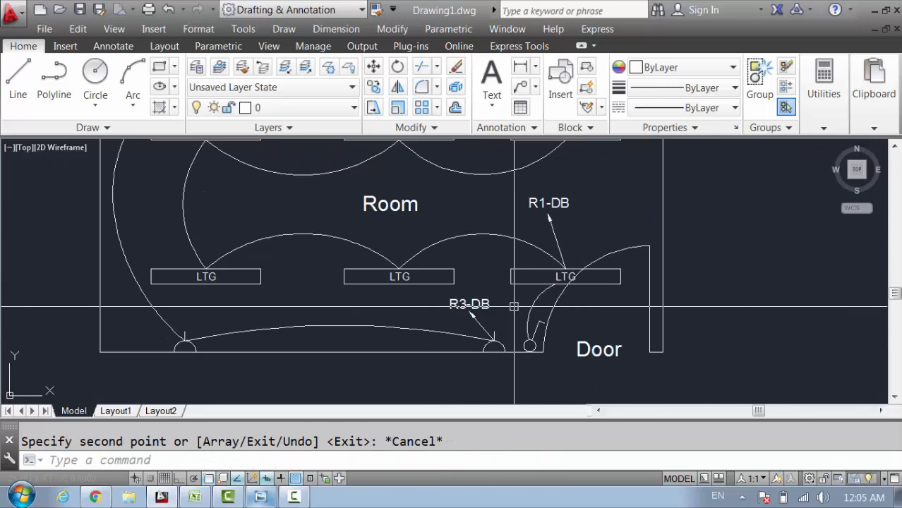
pyautogui.moveTo(488, 292)
pyautogui.mouseDown(button='middle')
pyautogui.moveTo(497, 322)
pyautogui.moveTo(486, 312)
pyautogui.mouseUp(button='middle')
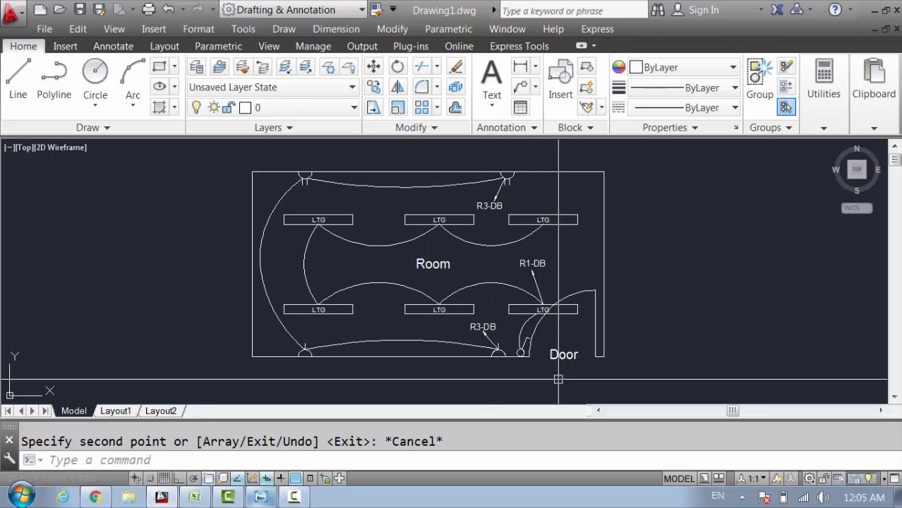
# - Compare the finished layout with the whole hand-drawn sketch in Windows Photo Viewer, then return to the AutoCAD drawing
pyautogui.click(261, 498)
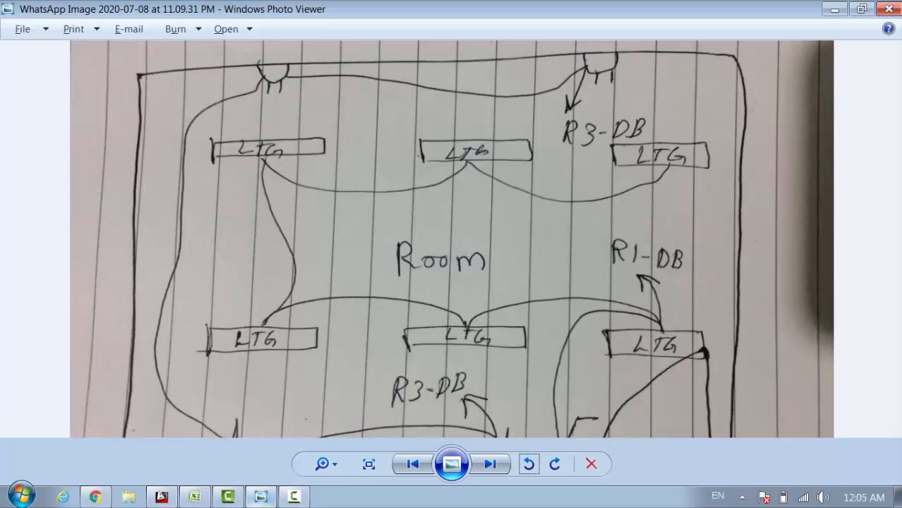
pyautogui.scroll(-1, 511, 312)
pyautogui.moveTo(533, 328); pyautogui.dragTo(529, 293)
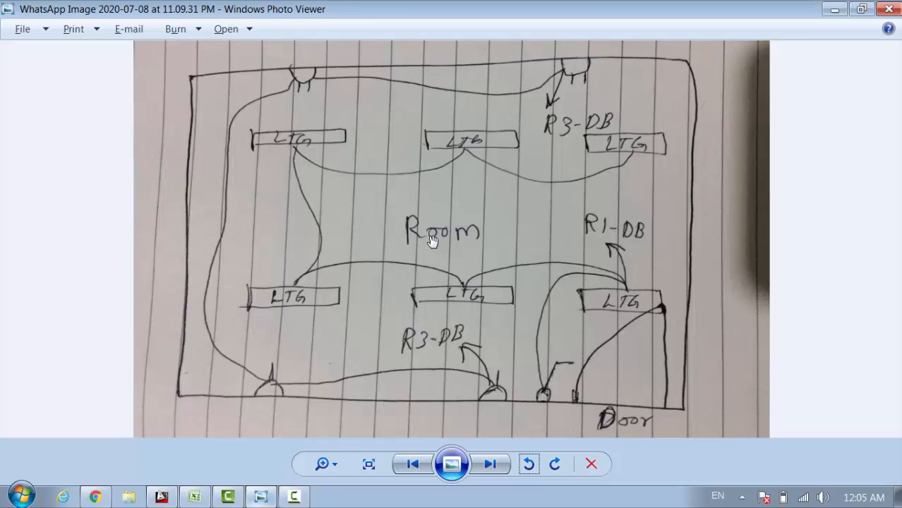
pyautogui.hotkey('alt', 'Tab')
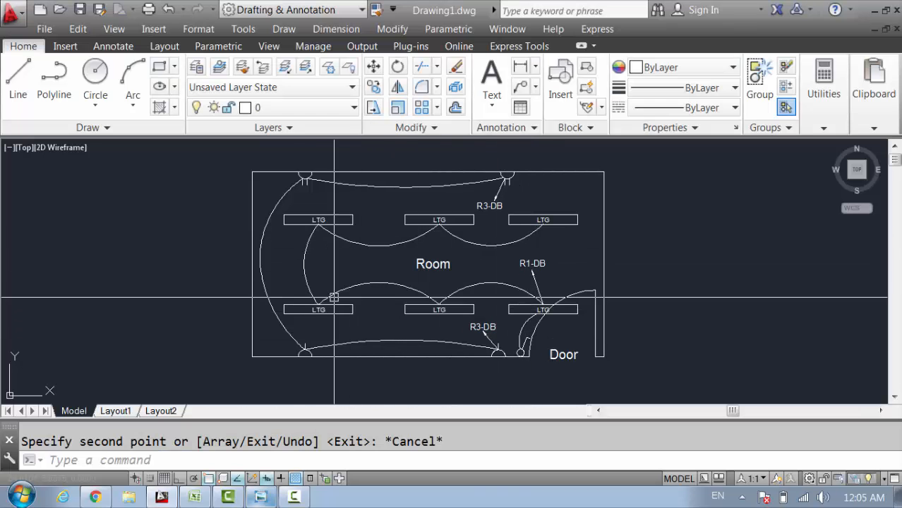